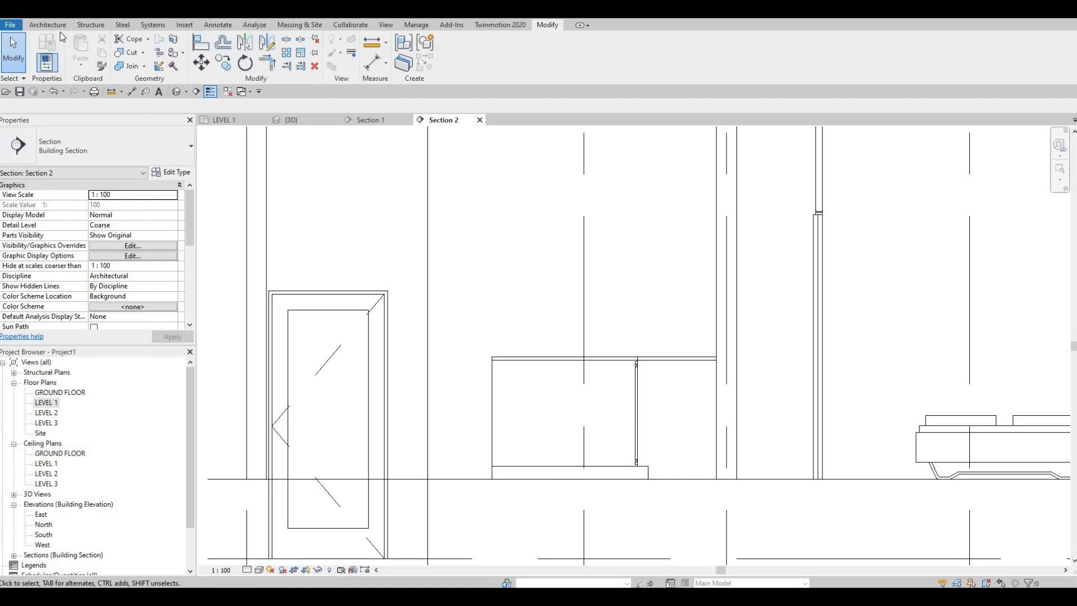
Step: Create an in-place model in the Generic Models category, keeping the default name
{"action": "left_click", "coordinate": [48, 25]}
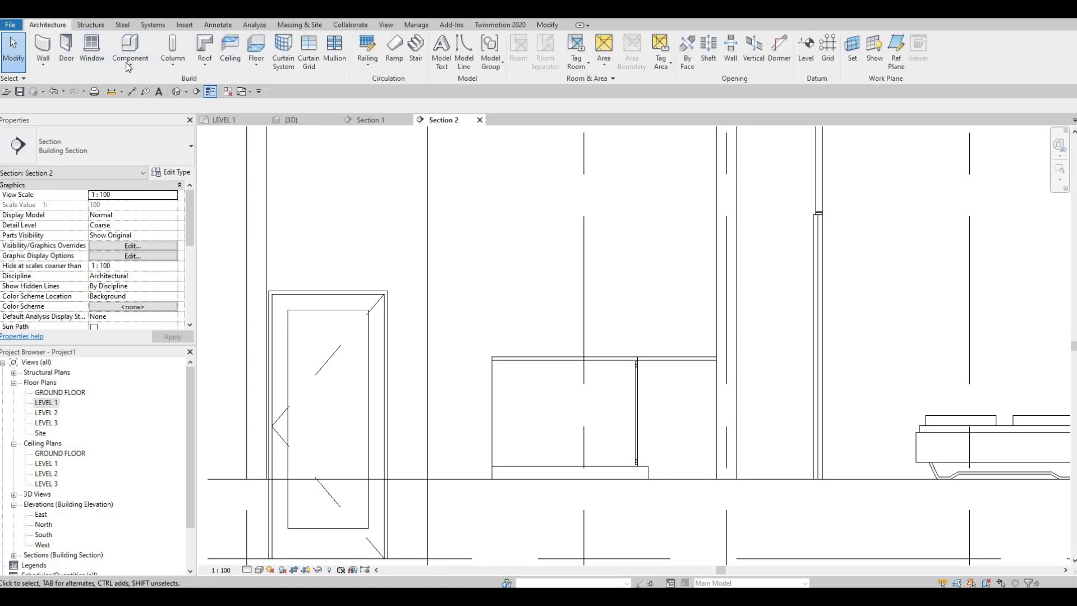
{"action": "left_click", "coordinate": [128, 65]}
{"action": "left_click", "coordinate": [145, 112]}
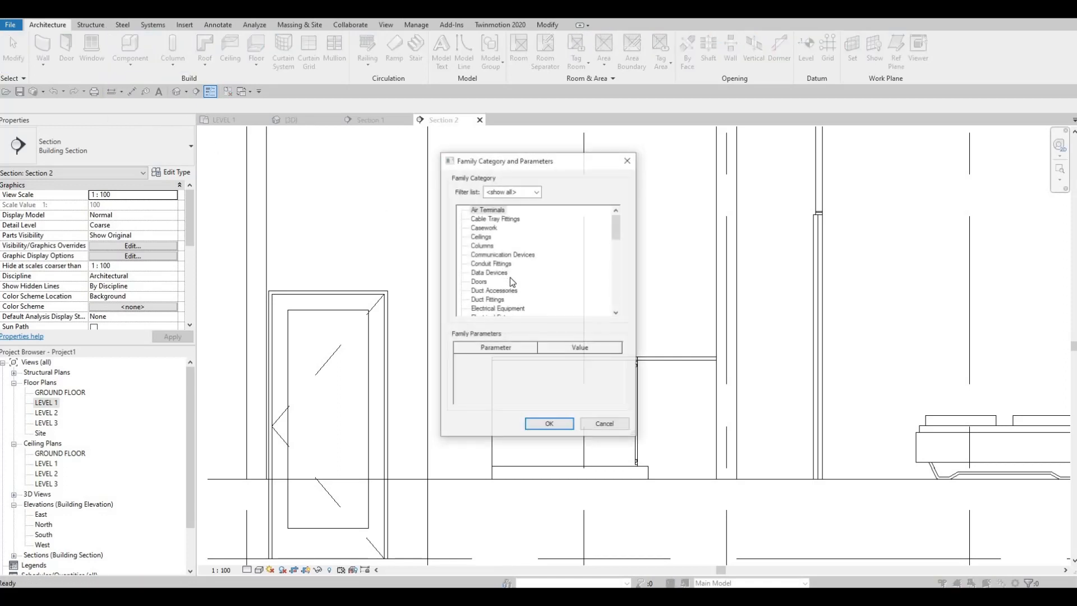
{"action": "scroll", "coordinate": [513, 282], "scroll_direction": "down", "scroll_amount": 3}
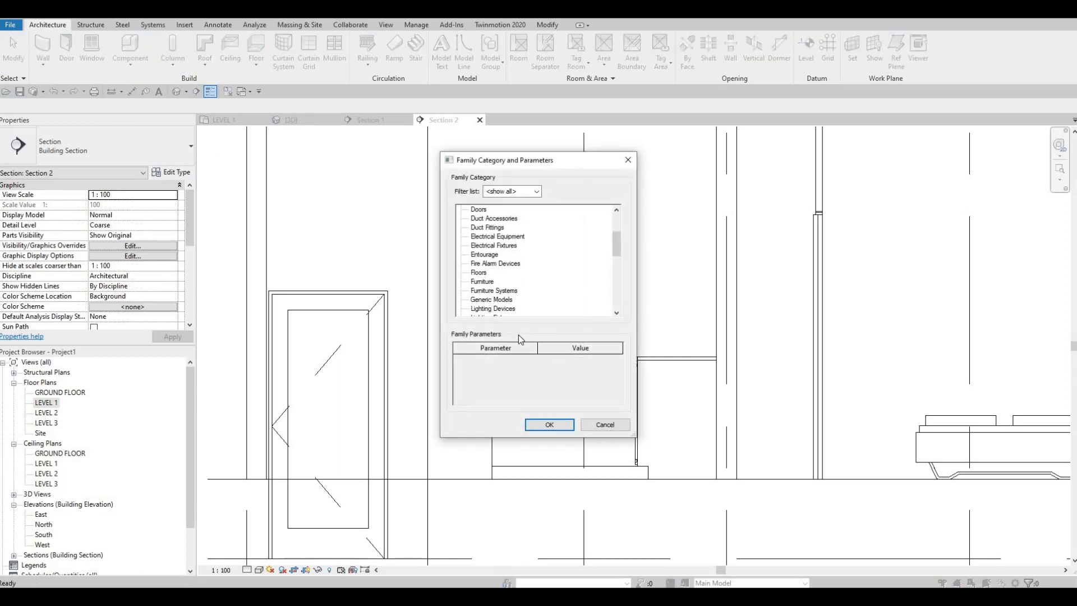
{"action": "left_click", "coordinate": [492, 299]}
{"action": "left_click", "coordinate": [550, 424]}
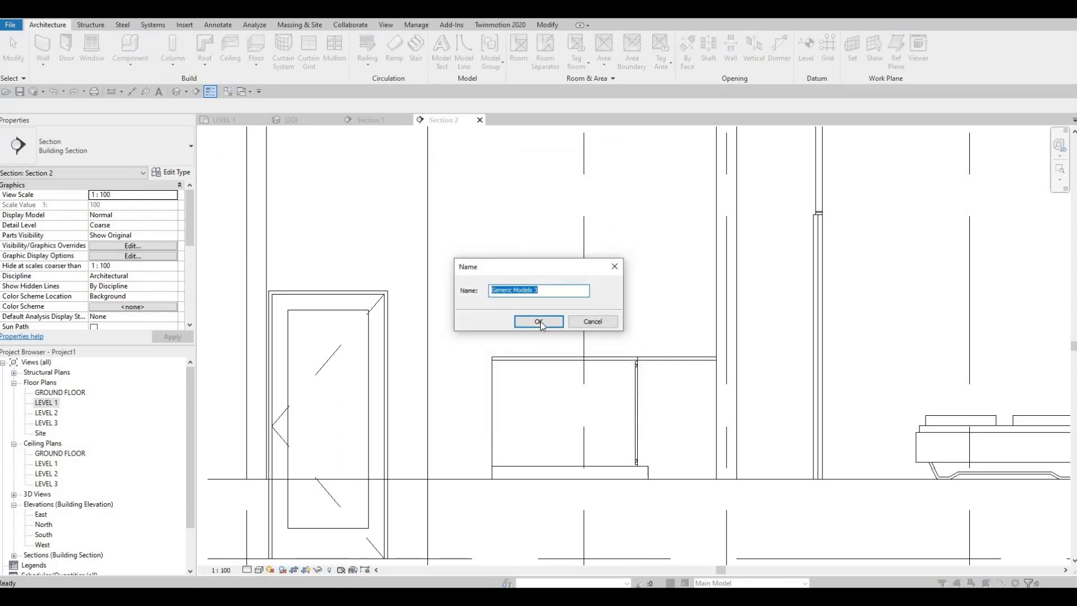
{"action": "key", "text": "Return"}
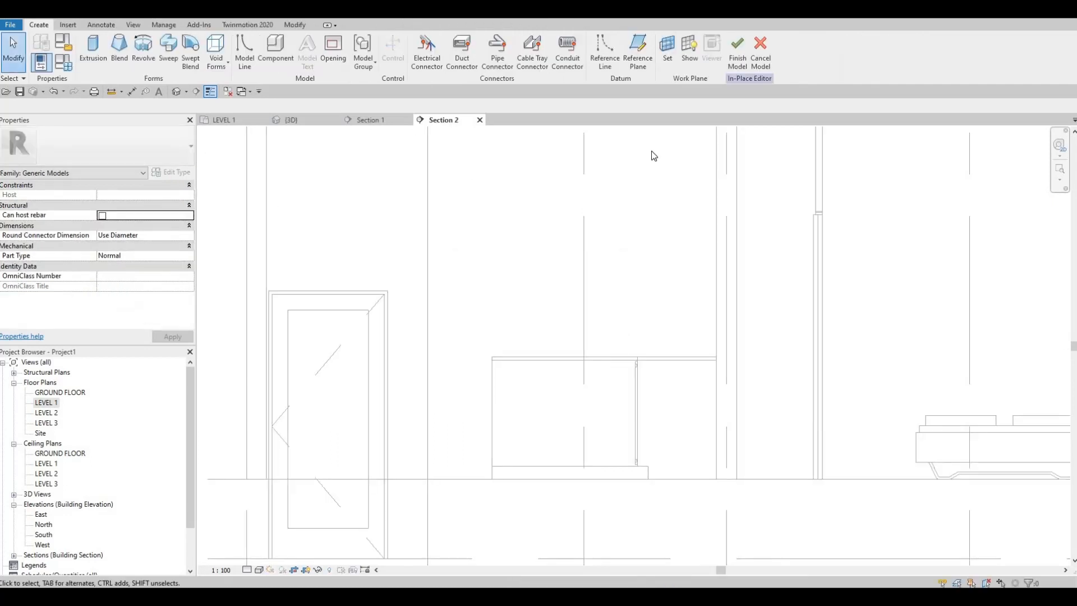
Step: Start an extrusion sketch on the front face of the low cabinet, using it as the work plane
{"action": "left_click", "coordinate": [94, 59]}
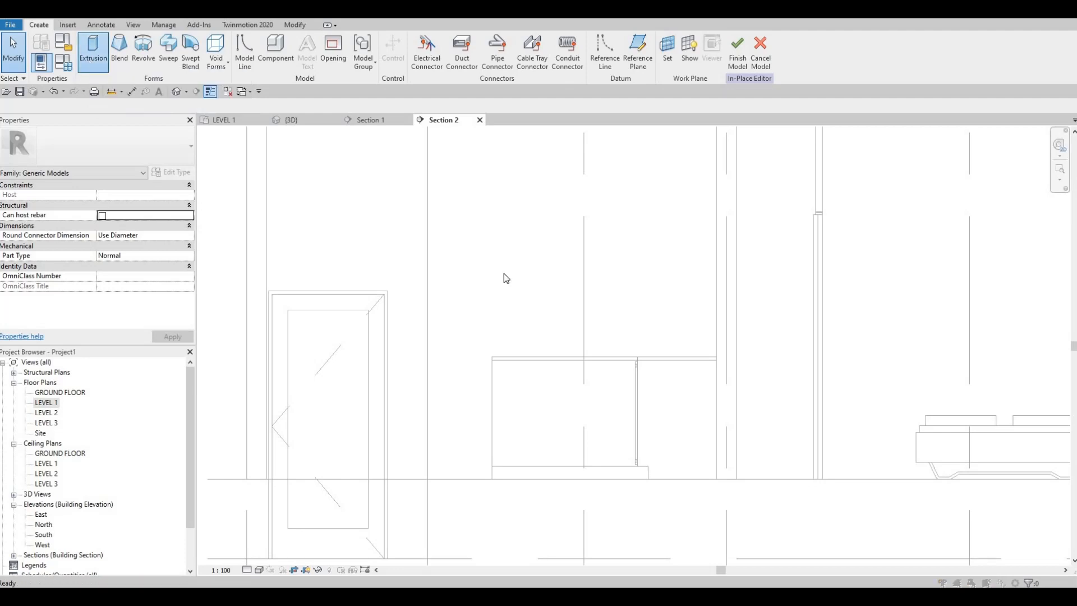
{"action": "left_click", "coordinate": [496, 367]}
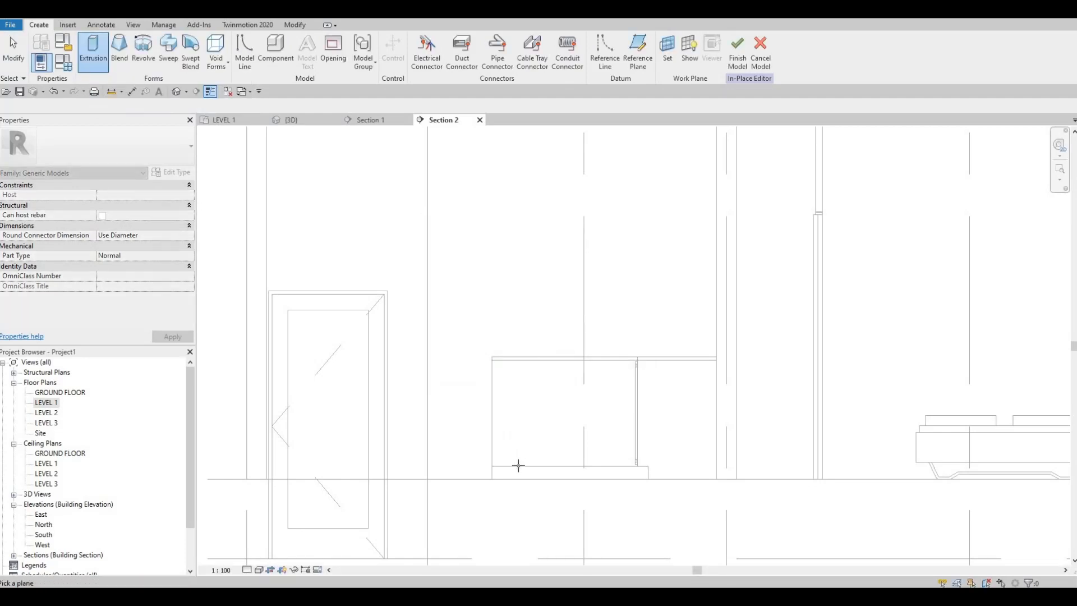
{"action": "left_click", "coordinate": [541, 396]}
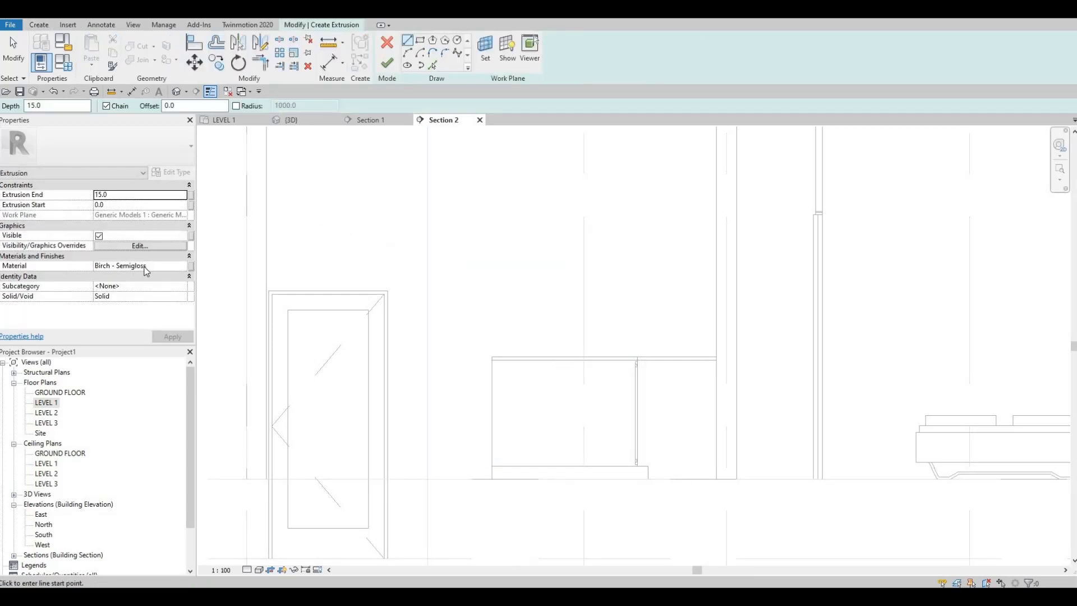
{"action": "left_click", "coordinate": [133, 194]}
{"action": "middle_click_drag", "start_coordinate": [376, 215], "coordinate": [340, 174]}
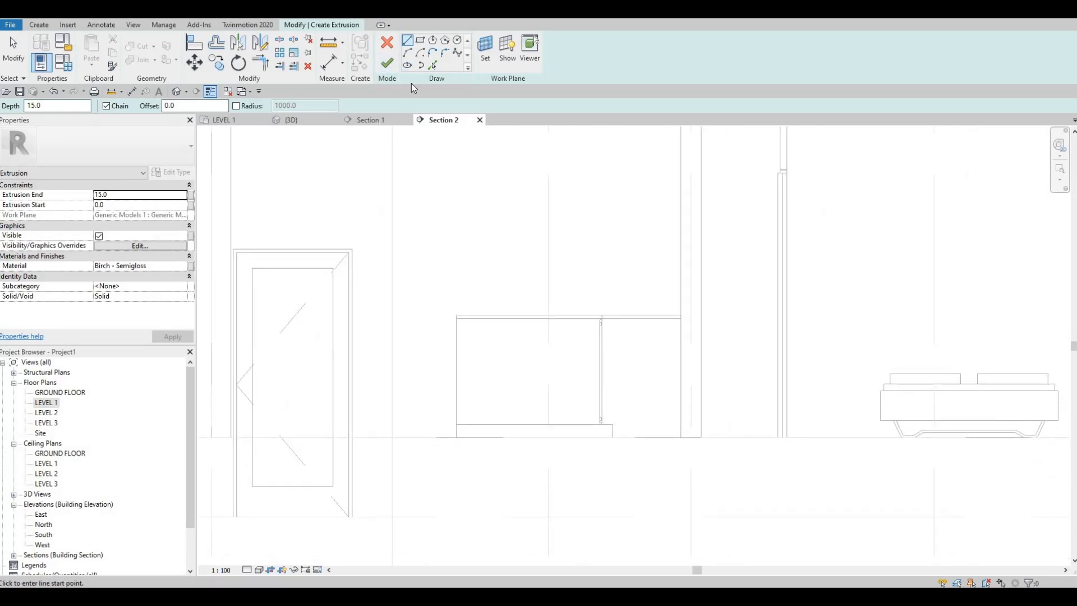
Step: Sketch a rectangle over the cabinet front below the countertop and above the plinth, offset 10 inward from its corners
{"action": "left_click", "coordinate": [420, 45]}
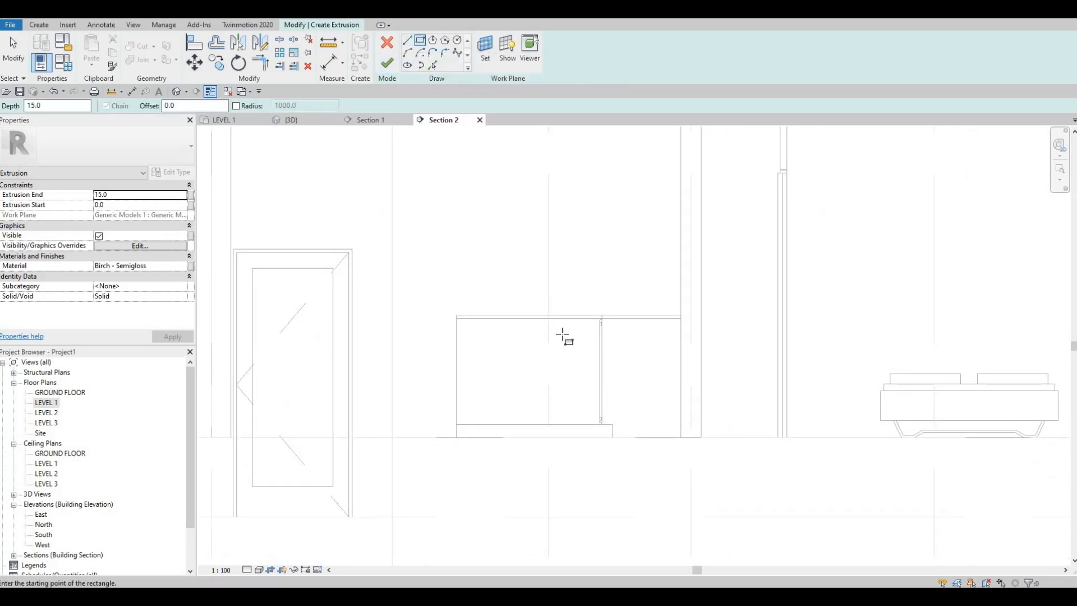
{"action": "scroll", "coordinate": [563, 333], "scroll_direction": "up", "scroll_amount": 2}
{"action": "scroll", "coordinate": [562, 298], "scroll_direction": "up", "scroll_amount": 1}
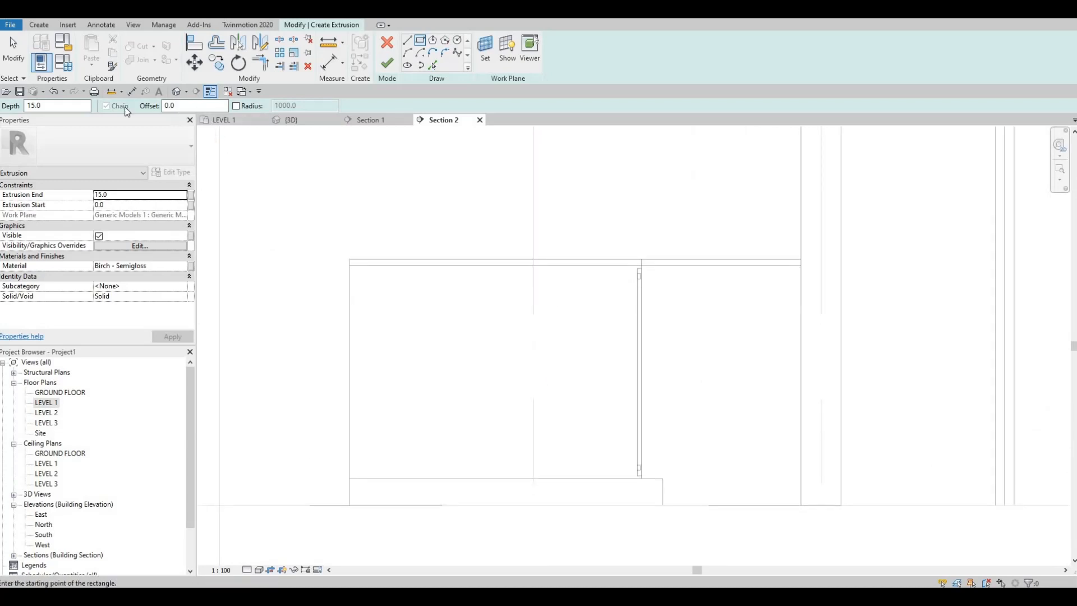
{"action": "key", "text": "Tab"}
{"action": "type", "text": "10"}
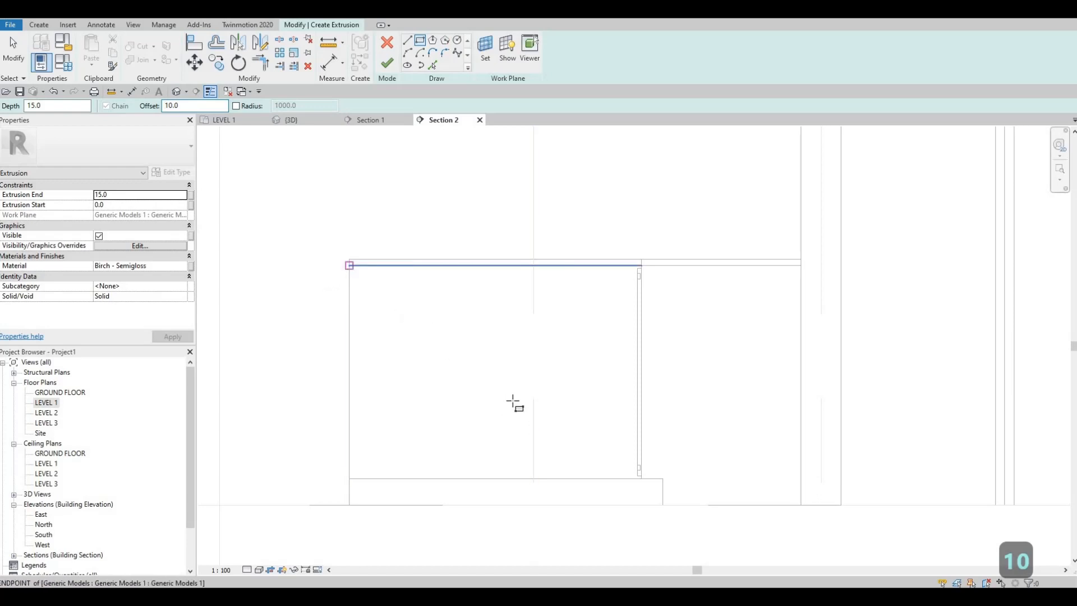
{"action": "left_click", "coordinate": [350, 266]}
{"action": "scroll", "coordinate": [645, 480], "scroll_direction": "up", "scroll_amount": 2}
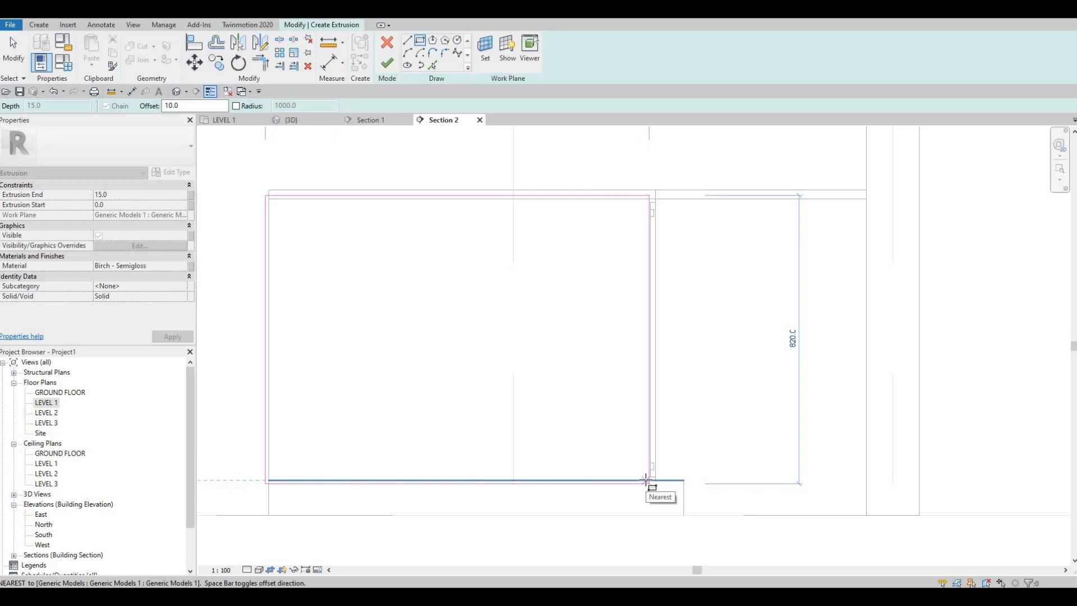
{"action": "key", "text": "space"}
{"action": "scroll", "coordinate": [646, 481], "scroll_direction": "up", "scroll_amount": 5}
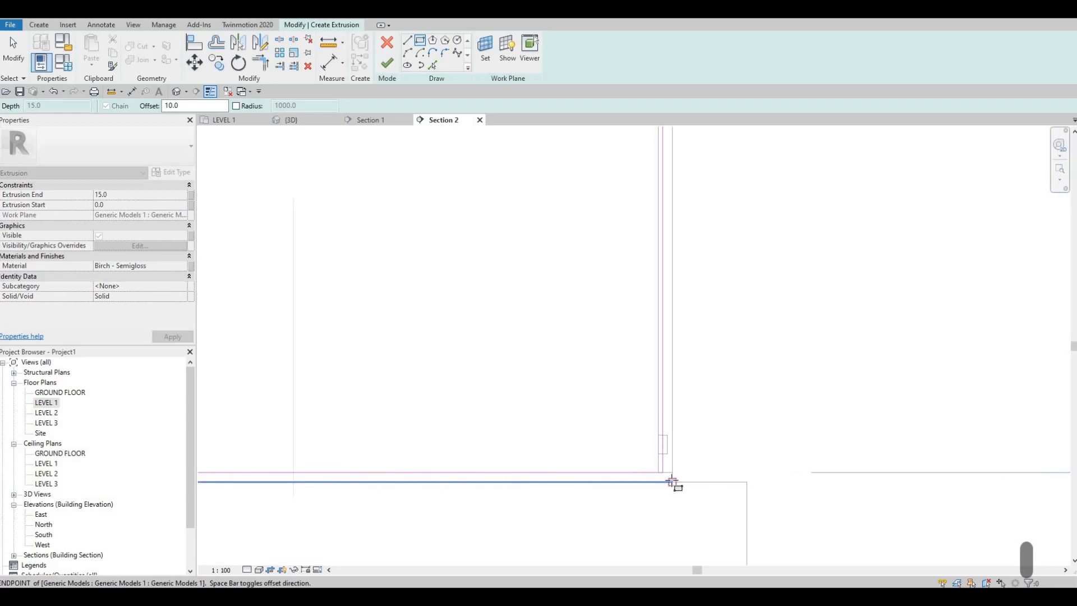
{"action": "left_click", "coordinate": [671, 481]}
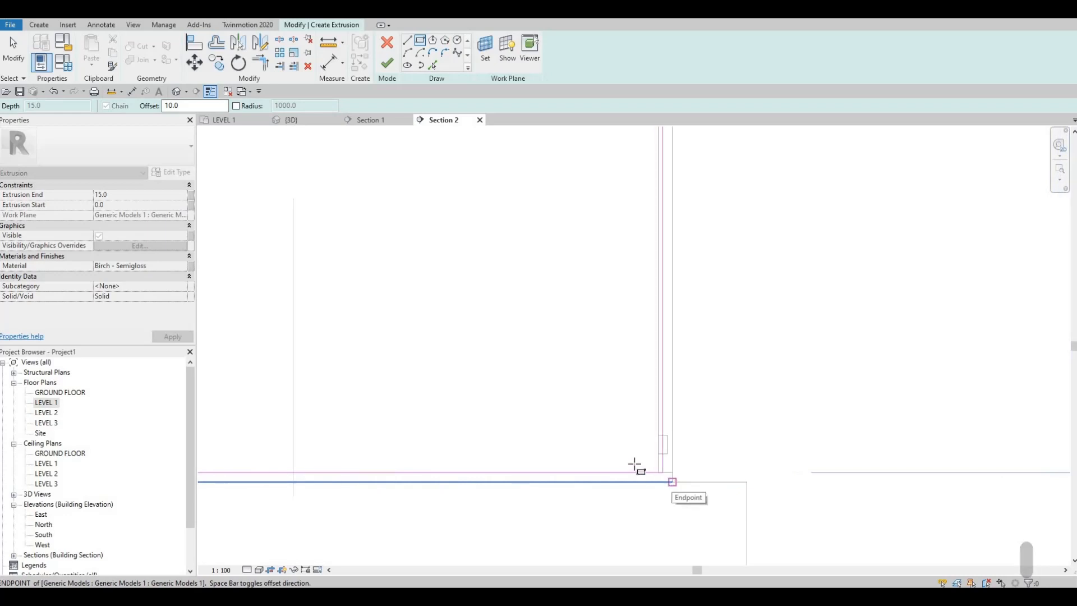
{"action": "scroll", "coordinate": [615, 465], "scroll_direction": "down", "scroll_amount": 3}
{"action": "key", "text": "Escape"}
{"action": "key", "text": "Escape"}
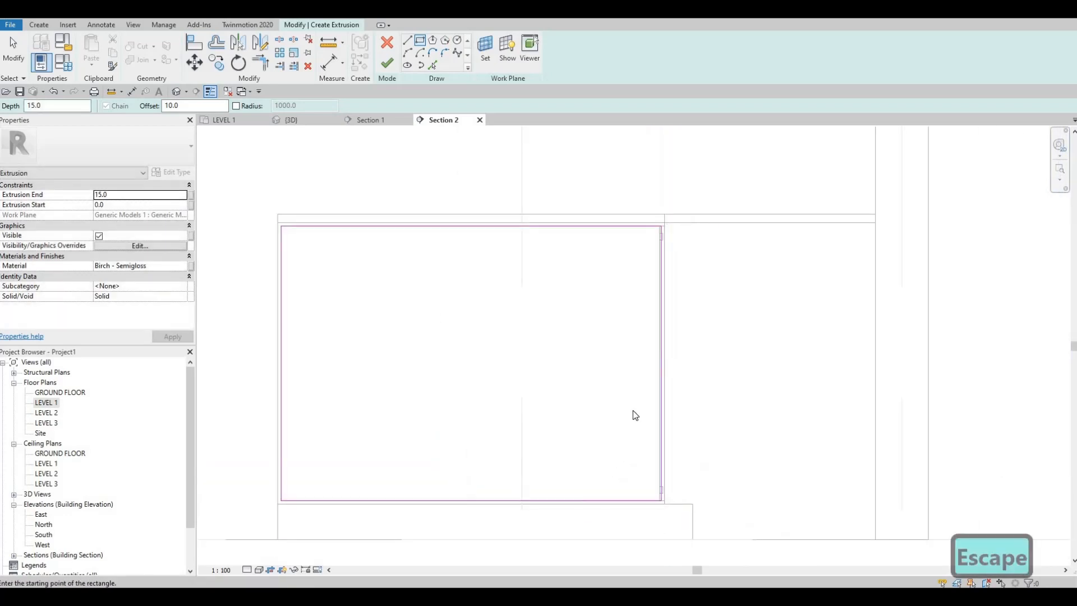
Step: Align the rectangle's right edge with the inner face of the narrow vertical panel beside it
{"action": "scroll", "coordinate": [667, 292], "scroll_direction": "up", "scroll_amount": 2}
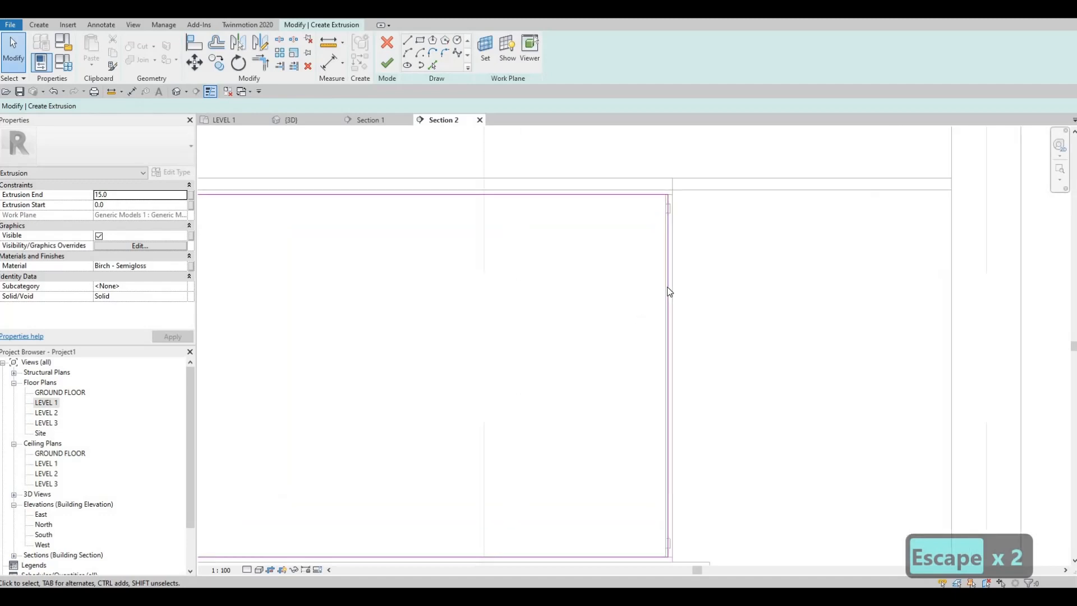
{"action": "scroll", "coordinate": [664, 252], "scroll_direction": "up", "scroll_amount": 2}
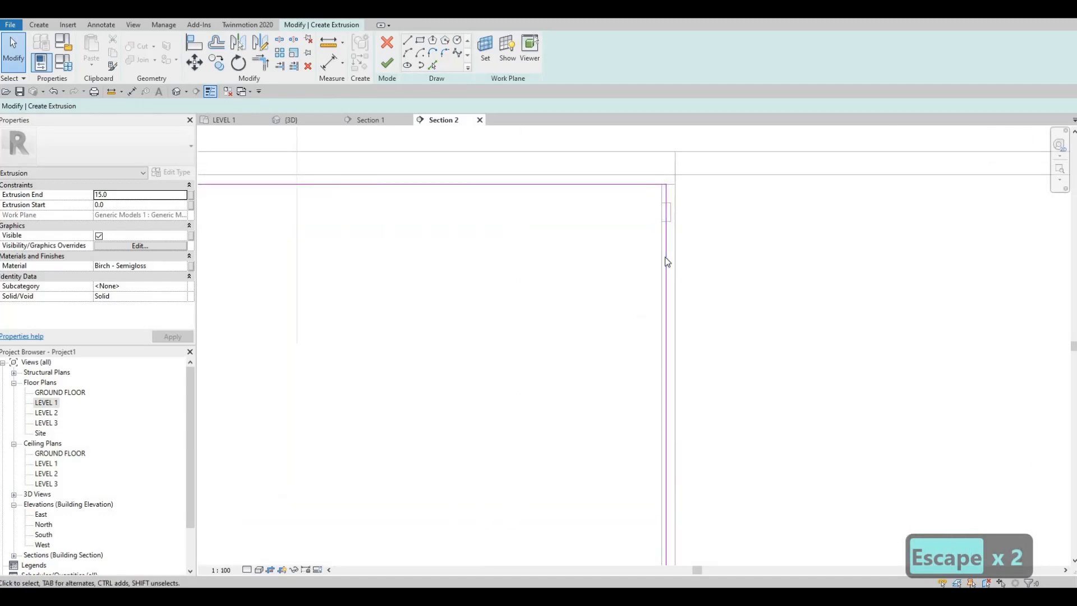
{"action": "left_click", "coordinate": [667, 259]}
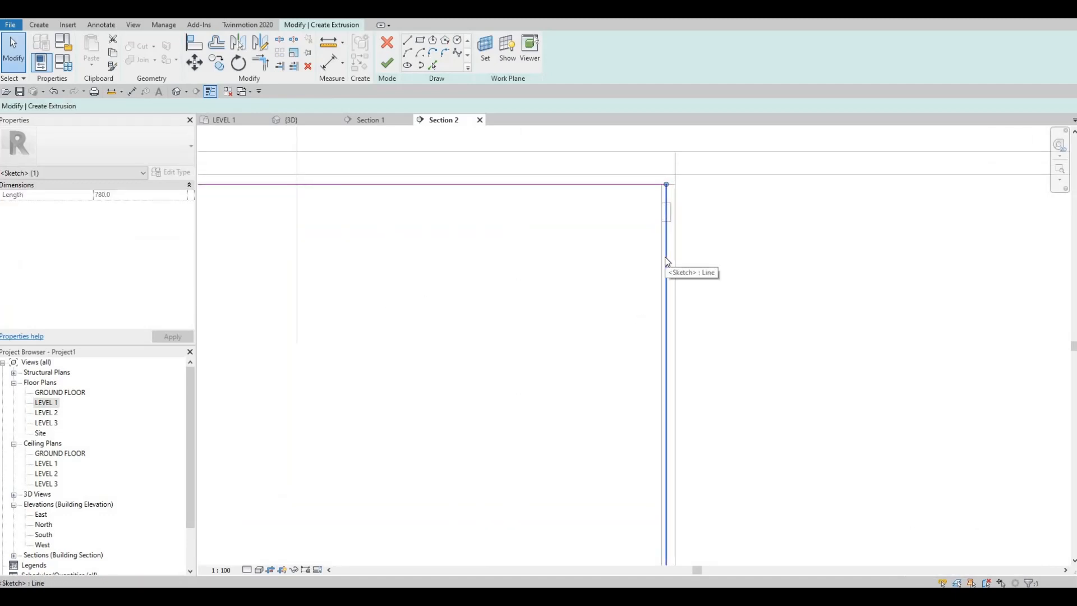
{"action": "key", "text": "Escape"}
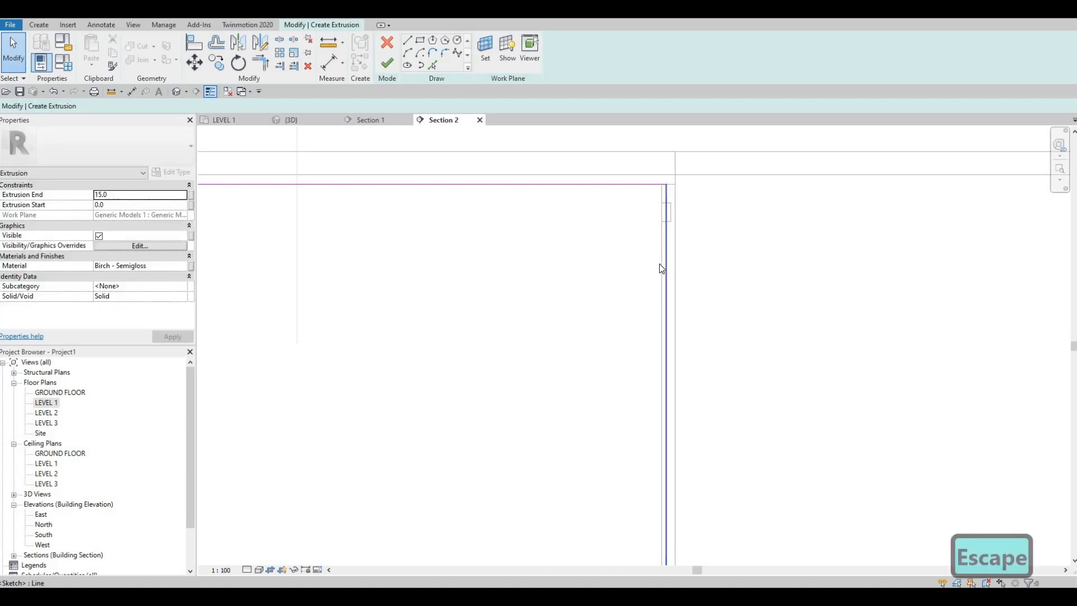
{"action": "key", "text": "a"}
{"action": "key", "text": "l"}
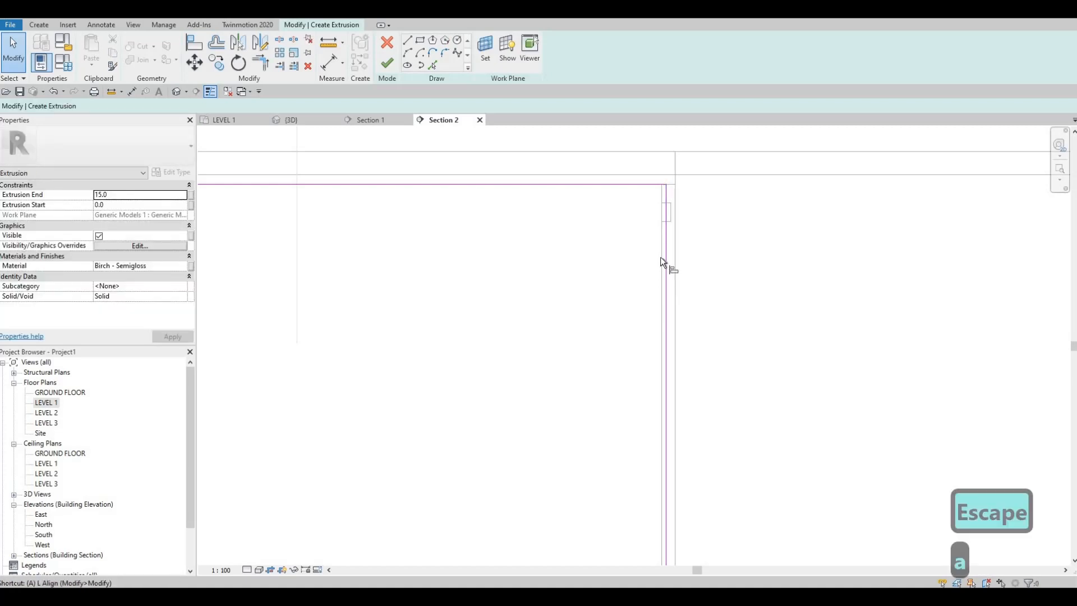
{"action": "scroll", "coordinate": [661, 264], "scroll_direction": "up", "scroll_amount": 2}
{"action": "left_click", "coordinate": [668, 264]}
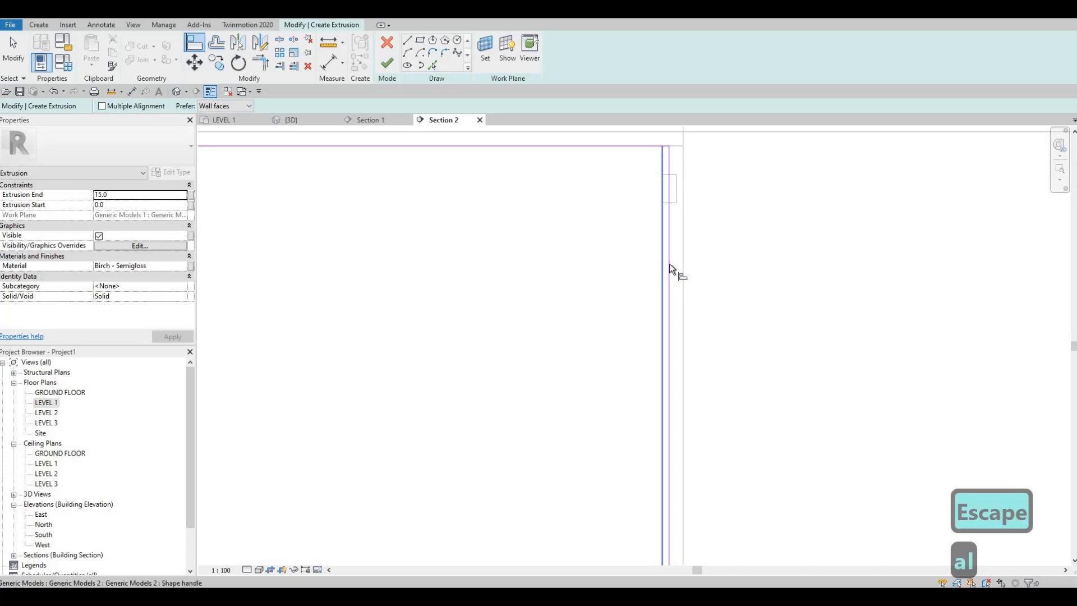
{"action": "left_click", "coordinate": [639, 279]}
{"action": "scroll", "coordinate": [665, 294], "scroll_direction": "down", "scroll_amount": 1}
{"action": "key", "text": "Escape"}
{"action": "key", "text": "Escape"}
{"action": "scroll", "coordinate": [702, 413], "scroll_direction": "down", "scroll_amount": 3}
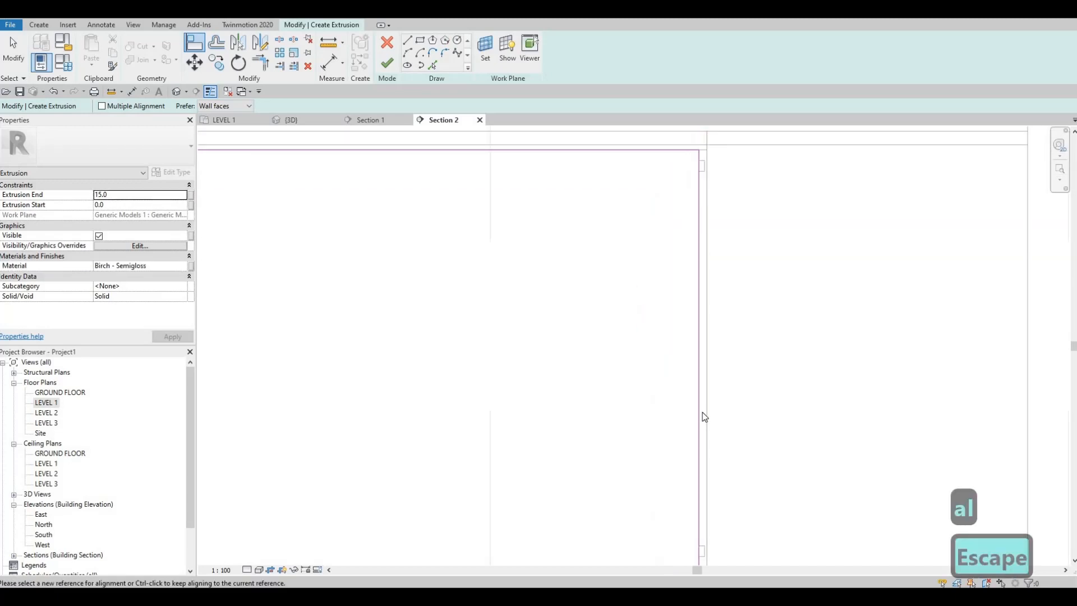
Step: Draw a vertical line from the midpoint of the rectangle's top edge to the midpoint of its bottom edge
{"action": "scroll", "coordinate": [697, 480], "scroll_direction": "up", "scroll_amount": 4}
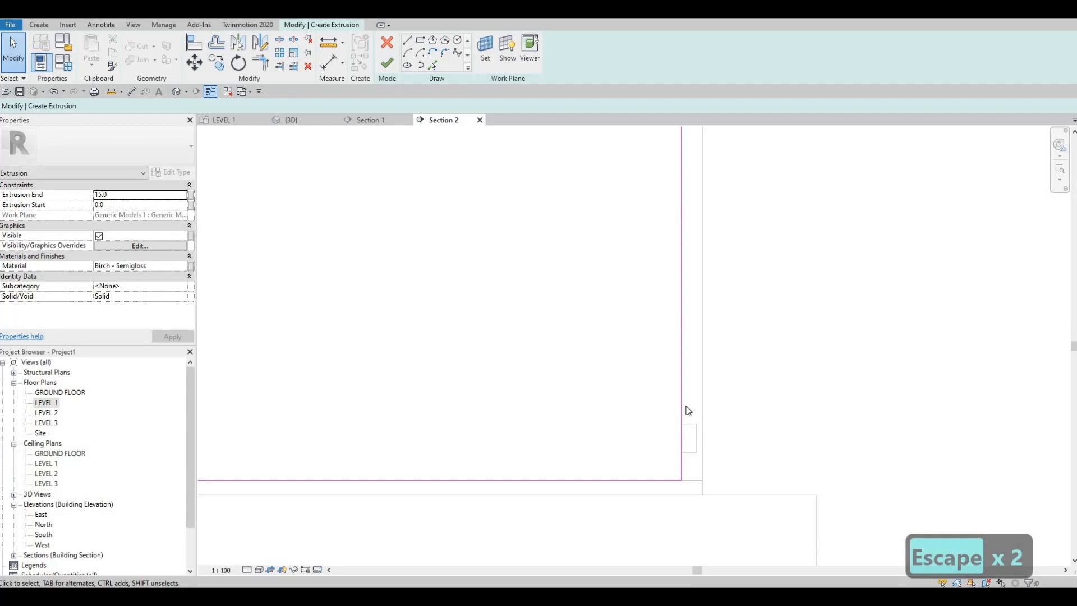
{"action": "scroll", "coordinate": [691, 369], "scroll_direction": "down", "scroll_amount": 5}
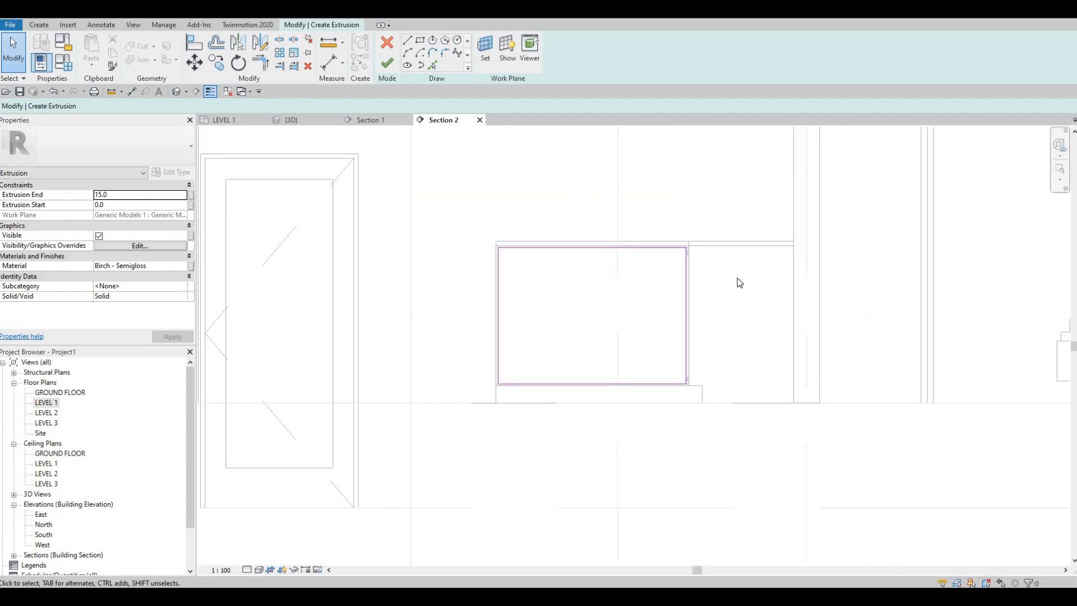
{"action": "scroll", "coordinate": [684, 385], "scroll_direction": "up", "scroll_amount": 5}
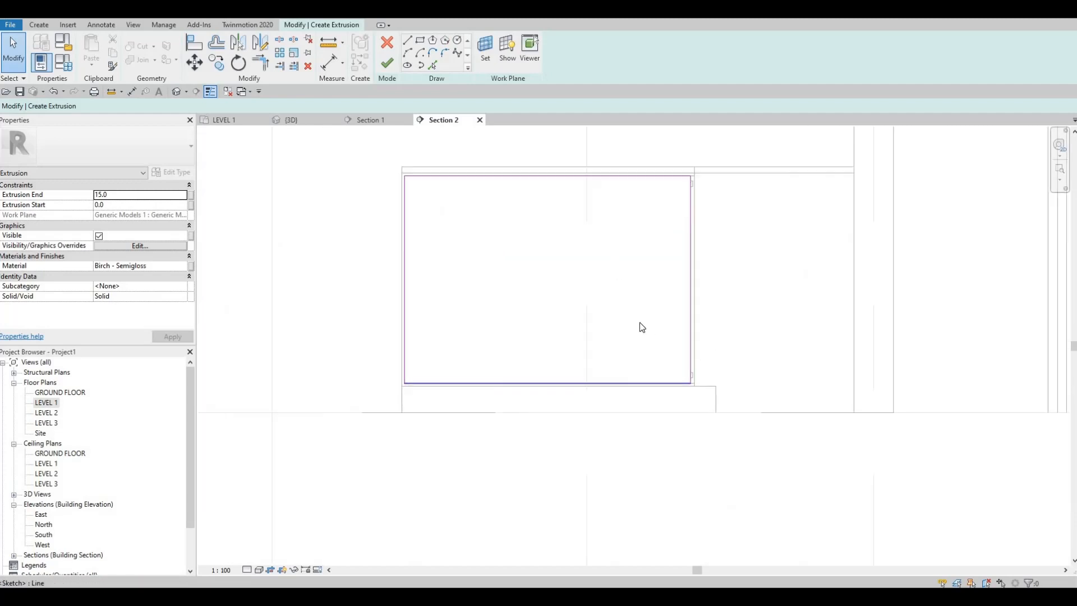
{"action": "scroll", "coordinate": [707, 315], "scroll_direction": "down", "scroll_amount": 3}
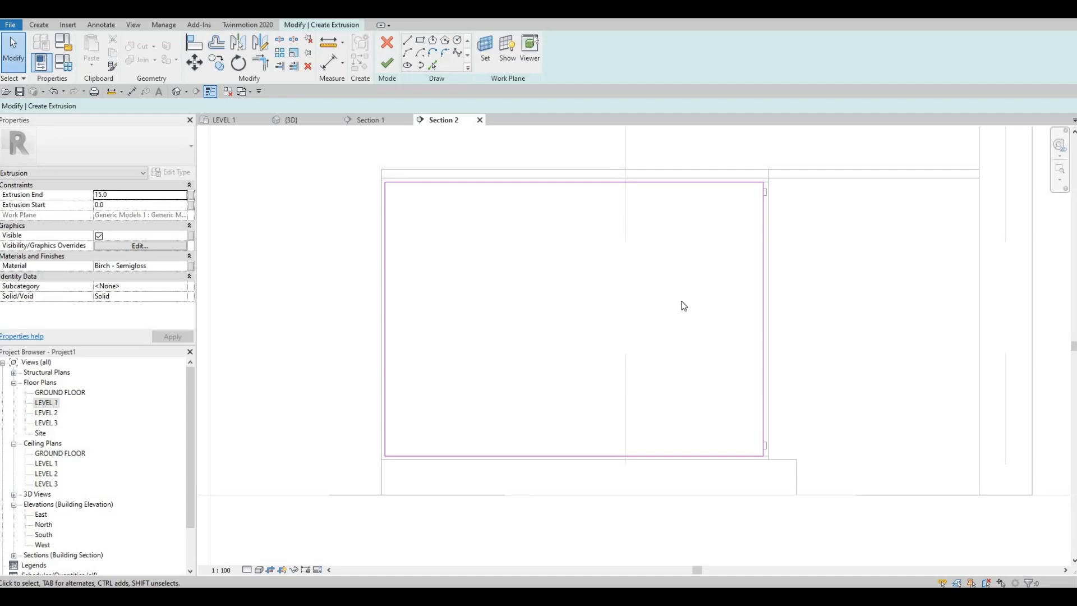
{"action": "left_click", "coordinate": [407, 42]}
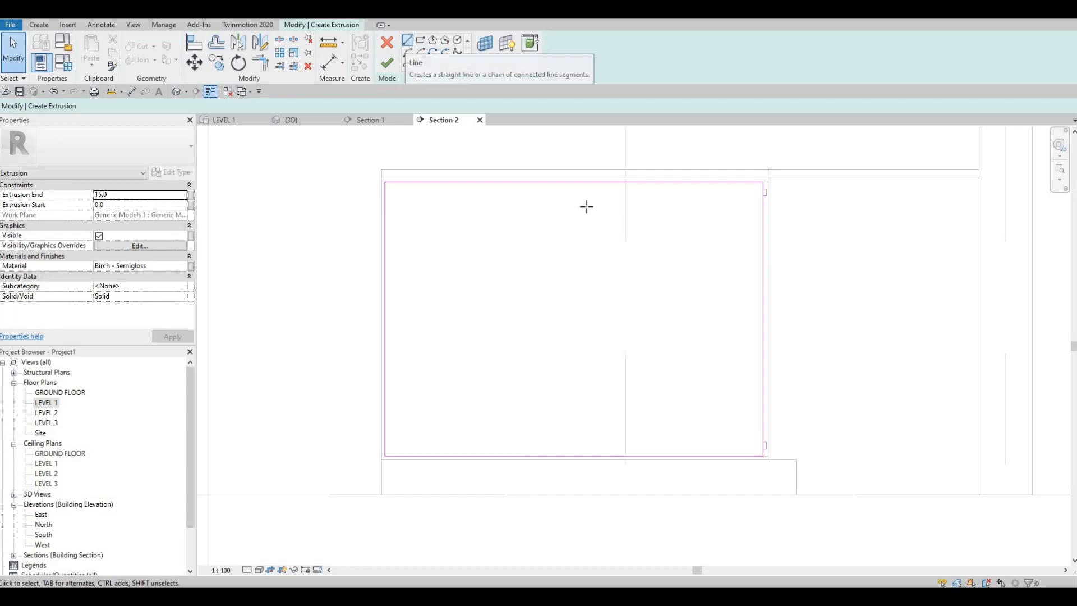
{"action": "left_click", "coordinate": [573, 182]}
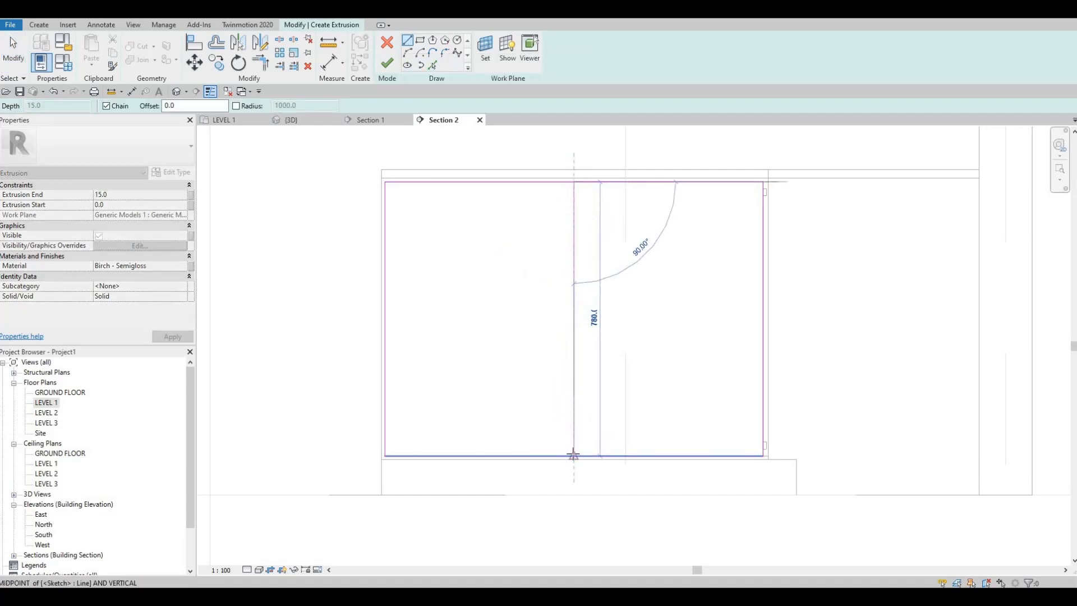
{"action": "left_click", "coordinate": [593, 437]}
{"action": "key", "text": "Escape"}
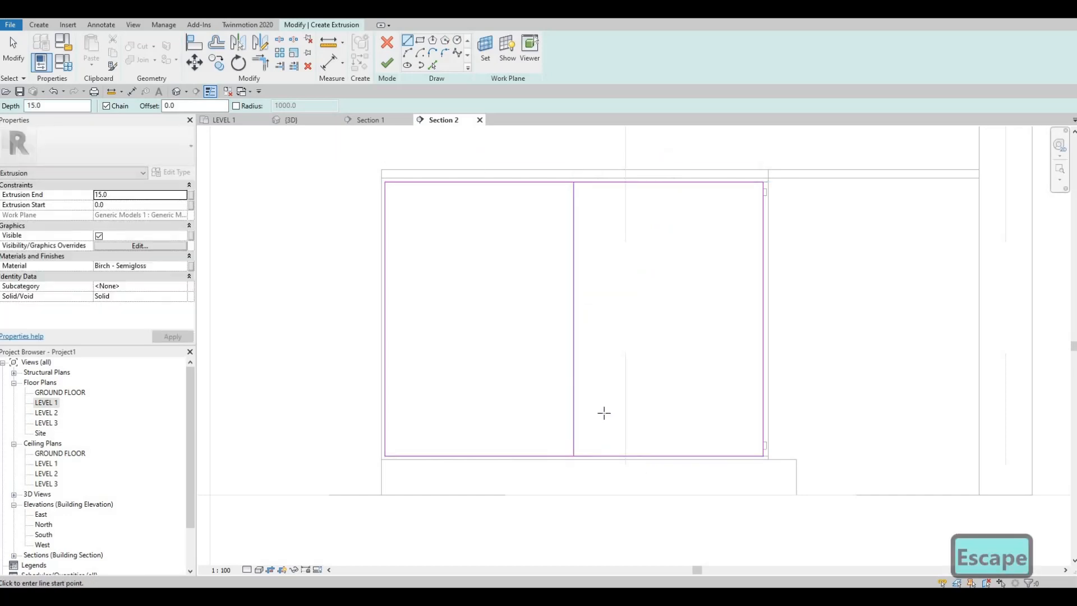
Step: Draw a second full-height vertical line inside the rectangle, marking off a narrow strip along its right edge
{"action": "middle_click_drag", "start_coordinate": [801, 190], "coordinate": [793, 205]}
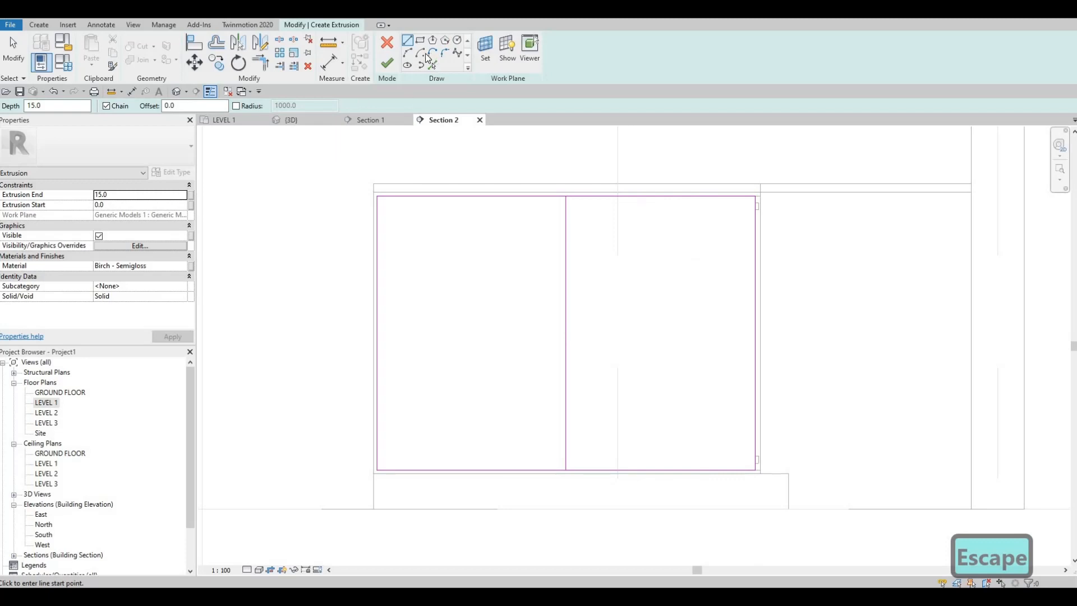
{"action": "left_click", "coordinate": [719, 196]}
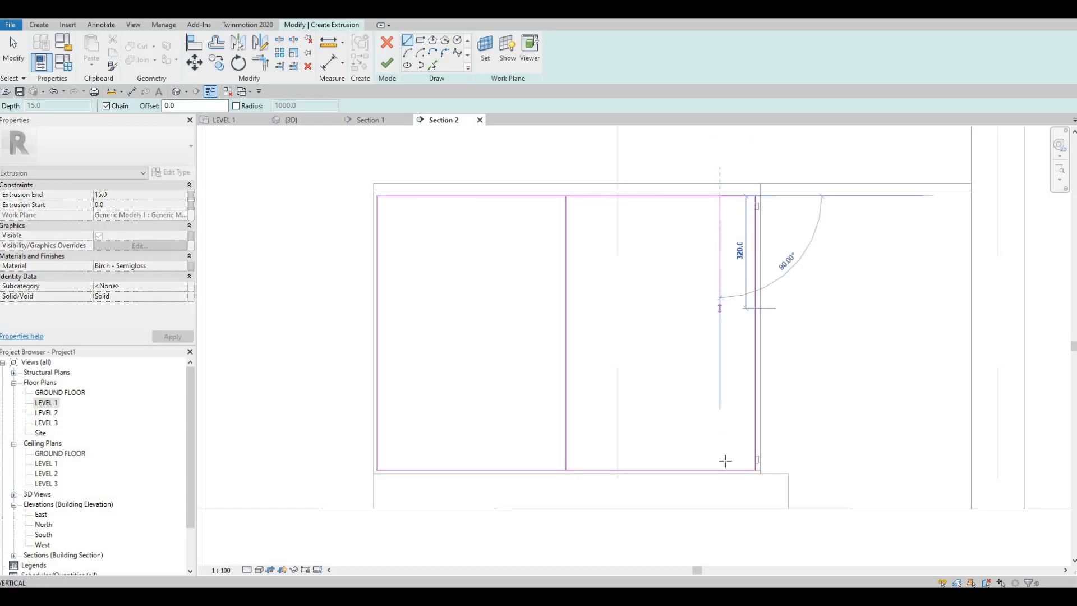
{"action": "left_click", "coordinate": [719, 470]}
{"action": "key", "text": "Escape"}
{"action": "key", "text": "Escape"}
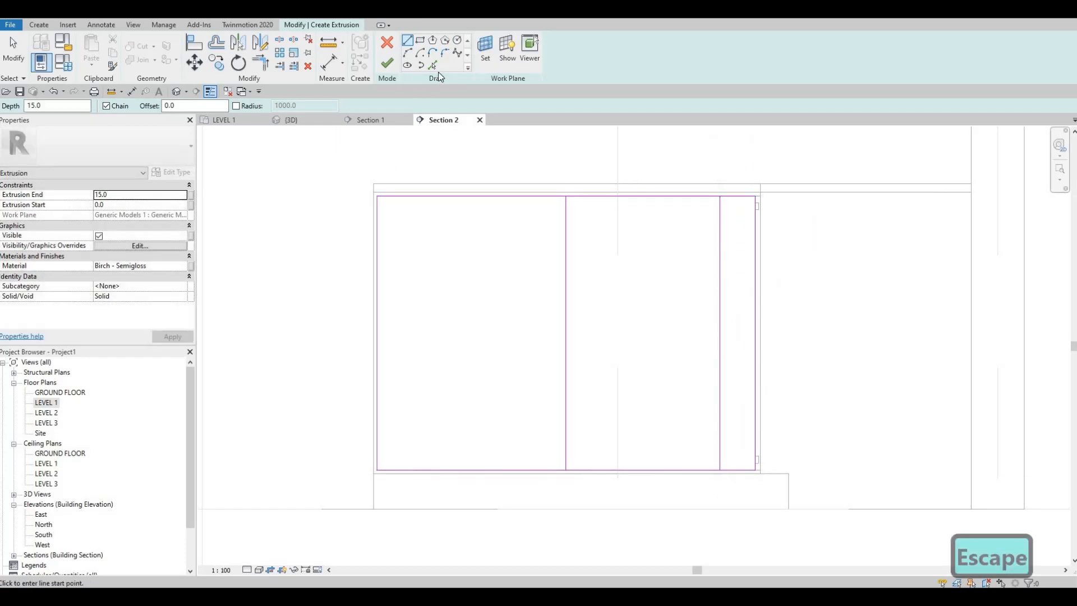
Step: Offset a copy of the right-hand vertical divider line 10 toward the rectangle's centre
{"action": "left_click", "coordinate": [434, 67]}
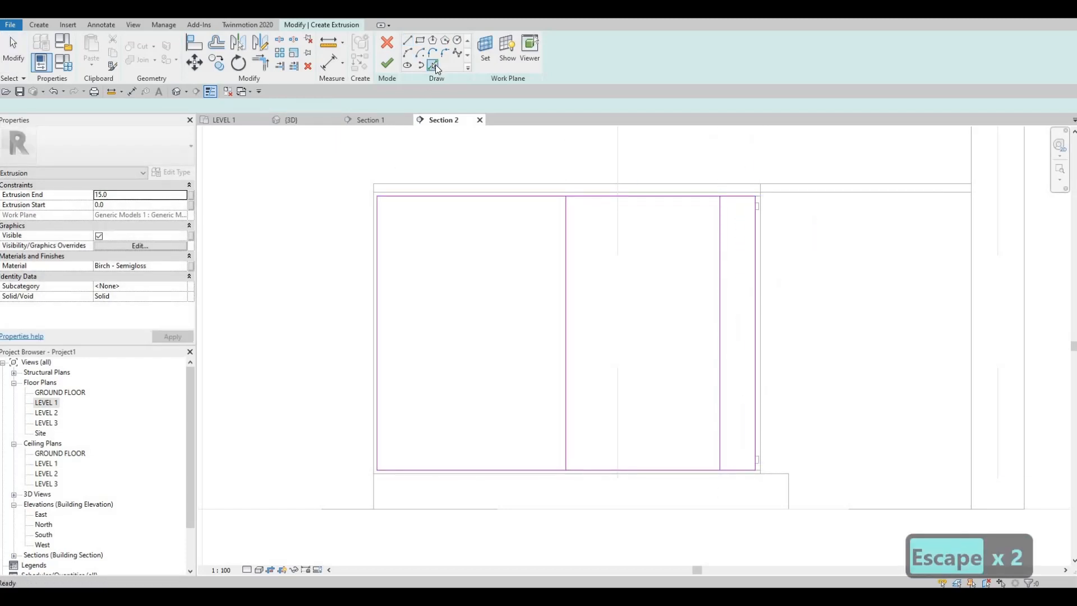
{"action": "double_click", "coordinate": [136, 106]}
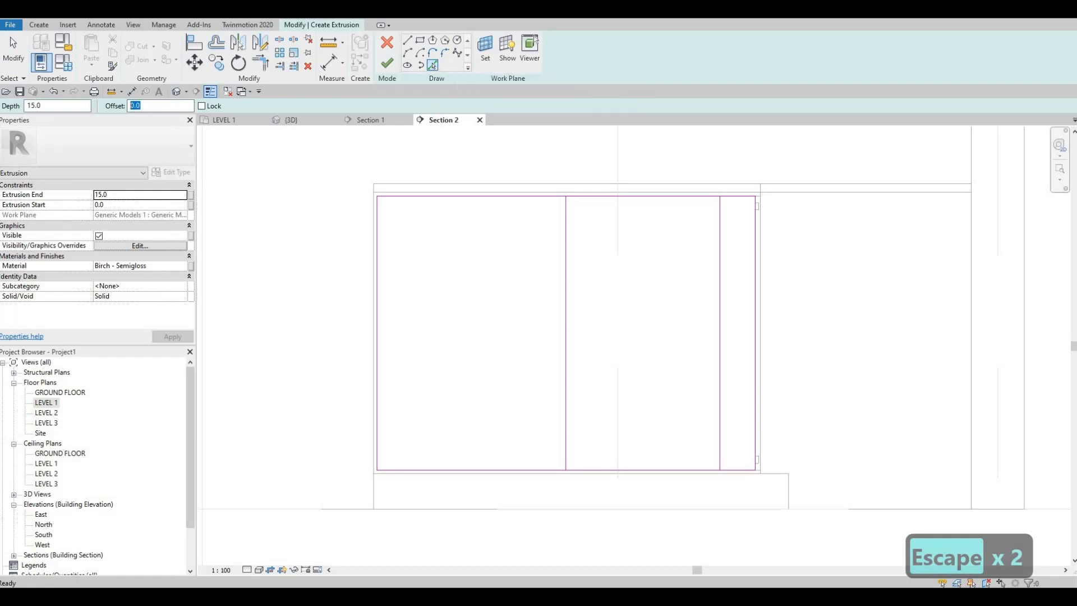
{"action": "type", "text": "10"}
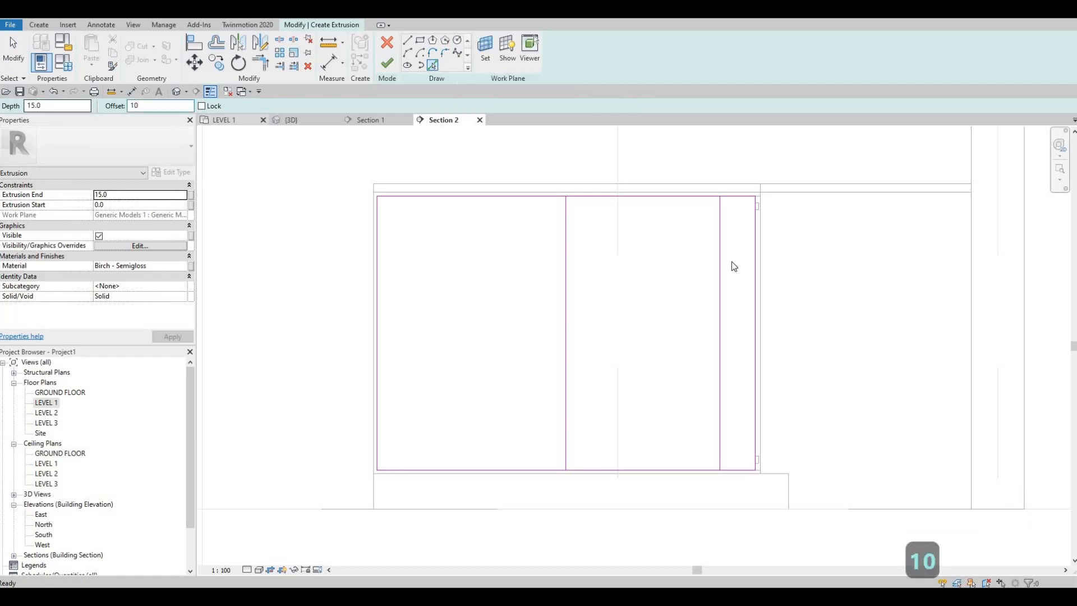
{"action": "left_click", "coordinate": [716, 269]}
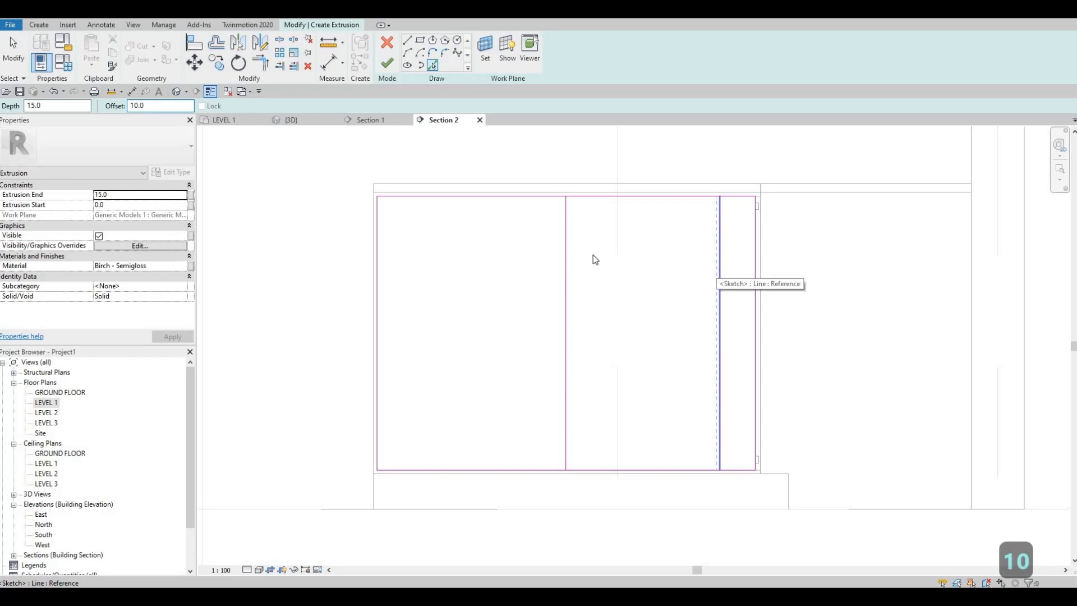
Step: Offset copies of the central vertical line 5 to each side
{"action": "double_click", "coordinate": [162, 105]}
{"action": "type", "text": "5"}
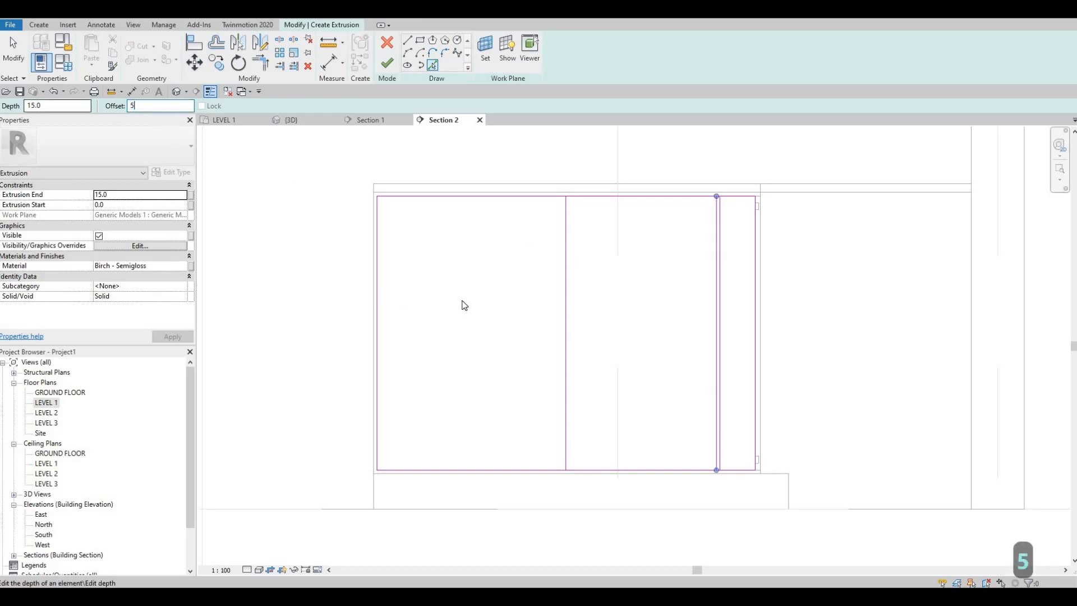
{"action": "left_click", "coordinate": [575, 256]}
{"action": "scroll", "coordinate": [574, 256], "scroll_direction": "up", "scroll_amount": 2}
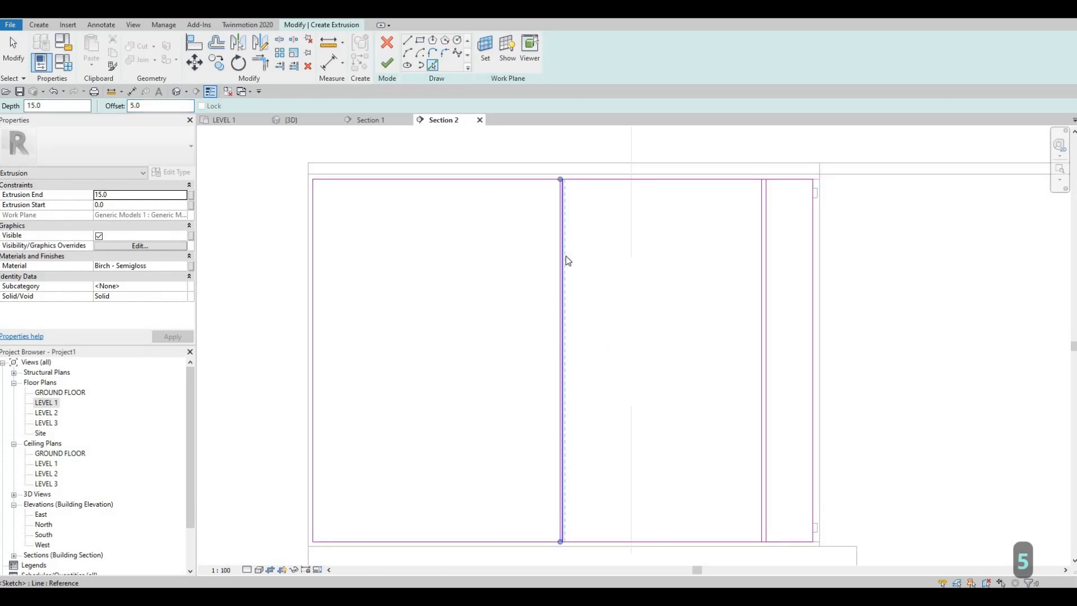
{"action": "key", "text": "Escape"}
{"action": "key", "text": "Escape"}
Step: Delete the original central vertical line between its two offset copies
{"action": "scroll", "coordinate": [564, 259], "scroll_direction": "up", "scroll_amount": 2}
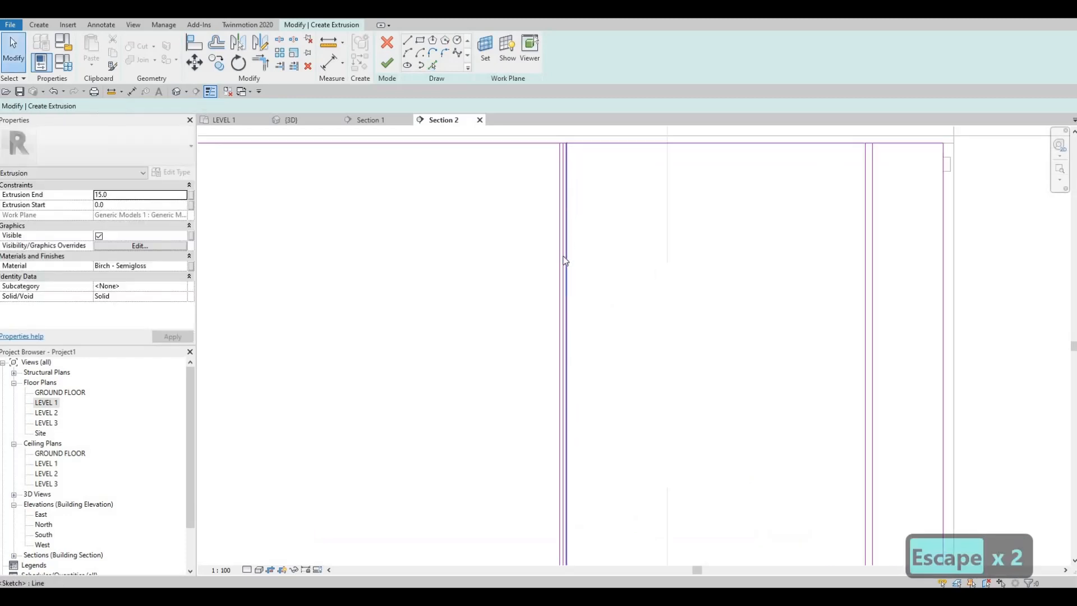
{"action": "scroll", "coordinate": [565, 259], "scroll_direction": "up", "scroll_amount": 2}
{"action": "left_click", "coordinate": [565, 259]}
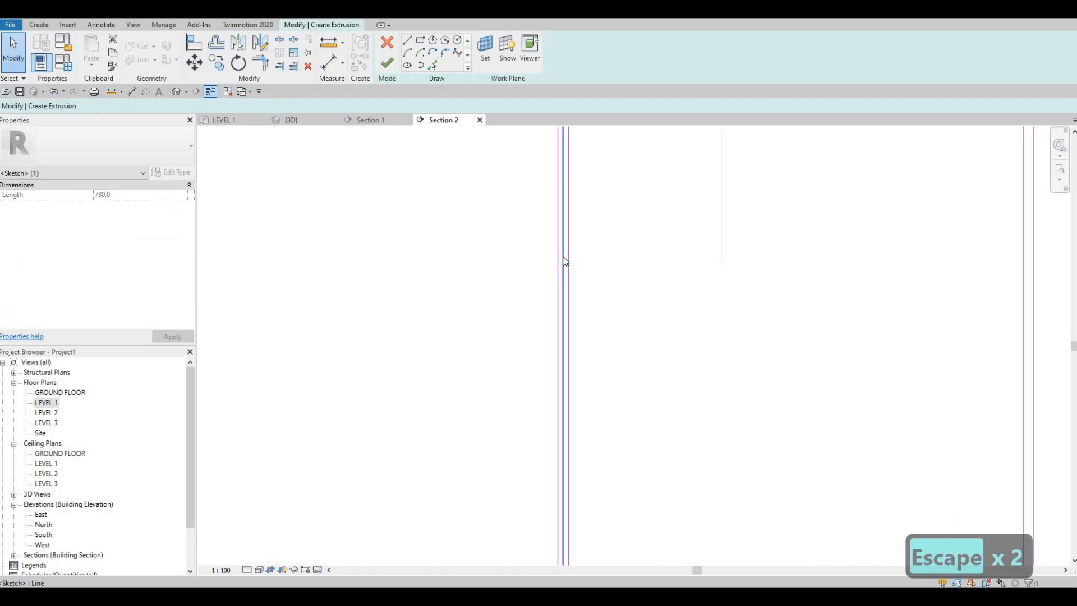
{"action": "key", "text": "Delete"}
{"action": "scroll", "coordinate": [594, 264], "scroll_direction": "down", "scroll_amount": 5}
{"action": "key", "text": "Escape"}
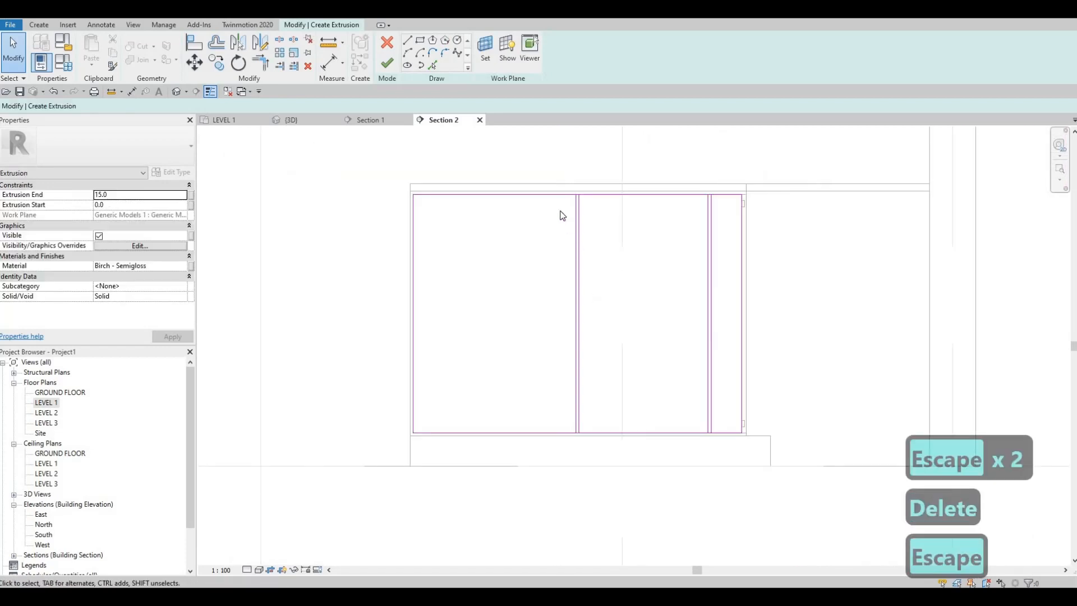
{"action": "left_click_drag", "start_coordinate": [538, 171], "coordinate": [607, 462]}
{"action": "key", "text": "Escape"}
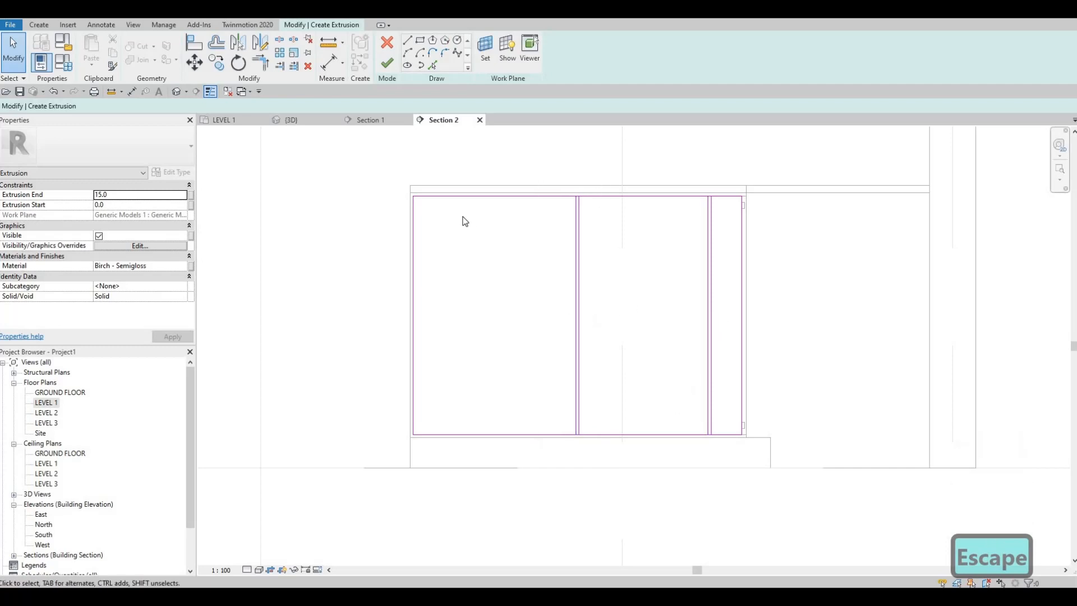
{"action": "scroll", "coordinate": [463, 221], "scroll_direction": "down", "scroll_amount": 1}
{"action": "key", "text": "Escape"}
{"action": "scroll", "coordinate": [685, 276], "scroll_direction": "up", "scroll_amount": 1}
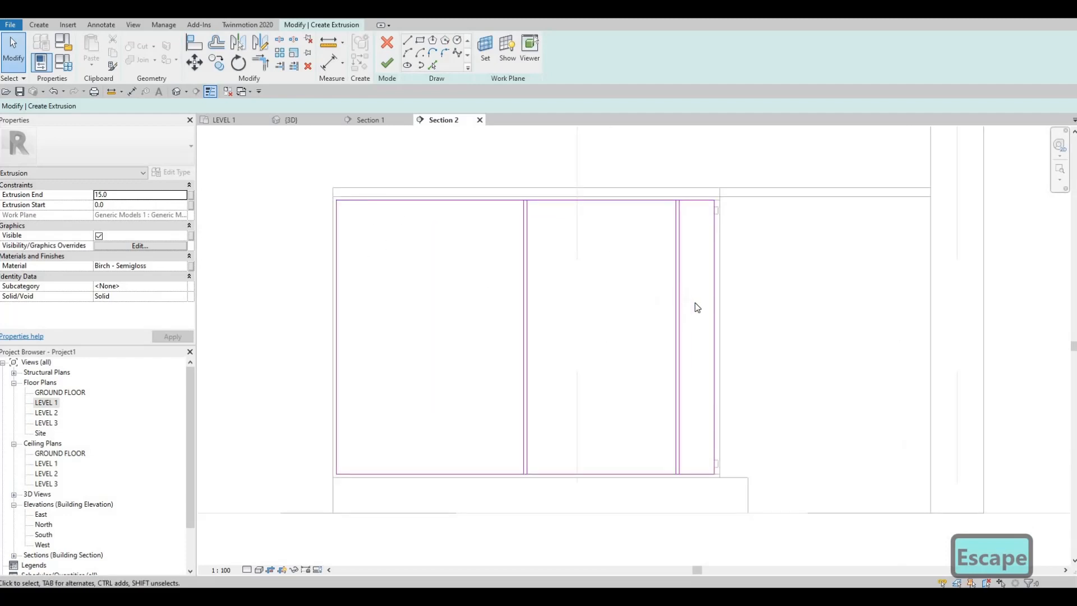
Step: Mirror a copy of the right-hand pair of vertical lines about a vertical axis drawn through the middle of the central gap
{"action": "left_click_drag", "start_coordinate": [695, 303], "coordinate": [632, 282]}
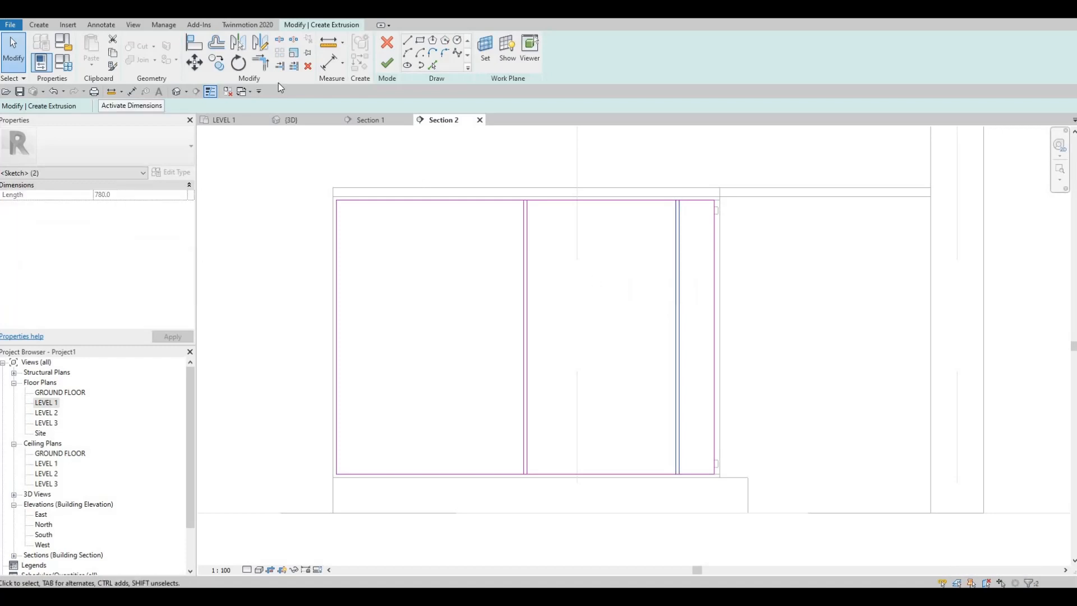
{"action": "left_click", "coordinate": [262, 45]}
{"action": "scroll", "coordinate": [503, 203], "scroll_direction": "up", "scroll_amount": 2}
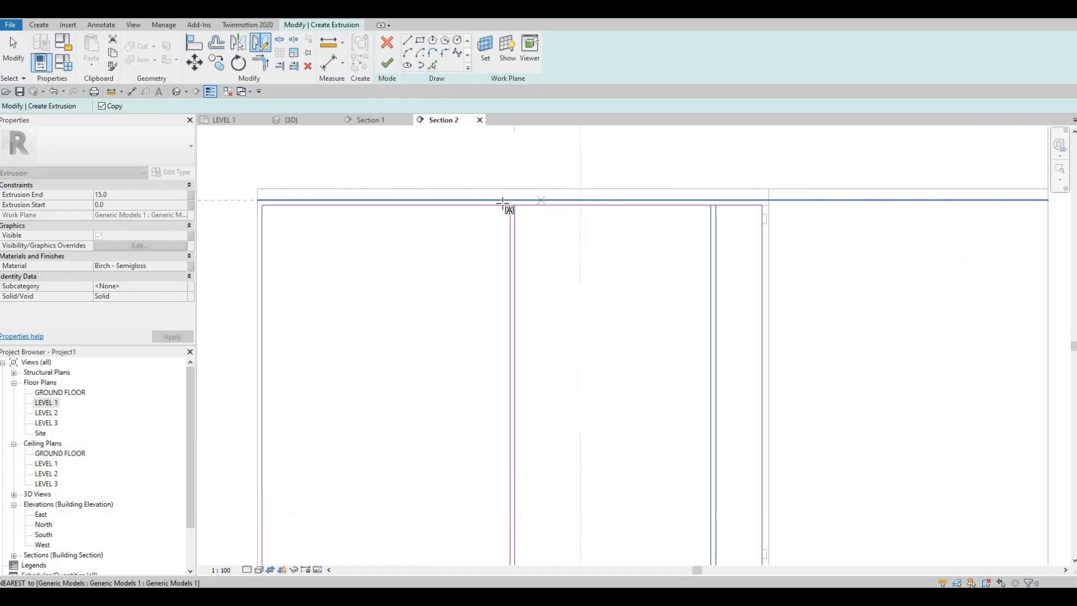
{"action": "scroll", "coordinate": [503, 203], "scroll_direction": "up", "scroll_amount": 1}
{"action": "scroll", "coordinate": [500, 204], "scroll_direction": "up", "scroll_amount": 1}
{"action": "left_click", "coordinate": [498, 202]}
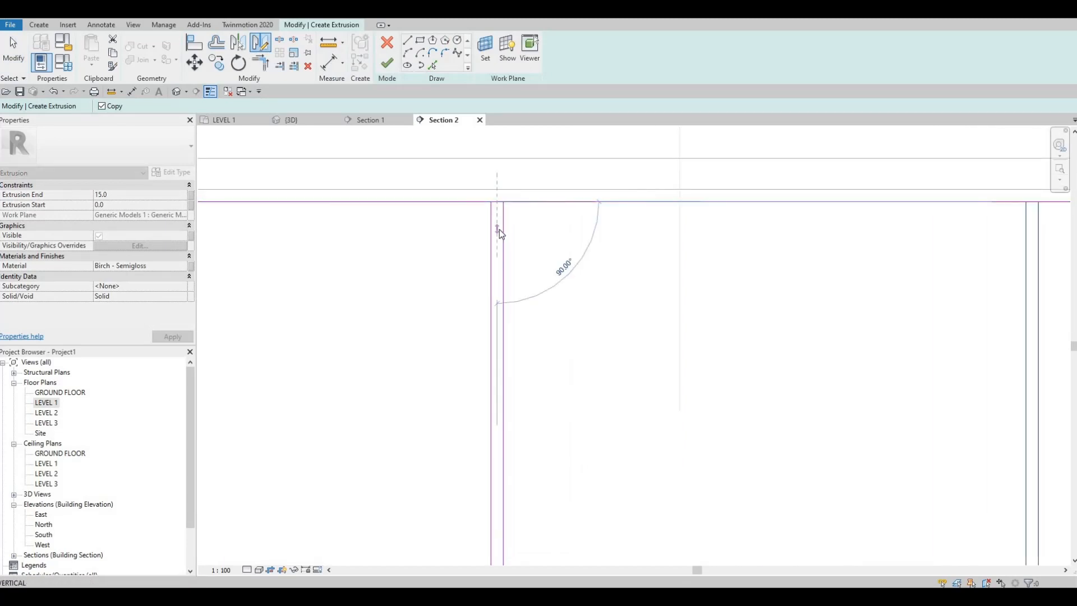
{"action": "key", "text": "Escape"}
{"action": "scroll", "coordinate": [502, 222], "scroll_direction": "down", "scroll_amount": 4}
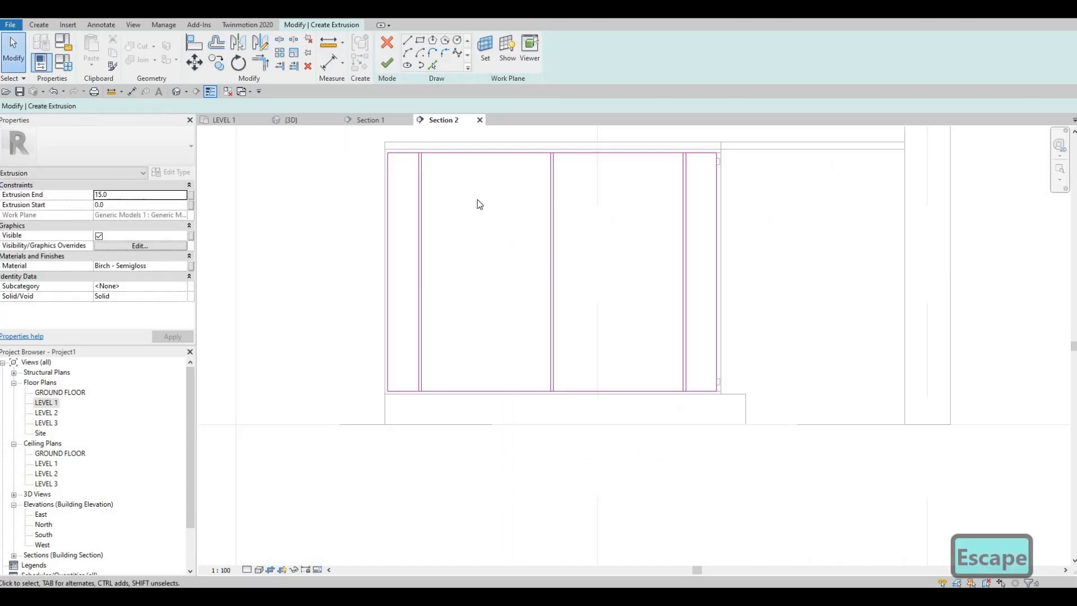
{"action": "scroll", "coordinate": [480, 227], "scroll_direction": "down", "scroll_amount": 1}
{"action": "scroll", "coordinate": [488, 223], "scroll_direction": "down", "scroll_amount": 1}
{"action": "key", "text": "Escape"}
{"action": "key", "text": "Escape"}
{"action": "key", "text": "Escape"}
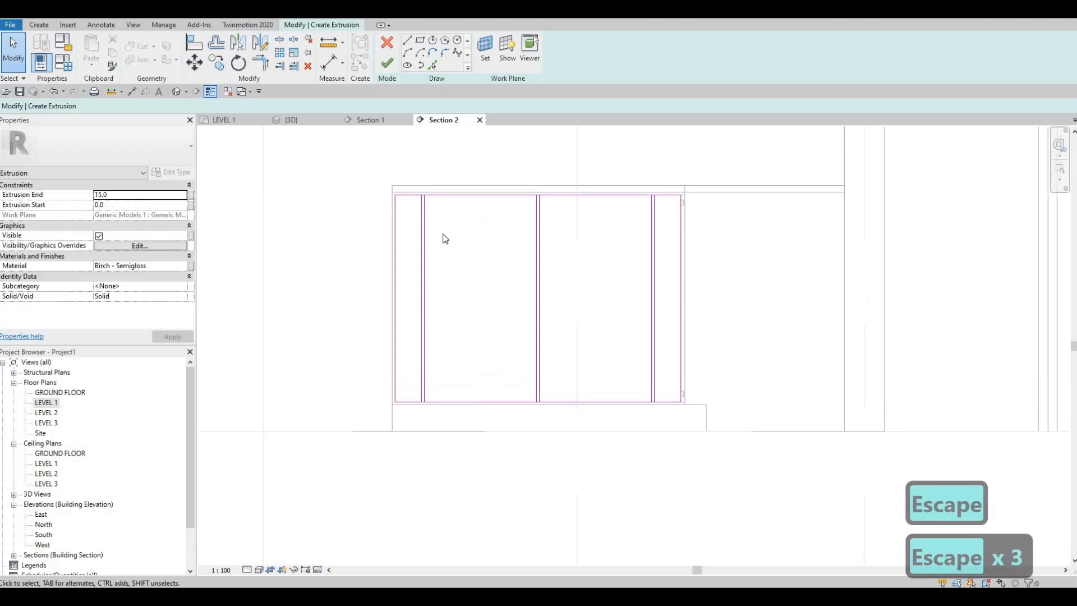
Step: Split the rectangle's top edge inside the left gap between the paired vertical lines, without deleting the inner segment
{"action": "key", "text": "s"}
{"action": "key", "text": "l"}
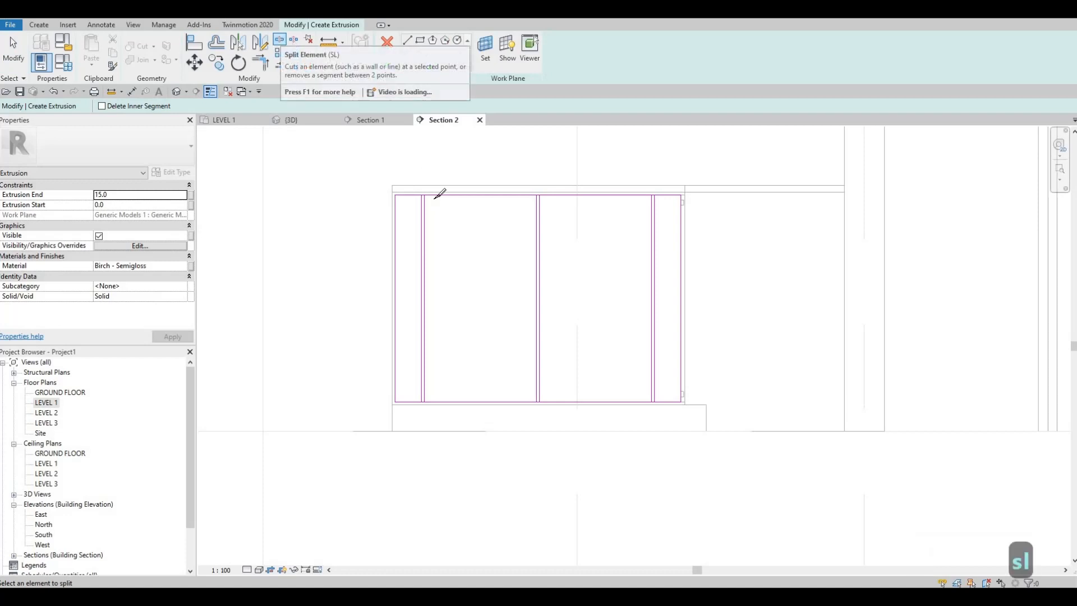
{"action": "scroll", "coordinate": [442, 178], "scroll_direction": "up", "scroll_amount": 4}
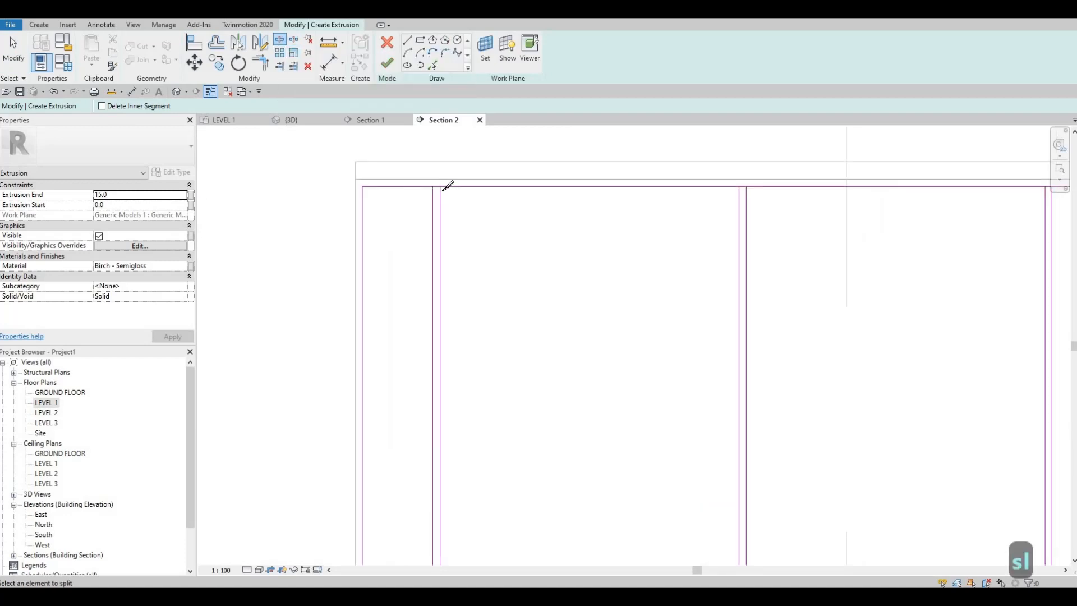
{"action": "scroll", "coordinate": [442, 189], "scroll_direction": "up", "scroll_amount": 3}
{"action": "scroll", "coordinate": [437, 187], "scroll_direction": "up", "scroll_amount": 3}
{"action": "left_click", "coordinate": [437, 187]}
{"action": "scroll", "coordinate": [539, 191], "scroll_direction": "down", "scroll_amount": 3}
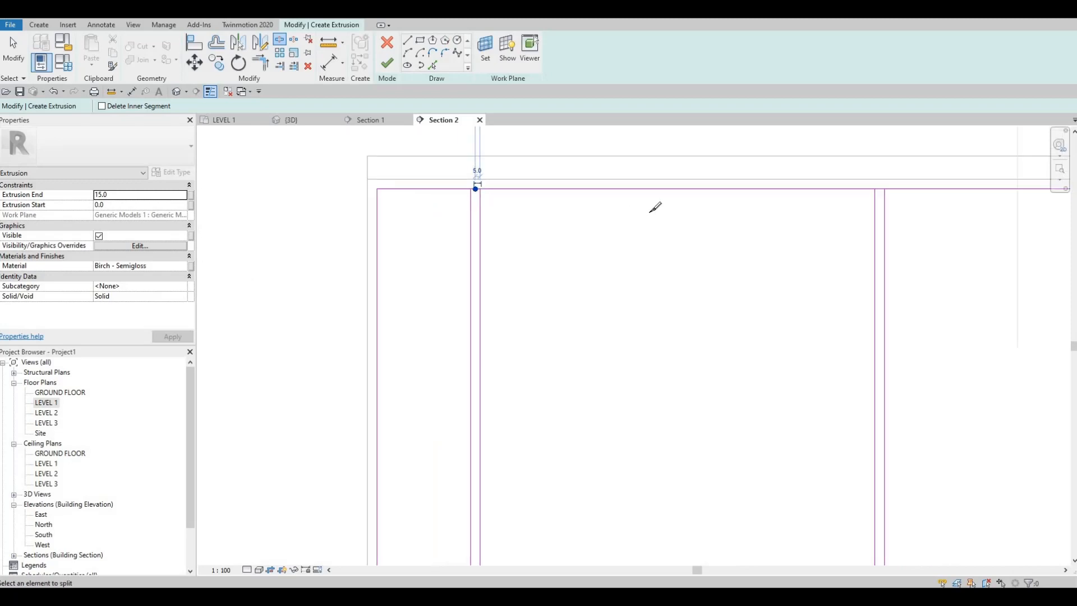
Step: Split the rectangle's top edge inside the middle gap and inside the right gap
{"action": "middle_click_drag", "start_coordinate": [900, 189], "coordinate": [691, 208]}
{"action": "scroll", "coordinate": [676, 206], "scroll_direction": "up", "scroll_amount": 3}
{"action": "scroll", "coordinate": [681, 205], "scroll_direction": "up", "scroll_amount": 2}
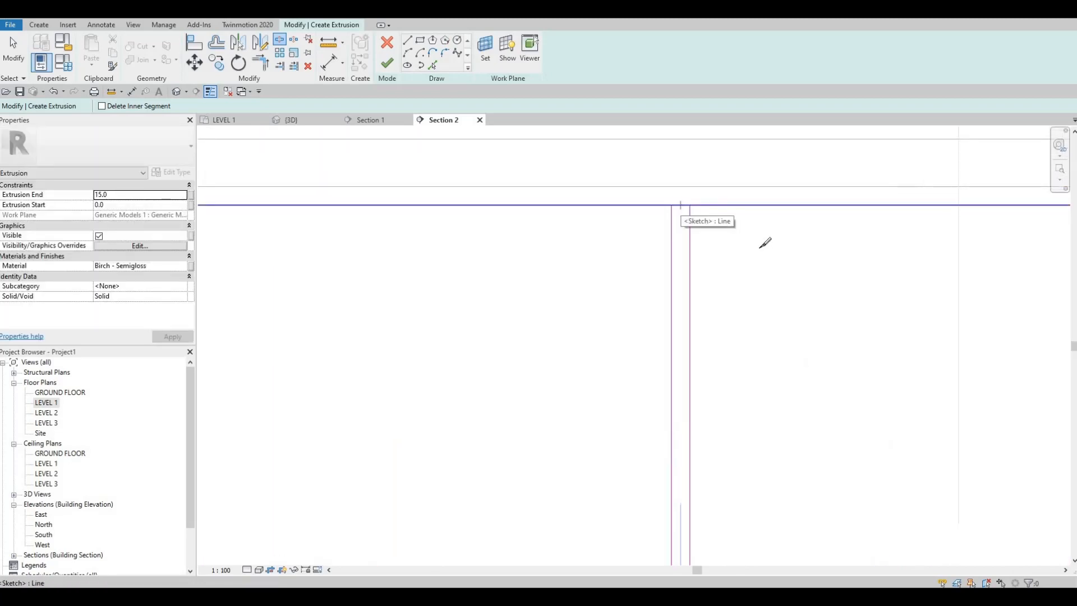
{"action": "left_click", "coordinate": [680, 205]}
{"action": "scroll", "coordinate": [667, 206], "scroll_direction": "down", "scroll_amount": 5}
{"action": "middle_click_drag", "start_coordinate": [986, 209], "coordinate": [738, 247]}
{"action": "scroll", "coordinate": [730, 246], "scroll_direction": "up", "scroll_amount": 3}
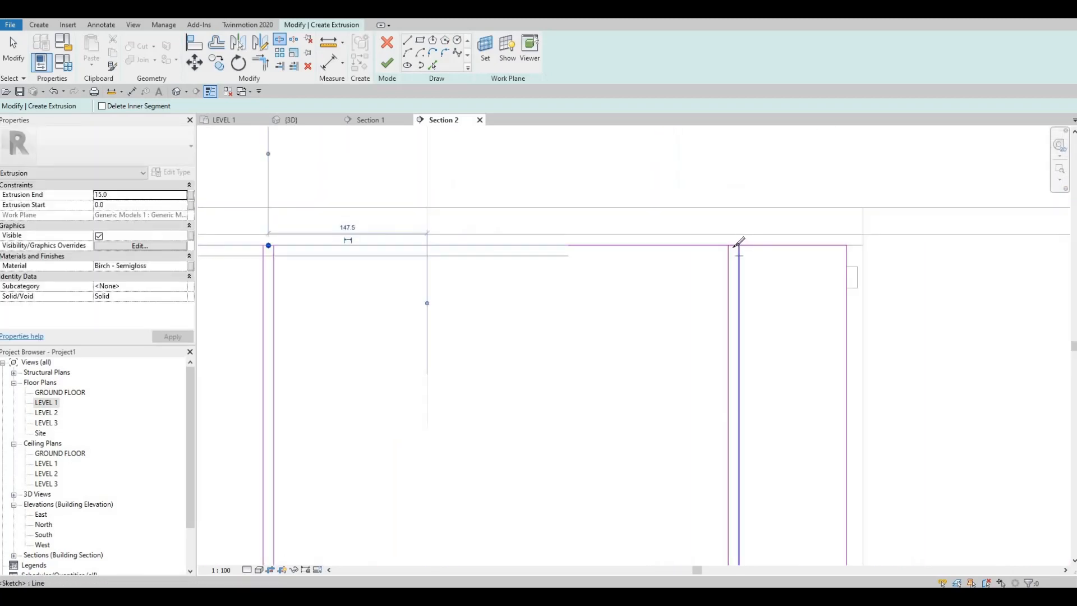
{"action": "scroll", "coordinate": [733, 246], "scroll_direction": "up", "scroll_amount": 3}
{"action": "left_click", "coordinate": [731, 243]}
Step: Split the rectangle's bottom edge inside the right gap and inside the middle gap
{"action": "scroll", "coordinate": [708, 327], "scroll_direction": "down", "scroll_amount": 4}
{"action": "mouse_move", "coordinate": [706, 477]}
{"action": "middle_mouse_down"}
{"action": "mouse_move", "coordinate": [709, 235]}
{"action": "mouse_move", "coordinate": [702, 368]}
{"action": "middle_mouse_up"}
{"action": "scroll", "coordinate": [702, 370], "scroll_direction": "down", "scroll_amount": 4}
{"action": "scroll", "coordinate": [712, 477], "scroll_direction": "up", "scroll_amount": 6}
{"action": "left_click", "coordinate": [706, 478]}
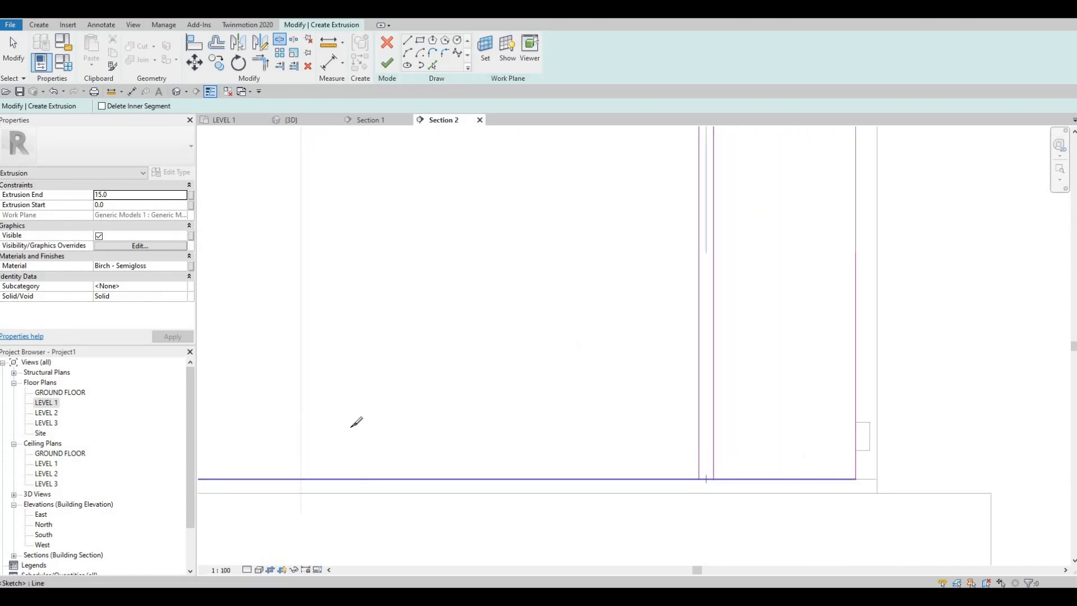
{"action": "scroll", "coordinate": [351, 426], "scroll_direction": "down", "scroll_amount": 3}
{"action": "middle_click_drag", "start_coordinate": [351, 426], "coordinate": [671, 396]}
{"action": "scroll", "coordinate": [673, 429], "scroll_direction": "up", "scroll_amount": 5}
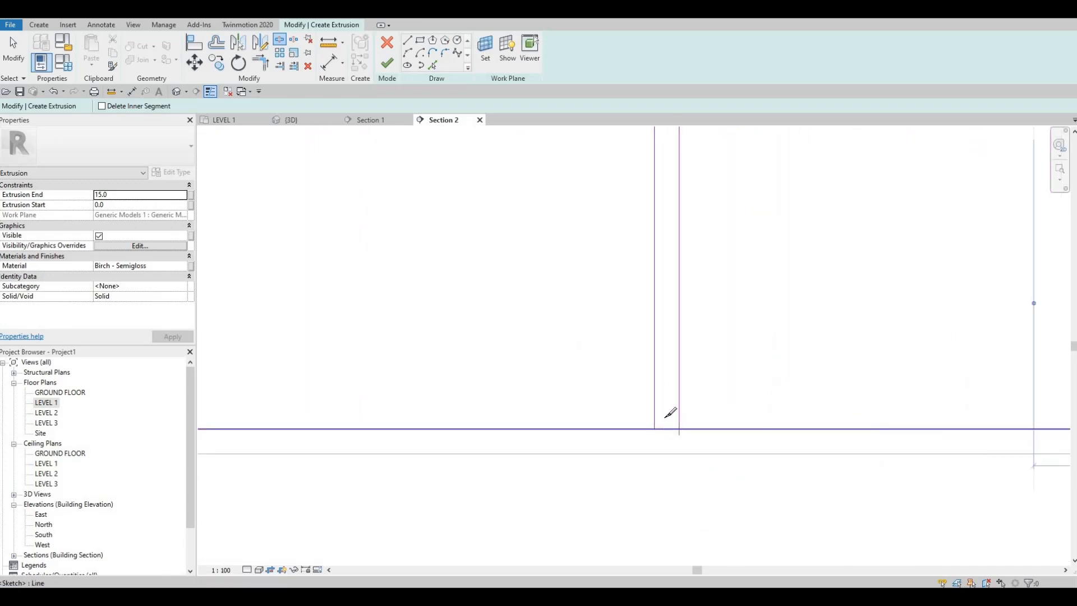
{"action": "left_click", "coordinate": [672, 427]}
Step: Split the rectangle's bottom edge inside the left gap and finish splitting
{"action": "scroll", "coordinate": [662, 416], "scroll_direction": "down", "scroll_amount": 2}
{"action": "middle_click_drag", "start_coordinate": [579, 415], "coordinate": [707, 415]}
{"action": "scroll", "coordinate": [709, 413], "scroll_direction": "down", "scroll_amount": 2}
{"action": "middle_click_drag", "start_coordinate": [359, 419], "coordinate": [448, 420]}
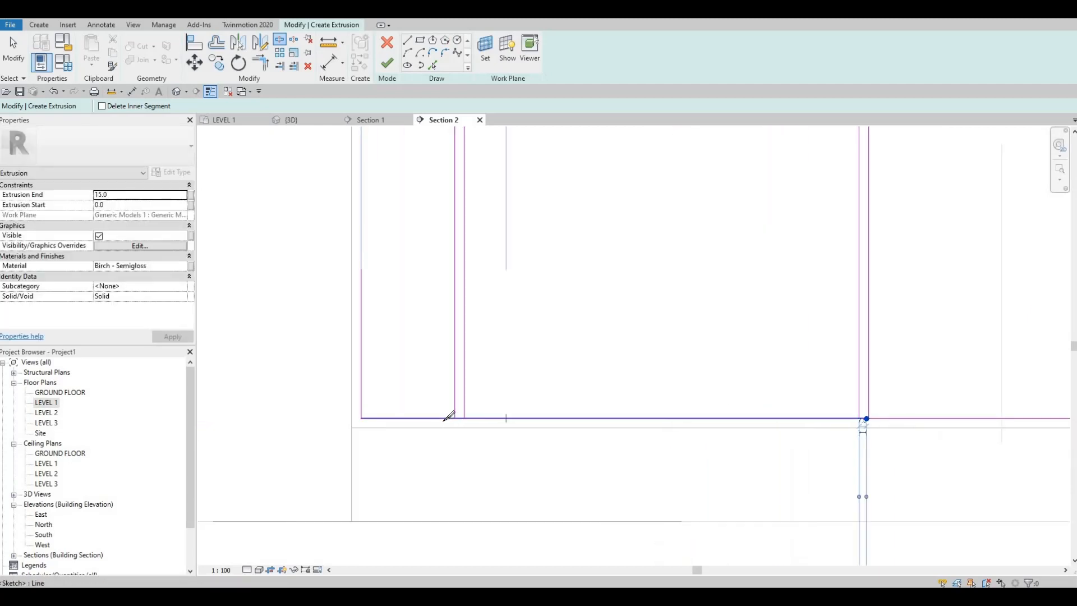
{"action": "scroll", "coordinate": [443, 413], "scroll_direction": "up", "scroll_amount": 4}
{"action": "left_click", "coordinate": [436, 416]}
{"action": "key", "text": "Escape"}
{"action": "key", "text": "Escape"}
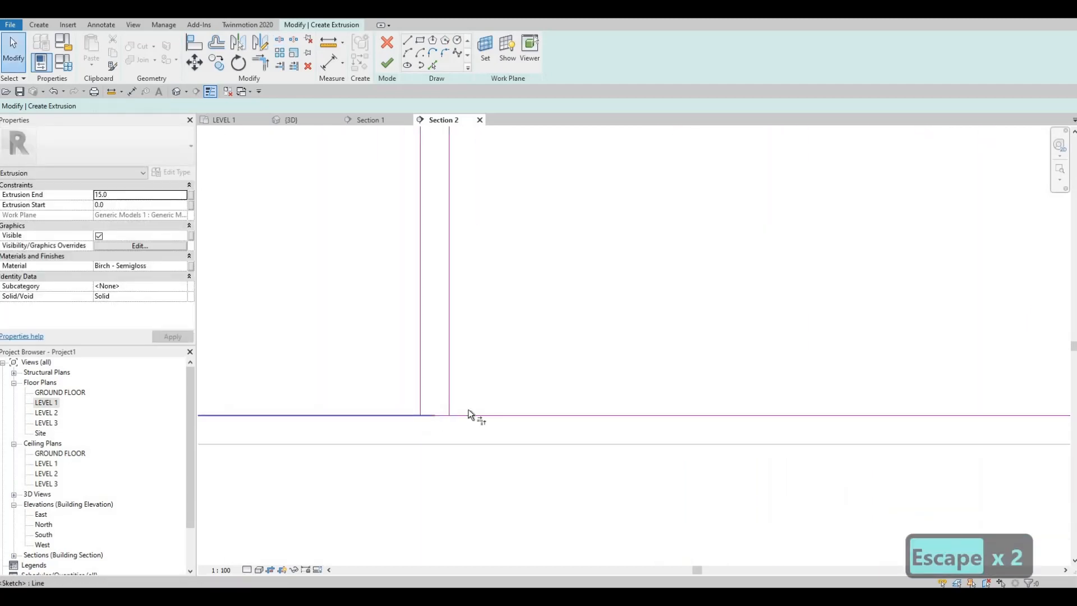
Step: Trim the bottom edge to the vertical lines on both sides of the left gap, forming closed panel corners
{"action": "key", "text": "t"}
{"action": "key", "text": "r"}
{"action": "left_click", "coordinate": [474, 416]}
{"action": "left_click", "coordinate": [451, 396]}
{"action": "left_click", "coordinate": [421, 393]}
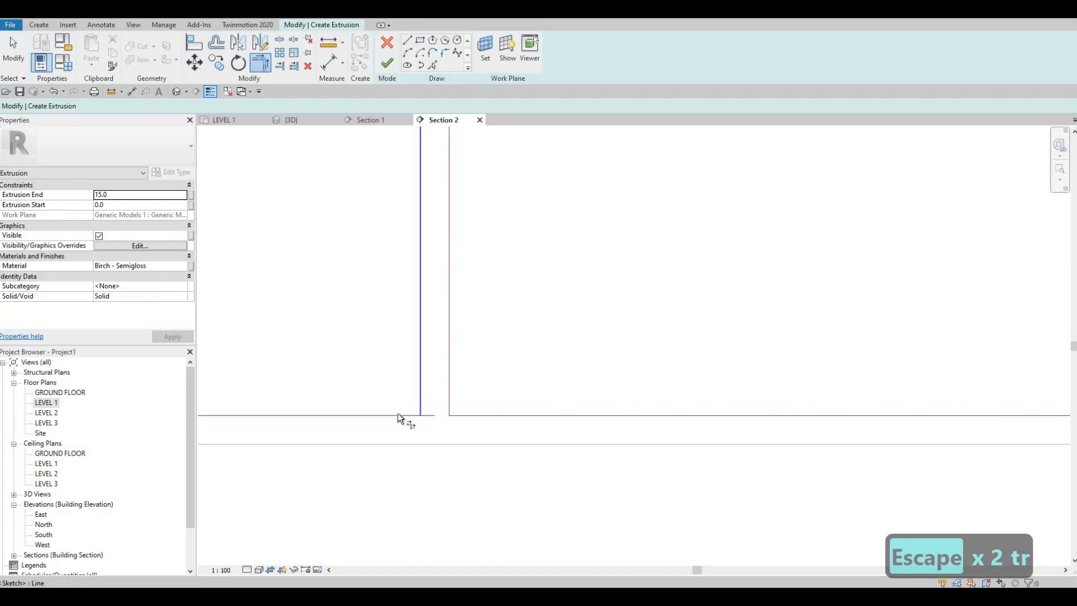
{"action": "left_click", "coordinate": [398, 415]}
Step: Trim the bottom edge to the vertical lines on both sides of the middle gap
{"action": "scroll", "coordinate": [460, 385], "scroll_direction": "down", "scroll_amount": 2}
{"action": "middle_click_drag", "start_coordinate": [850, 351], "coordinate": [561, 338]}
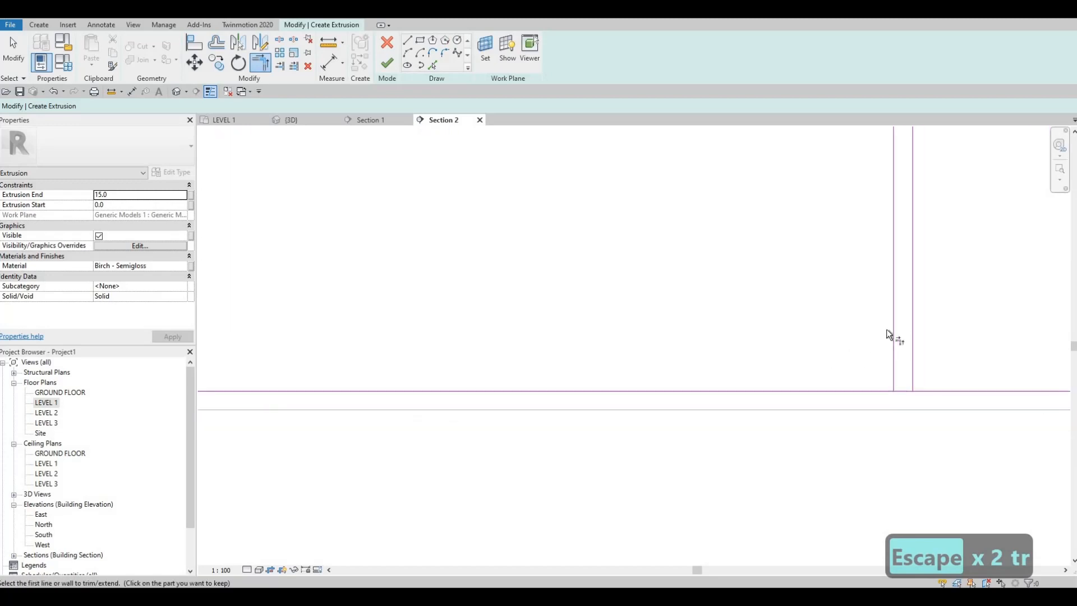
{"action": "left_click", "coordinate": [893, 331]}
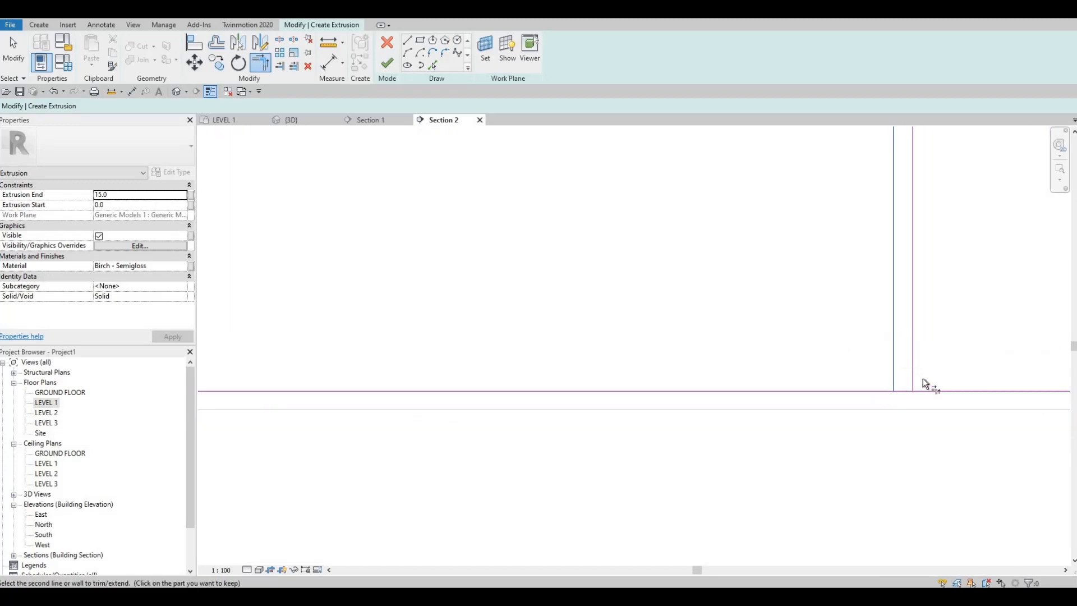
{"action": "left_click", "coordinate": [879, 391]}
{"action": "left_click", "coordinate": [914, 358]}
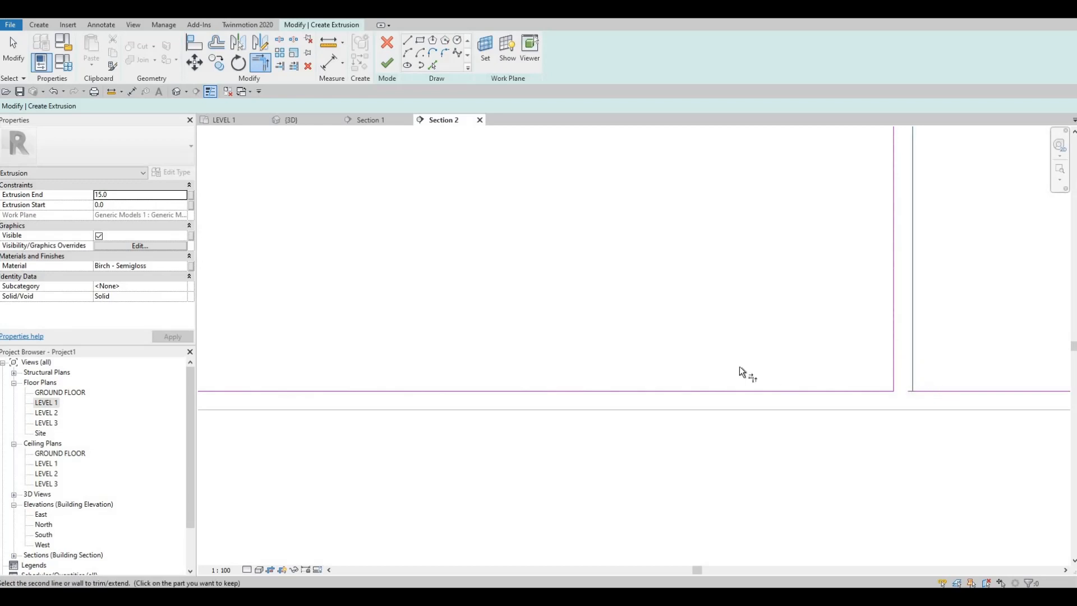
{"action": "left_click", "coordinate": [935, 391]}
Step: Trim the bottom edge to the vertical lines on both sides of the right gap
{"action": "middle_click_drag", "start_coordinate": [903, 363], "coordinate": [764, 364]}
{"action": "scroll", "coordinate": [764, 364], "scroll_direction": "down", "scroll_amount": 2}
{"action": "middle_click_drag", "start_coordinate": [764, 364], "coordinate": [699, 534]}
{"action": "scroll", "coordinate": [830, 507], "scroll_direction": "down", "scroll_amount": 2}
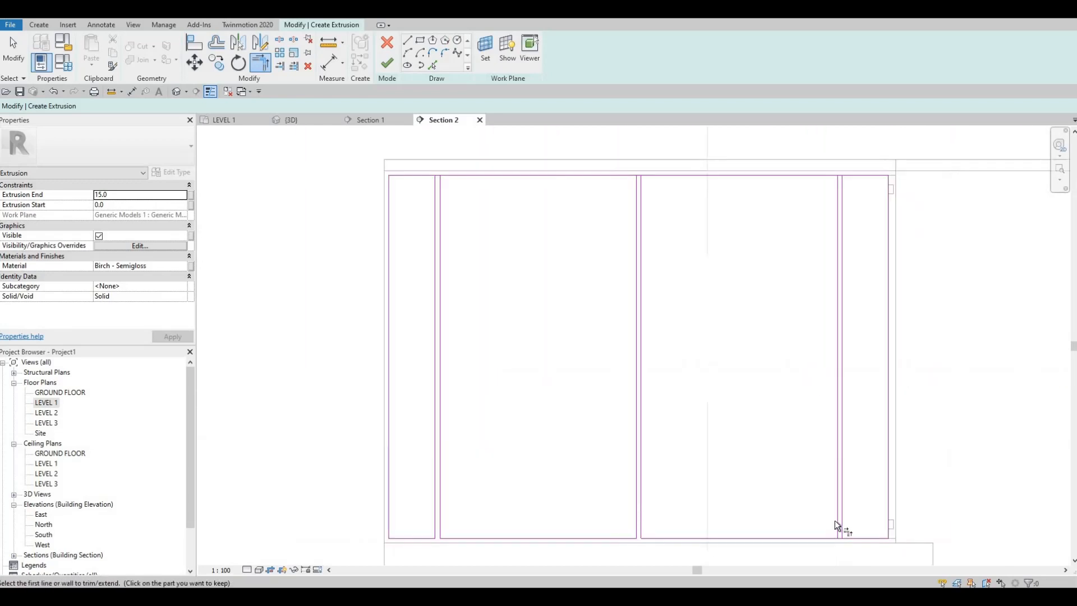
{"action": "scroll", "coordinate": [841, 507], "scroll_direction": "up", "scroll_amount": 4}
{"action": "left_click", "coordinate": [829, 537]}
{"action": "left_click", "coordinate": [829, 537]}
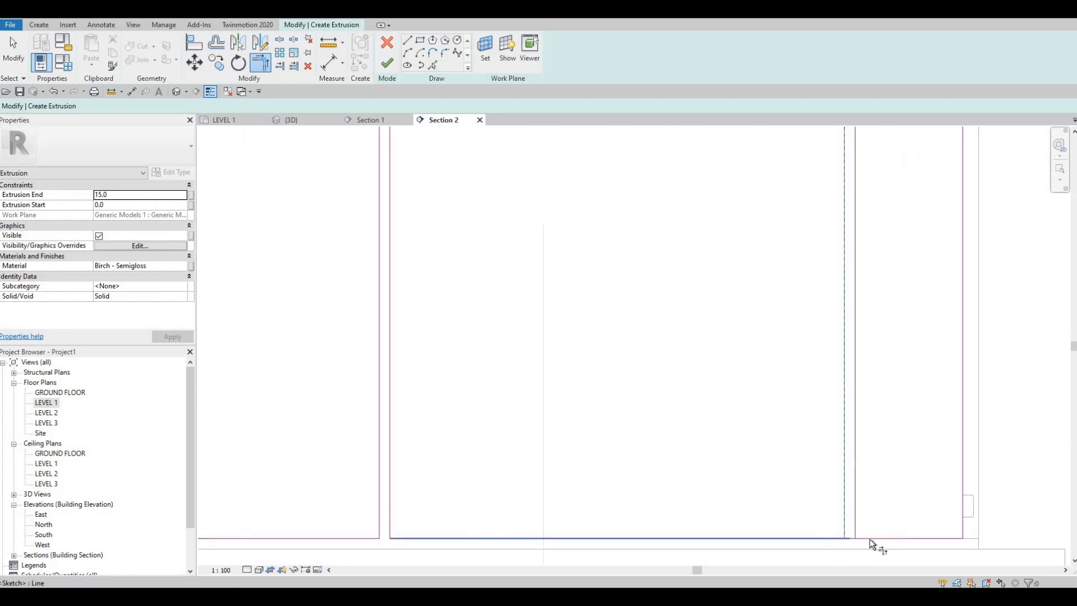
{"action": "left_click", "coordinate": [870, 539]}
{"action": "left_click", "coordinate": [860, 554]}
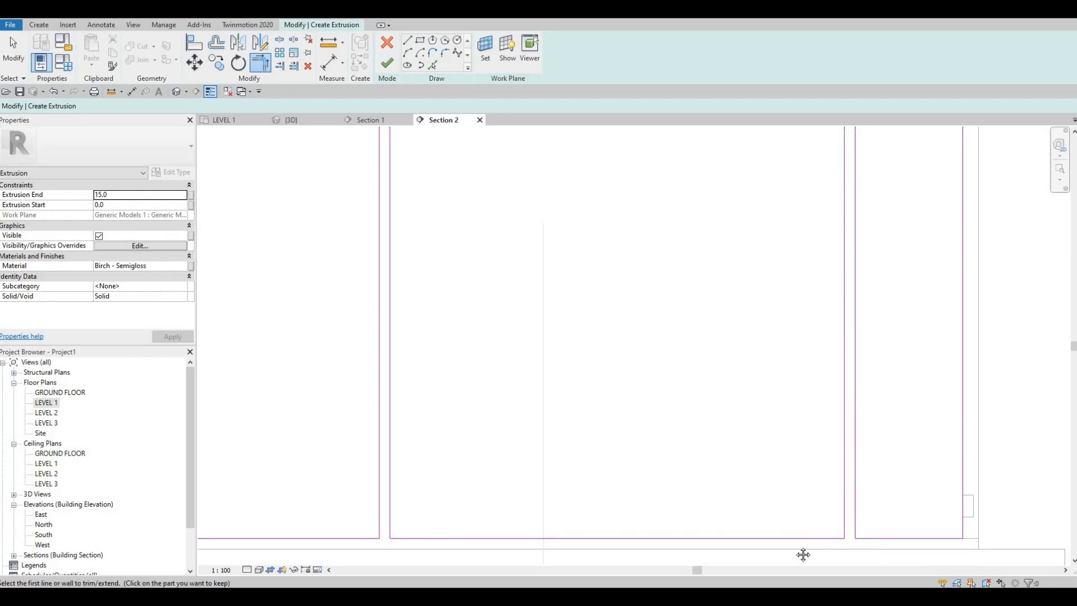
Step: Trim the top edge to the vertical lines on both sides of the right gap and the middle gap
{"action": "scroll", "coordinate": [805, 245], "scroll_direction": "down", "scroll_amount": 2}
{"action": "scroll", "coordinate": [807, 236], "scroll_direction": "up", "scroll_amount": 3}
{"action": "left_click", "coordinate": [808, 224]}
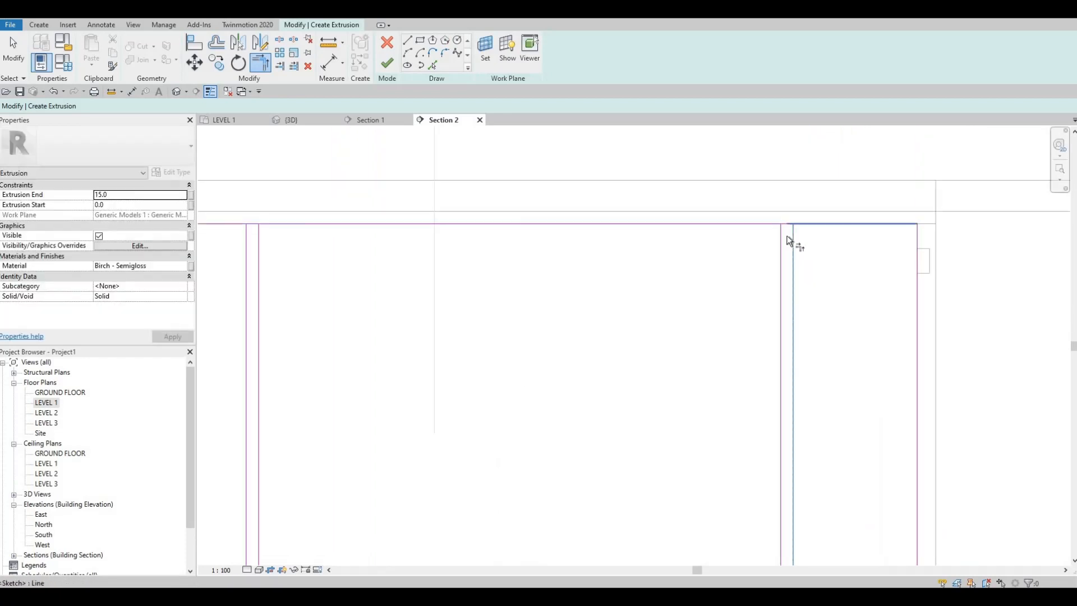
{"action": "left_click", "coordinate": [793, 243]}
{"action": "left_click", "coordinate": [778, 307]}
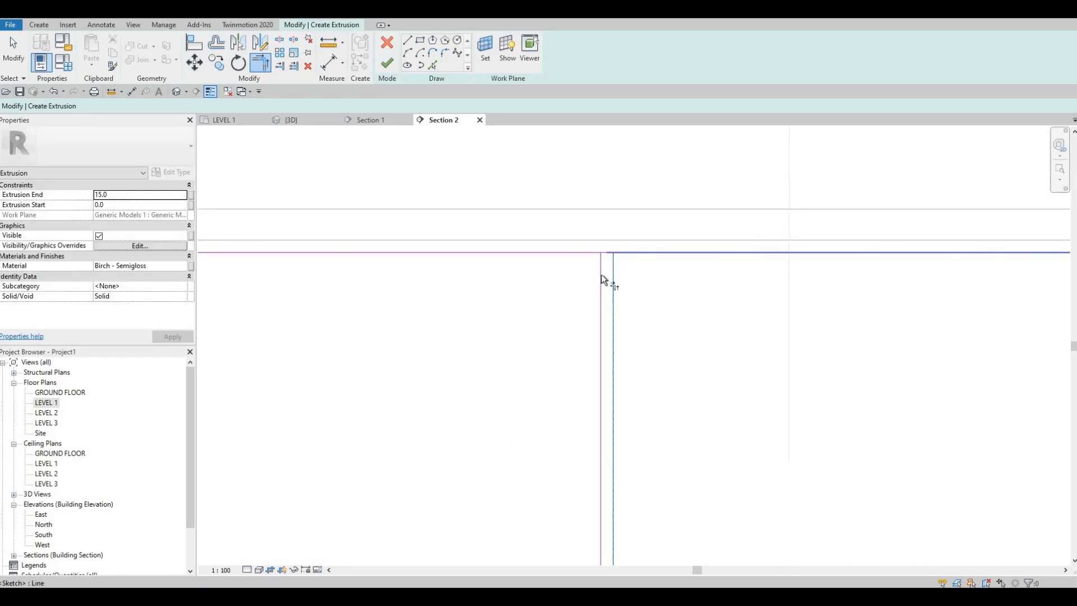
{"action": "left_click", "coordinate": [601, 274]}
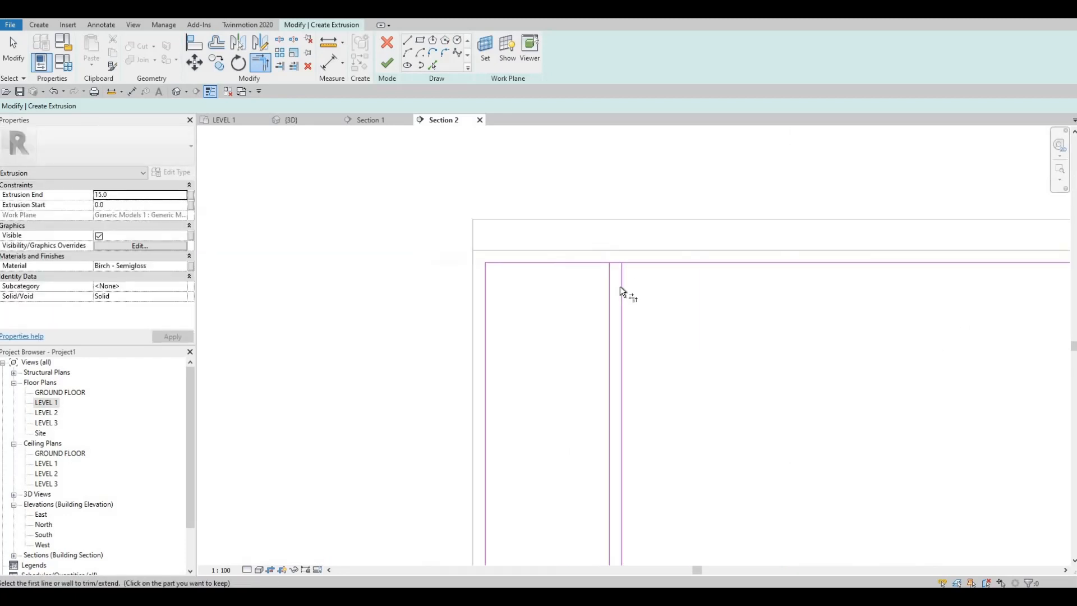
Step: Trim the top edge to the vertical lines on both sides of the left gap and finish the extrusion sketch
{"action": "left_click", "coordinate": [620, 287]}
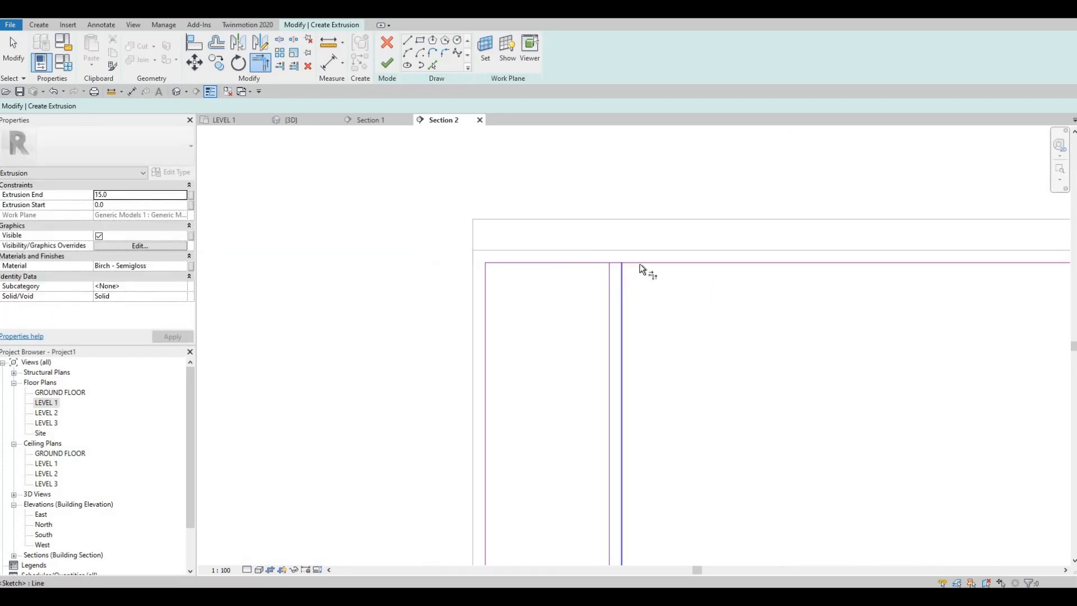
{"action": "left_click", "coordinate": [639, 263]}
{"action": "left_click", "coordinate": [589, 261]}
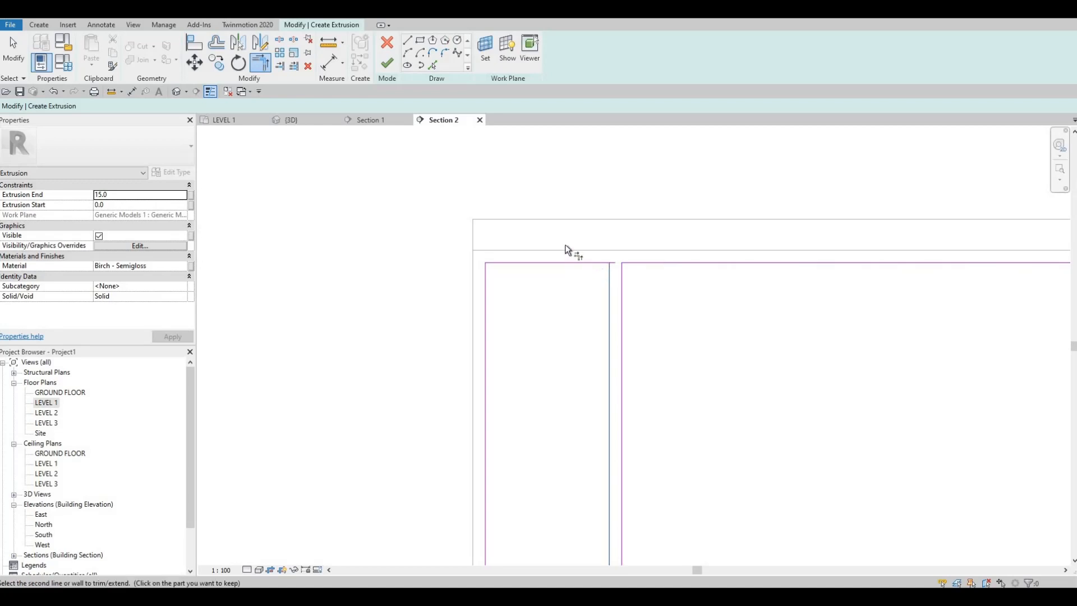
{"action": "left_click", "coordinate": [566, 263]}
{"action": "left_click", "coordinate": [387, 64]}
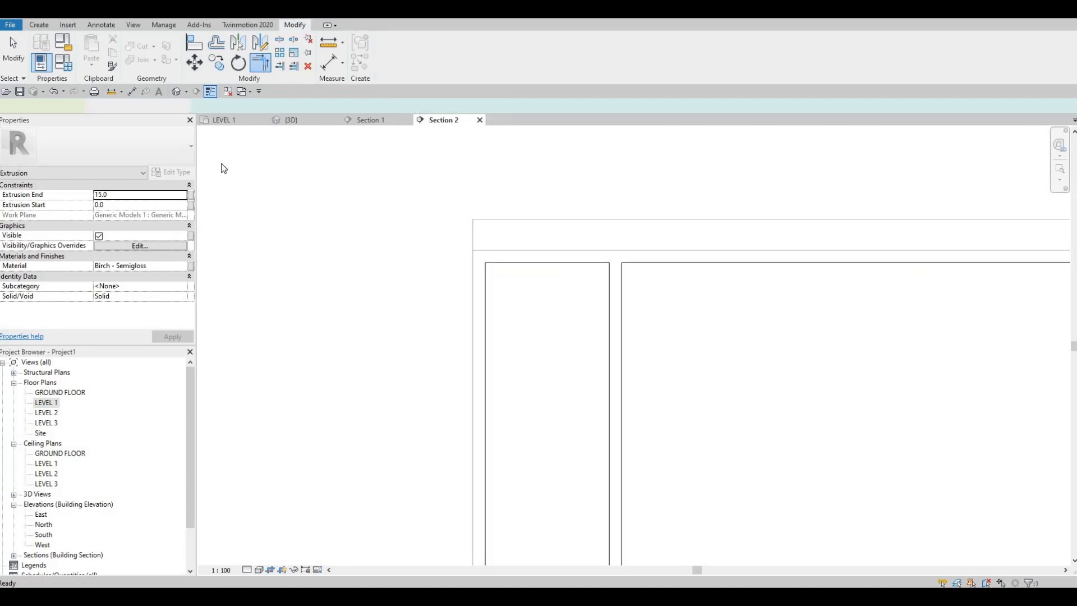
Step: In the 3D view, start a void sweep and pick the front edges around the leftmost narrow panel as its path
{"action": "left_click", "coordinate": [177, 92]}
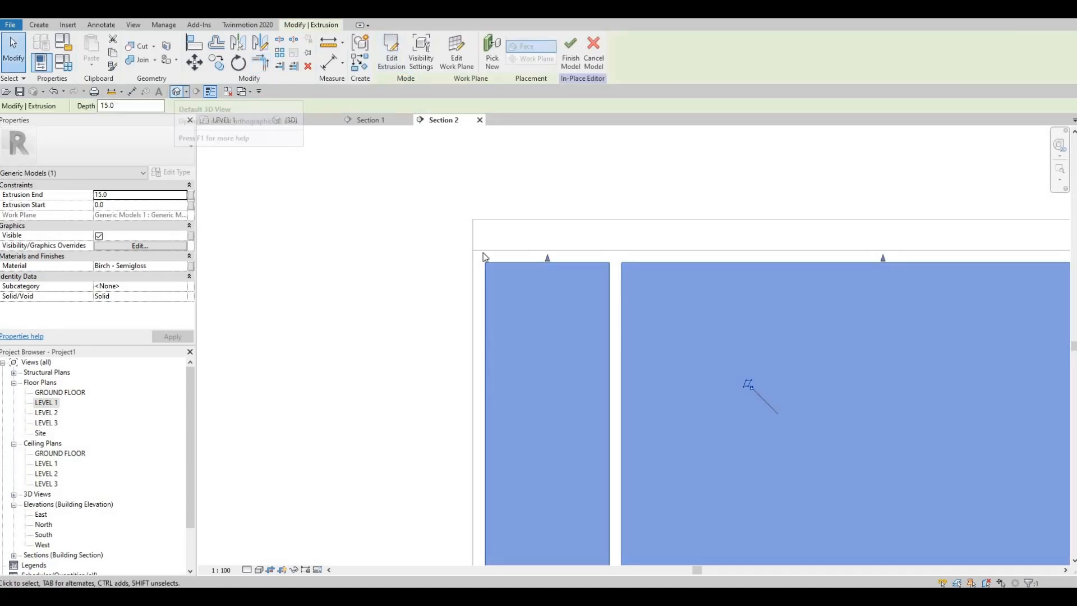
{"action": "scroll", "coordinate": [427, 253], "scroll_direction": "up", "scroll_amount": 2}
{"action": "scroll", "coordinate": [460, 282], "scroll_direction": "up", "scroll_amount": 2}
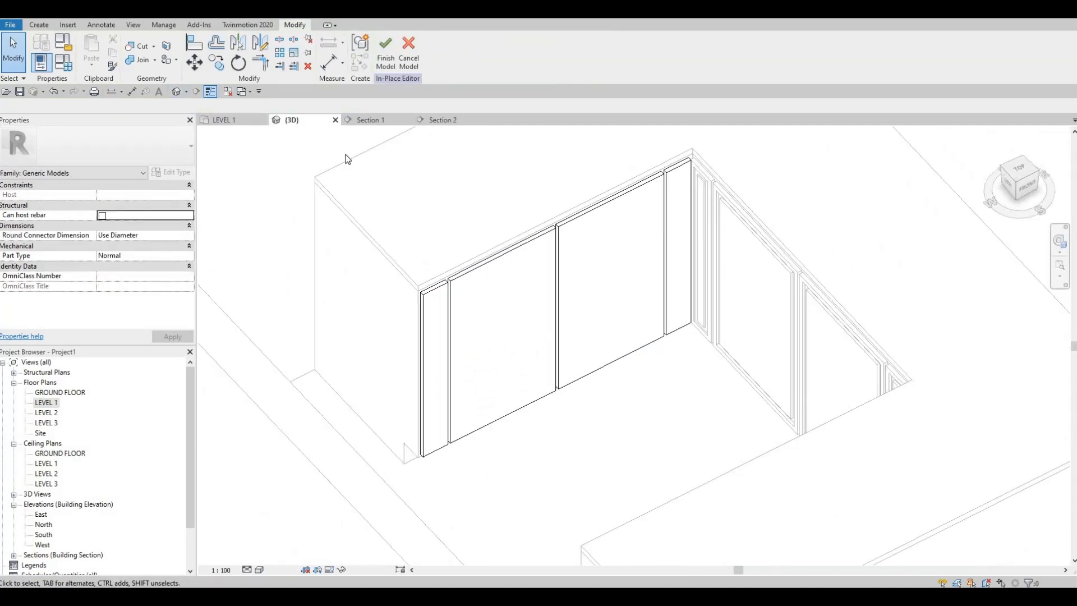
{"action": "scroll", "coordinate": [227, 64], "scroll_direction": "up", "scroll_amount": 7}
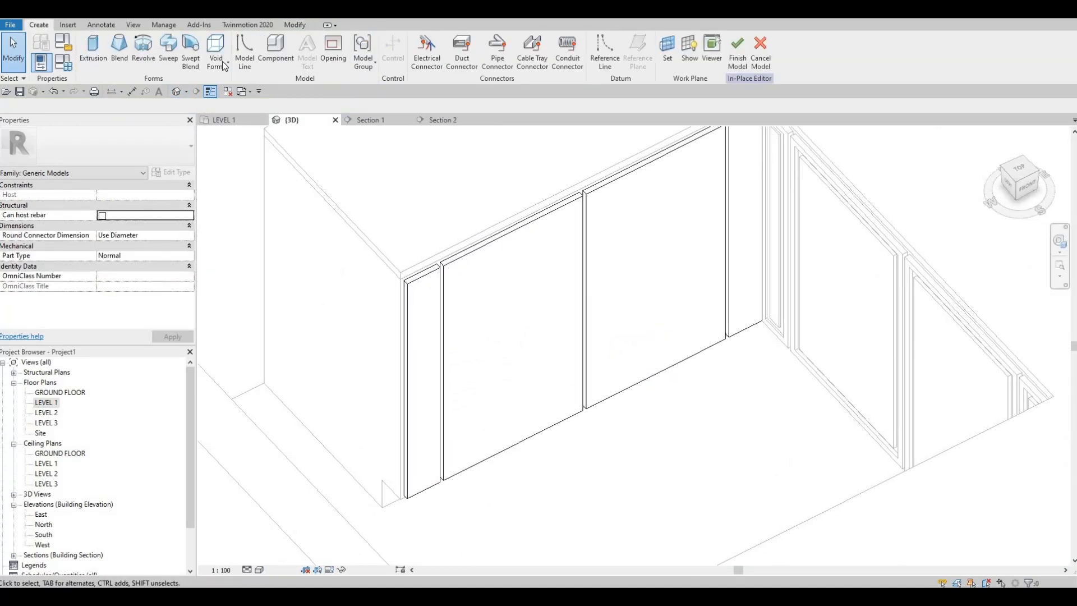
{"action": "left_click", "coordinate": [215, 51]}
{"action": "left_click", "coordinate": [241, 153]}
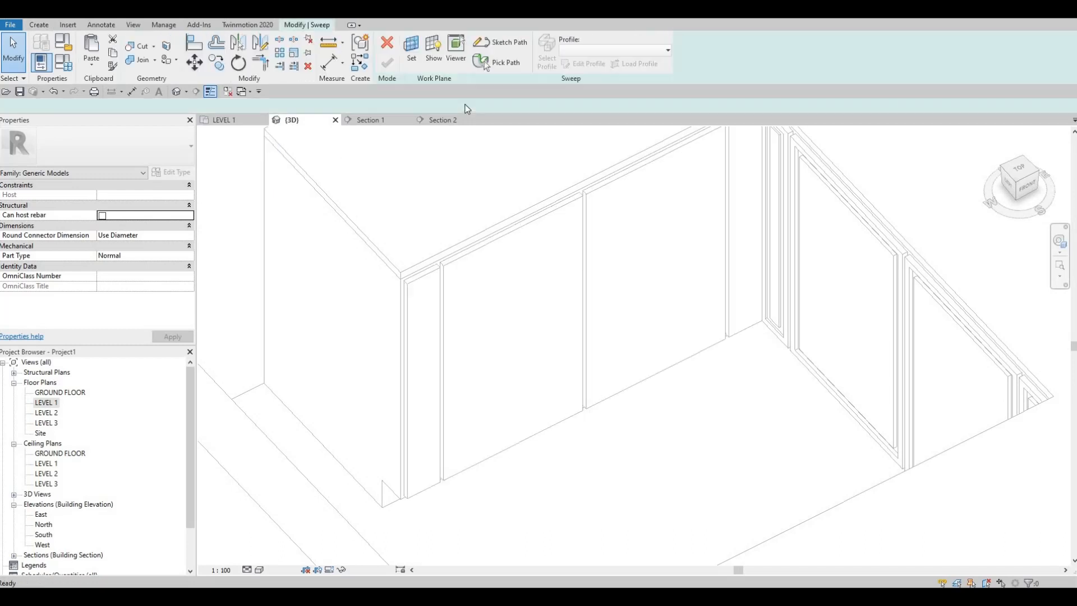
{"action": "left_click", "coordinate": [503, 64]}
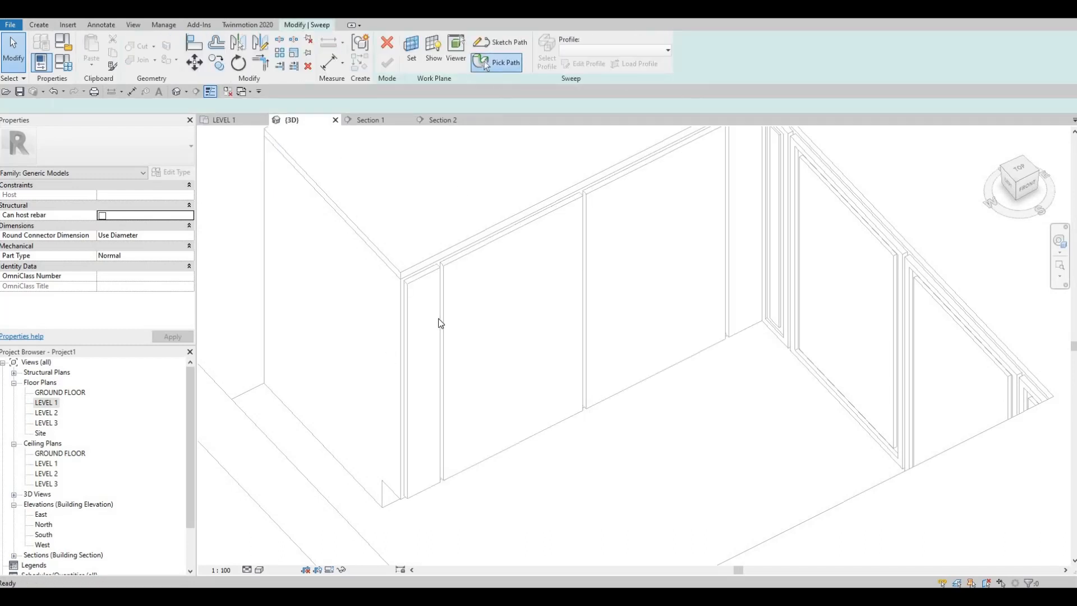
{"action": "scroll", "coordinate": [420, 326], "scroll_direction": "up", "scroll_amount": 2}
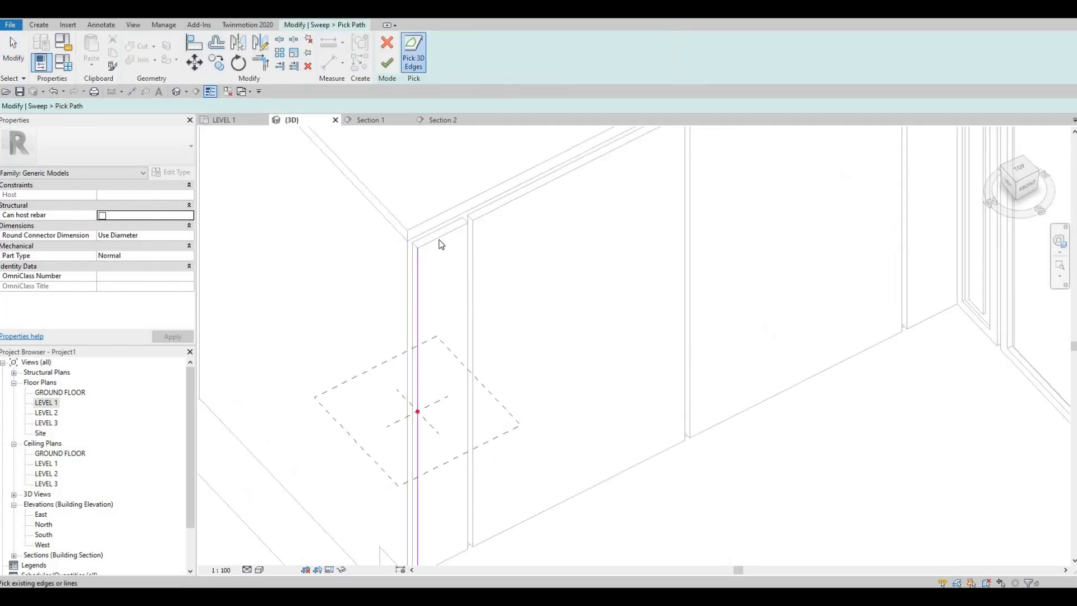
{"action": "left_click", "coordinate": [466, 229]}
{"action": "left_click", "coordinate": [475, 393]}
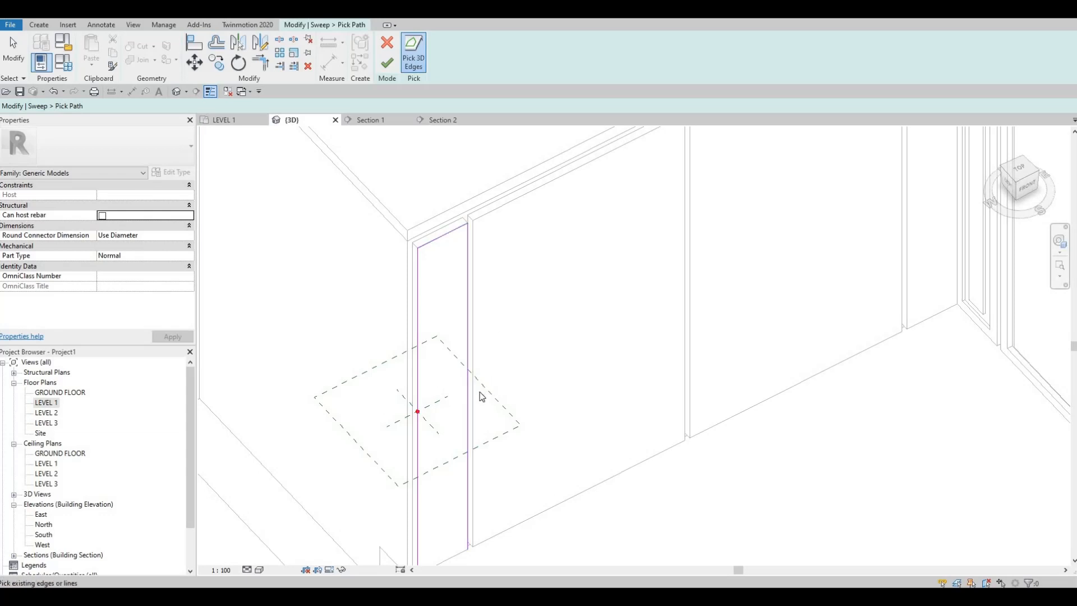
{"action": "middle_click_drag", "start_coordinate": [479, 392], "coordinate": [500, 224]}
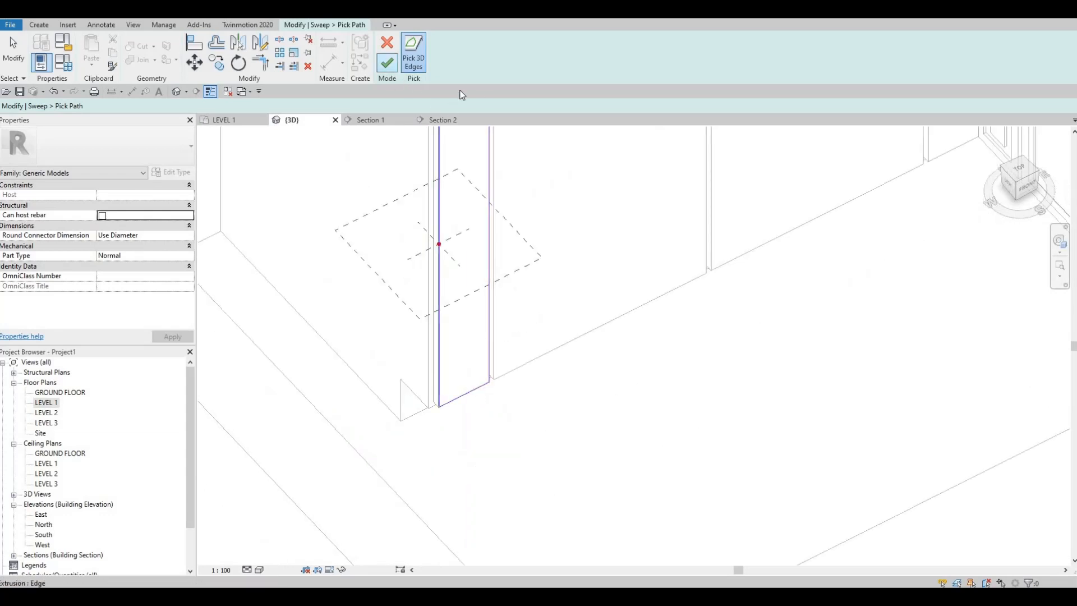
{"action": "left_click", "coordinate": [387, 63]}
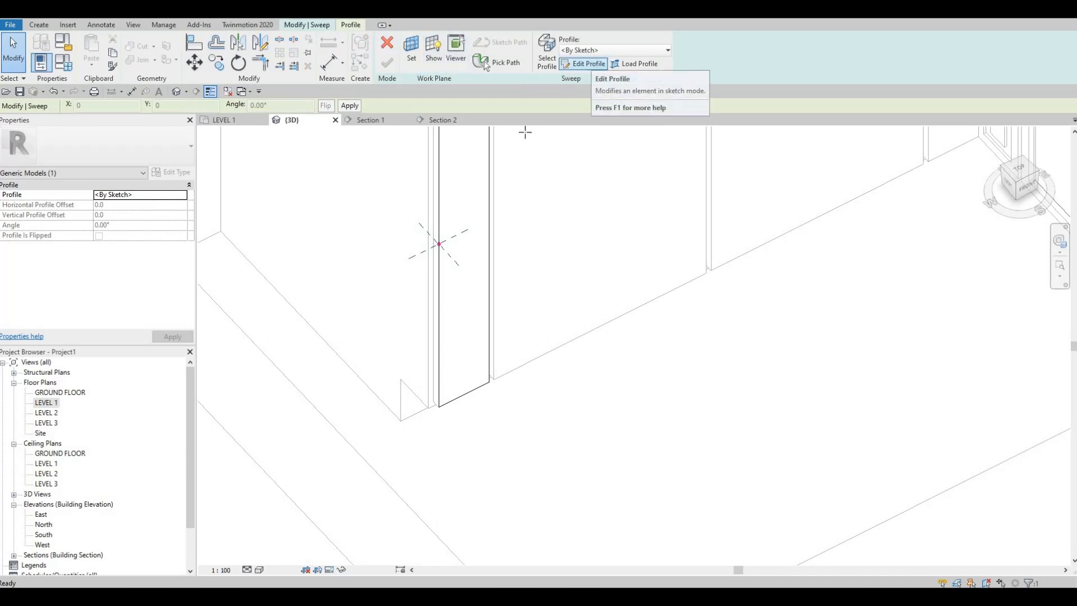
Step: Sketch a rectangular sweep profile about 13 by 5 just inside the narrow panel, beside the path's reference point
{"action": "left_click", "coordinate": [586, 64]}
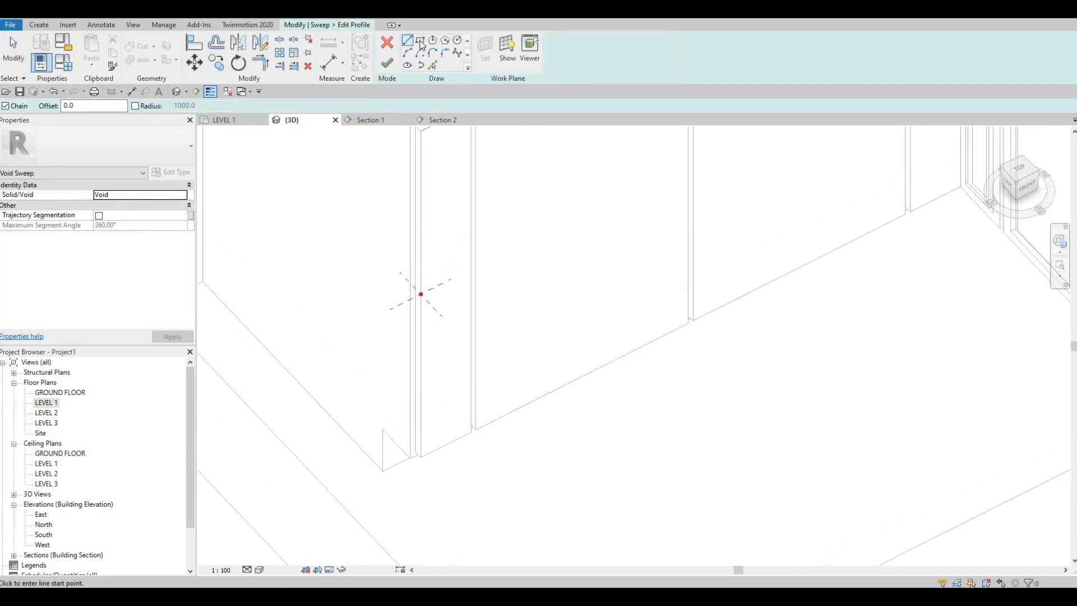
{"action": "left_click", "coordinate": [420, 41]}
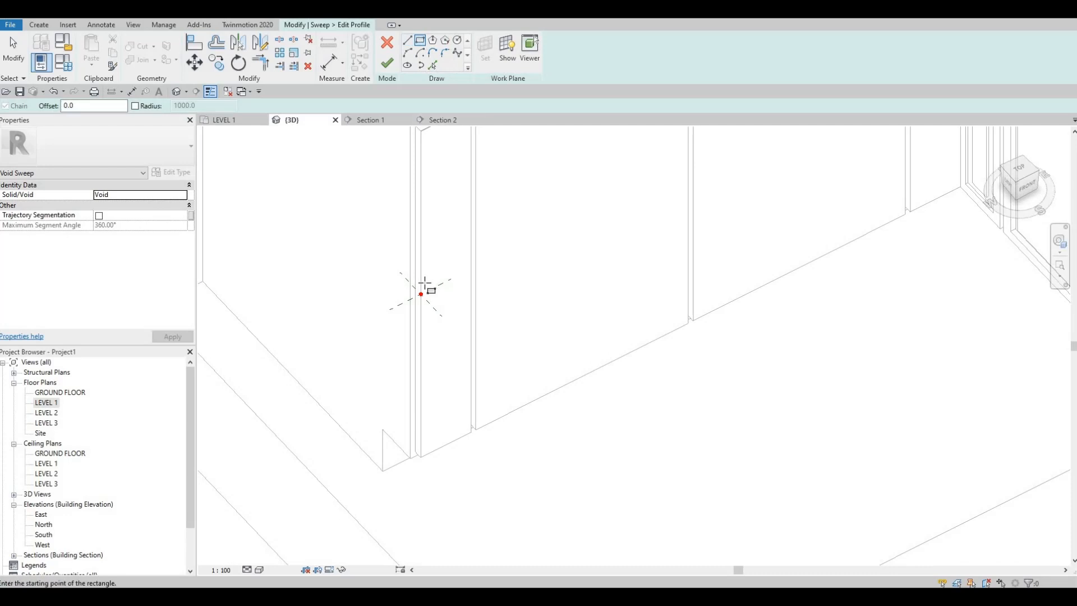
{"action": "scroll", "coordinate": [393, 348], "scroll_direction": "up", "scroll_amount": 5}
{"action": "scroll", "coordinate": [414, 363], "scroll_direction": "up", "scroll_amount": 3}
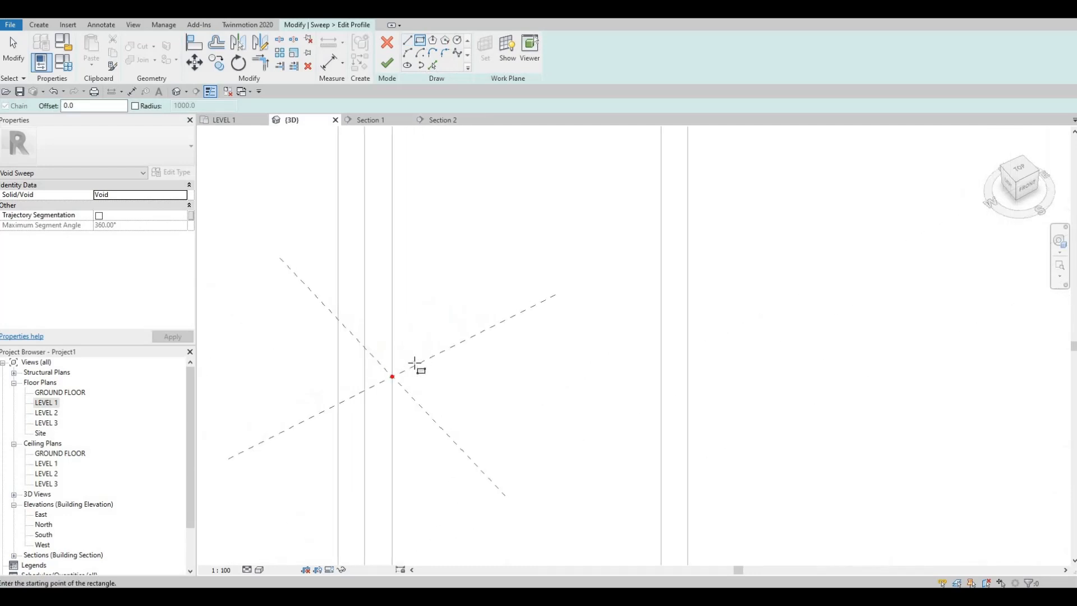
{"action": "left_click", "coordinate": [443, 340]}
{"action": "left_click", "coordinate": [437, 356]}
{"action": "key", "text": "Escape"}
{"action": "key", "text": "Escape"}
{"action": "key", "text": "Escape"}
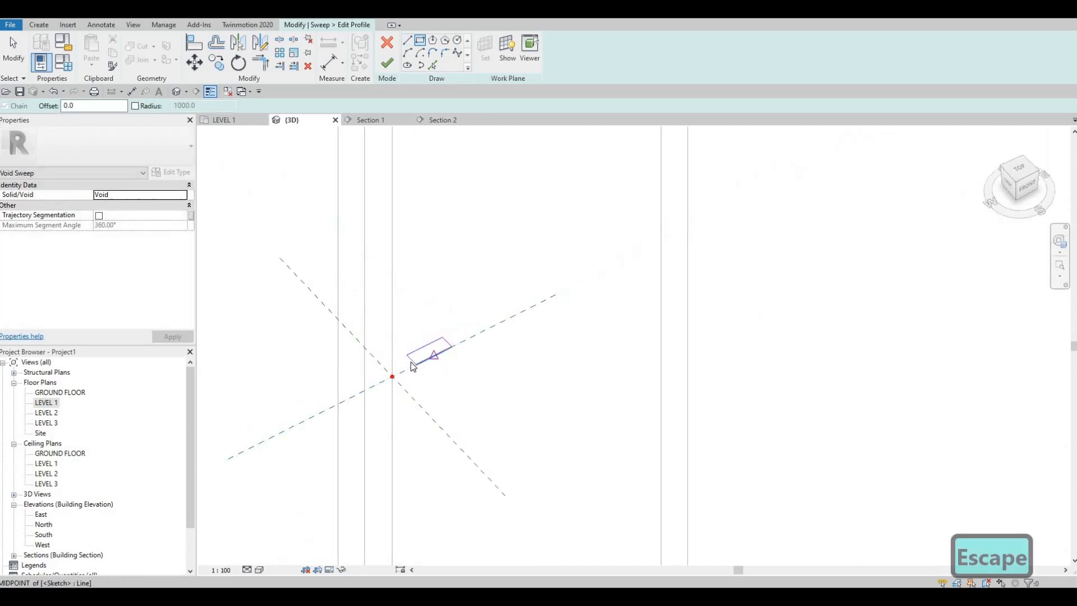
Step: Set the profile rectangle's near short side 20 from the reference plane through the path
{"action": "left_click", "coordinate": [412, 359]}
{"action": "scroll", "coordinate": [392, 323], "scroll_direction": "down", "scroll_amount": 3}
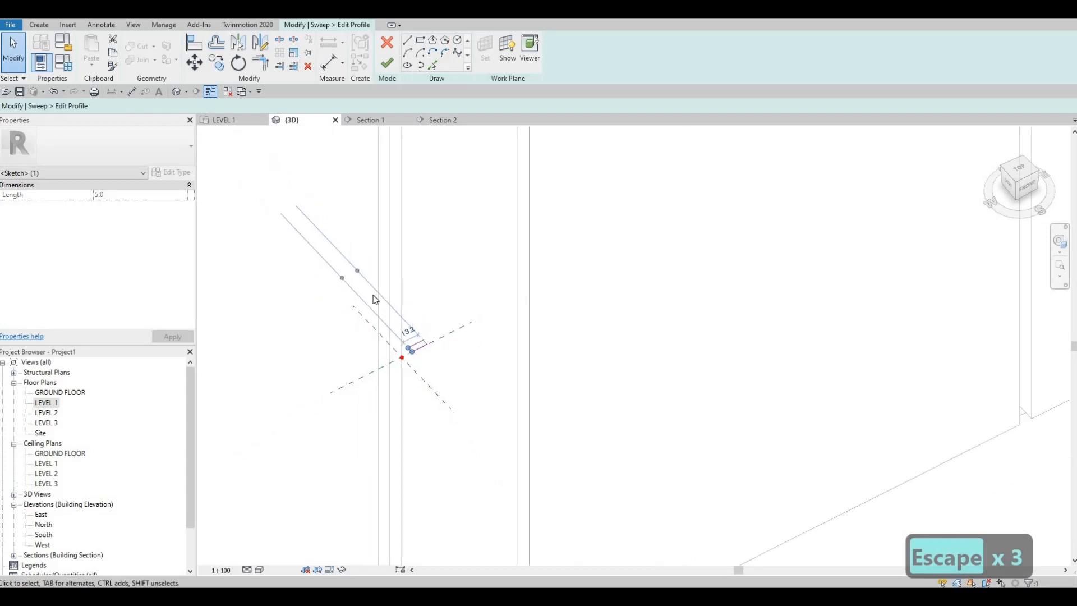
{"action": "left_click_drag", "start_coordinate": [357, 270], "coordinate": [390, 343]}
{"action": "scroll", "coordinate": [383, 339], "scroll_direction": "up", "scroll_amount": 2}
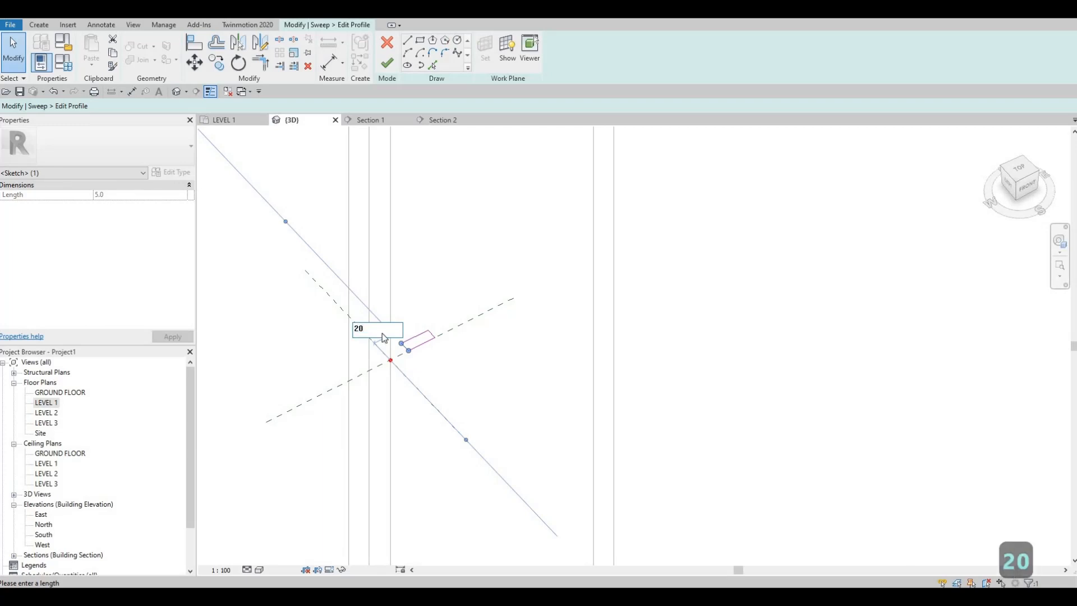
{"action": "left_click", "coordinate": [385, 337]}
{"action": "type", "text": "20"}
{"action": "key", "text": "Return"}
Step: Set the length of the profile rectangle to 20 by offsetting its far short side
{"action": "scroll", "coordinate": [437, 334], "scroll_direction": "up", "scroll_amount": 2}
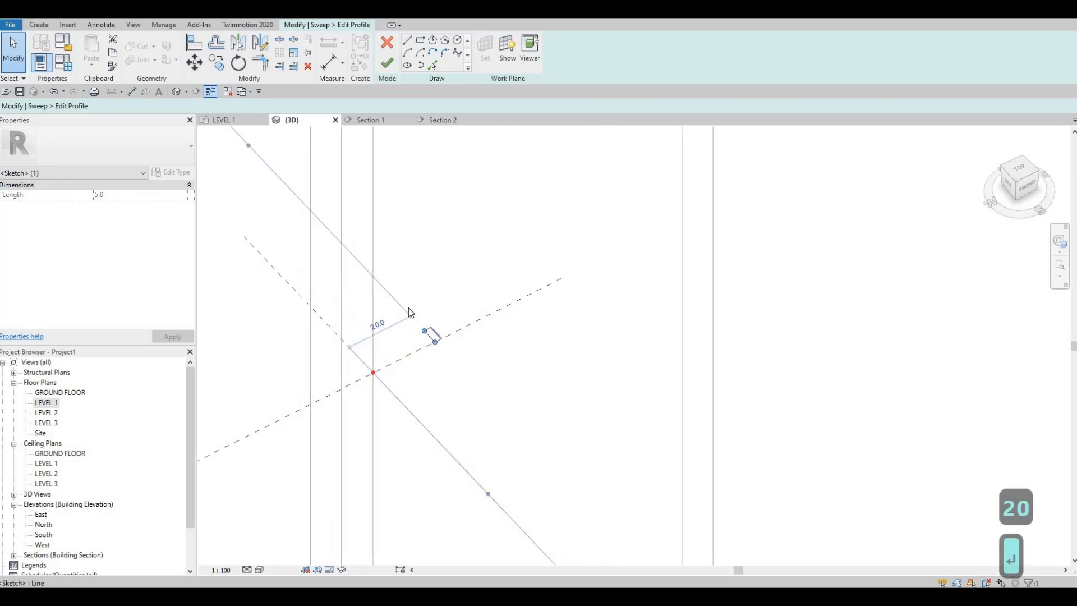
{"action": "type", "text": "20"}
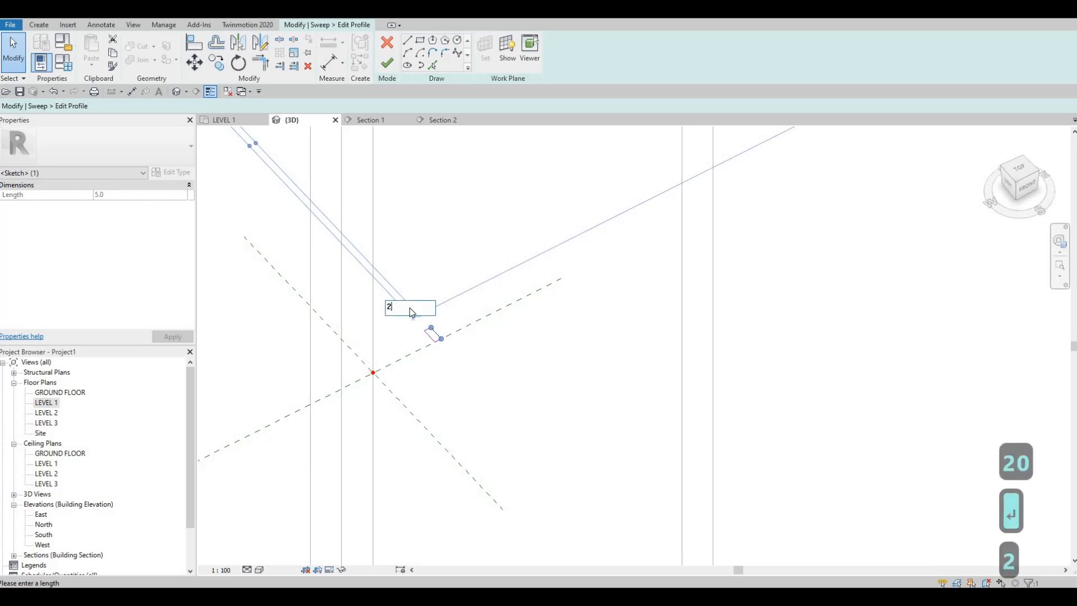
{"action": "key", "text": "Return"}
{"action": "scroll", "coordinate": [498, 307], "scroll_direction": "down", "scroll_amount": 2}
{"action": "scroll", "coordinate": [498, 307], "scroll_direction": "down", "scroll_amount": 3}
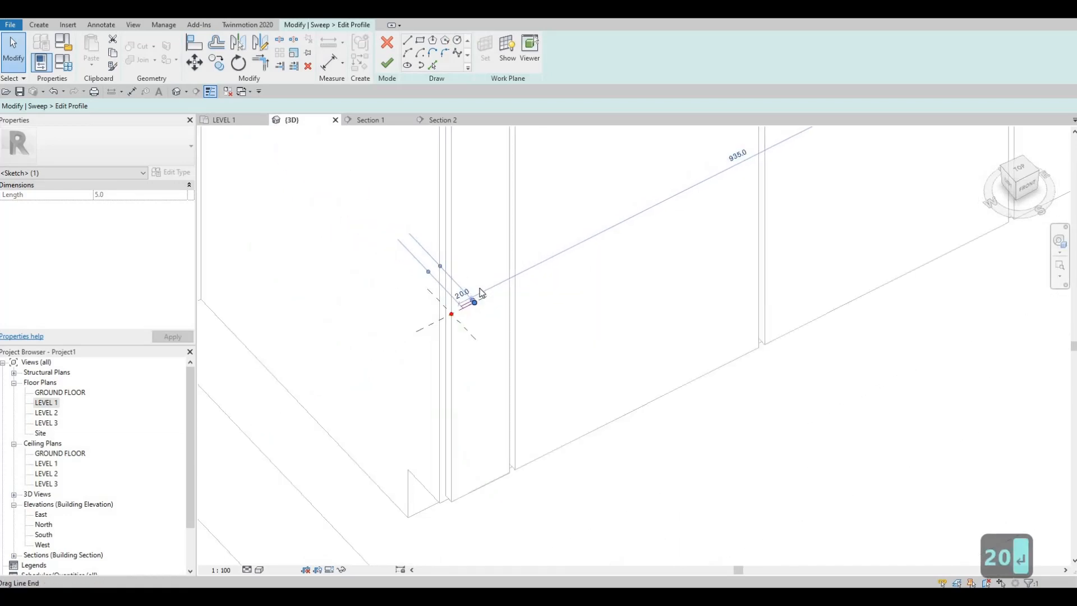
Step: Set the depth of the profile rectangle to 10, then finish the profile and the void sweep
{"action": "scroll", "coordinate": [471, 306], "scroll_direction": "up", "scroll_amount": 3}
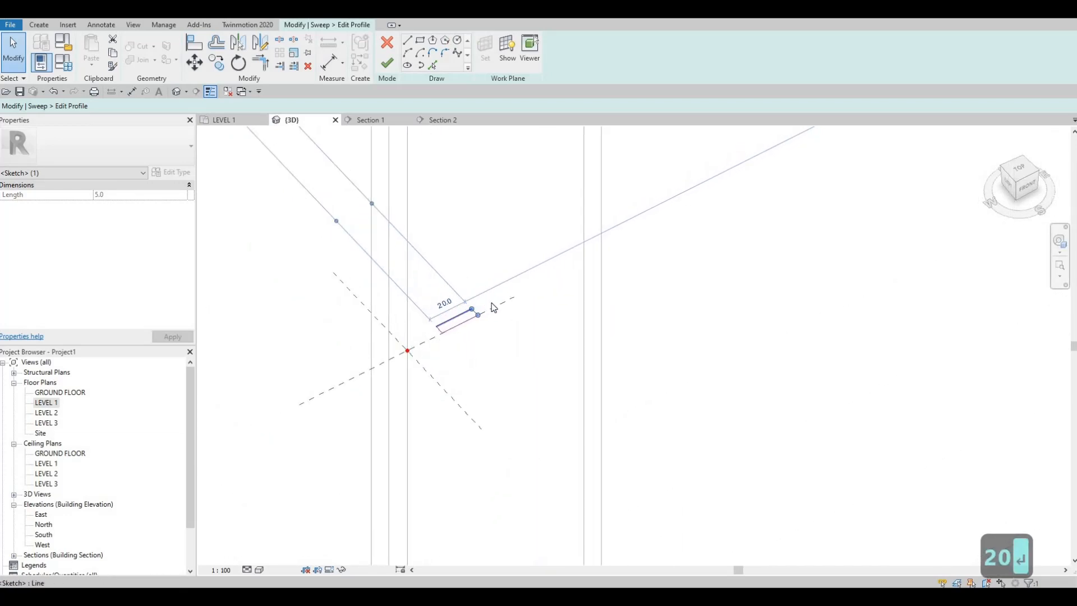
{"action": "scroll", "coordinate": [493, 305], "scroll_direction": "up", "scroll_amount": 2}
{"action": "left_click", "coordinate": [505, 292]}
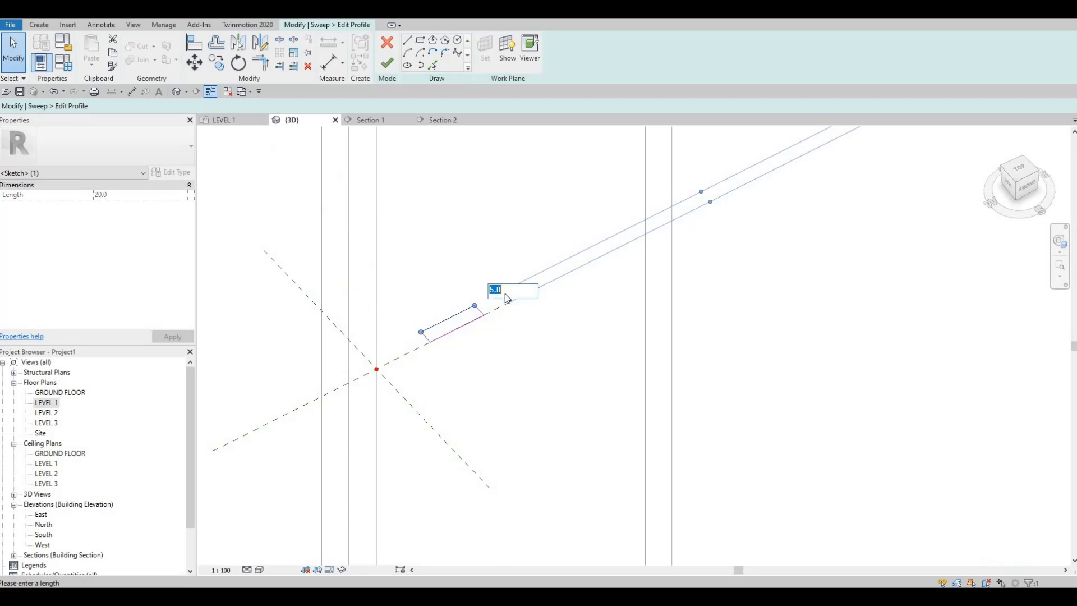
{"action": "type", "text": "10"}
{"action": "key", "text": "Return"}
{"action": "key", "text": "Escape"}
{"action": "scroll", "coordinate": [499, 294], "scroll_direction": "down", "scroll_amount": 3}
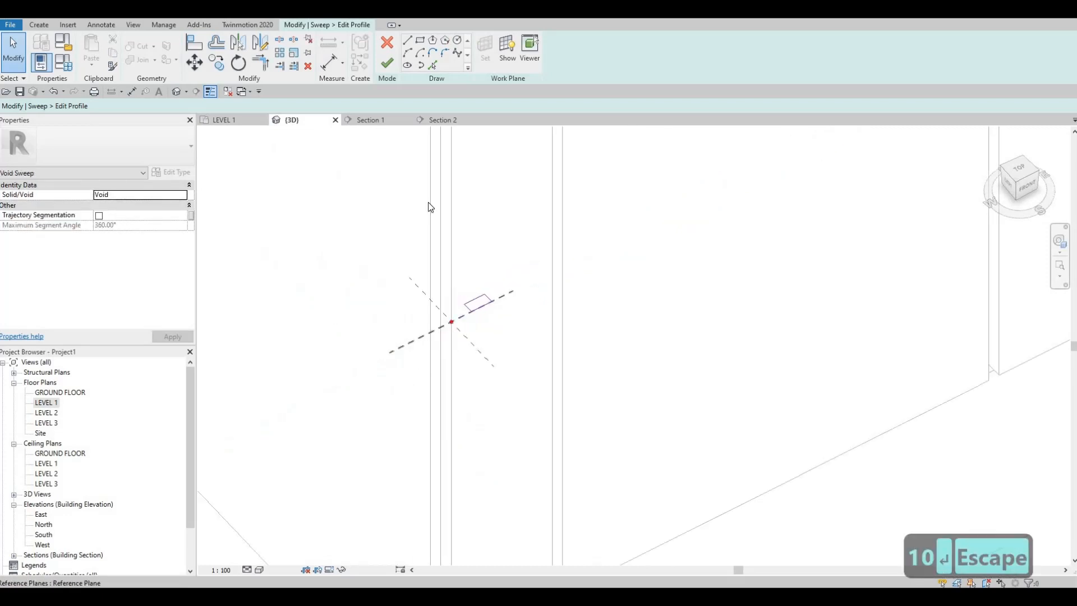
{"action": "scroll", "coordinate": [426, 204], "scroll_direction": "down", "scroll_amount": 1}
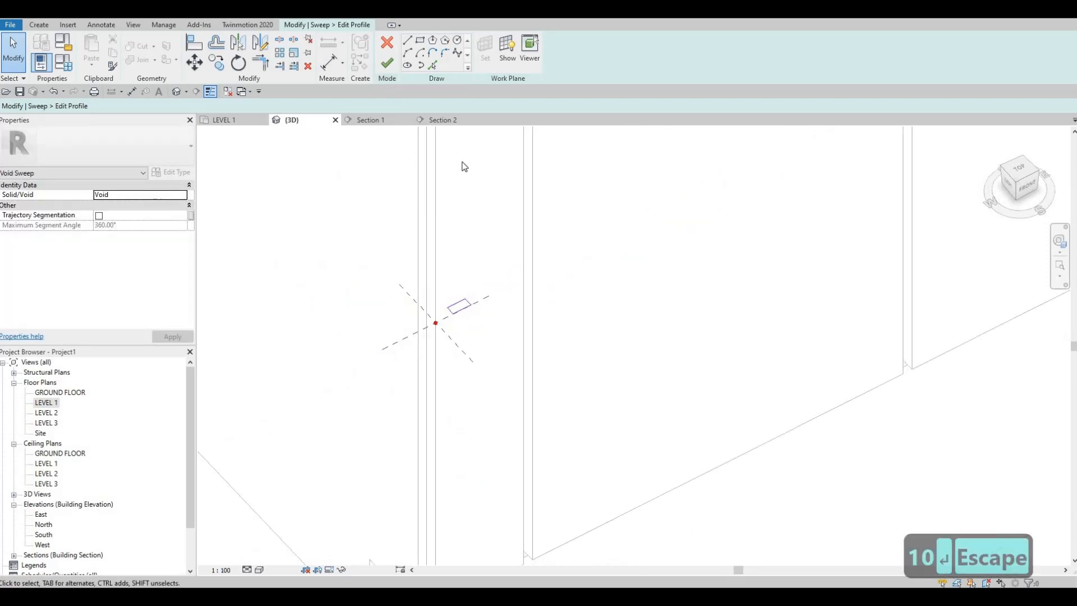
{"action": "left_click", "coordinate": [387, 63]}
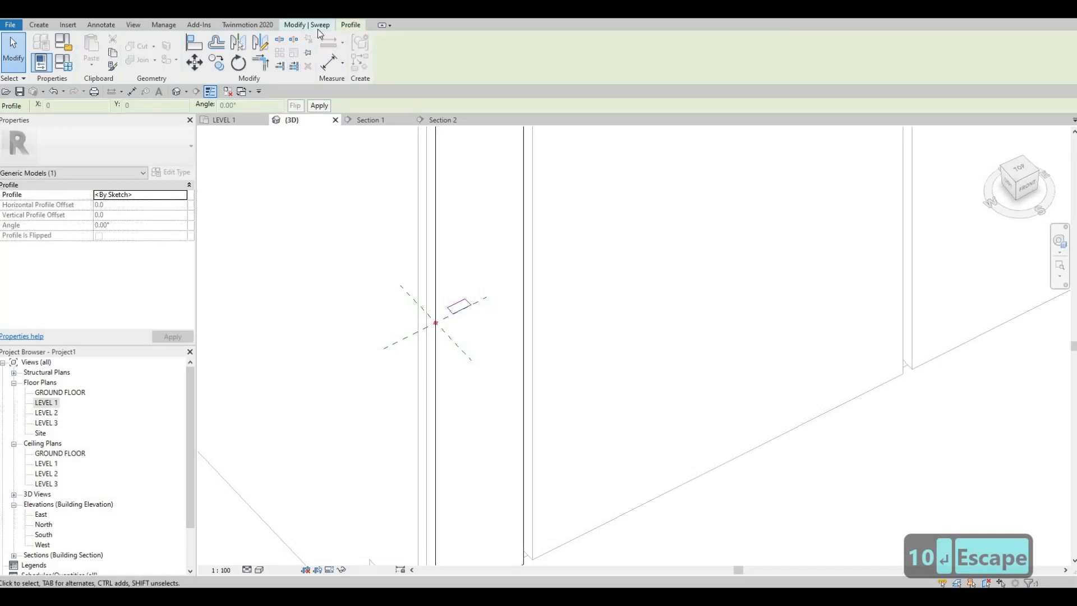
{"action": "left_click", "coordinate": [387, 62]}
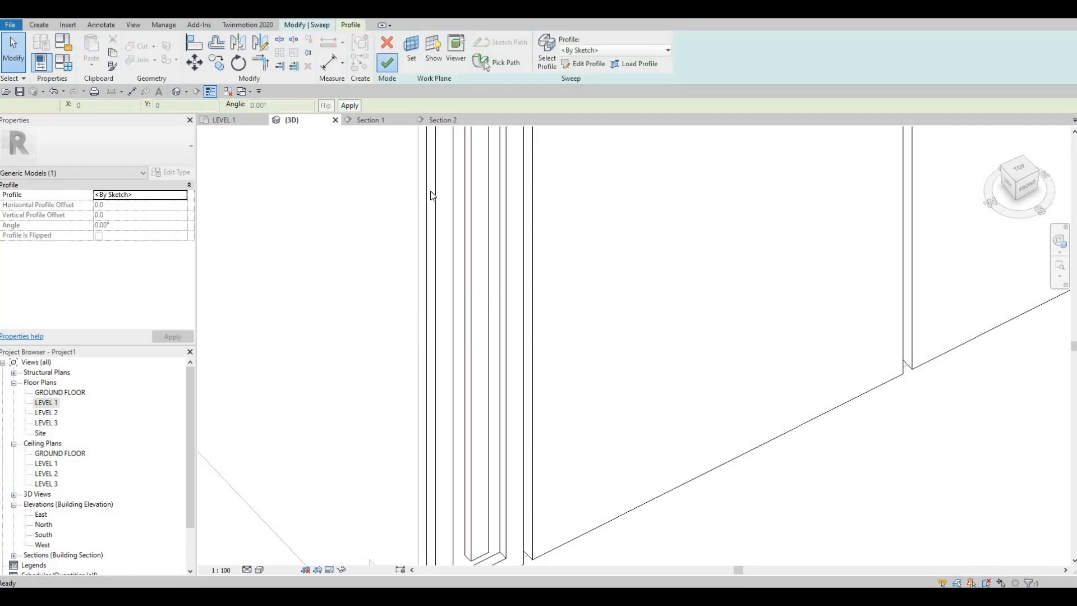
{"action": "middle_click_drag", "start_coordinate": [275, 179], "coordinate": [341, 336]}
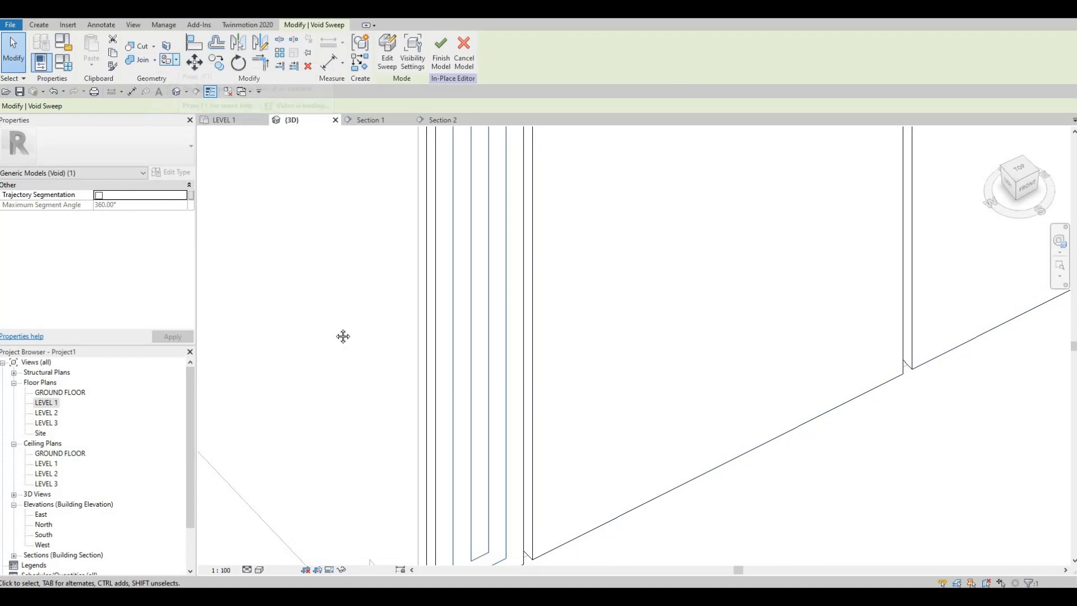
{"action": "scroll", "coordinate": [252, 169], "scroll_direction": "down", "scroll_amount": 4}
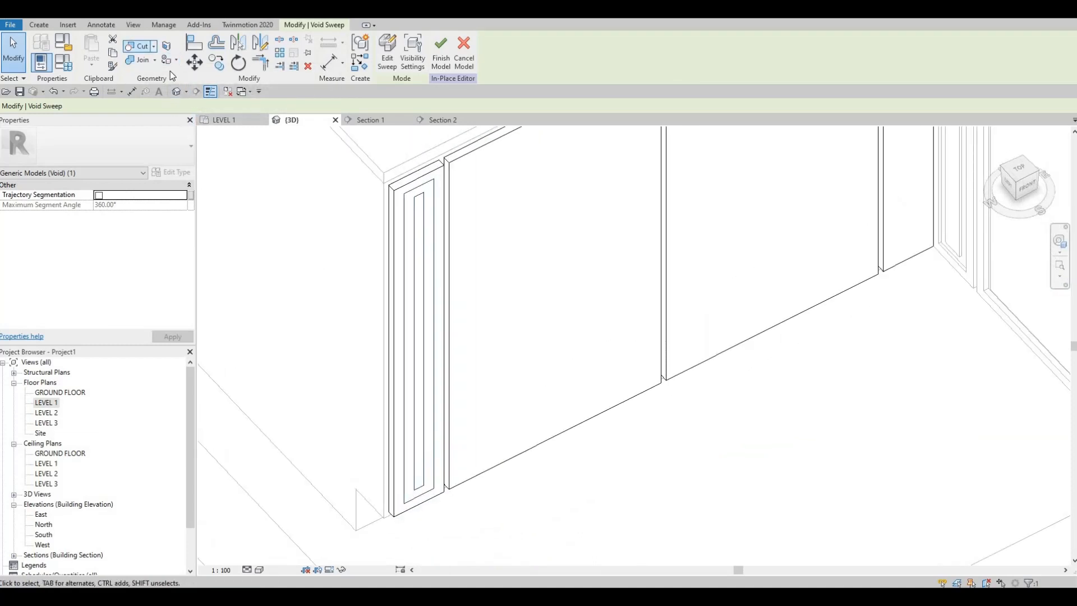
{"action": "scroll", "coordinate": [536, 353], "scroll_direction": "down", "scroll_amount": 1}
{"action": "middle_click_drag", "start_coordinate": [487, 408], "coordinate": [403, 408]}
{"action": "middle_click_drag", "start_coordinate": [664, 334], "coordinate": [432, 442]}
{"action": "scroll", "coordinate": [396, 336], "scroll_direction": "down", "scroll_amount": 2}
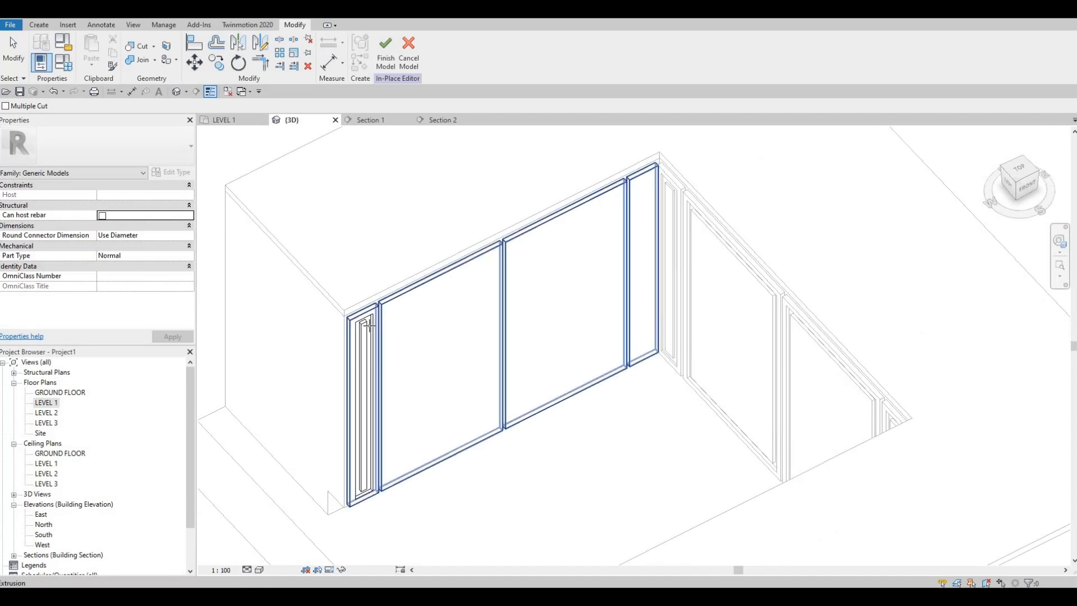
{"action": "scroll", "coordinate": [372, 336], "scroll_direction": "up", "scroll_amount": 3}
{"action": "key", "text": "Escape"}
{"action": "key", "text": "Escape"}
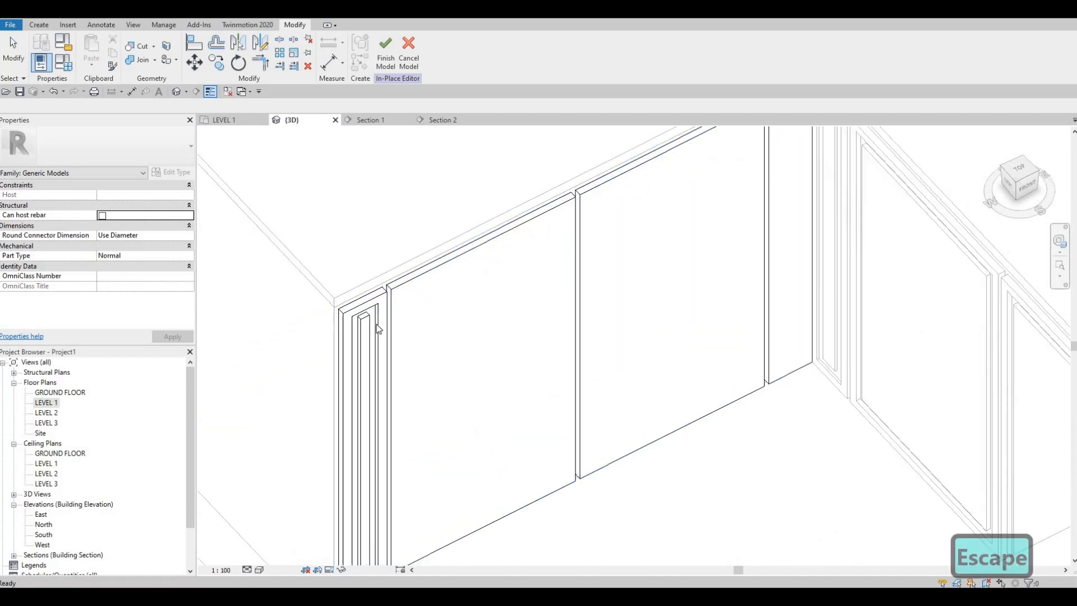
Step: Copy the void sweep from the leftmost narrow panel's upper corner to the matching corner of the rightmost narrow panel
{"action": "left_click", "coordinate": [375, 324]}
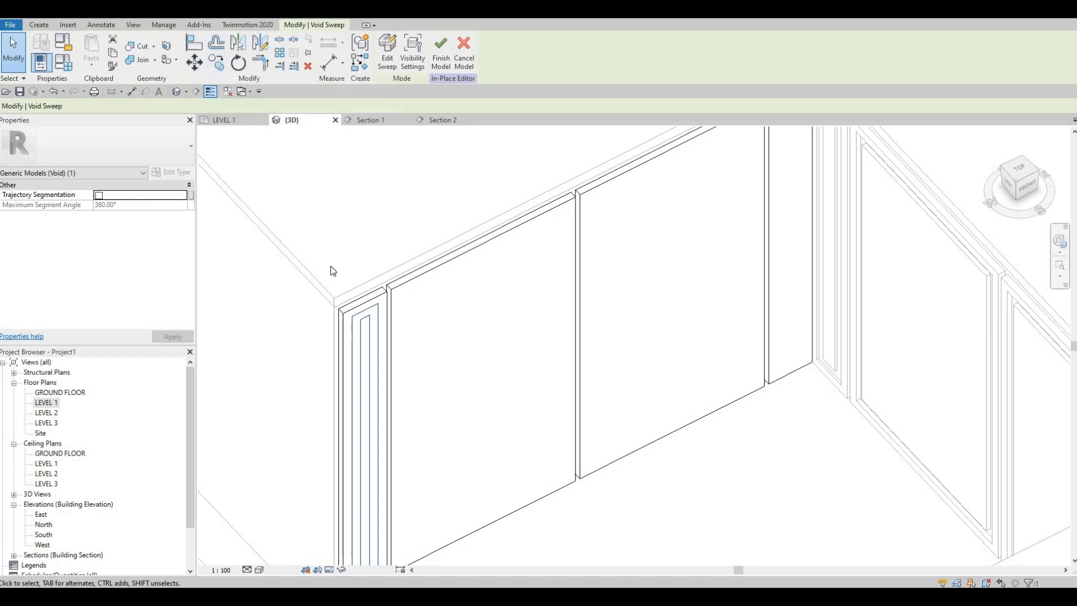
{"action": "left_click", "coordinate": [361, 312]}
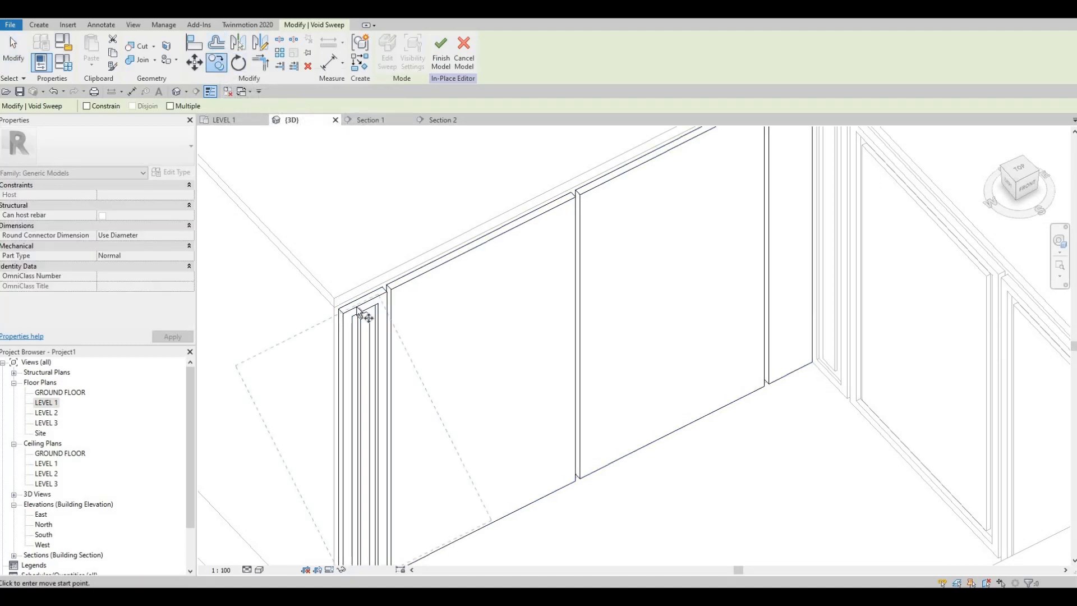
{"action": "scroll", "coordinate": [336, 320], "scroll_direction": "up", "scroll_amount": 3}
{"action": "key", "text": "m"}
{"action": "key", "text": "v"}
{"action": "left_click", "coordinate": [319, 324]}
{"action": "scroll", "coordinate": [411, 261], "scroll_direction": "down", "scroll_amount": 2}
{"action": "middle_click_drag", "start_coordinate": [572, 251], "coordinate": [214, 473]}
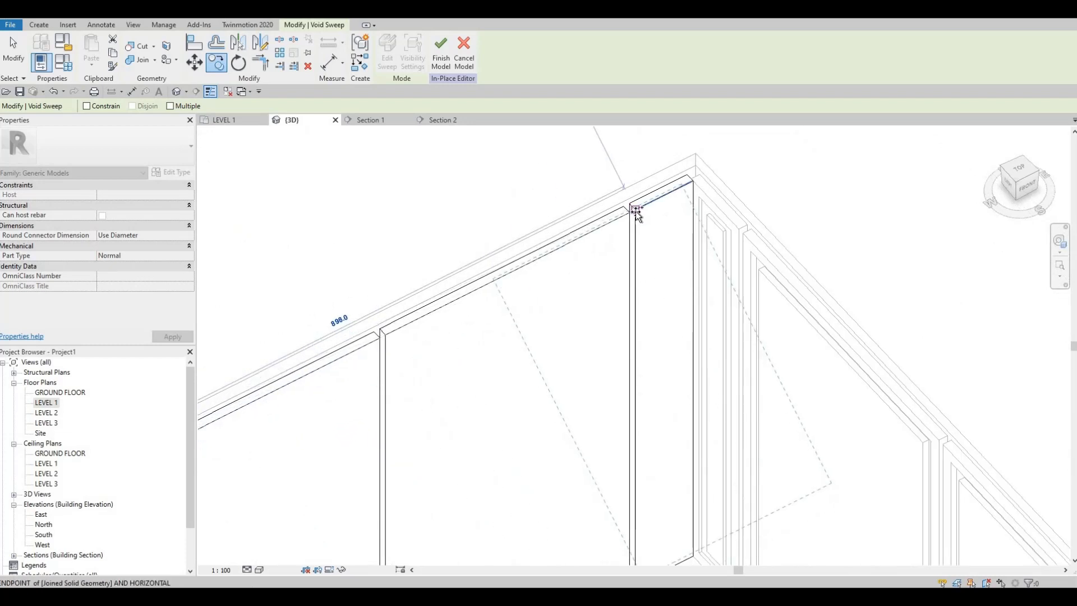
{"action": "left_click", "coordinate": [635, 212]}
{"action": "key", "text": "Escape"}
{"action": "scroll", "coordinate": [583, 302], "scroll_direction": "down", "scroll_amount": 2}
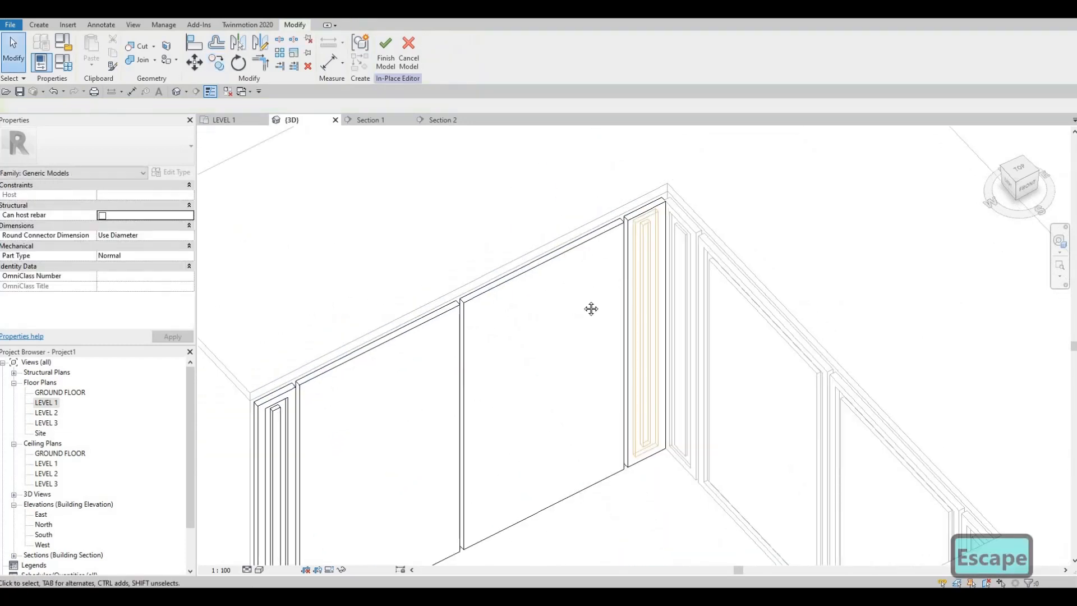
Step: Select the copied void sweep on the rightmost narrow panel, then finish the in-place model
{"action": "middle_click_drag", "start_coordinate": [647, 222], "coordinate": [577, 269]}
{"action": "scroll", "coordinate": [577, 268], "scroll_direction": "up", "scroll_amount": 2}
{"action": "key", "text": "Escape"}
{"action": "left_click", "coordinate": [577, 267]}
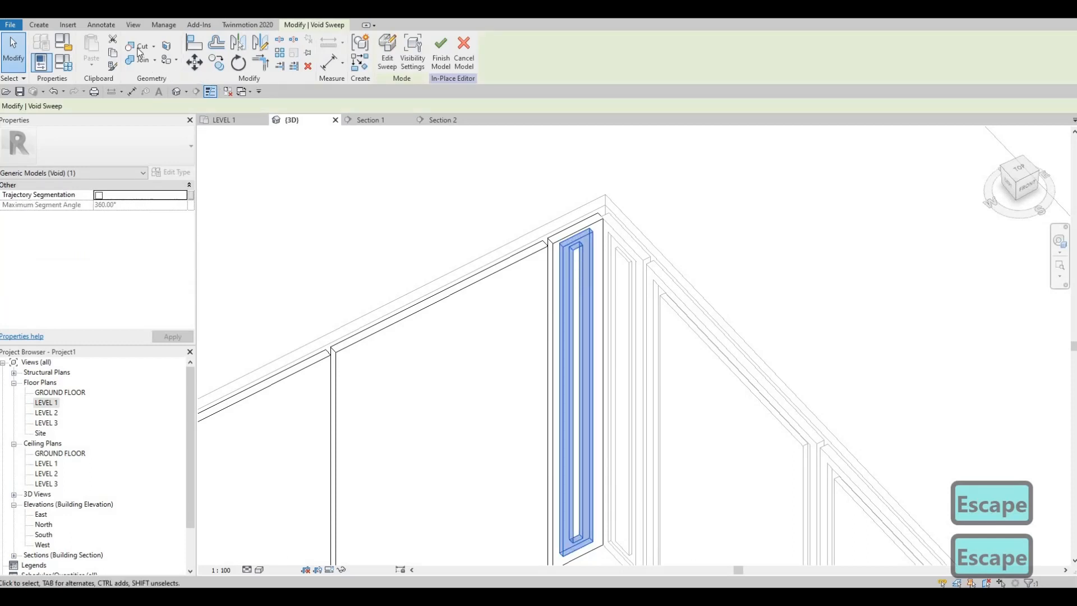
{"action": "key", "text": "Escape"}
{"action": "scroll", "coordinate": [583, 226], "scroll_direction": "up", "scroll_amount": 2}
{"action": "key", "text": "Escape"}
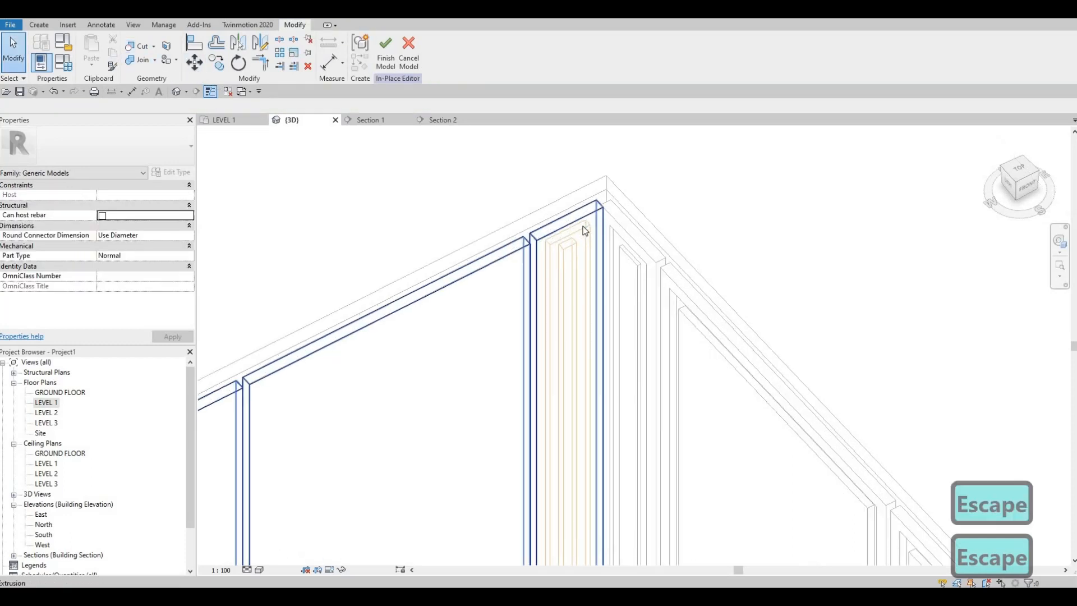
{"action": "key", "text": "Escape"}
{"action": "left_click", "coordinate": [583, 225]}
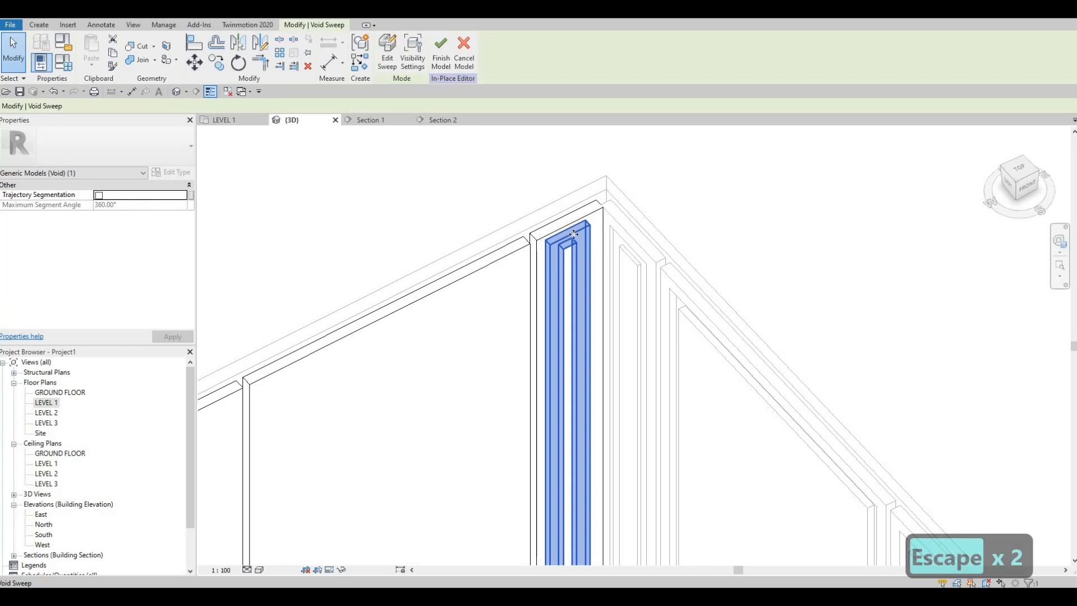
{"action": "scroll", "coordinate": [571, 240], "scroll_direction": "up", "scroll_amount": 1}
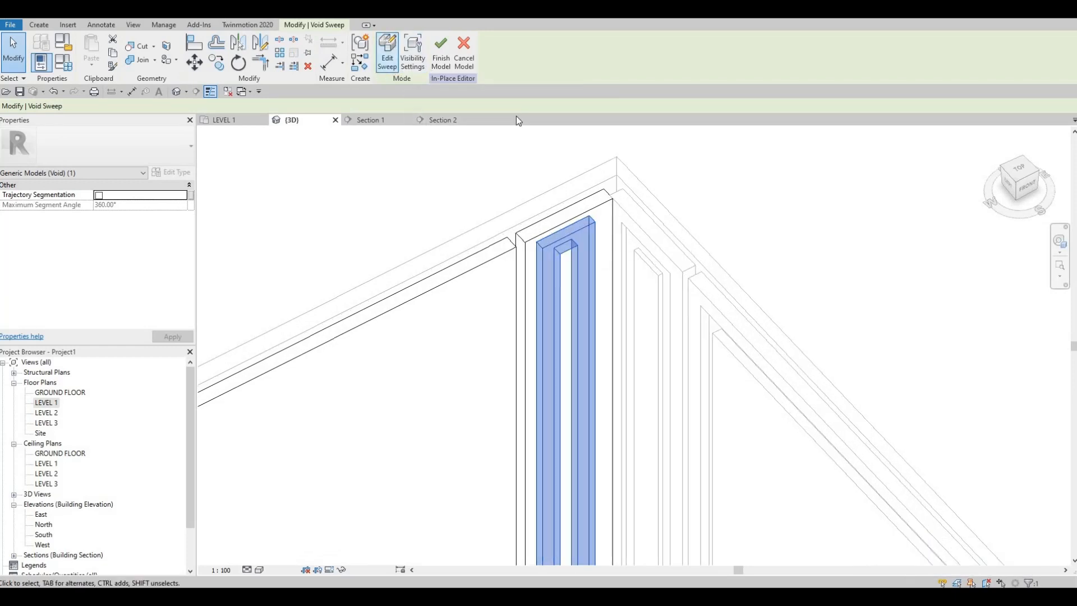
{"action": "left_click", "coordinate": [441, 53]}
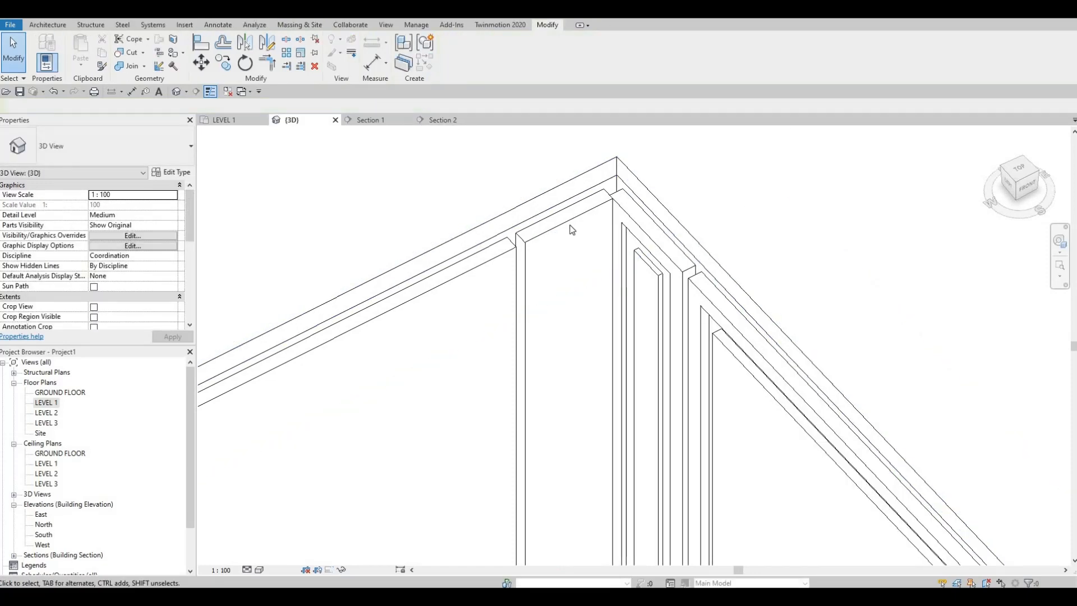
Step: Check the rightmost narrow panel for the groove, then undo finishing the in-place model
{"action": "key", "text": "Escape"}
{"action": "key", "text": "Tab"}
{"action": "key", "text": "Tab"}
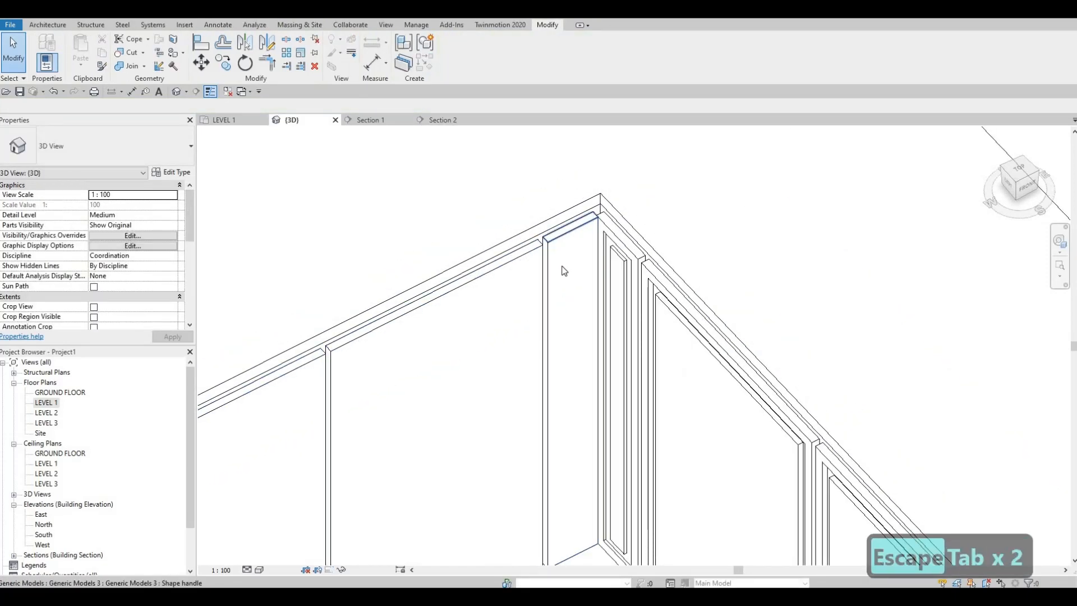
{"action": "key", "text": "Escape"}
{"action": "scroll", "coordinate": [561, 273], "scroll_direction": "down", "scroll_amount": 4}
{"action": "key", "text": "ctrl+z"}
{"action": "scroll", "coordinate": [561, 278], "scroll_direction": "up", "scroll_amount": 4}
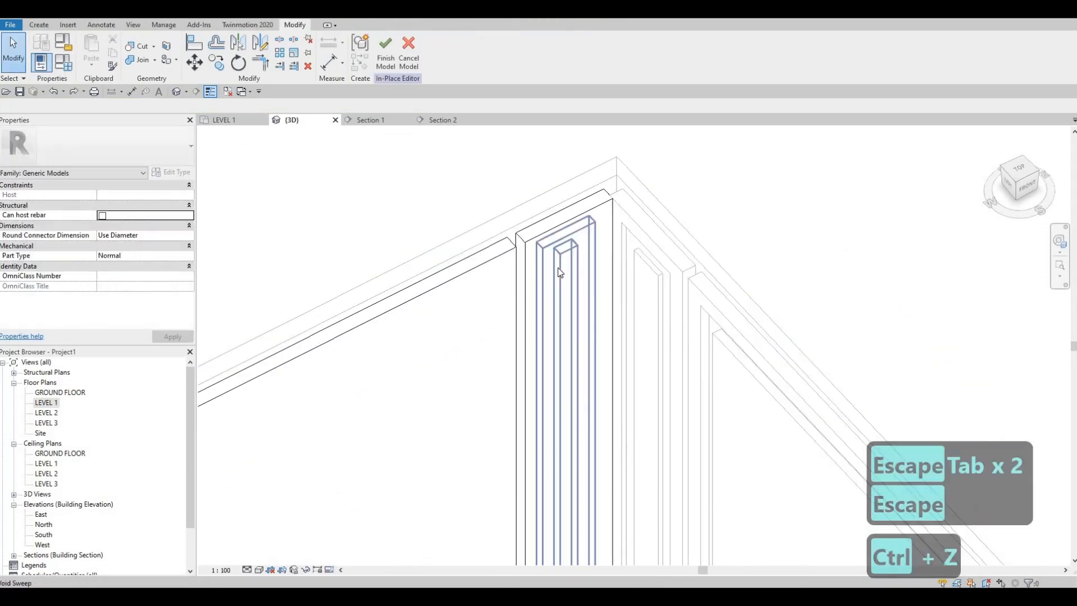
Step: Compare the copied void sweep on the rightmost narrow panel with the original on the leftmost narrow panel
{"action": "left_click", "coordinate": [559, 273]}
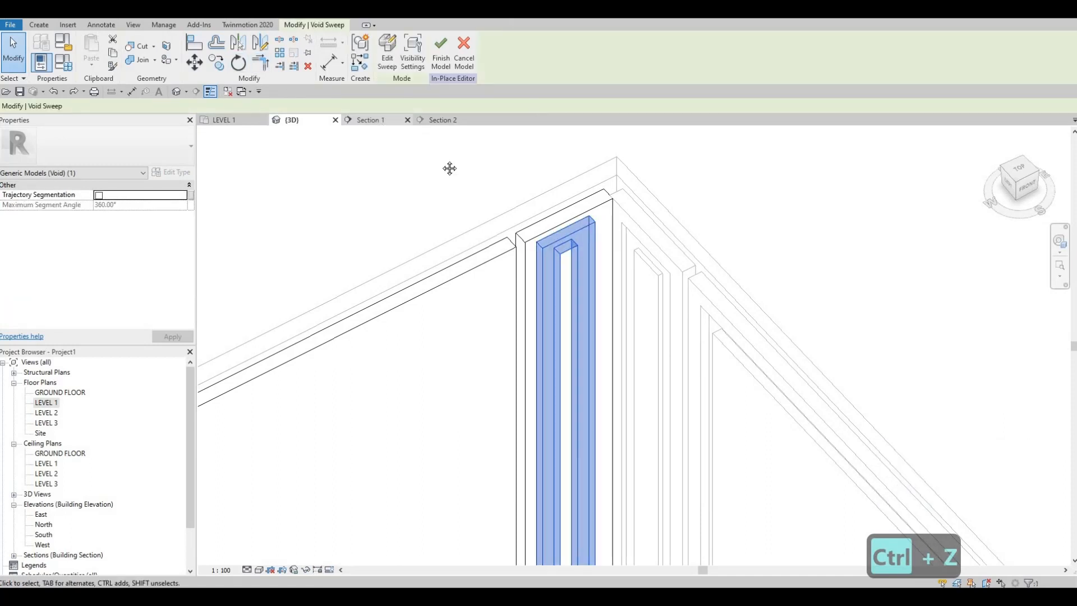
{"action": "middle_click_drag", "start_coordinate": [449, 168], "coordinate": [601, 138]}
{"action": "scroll", "coordinate": [310, 305], "scroll_direction": "down", "scroll_amount": 1}
{"action": "middle_click_drag", "start_coordinate": [291, 372], "coordinate": [409, 279]}
{"action": "scroll", "coordinate": [408, 279], "scroll_direction": "down", "scroll_amount": 2}
{"action": "middle_click_drag", "start_coordinate": [236, 396], "coordinate": [385, 257]}
{"action": "key", "text": "Escape"}
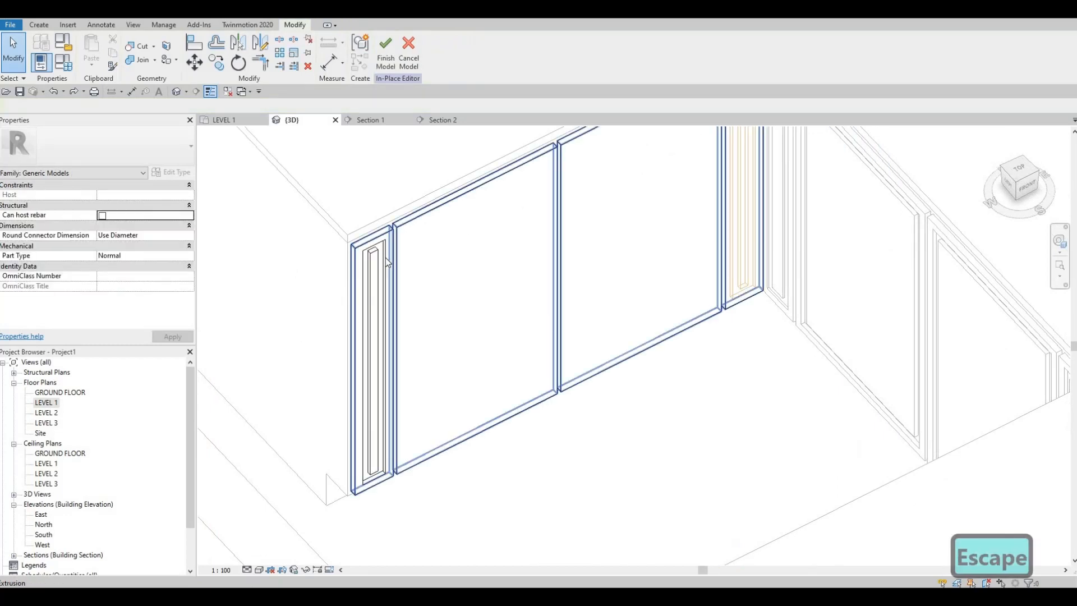
{"action": "left_click", "coordinate": [385, 261]}
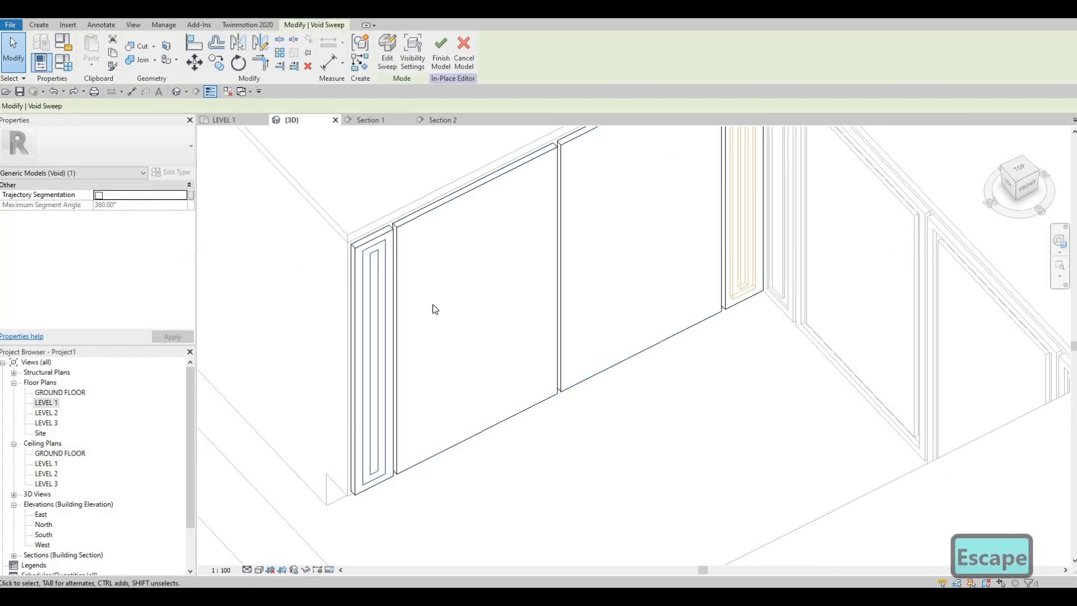
{"action": "middle_click_drag", "start_coordinate": [729, 134], "coordinate": [524, 253]}
{"action": "key", "text": "Escape"}
Step: Open the copied void sweep for editing, try to pick a new work plane for it, and finish the edit
{"action": "left_click", "coordinate": [533, 235]}
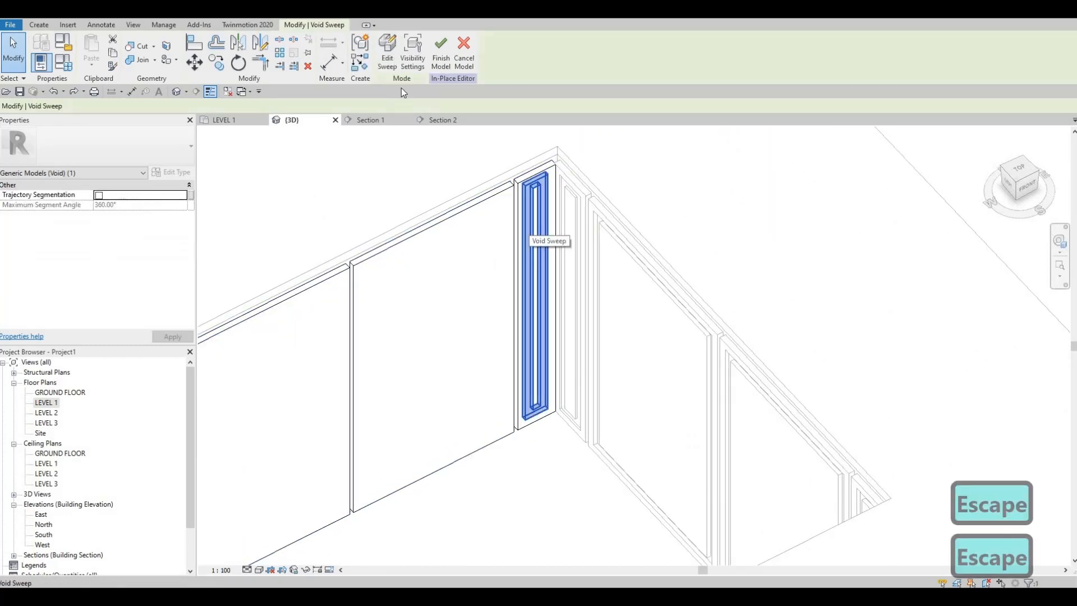
{"action": "left_click", "coordinate": [391, 69]}
{"action": "scroll", "coordinate": [533, 238], "scroll_direction": "up", "scroll_amount": 3}
{"action": "left_click", "coordinate": [411, 50]}
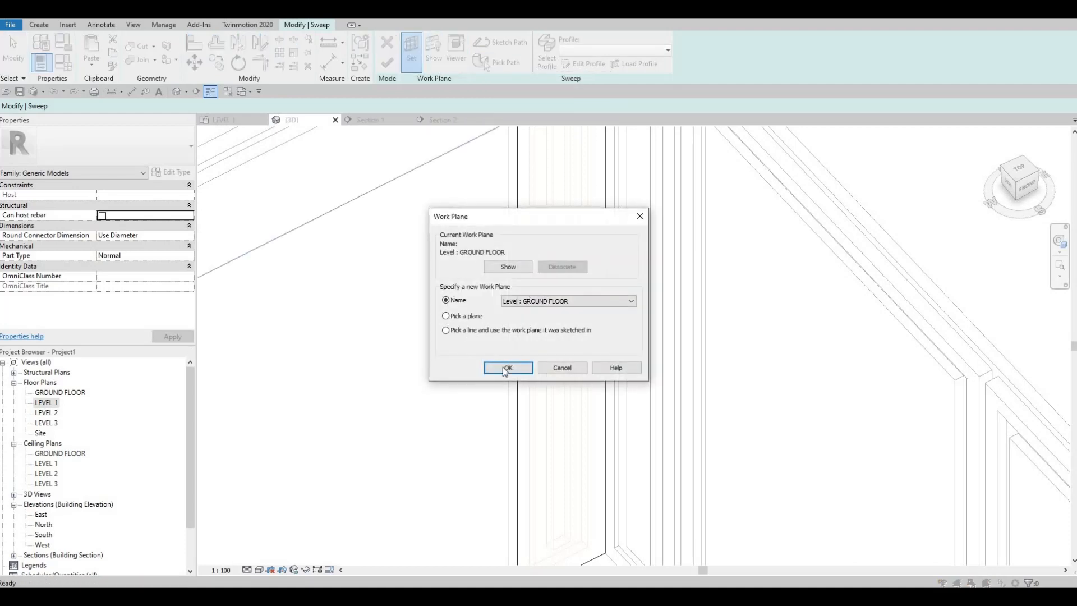
{"action": "key", "text": "Return"}
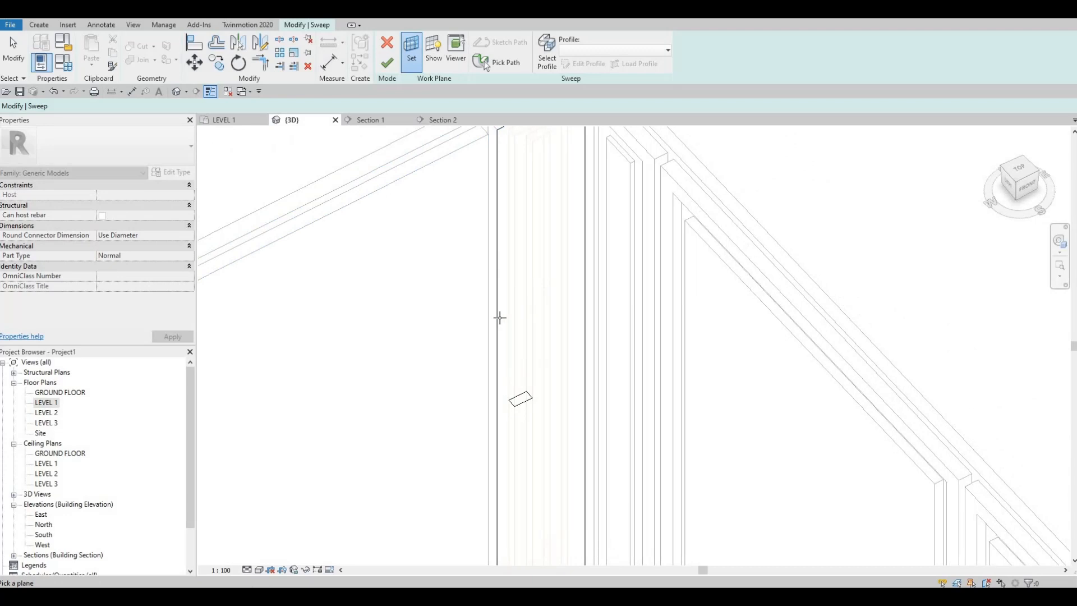
{"action": "scroll", "coordinate": [499, 336], "scroll_direction": "down", "scroll_amount": 3}
{"action": "middle_click_drag", "start_coordinate": [496, 382], "coordinate": [516, 312]}
{"action": "scroll", "coordinate": [516, 313], "scroll_direction": "up", "scroll_amount": 3}
{"action": "key", "text": "Escape"}
{"action": "key", "text": "Escape"}
{"action": "scroll", "coordinate": [518, 312], "scroll_direction": "down", "scroll_amount": 2}
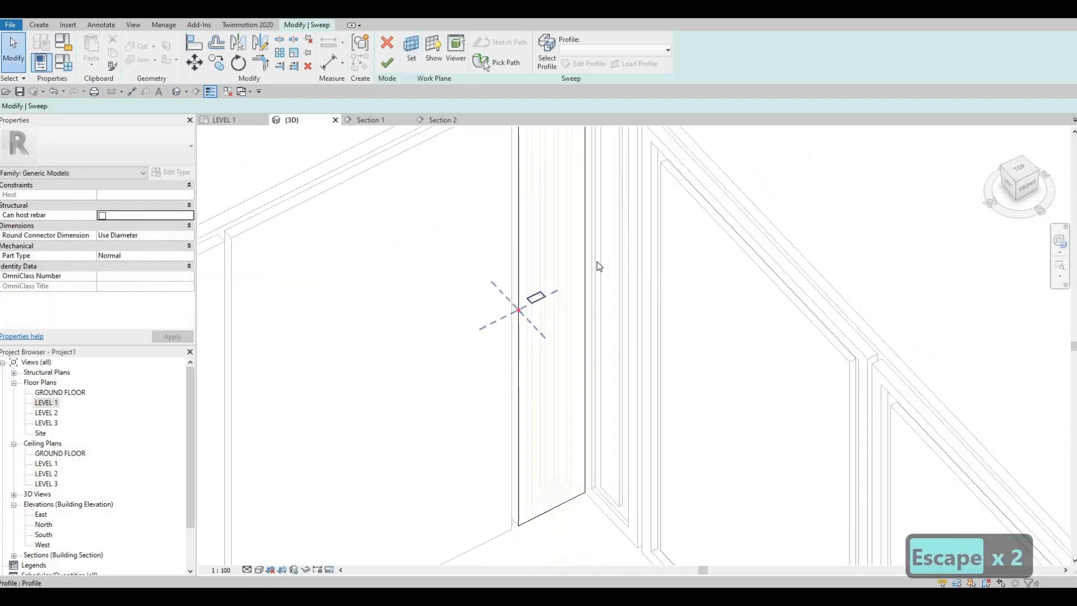
{"action": "scroll", "coordinate": [597, 263], "scroll_direction": "down", "scroll_amount": 4}
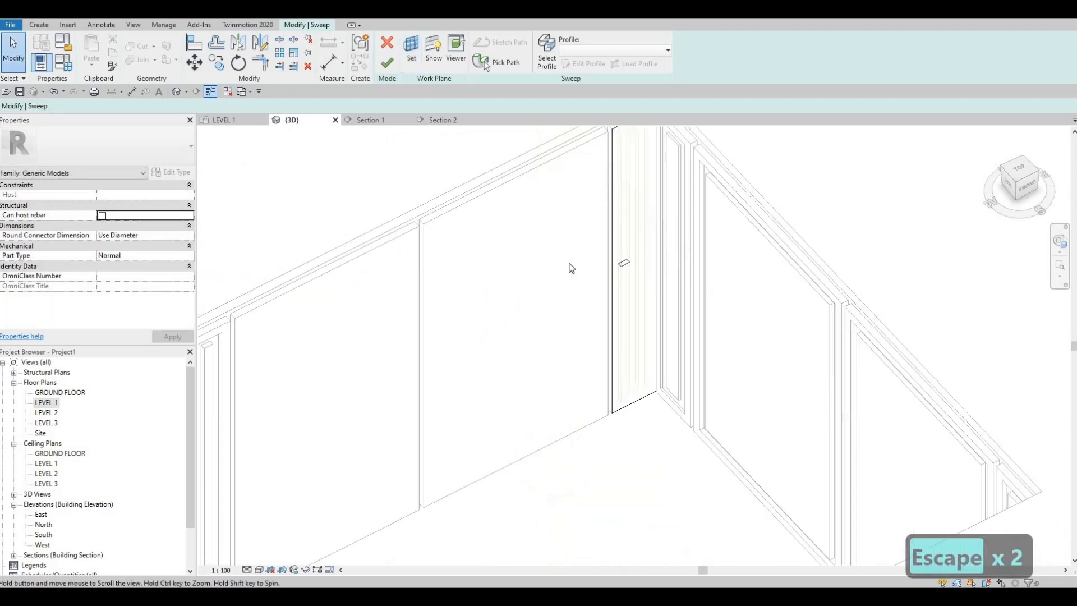
{"action": "left_click", "coordinate": [387, 63]}
{"action": "key", "text": "Escape"}
Step: Try to cut the rightmost narrow panel with the copied void sweep, then finish the in-place model
{"action": "scroll", "coordinate": [680, 212], "scroll_direction": "up", "scroll_amount": 2}
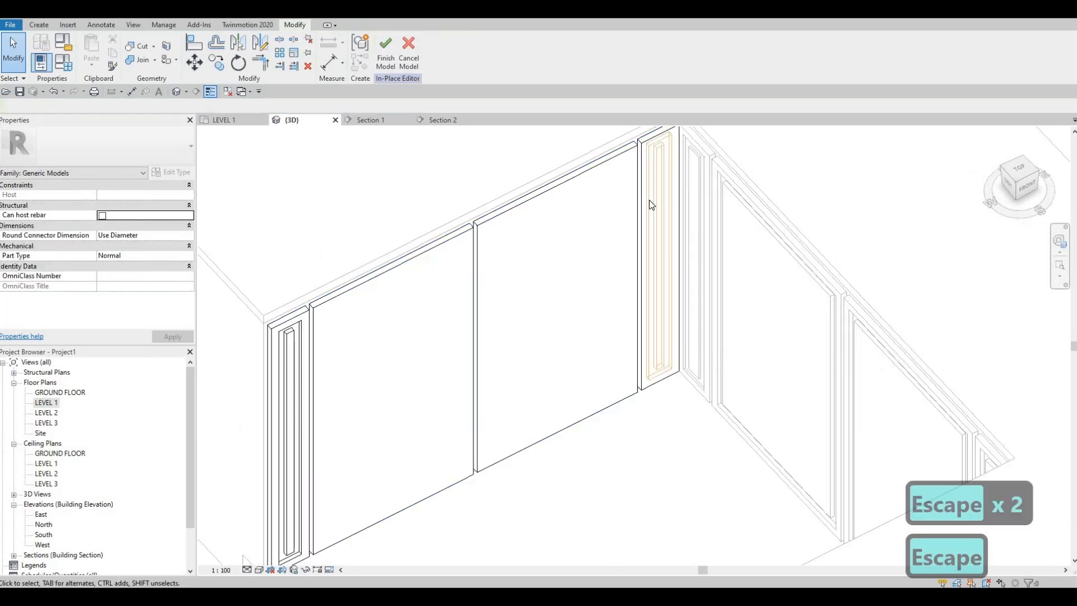
{"action": "left_click", "coordinate": [653, 204]}
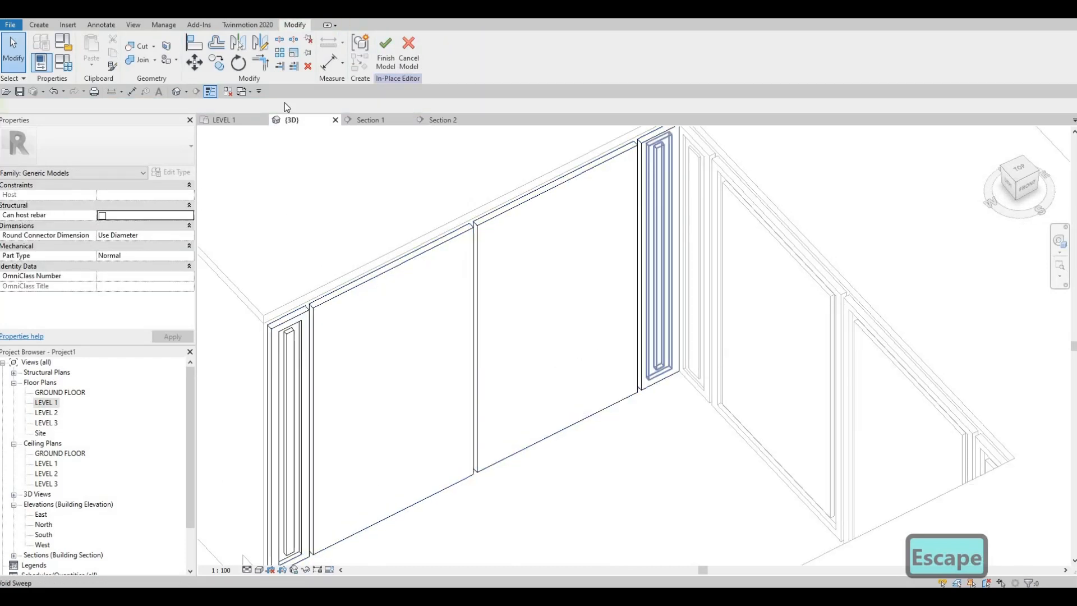
{"action": "left_click", "coordinate": [139, 50]}
{"action": "left_click", "coordinate": [397, 66]}
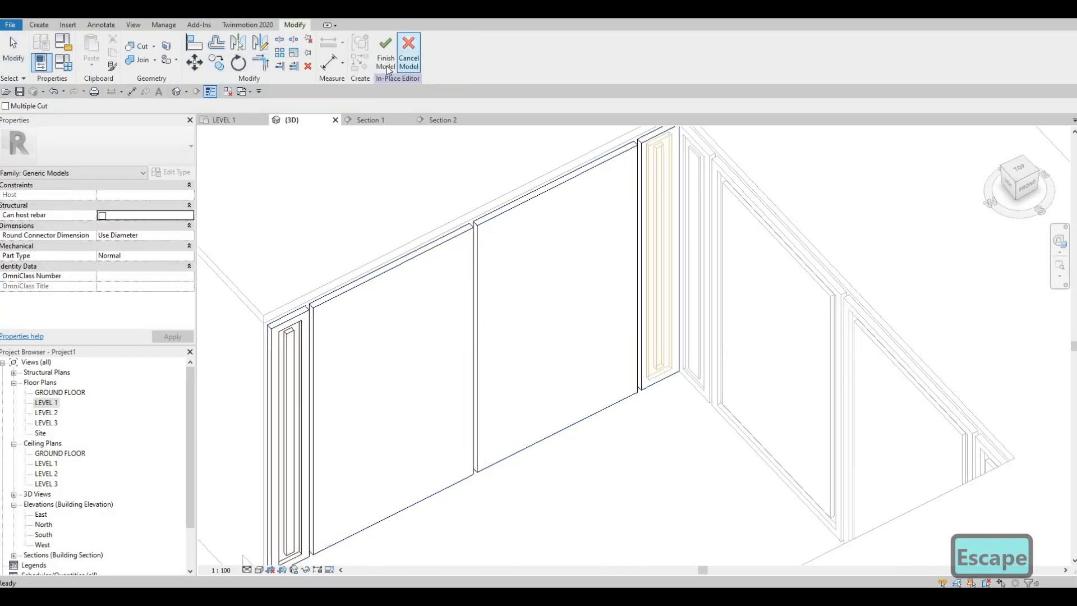
{"action": "key", "text": "Escape"}
{"action": "key", "text": "Escape"}
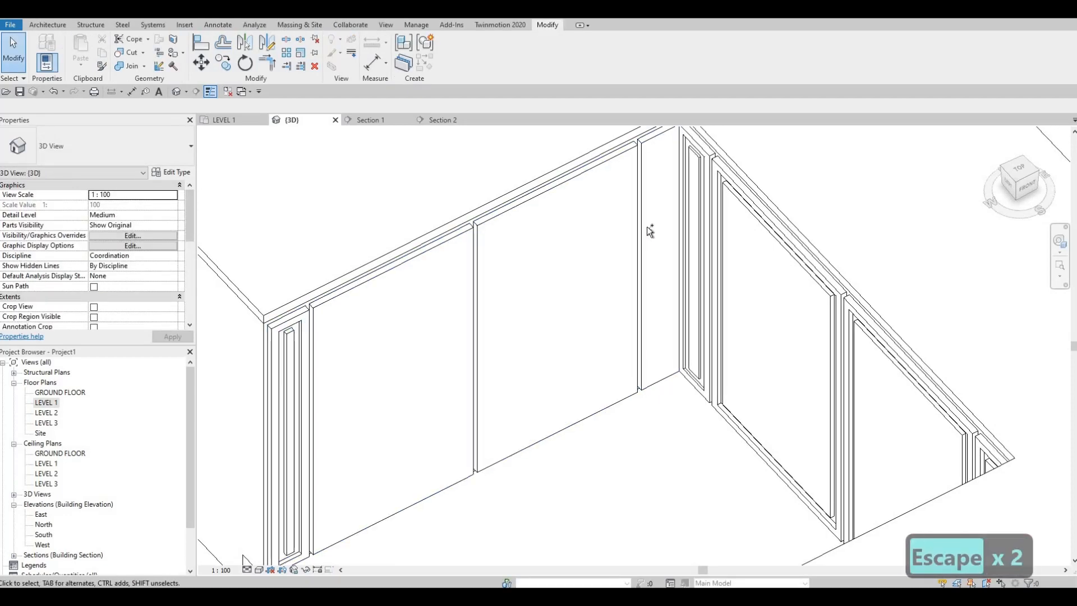
Step: Undo finishing the in-place model and the edit of the copied void sweep
{"action": "key", "text": "ctrl+z"}
{"action": "key", "text": "ctrl+z"}
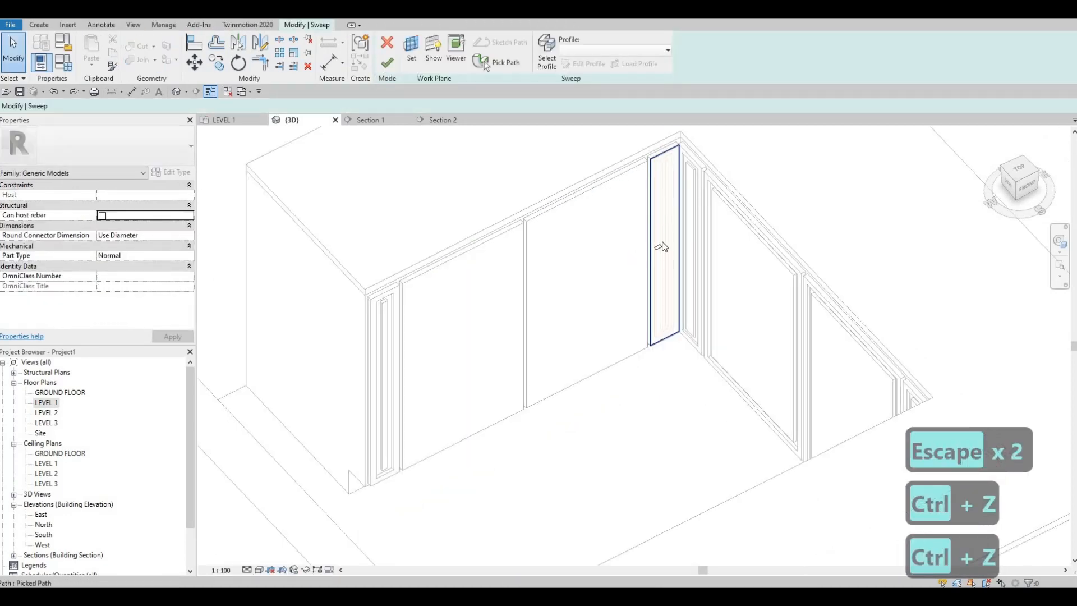
{"action": "key", "text": "Escape"}
{"action": "scroll", "coordinate": [655, 250], "scroll_direction": "up", "scroll_amount": 2}
{"action": "scroll", "coordinate": [654, 240], "scroll_direction": "up", "scroll_amount": 2}
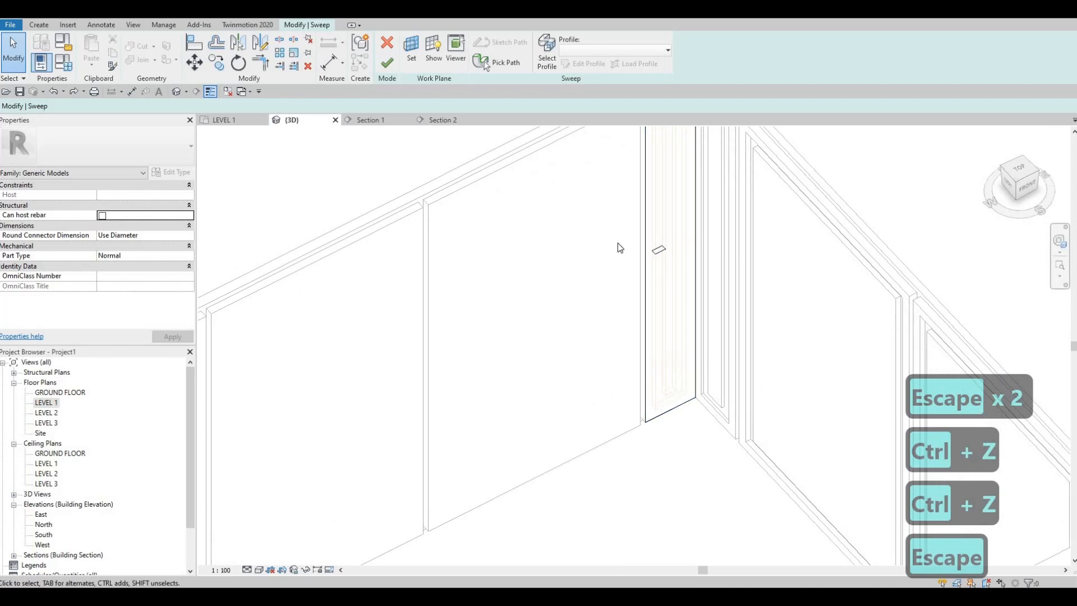
{"action": "key", "text": "ctrl+z"}
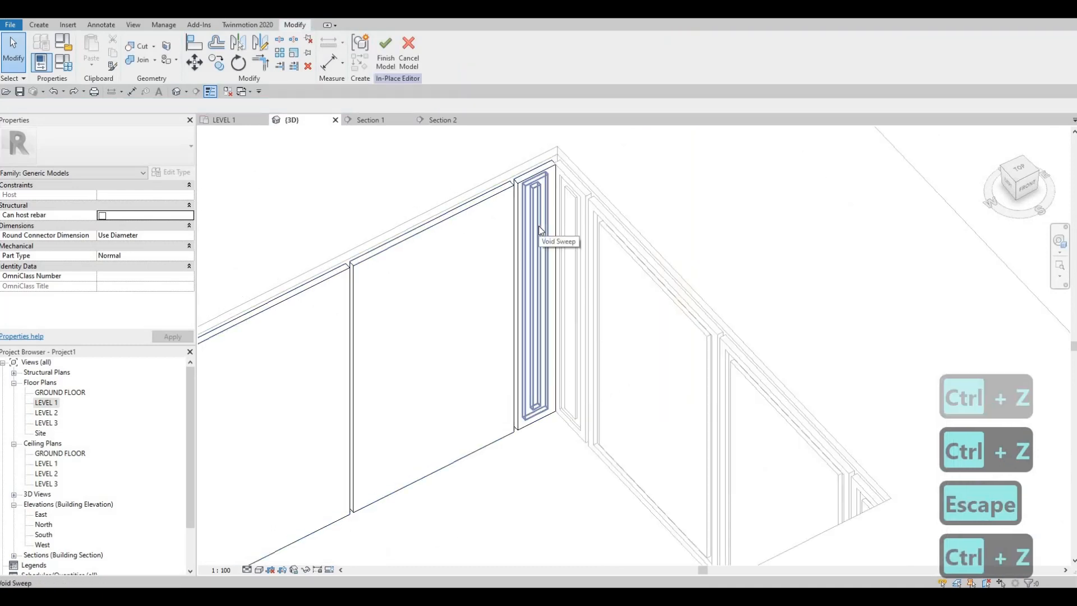
Step: Delete the copied void sweep from the rightmost narrow panel
{"action": "left_click", "coordinate": [540, 230]}
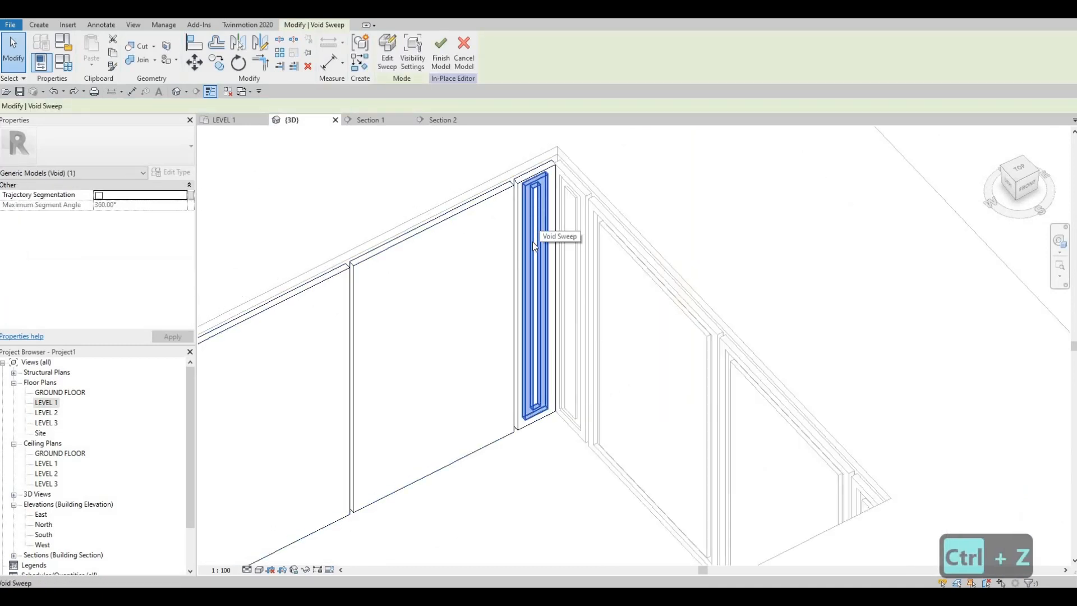
{"action": "key", "text": "Delete"}
{"action": "scroll", "coordinate": [480, 258], "scroll_direction": "down", "scroll_amount": 3}
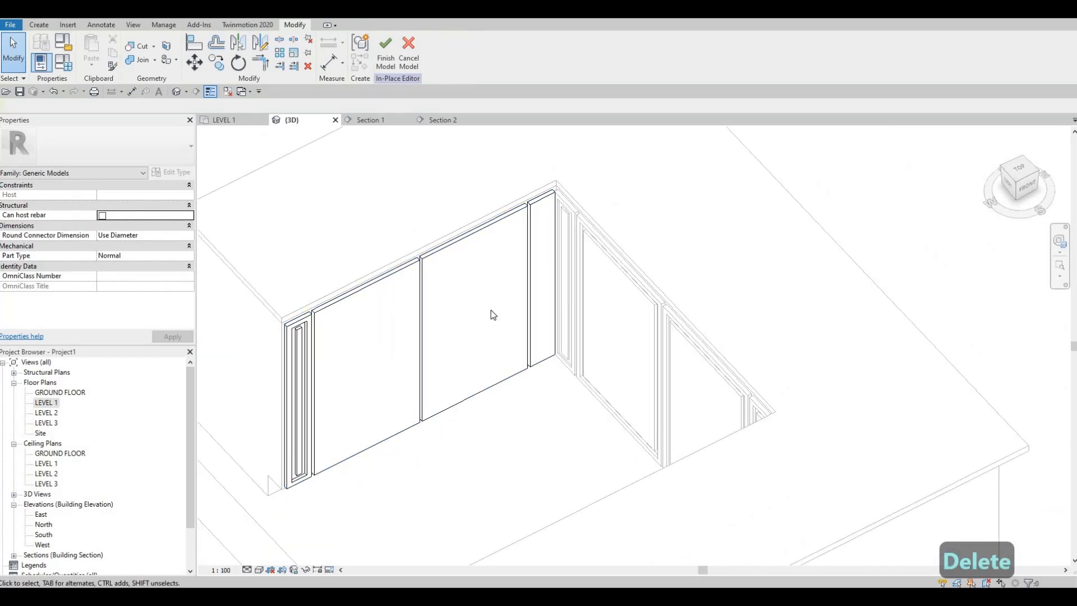
Step: Start a new void sweep and pick the rightmost narrow panel's front vertical edge beside the wide panel as its path
{"action": "middle_click_drag", "start_coordinate": [521, 227], "coordinate": [470, 254]}
{"action": "scroll", "coordinate": [501, 220], "scroll_direction": "up", "scroll_amount": 3}
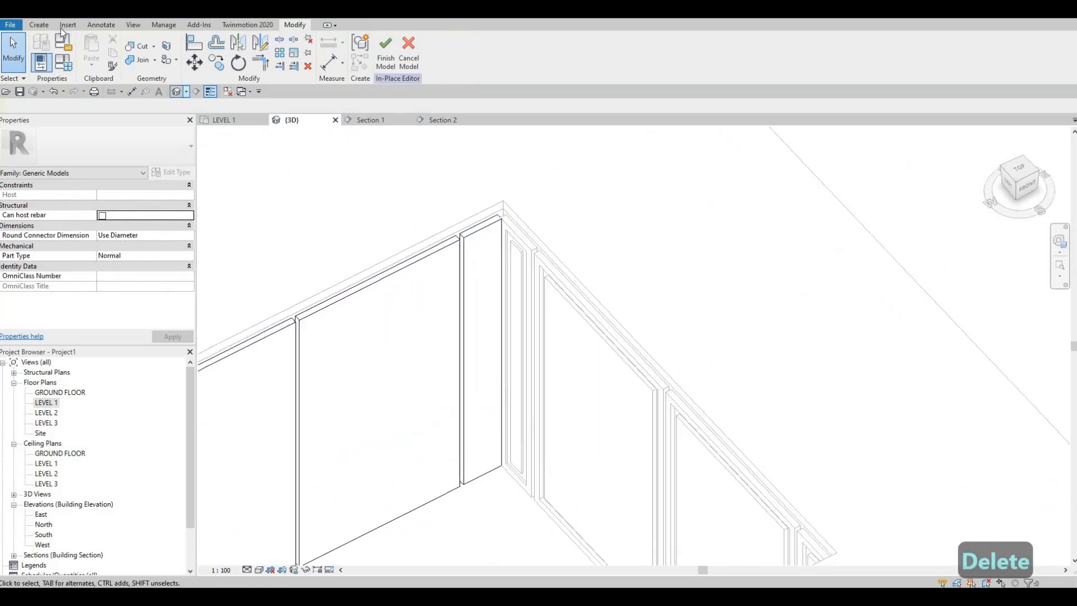
{"action": "left_click", "coordinate": [40, 26]}
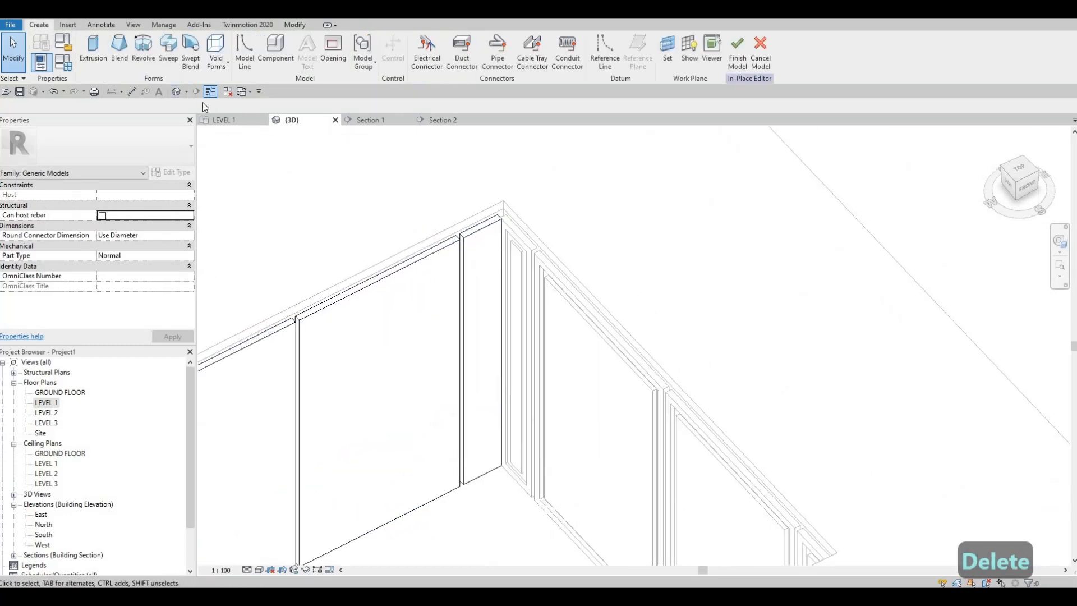
{"action": "left_click", "coordinate": [220, 69]}
{"action": "left_click", "coordinate": [241, 153]}
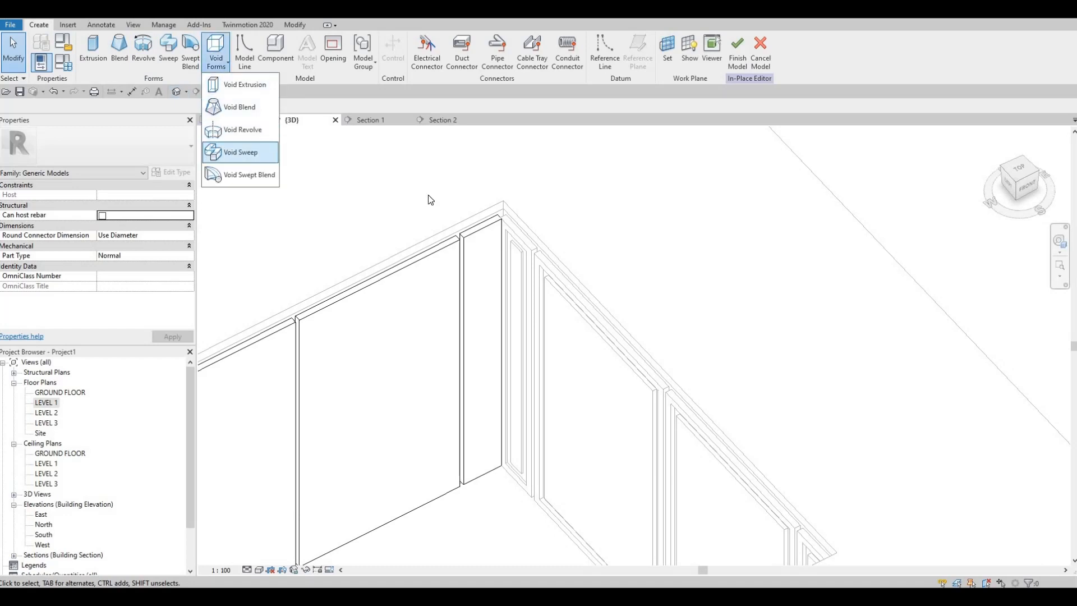
{"action": "scroll", "coordinate": [475, 196], "scroll_direction": "up", "scroll_amount": 2}
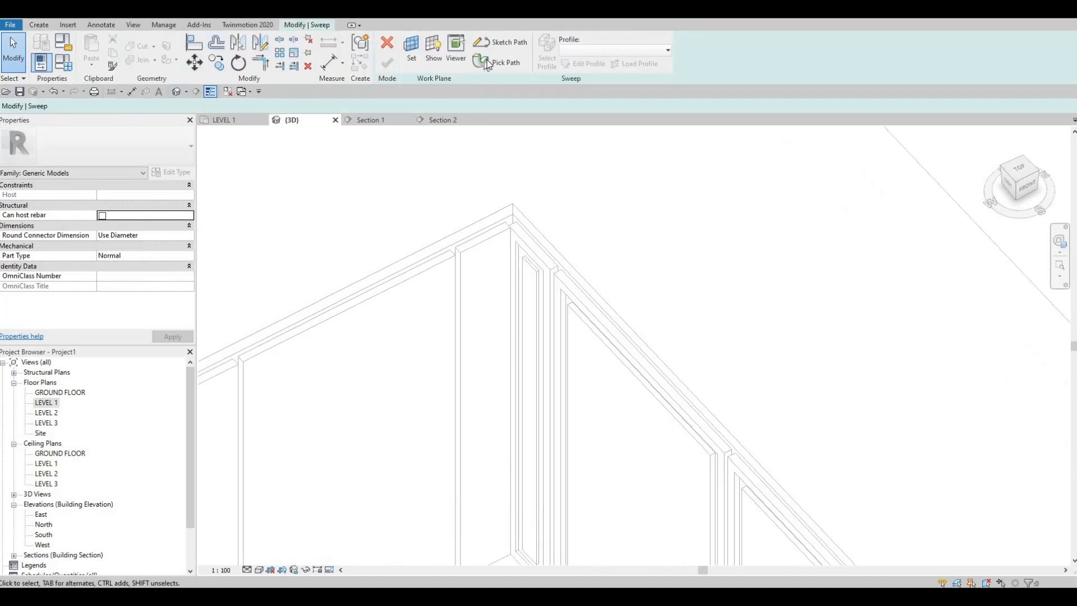
{"action": "left_click", "coordinate": [485, 64]}
{"action": "left_click", "coordinate": [461, 289]}
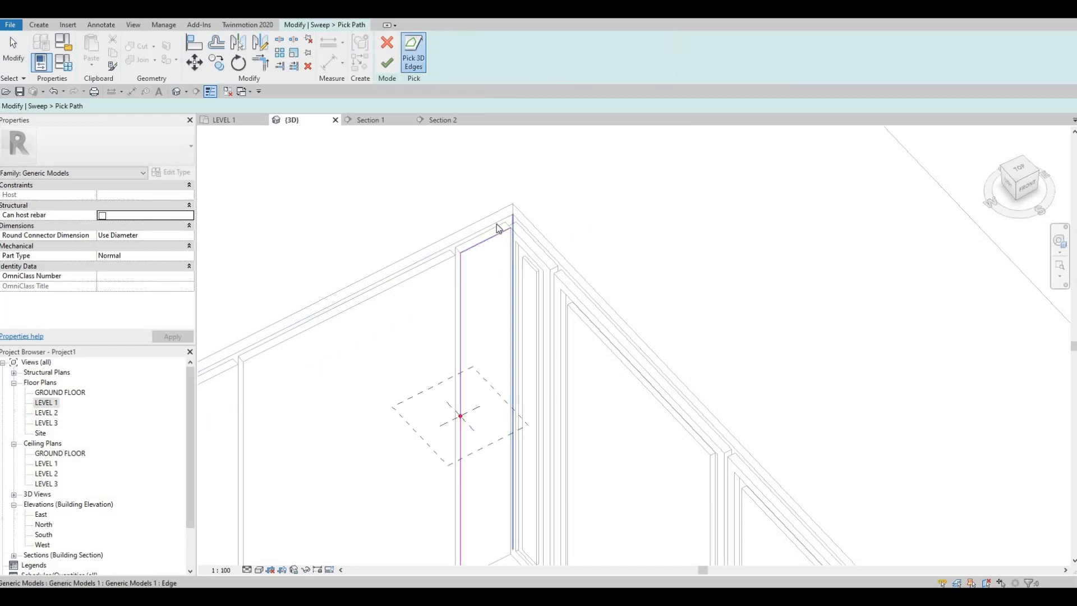
Step: Add the remaining front edges of the rightmost narrow panel to close the rectangular sweep path, then finish the path
{"action": "scroll", "coordinate": [497, 224], "scroll_direction": "up", "scroll_amount": 4}
{"action": "scroll", "coordinate": [526, 254], "scroll_direction": "up", "scroll_amount": 2}
{"action": "left_click", "coordinate": [526, 255]}
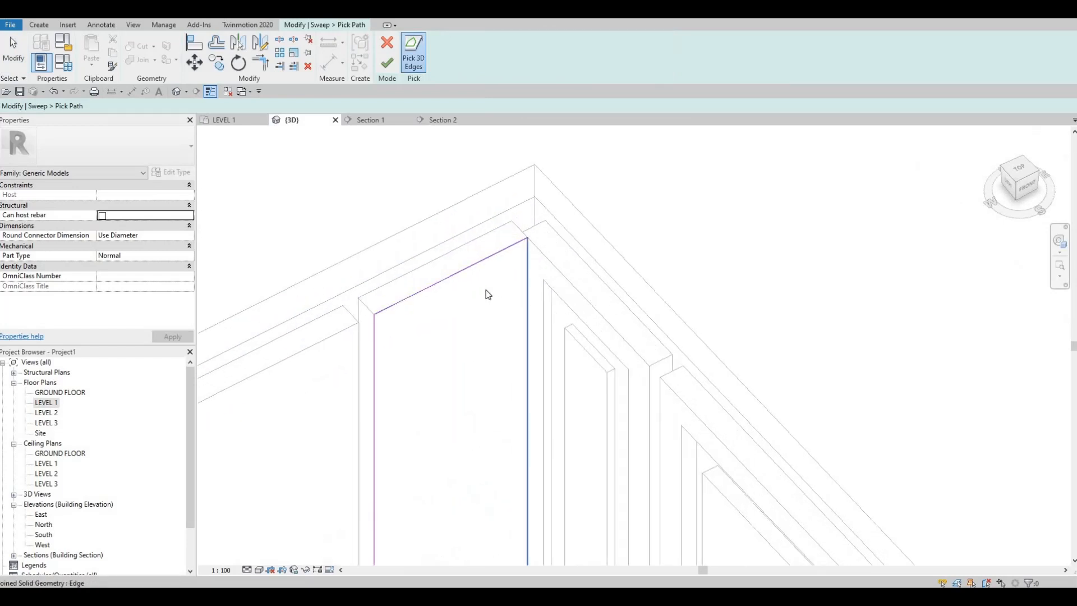
{"action": "scroll", "coordinate": [483, 168], "scroll_direction": "down", "scroll_amount": 2}
{"action": "middle_click_drag", "start_coordinate": [474, 485], "coordinate": [473, 424]}
{"action": "scroll", "coordinate": [473, 425], "scroll_direction": "down", "scroll_amount": 3}
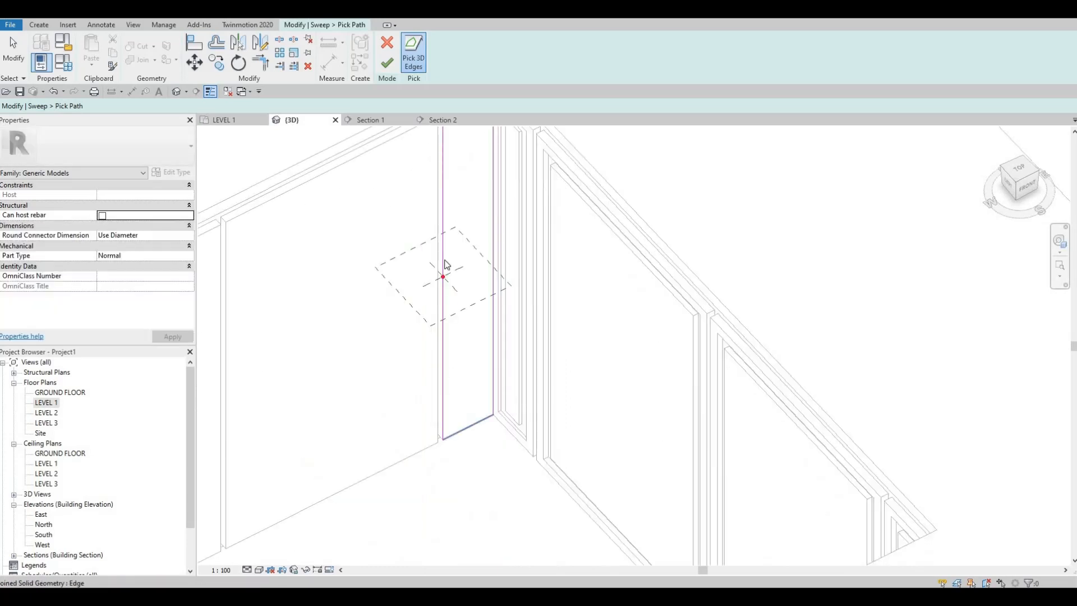
{"action": "middle_click_drag", "start_coordinate": [444, 276], "coordinate": [429, 324]}
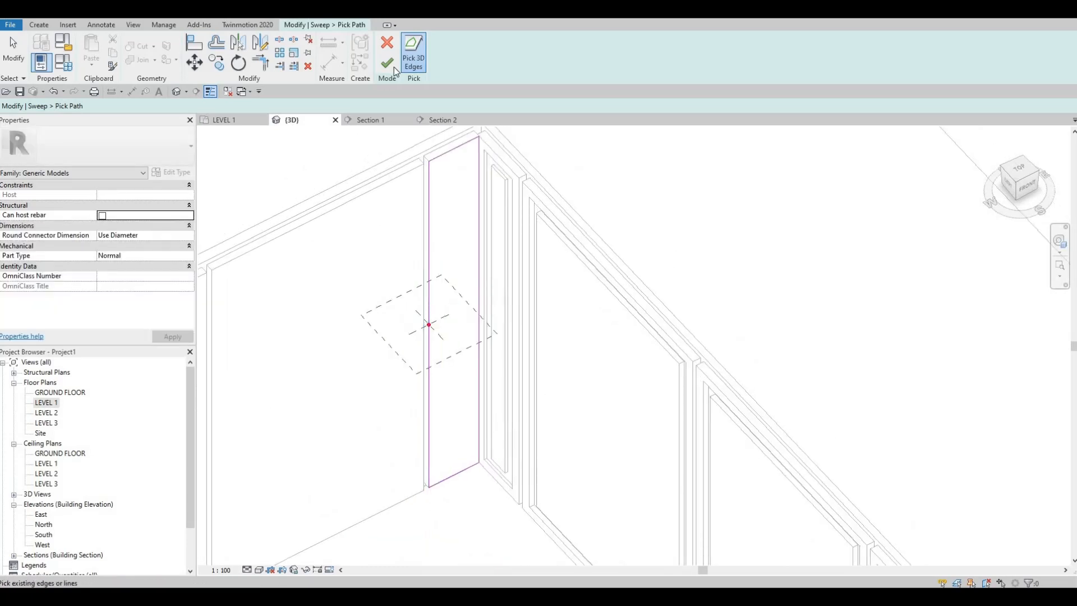
{"action": "left_click", "coordinate": [394, 66]}
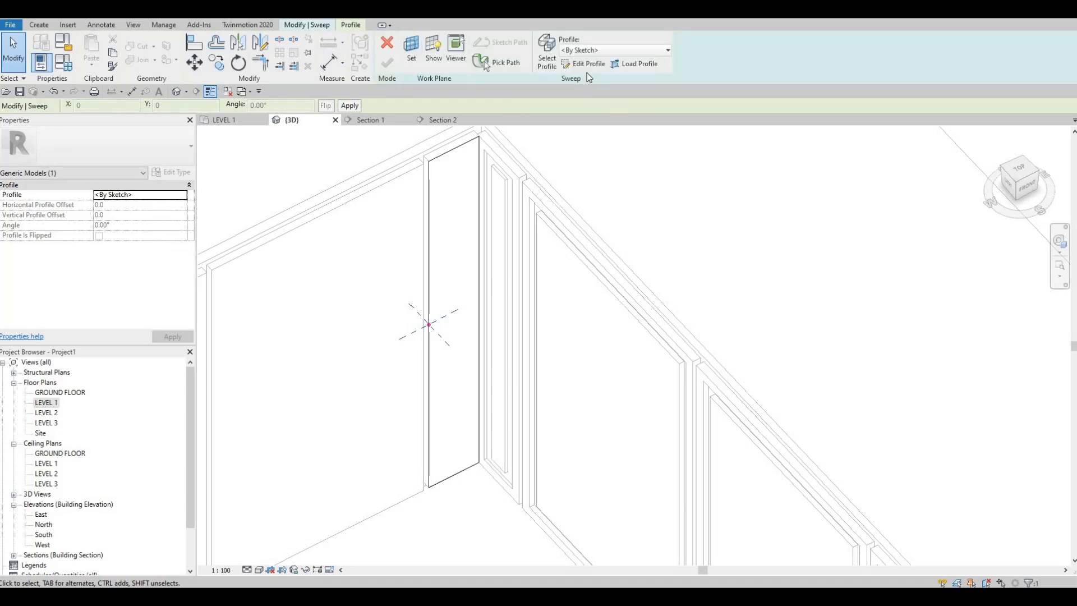
Step: Sketch a rectangular sweep profile about 20 by 5 beside the path point on the rightmost narrow panel
{"action": "left_click", "coordinate": [583, 63]}
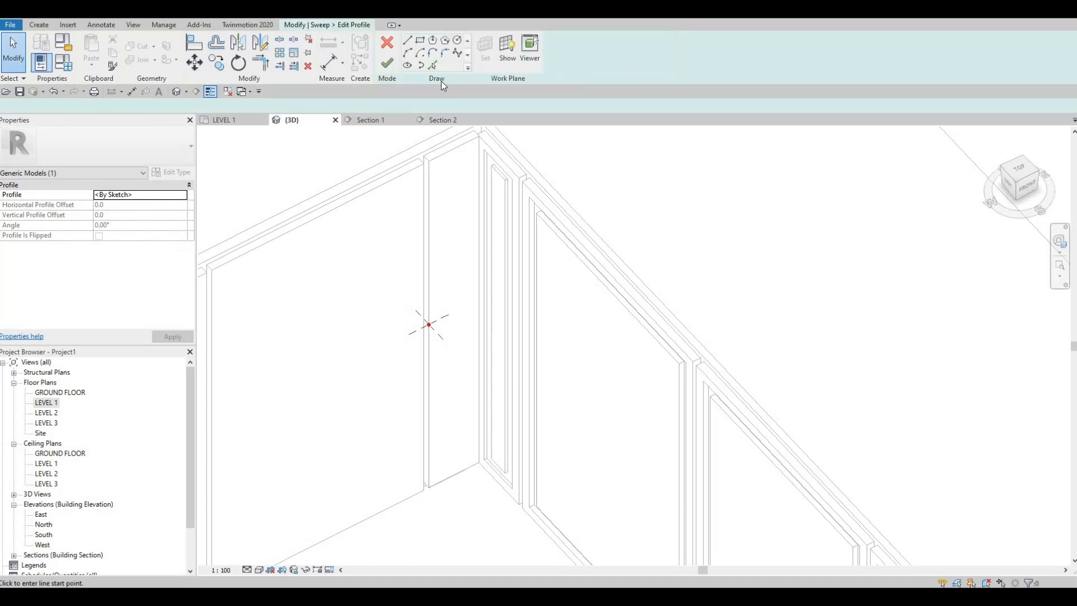
{"action": "left_click", "coordinate": [420, 39]}
{"action": "scroll", "coordinate": [435, 322], "scroll_direction": "up", "scroll_amount": 5}
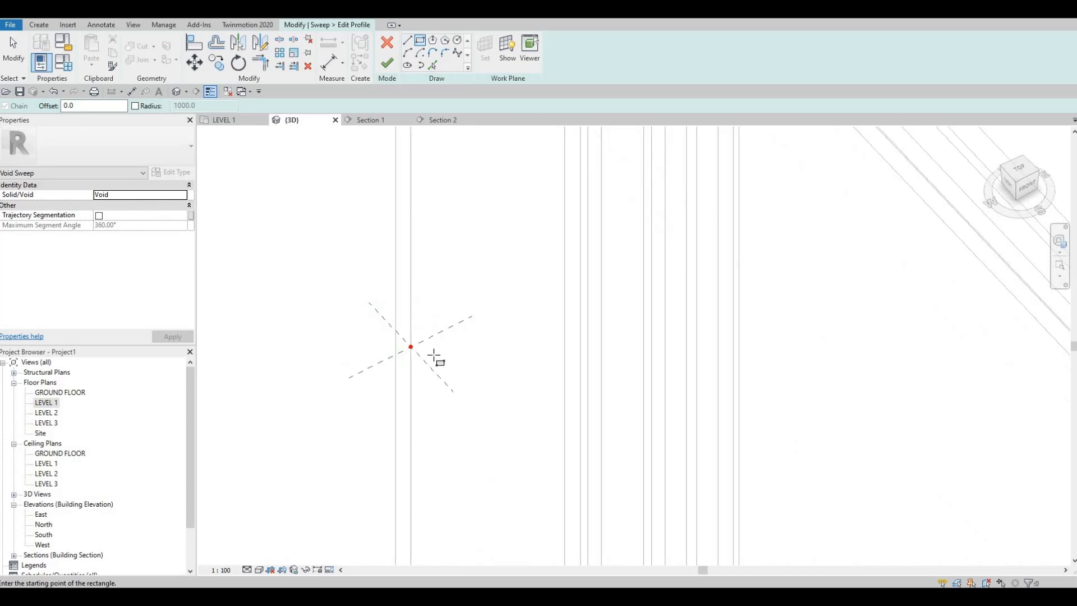
{"action": "left_click", "coordinate": [436, 348]}
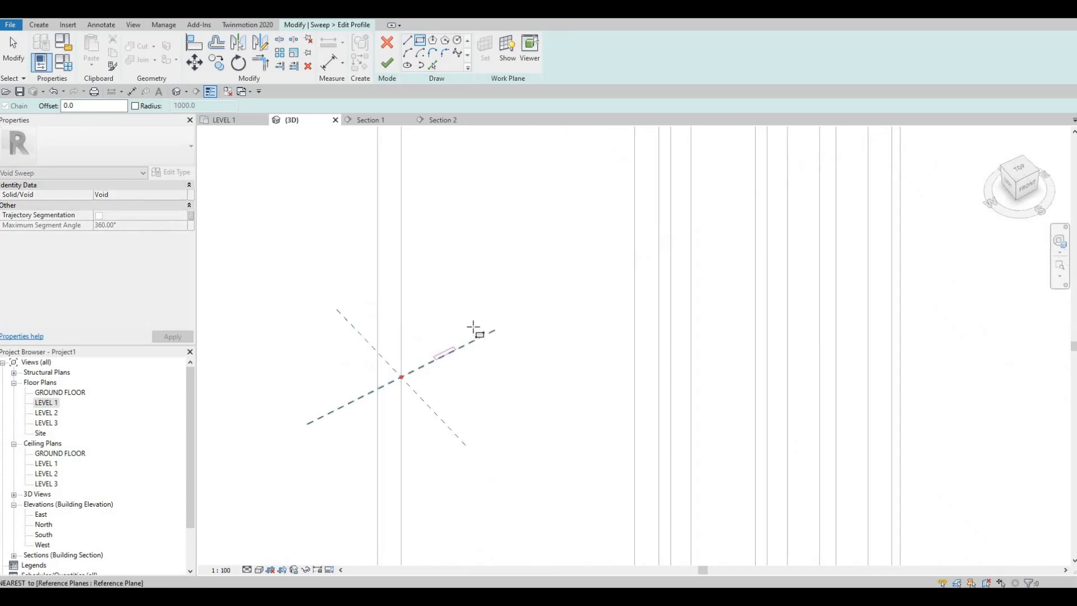
{"action": "left_click", "coordinate": [432, 357]}
{"action": "key", "text": "Escape"}
{"action": "scroll", "coordinate": [432, 357], "scroll_direction": "up", "scroll_amount": 3}
{"action": "key", "text": "Escape"}
{"action": "key", "text": "Escape"}
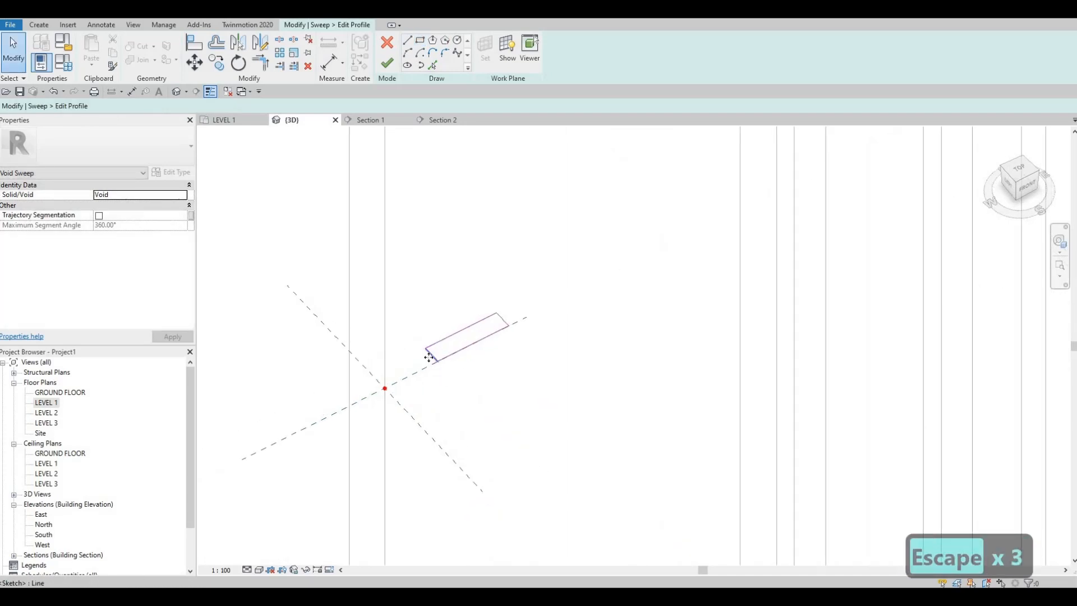
Step: Set the distance between the path's reference plane and the profile rectangle's nearest short edge to 20
{"action": "left_click", "coordinate": [432, 355]}
{"action": "scroll", "coordinate": [431, 356], "scroll_direction": "down", "scroll_amount": 4}
{"action": "scroll", "coordinate": [519, 415], "scroll_direction": "down", "scroll_amount": 2}
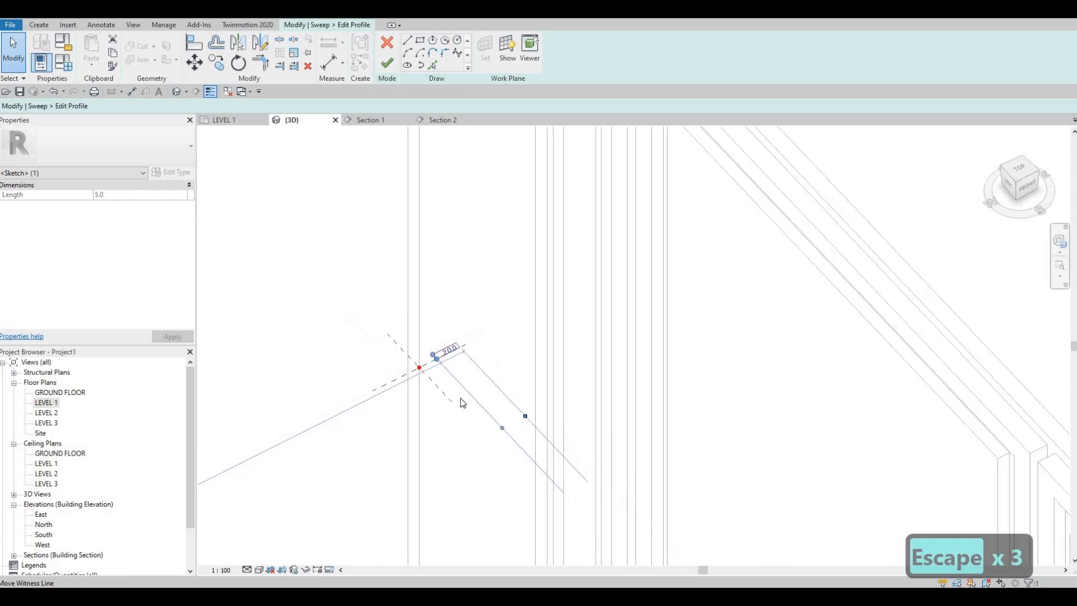
{"action": "mouse_move", "coordinate": [459, 398]}
{"action": "left_mouse_down"}
{"action": "mouse_move", "coordinate": [446, 396]}
{"action": "mouse_move", "coordinate": [508, 425]}
{"action": "mouse_move", "coordinate": [483, 428]}
{"action": "mouse_move", "coordinate": [439, 396]}
{"action": "mouse_move", "coordinate": [445, 385]}
{"action": "mouse_move", "coordinate": [524, 400]}
{"action": "left_mouse_up"}
{"action": "scroll", "coordinate": [530, 415], "scroll_direction": "up", "scroll_amount": 2}
{"action": "key", "text": "Escape"}
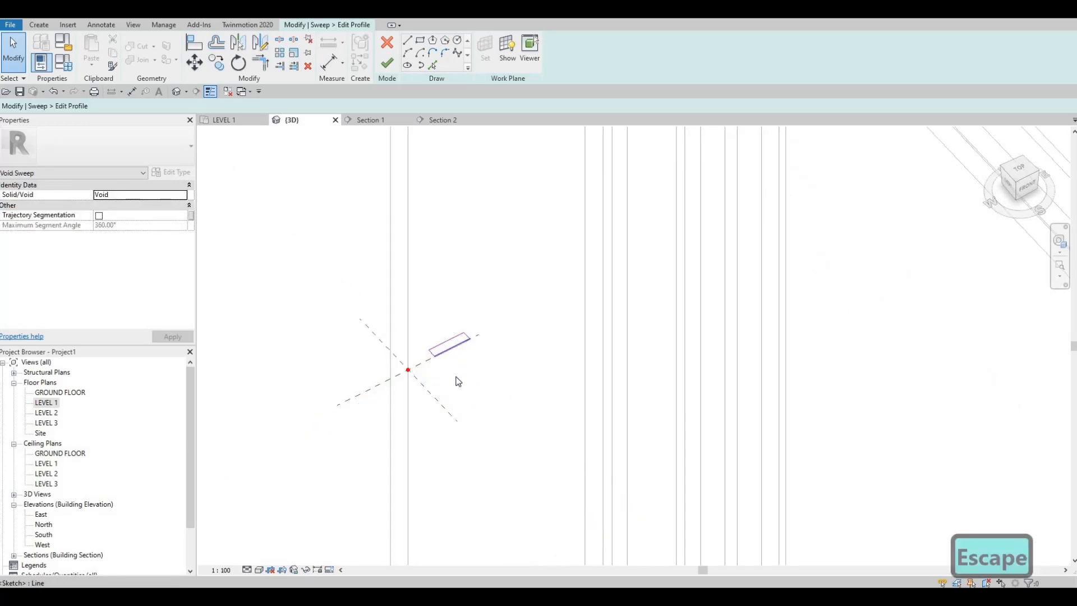
{"action": "left_click", "coordinate": [558, 439]}
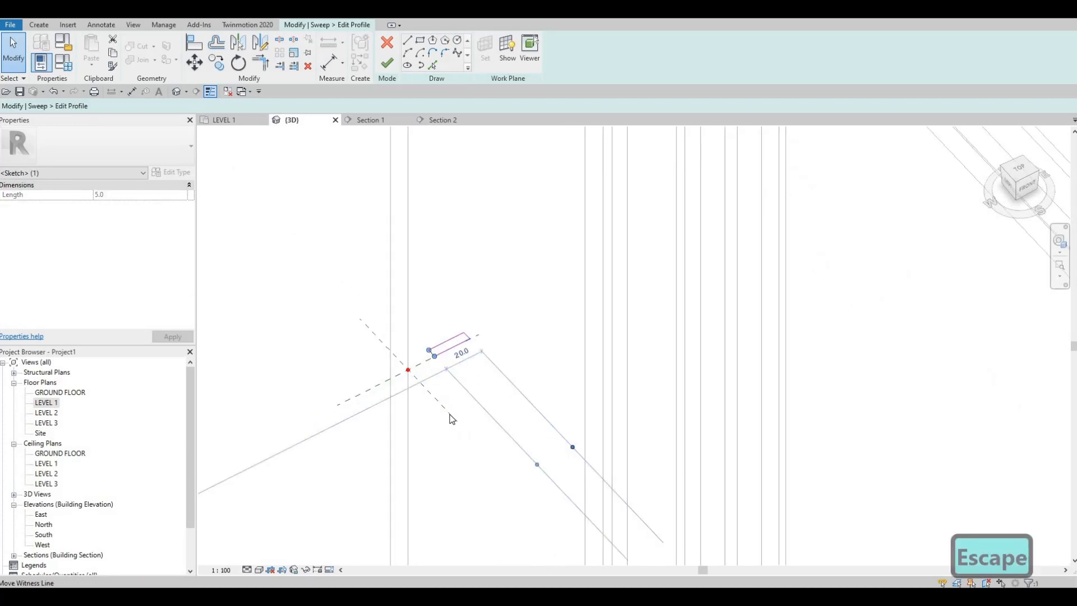
{"action": "left_click_drag", "start_coordinate": [448, 414], "coordinate": [455, 419]}
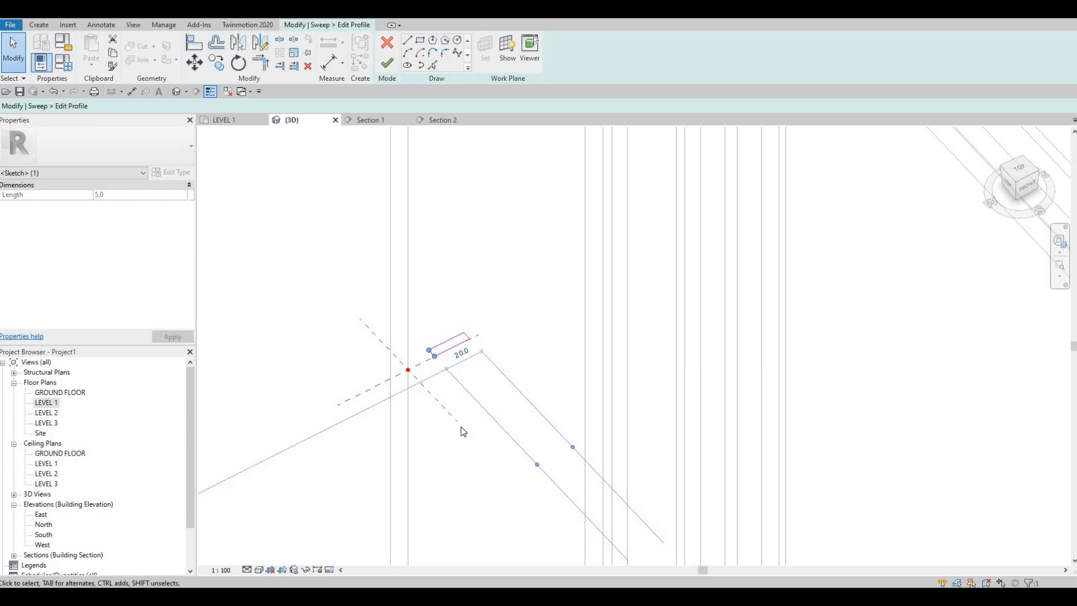
{"action": "scroll", "coordinate": [462, 430], "scroll_direction": "down", "scroll_amount": 6}
{"action": "scroll", "coordinate": [303, 488], "scroll_direction": "down", "scroll_amount": 2}
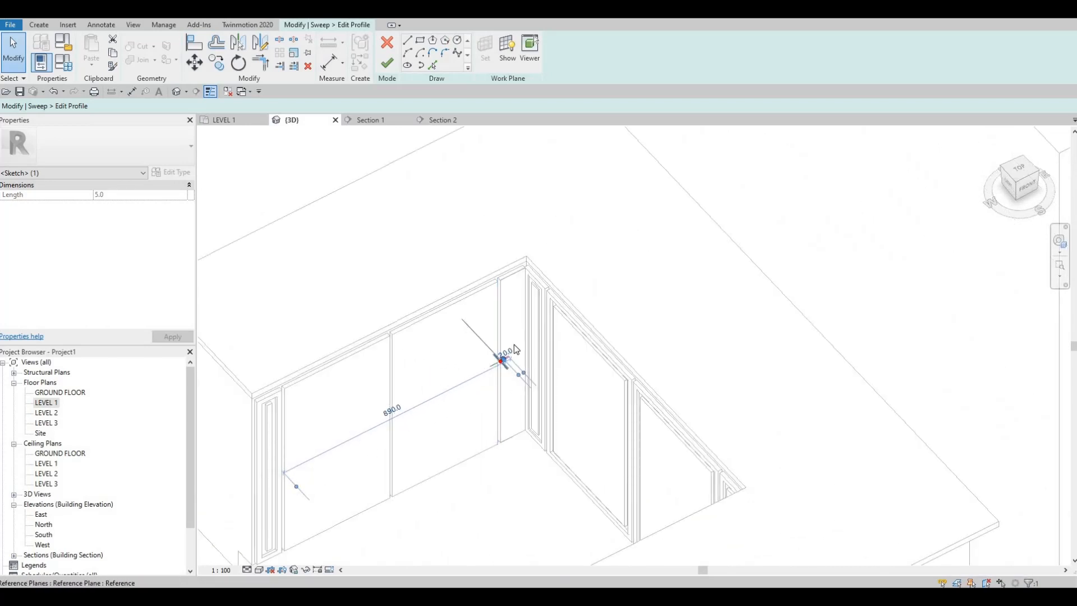
{"action": "scroll", "coordinate": [506, 355], "scroll_direction": "up", "scroll_amount": 2}
{"action": "scroll", "coordinate": [473, 425], "scroll_direction": "up", "scroll_amount": 4}
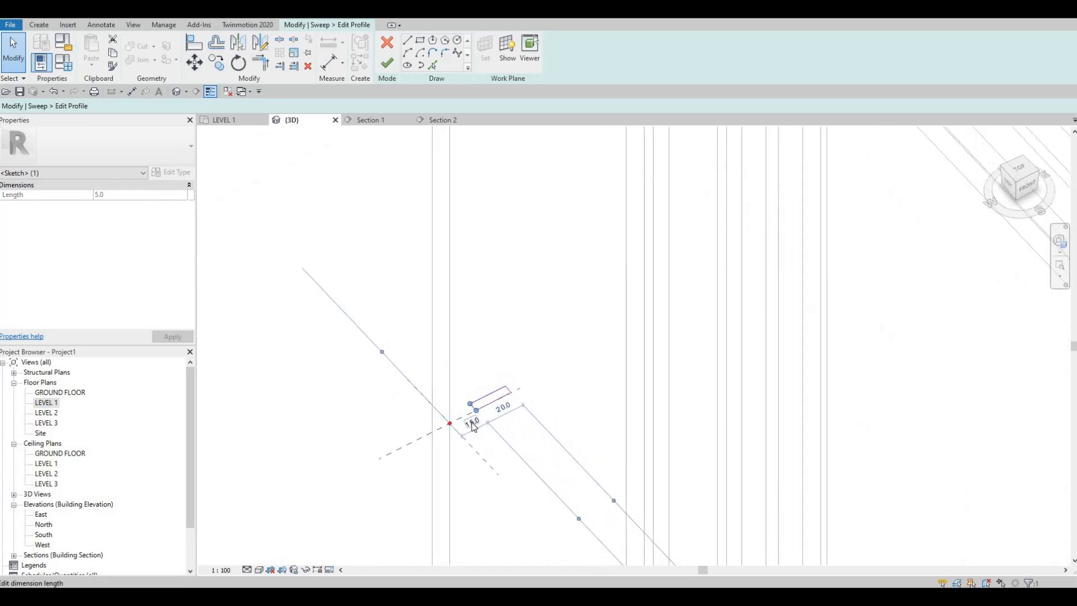
{"action": "type", "text": "20"}
{"action": "key", "text": "Return"}
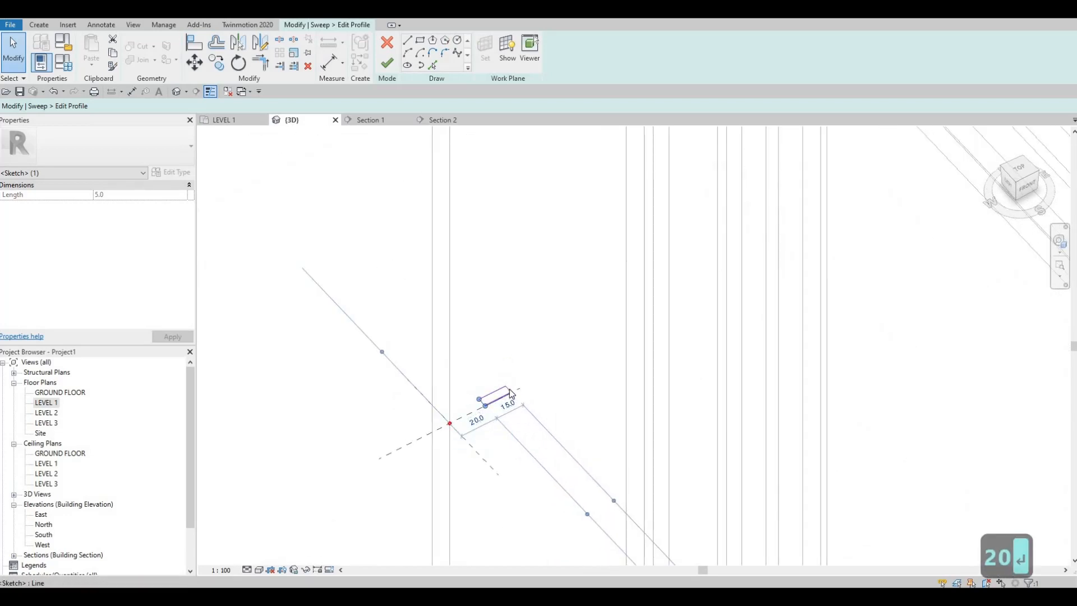
Step: Set the profile rectangle's length to 20 by relocating its far short edge
{"action": "left_click", "coordinate": [510, 392]}
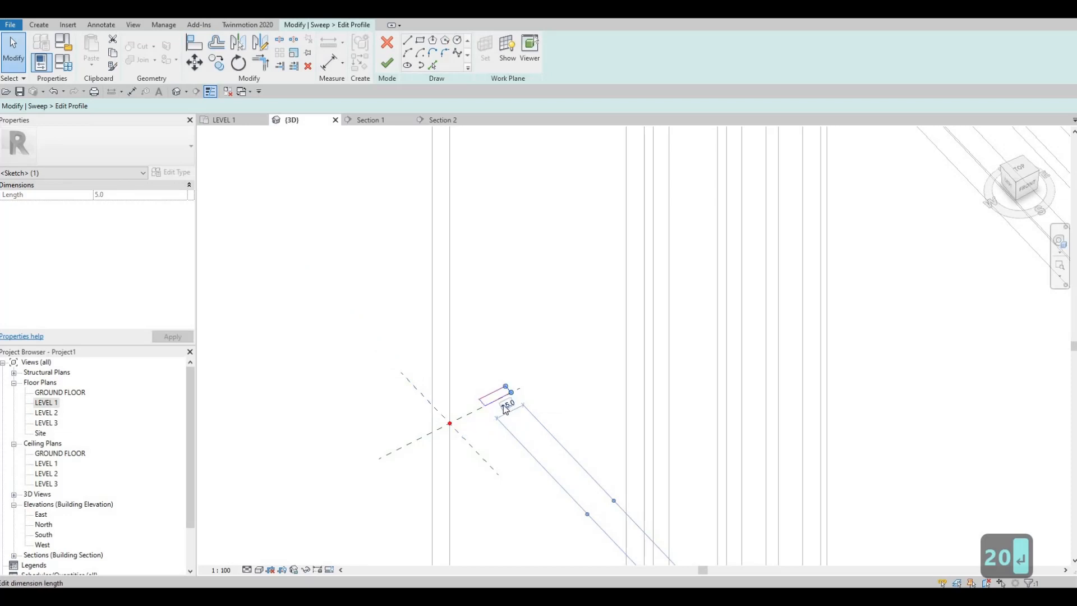
{"action": "scroll", "coordinate": [506, 410], "scroll_direction": "up", "scroll_amount": 1}
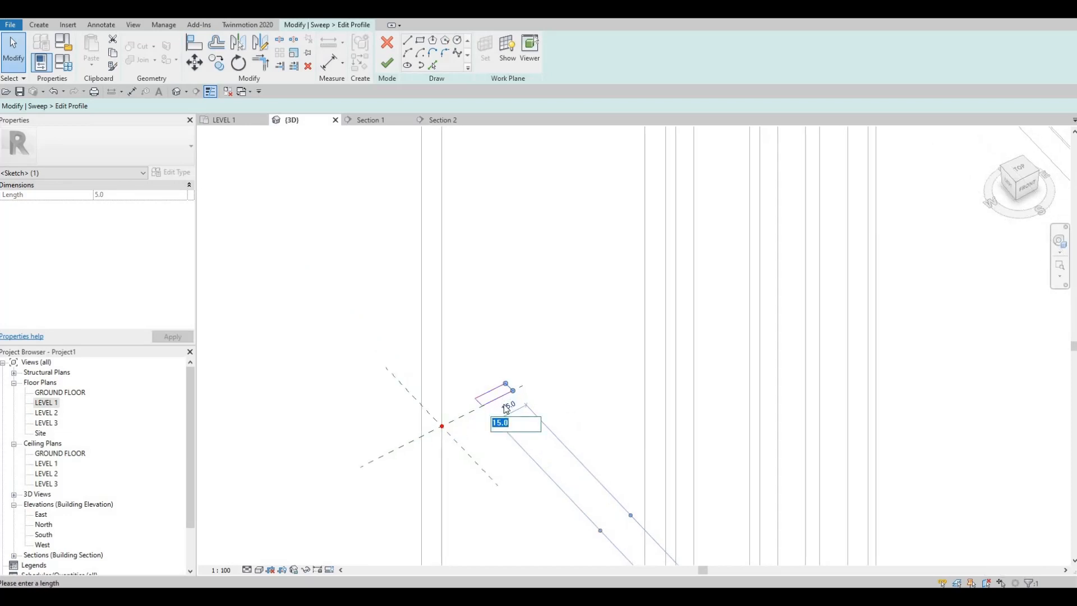
{"action": "type", "text": "20"}
{"action": "key", "text": "Return"}
{"action": "key", "text": "Escape"}
{"action": "key", "text": "Escape"}
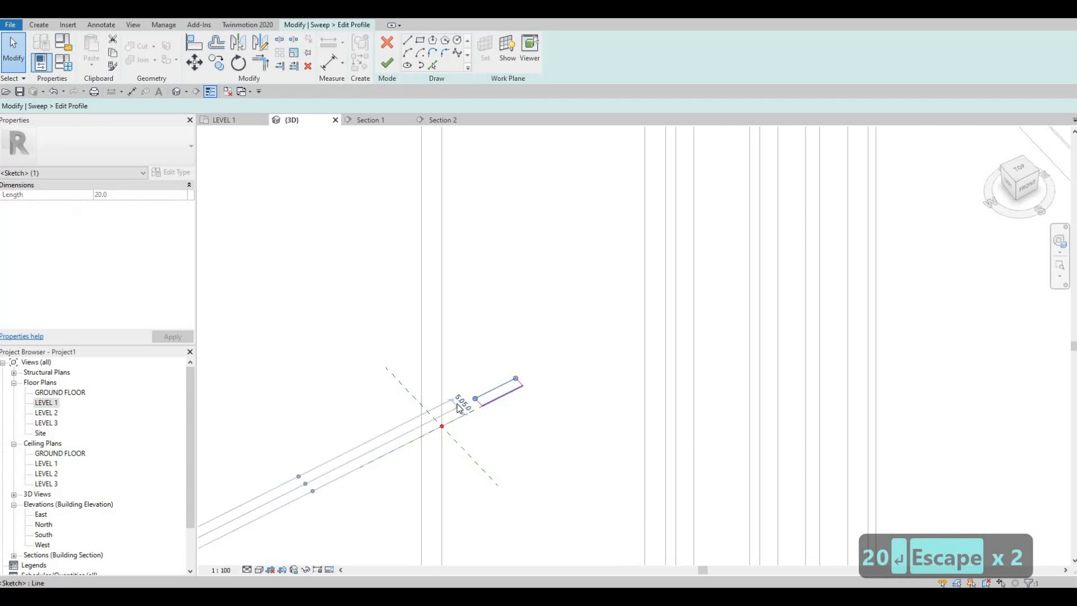
Step: Try to set the dimension at the profile rectangle's outer long edge to 10, and cancel the change
{"action": "left_click", "coordinate": [459, 405]}
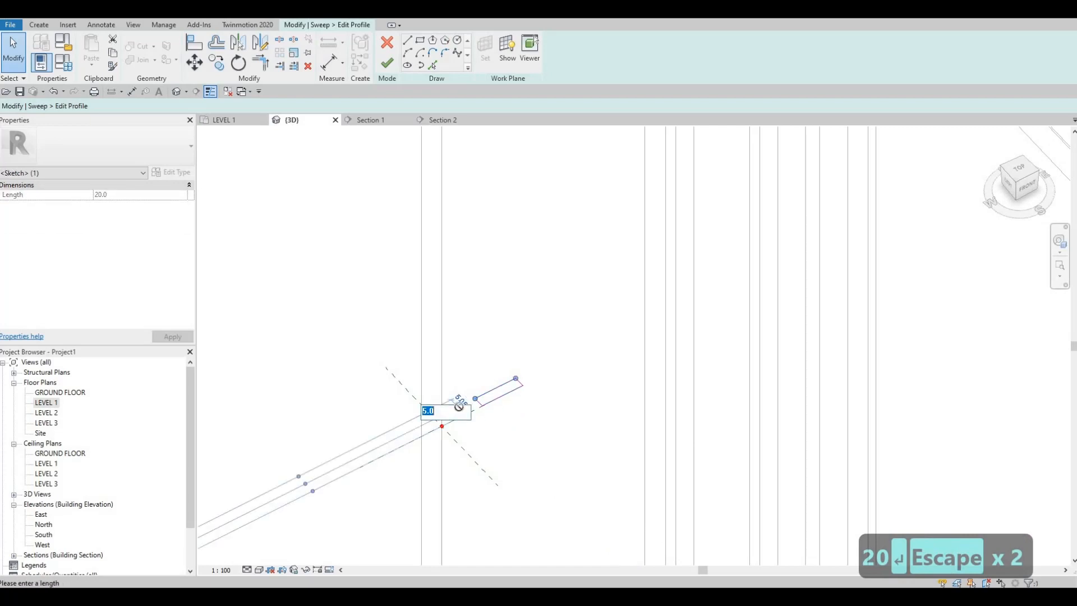
{"action": "type", "text": "10"}
{"action": "key", "text": "Return"}
{"action": "key", "text": "ctrl+z"}
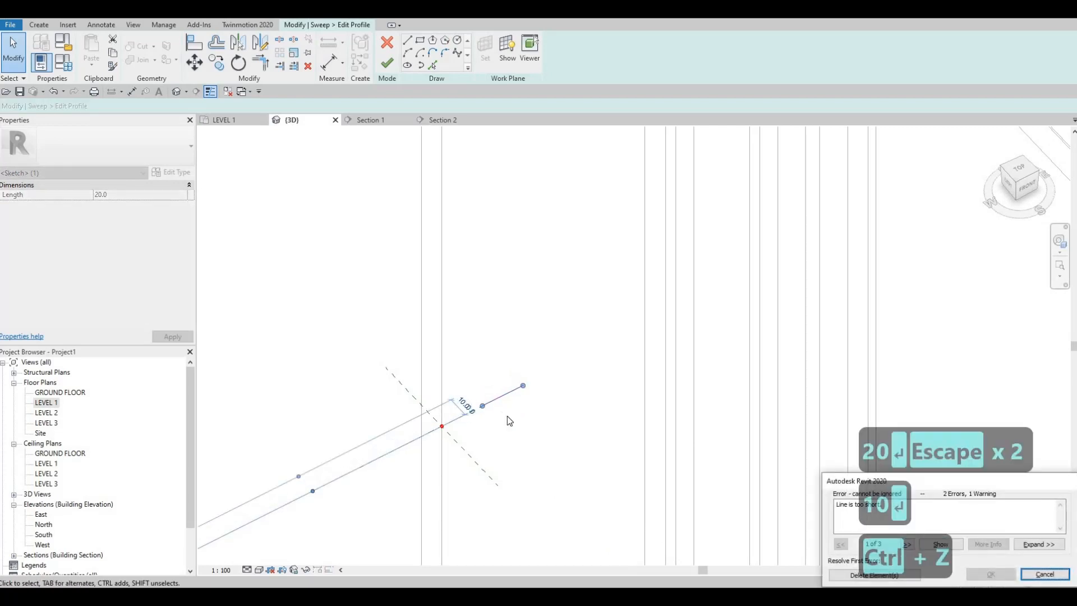
{"action": "key", "text": "Escape"}
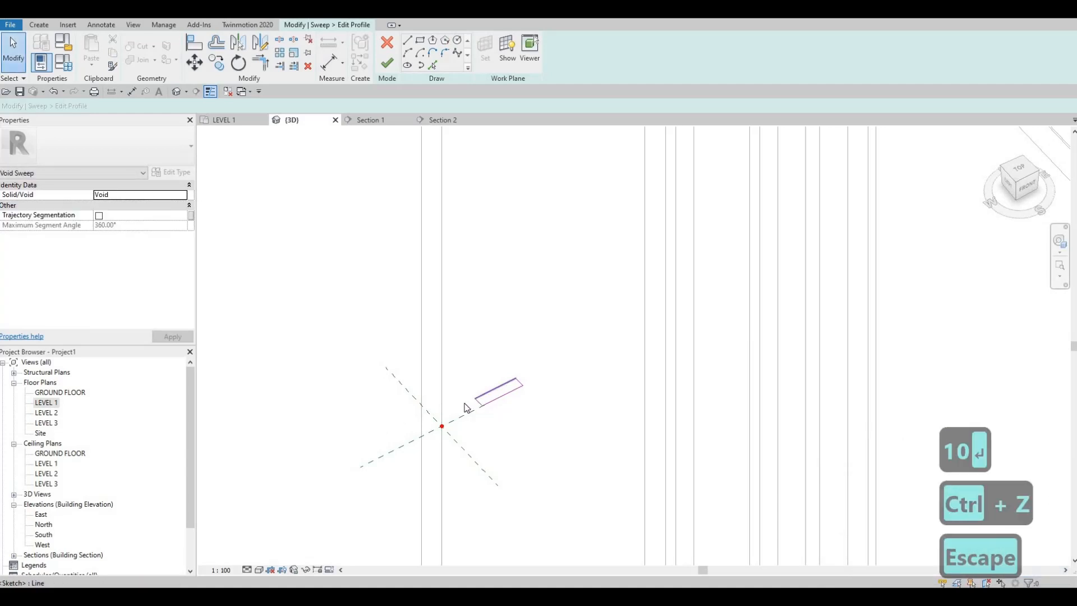
Step: Set the profile rectangle's depth to 10 by moving its long edge away from the reference plane
{"action": "scroll", "coordinate": [465, 407], "scroll_direction": "up", "scroll_amount": 3}
{"action": "left_click", "coordinate": [464, 407]}
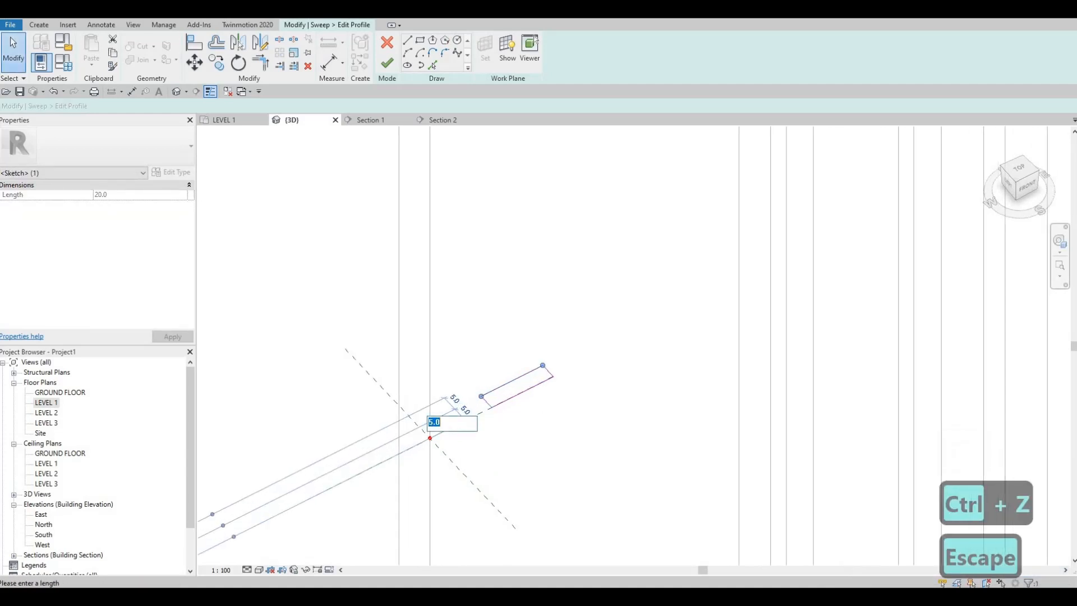
{"action": "type", "text": "10"}
{"action": "key", "text": "Return"}
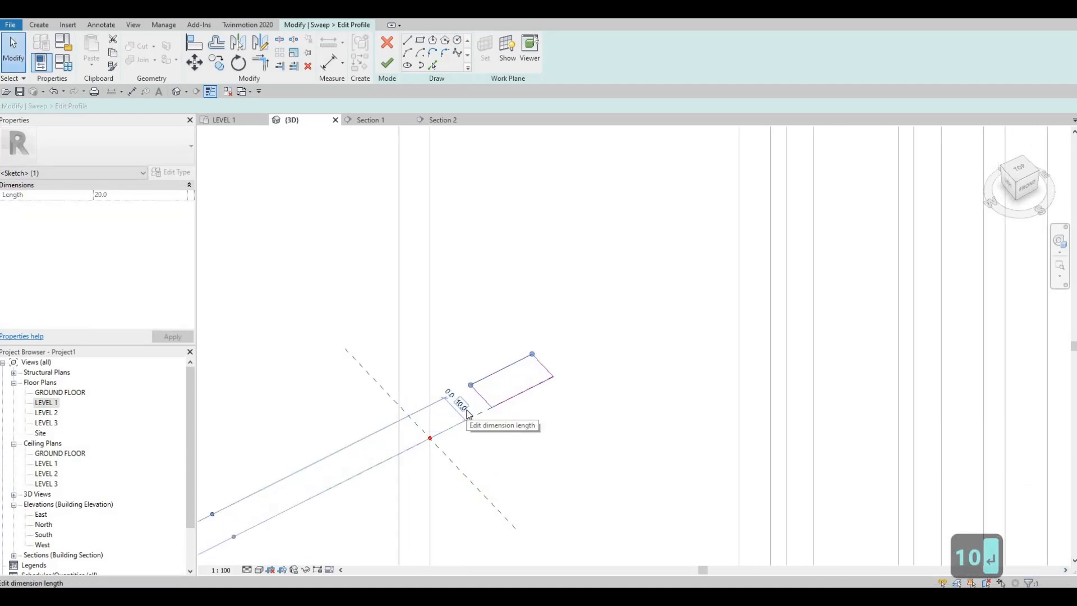
{"action": "key", "text": "Escape"}
{"action": "scroll", "coordinate": [440, 409], "scroll_direction": "down", "scroll_amount": 2}
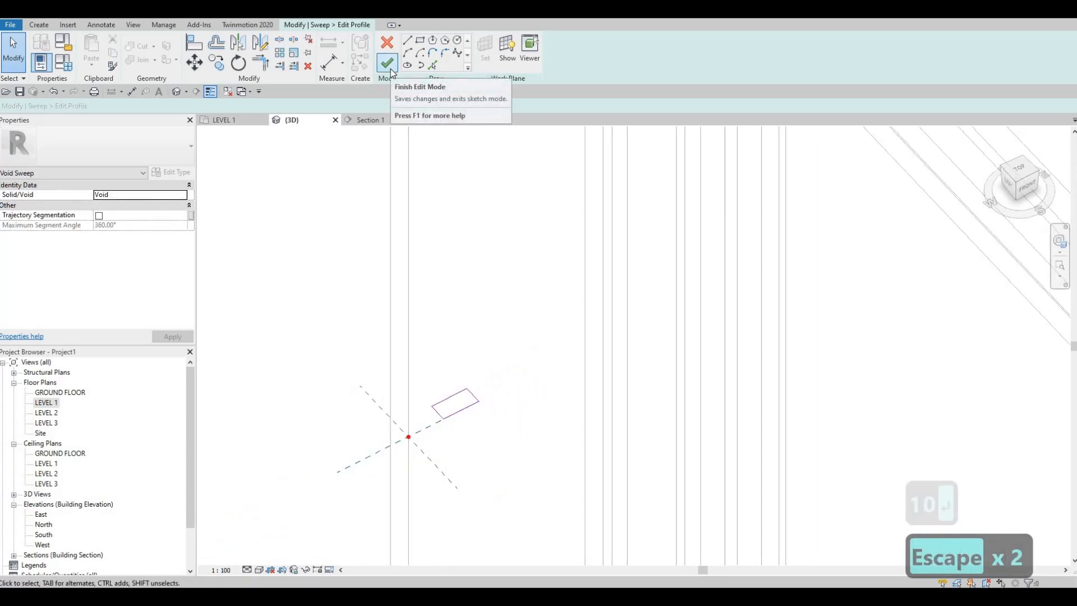
Step: Finish the profile sketch and the void sweep to carve the groove into the rightmost narrow panel
{"action": "left_click", "coordinate": [387, 63]}
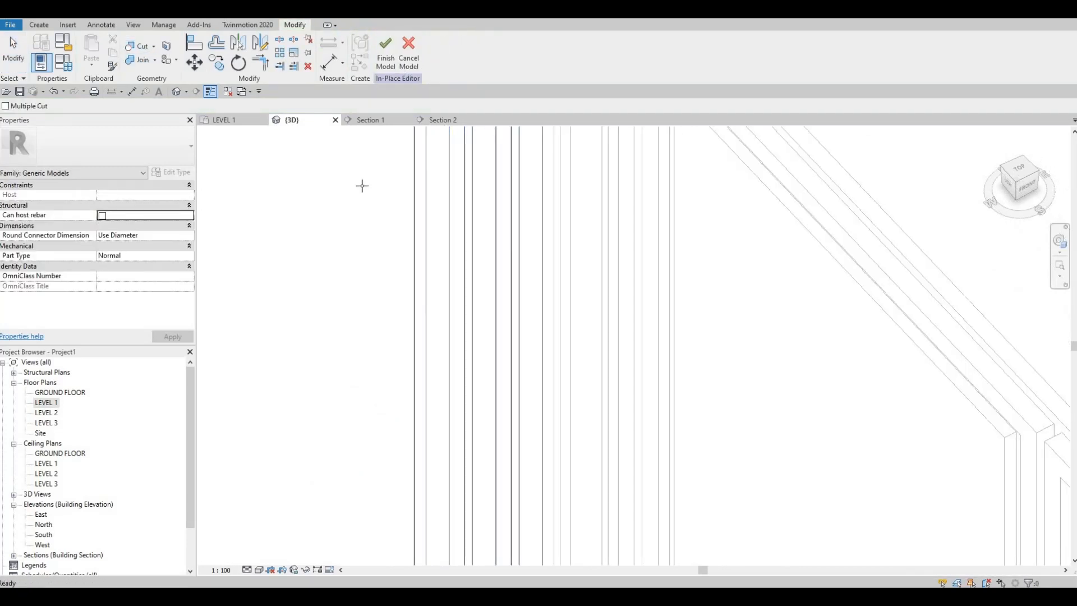
{"action": "scroll", "coordinate": [542, 287], "scroll_direction": "down", "scroll_amount": 4}
{"action": "middle_click_drag", "start_coordinate": [363, 372], "coordinate": [462, 344]}
{"action": "key", "text": "Escape"}
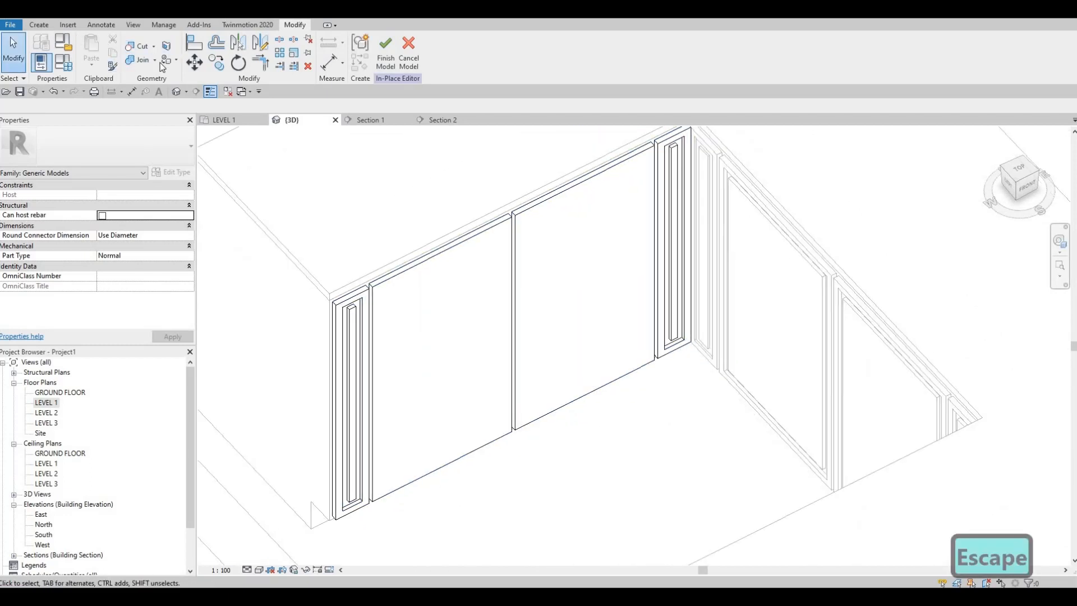
Step: Start a new void sweep and pick the left wide panel's vertical edge at the middle gap as its path
{"action": "left_click", "coordinate": [39, 25]}
{"action": "left_click", "coordinate": [216, 62]}
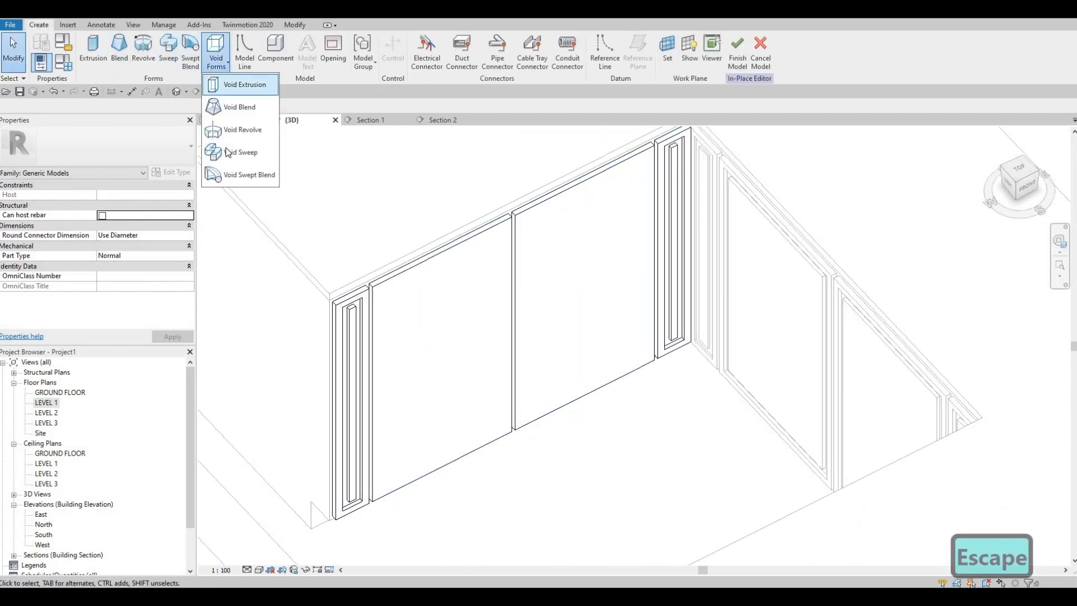
{"action": "left_click", "coordinate": [235, 152]}
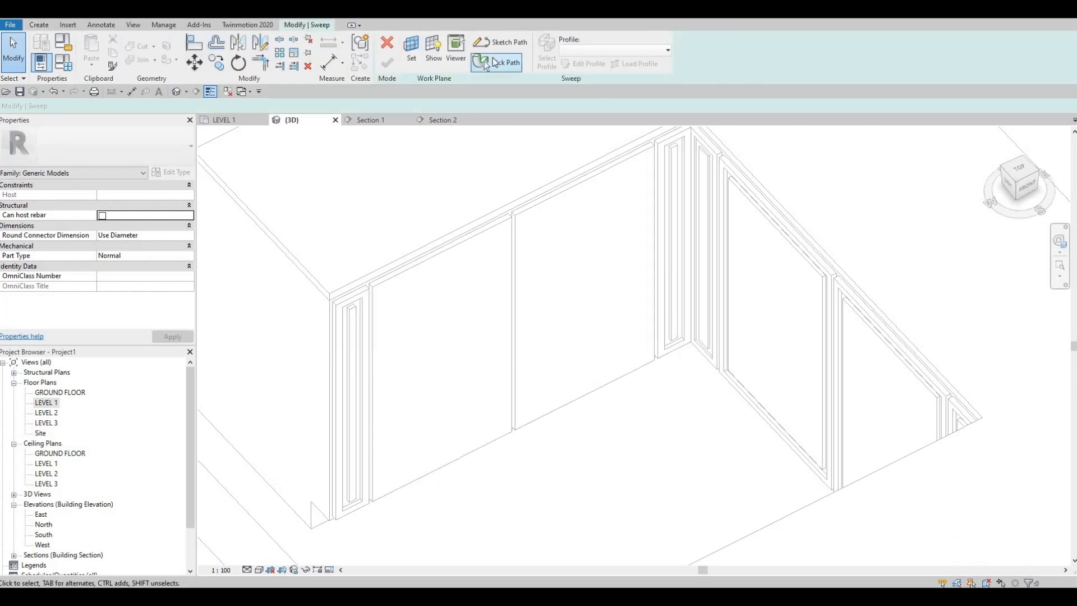
{"action": "left_click", "coordinate": [496, 63]}
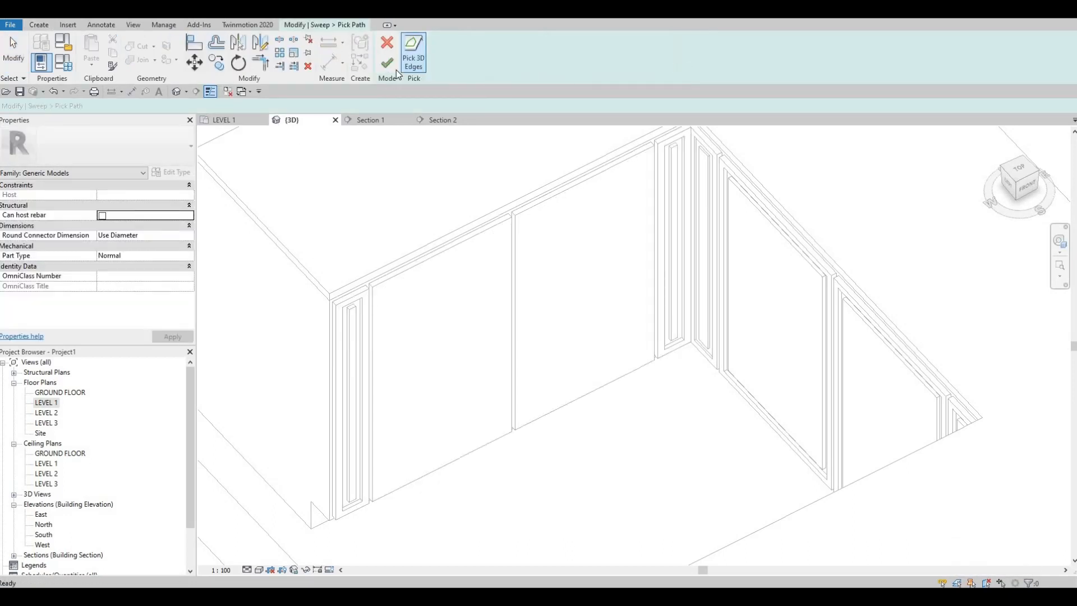
{"action": "left_click", "coordinate": [509, 272]}
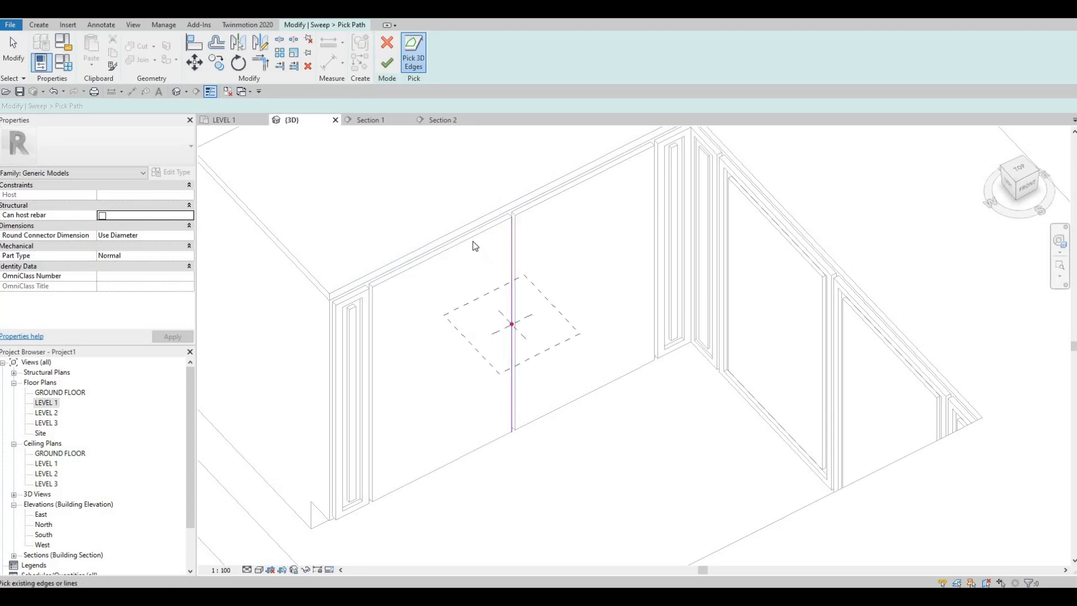
Step: Add the remaining front edges of the left wide panel to close the rectangular sweep path, and finish the path
{"action": "left_click", "coordinate": [472, 243]}
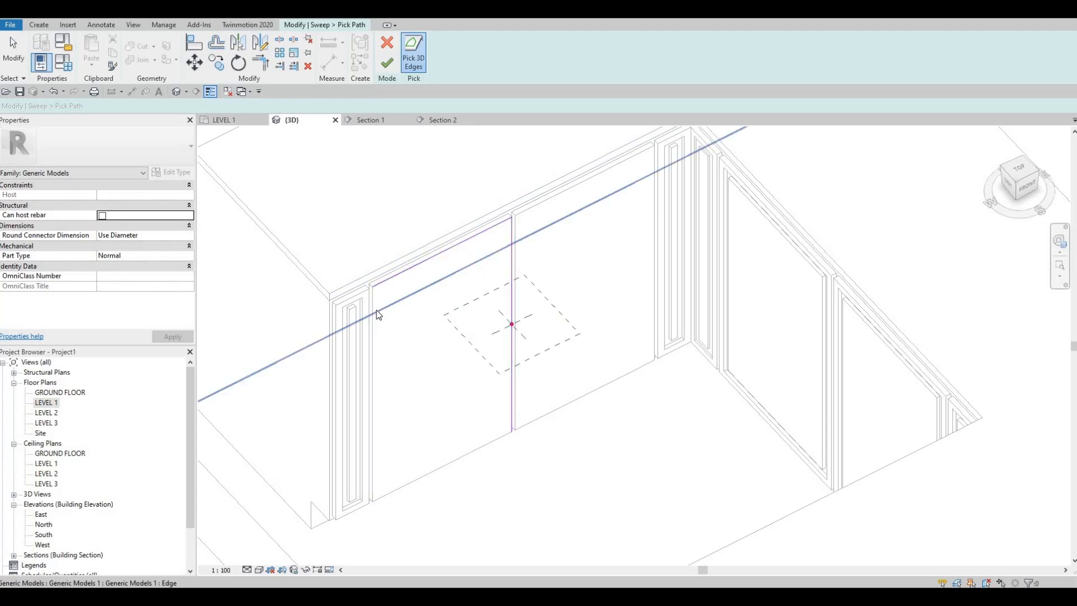
{"action": "left_click", "coordinate": [415, 478]}
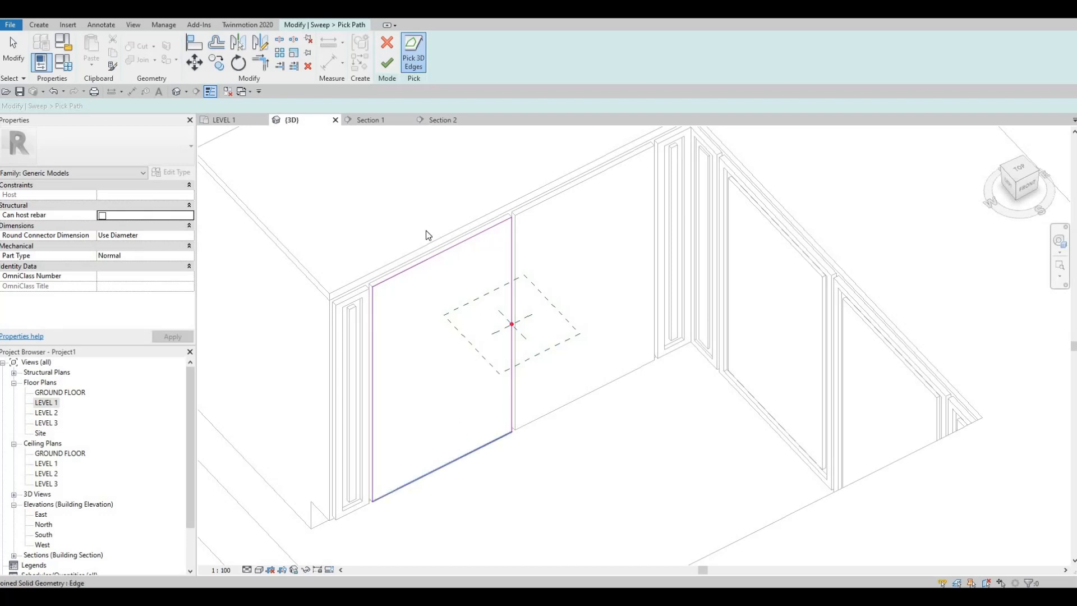
{"action": "left_click", "coordinate": [460, 457]}
{"action": "key", "text": "Escape"}
{"action": "left_click", "coordinate": [387, 63]}
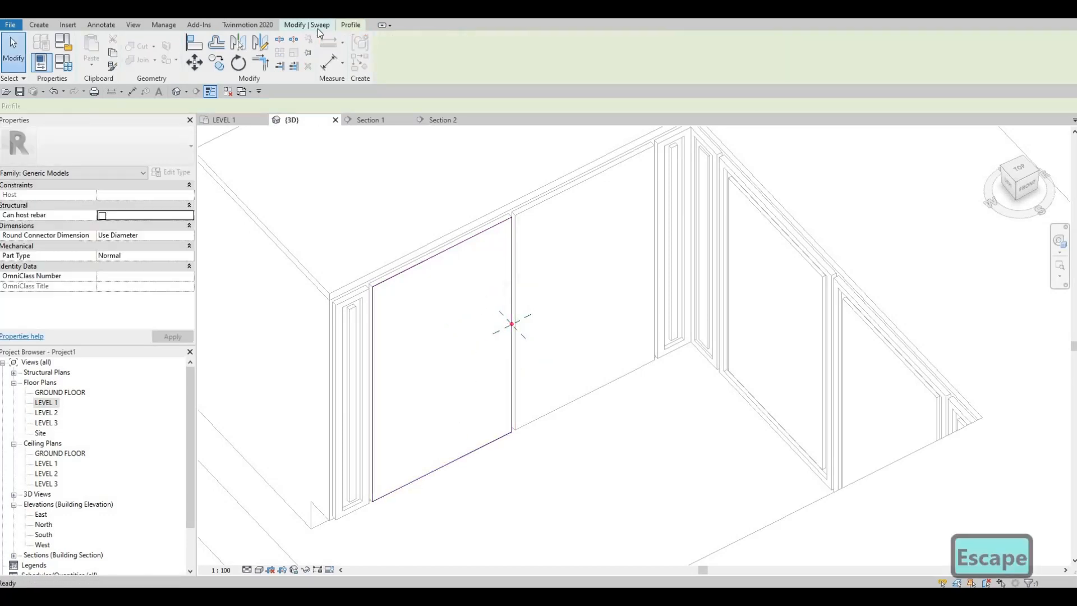
Step: Sketch a rectangular sweep profile about 32 by 10 beside the path point, on the left wide panel's side
{"action": "left_click", "coordinate": [583, 63]}
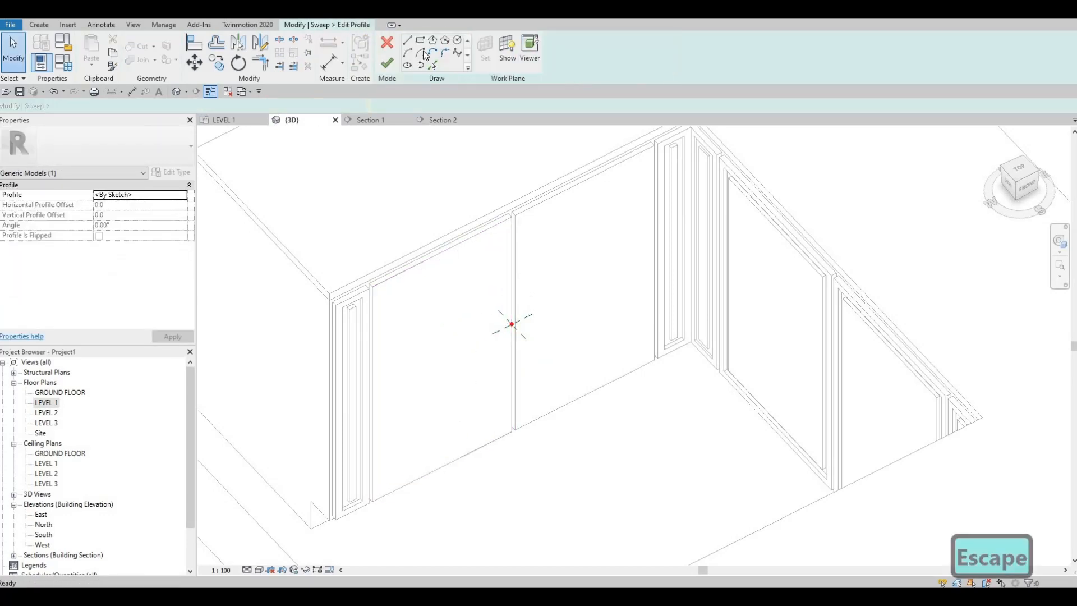
{"action": "scroll", "coordinate": [496, 353], "scroll_direction": "up", "scroll_amount": 5}
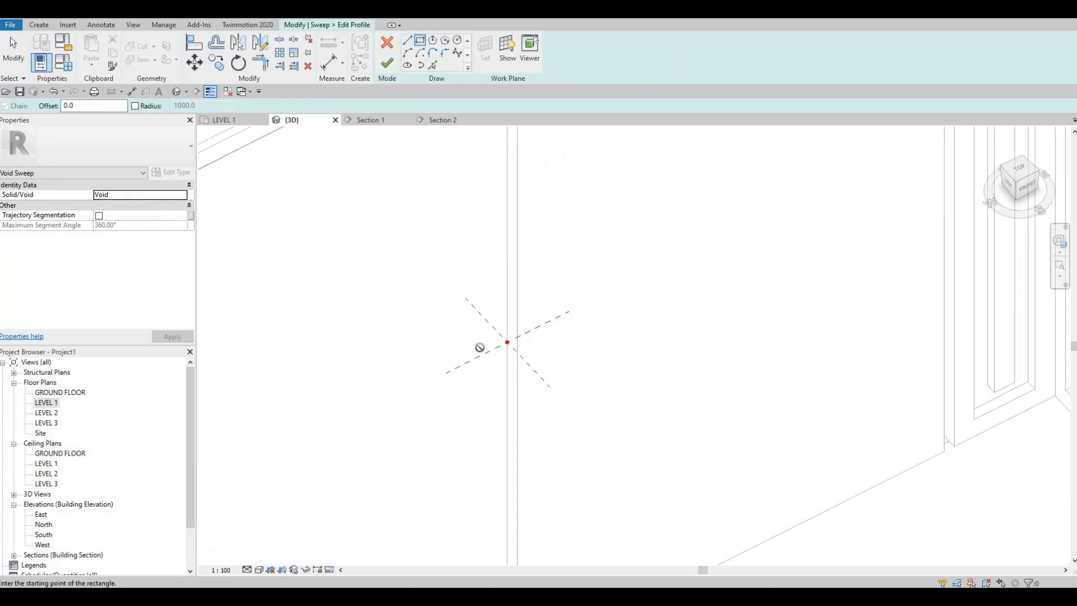
{"action": "left_click", "coordinate": [423, 356]}
{"action": "left_click", "coordinate": [452, 341]}
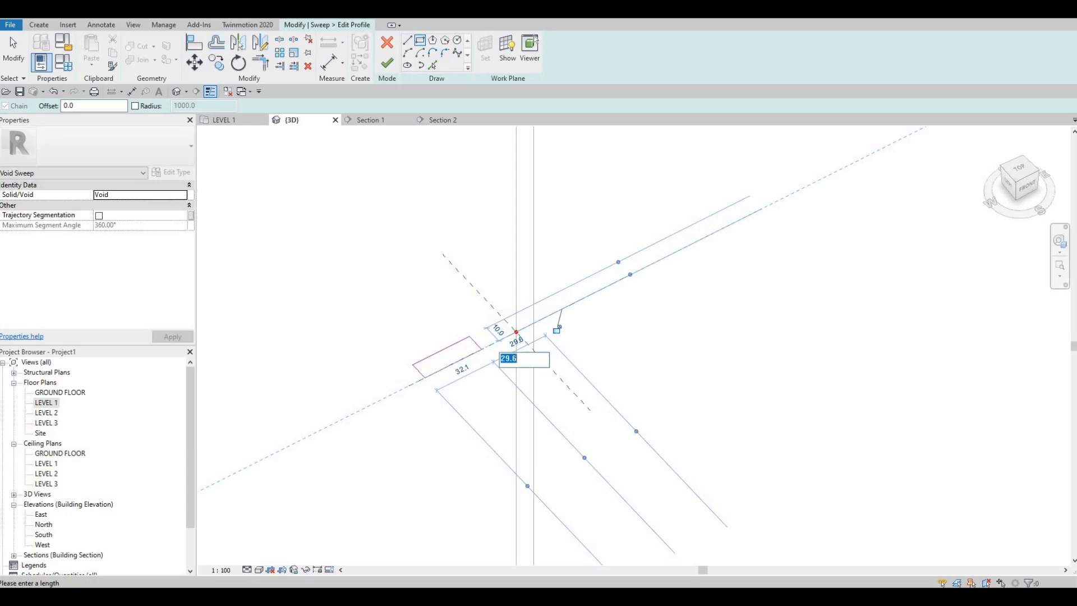
Step: Set the distance between the path's reference plane and the new profile rectangle's nearest edge to 20
{"action": "type", "text": "20"}
{"action": "key", "text": "Return"}
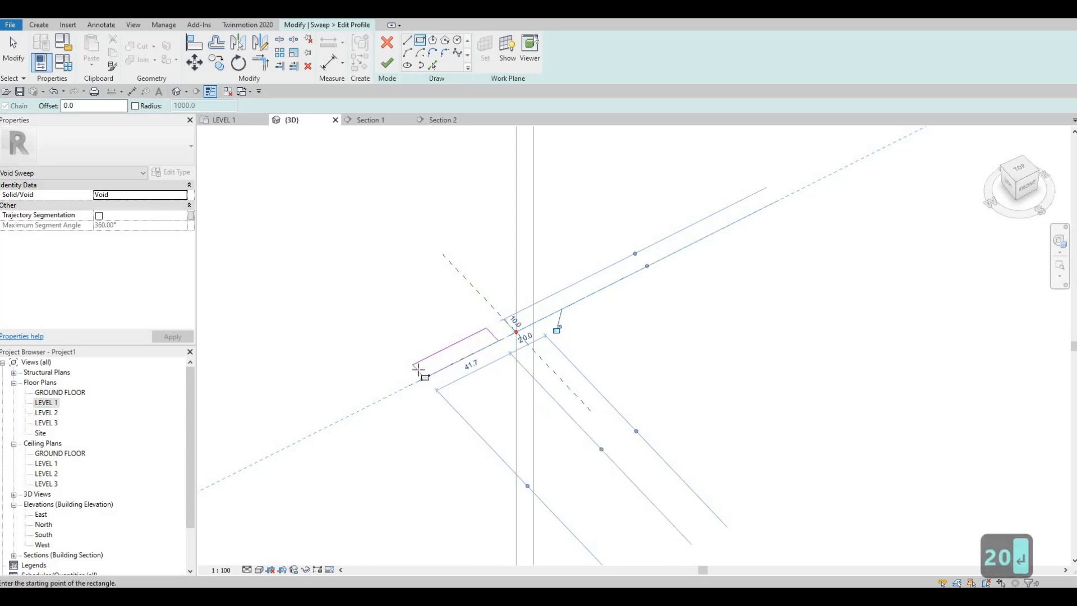
{"action": "key", "text": "Escape"}
{"action": "key", "text": "Escape"}
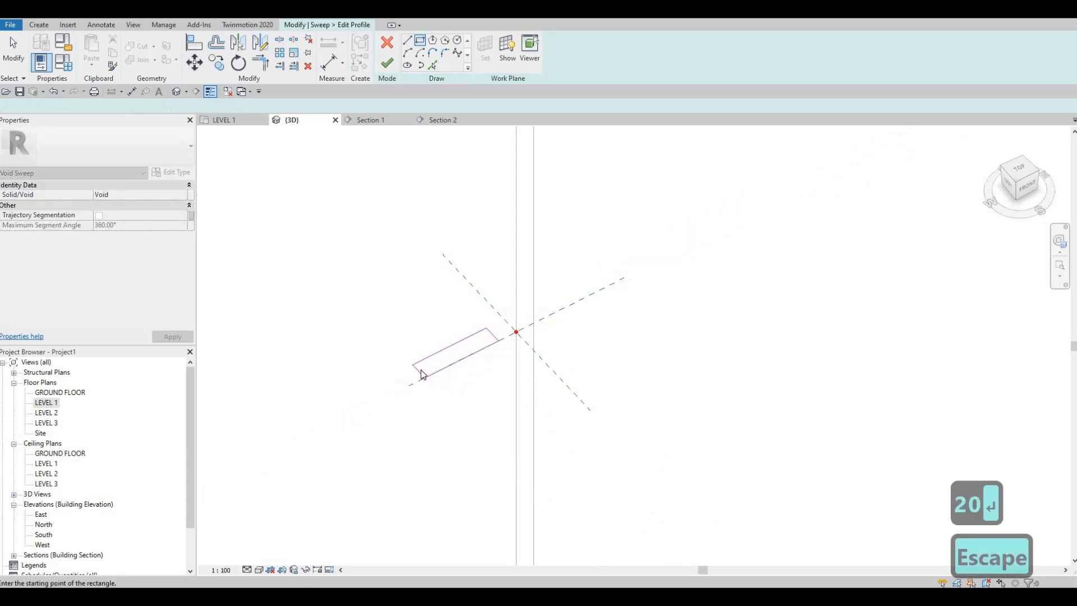
Step: Set the long dimension of the sweep profile rectangle to 20 by repositioning its far short edge
{"action": "left_click", "coordinate": [435, 335]}
{"action": "left_click", "coordinate": [433, 325]}
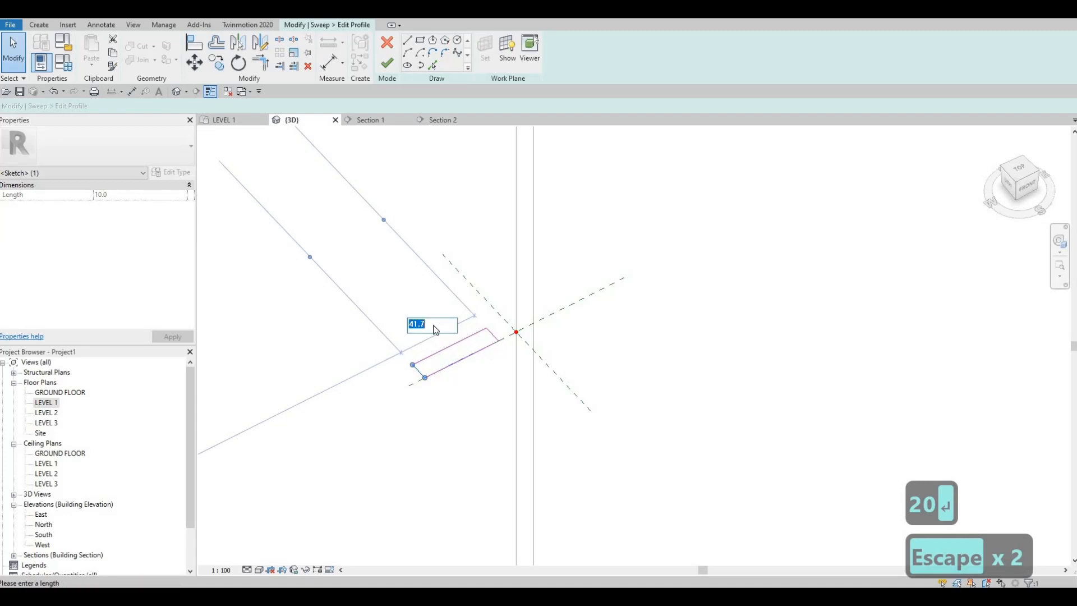
{"action": "type", "text": "20"}
{"action": "key", "text": "Return"}
{"action": "key", "text": "Escape"}
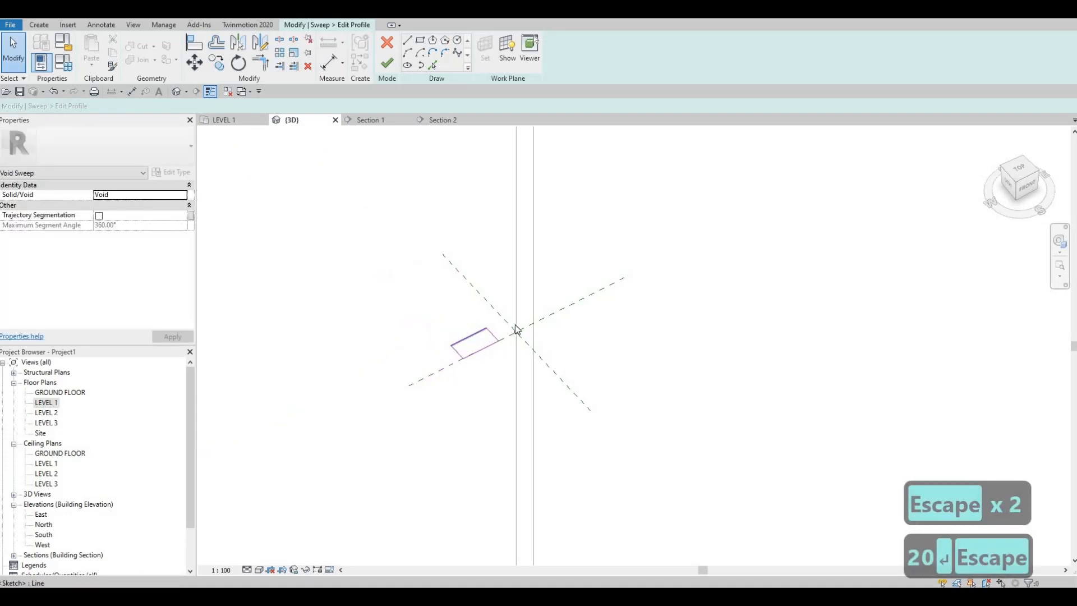
{"action": "left_click", "coordinate": [474, 337]}
{"action": "key", "text": "Escape"}
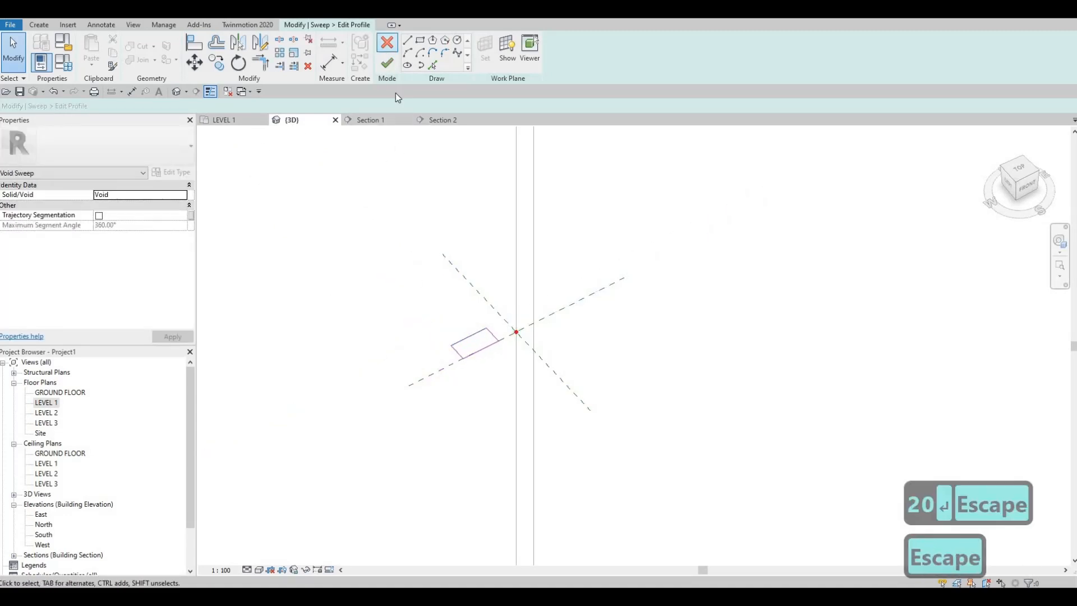
Step: Finish the profile and the void sweep to carve the groove around the left wide panel
{"action": "left_click", "coordinate": [387, 62]}
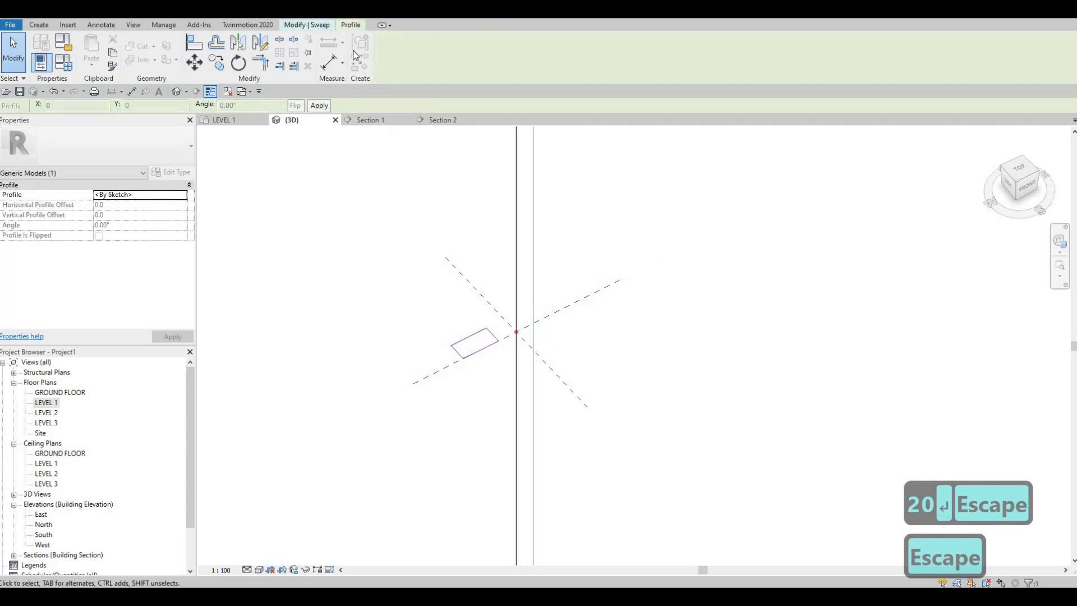
{"action": "left_click", "coordinate": [387, 62]}
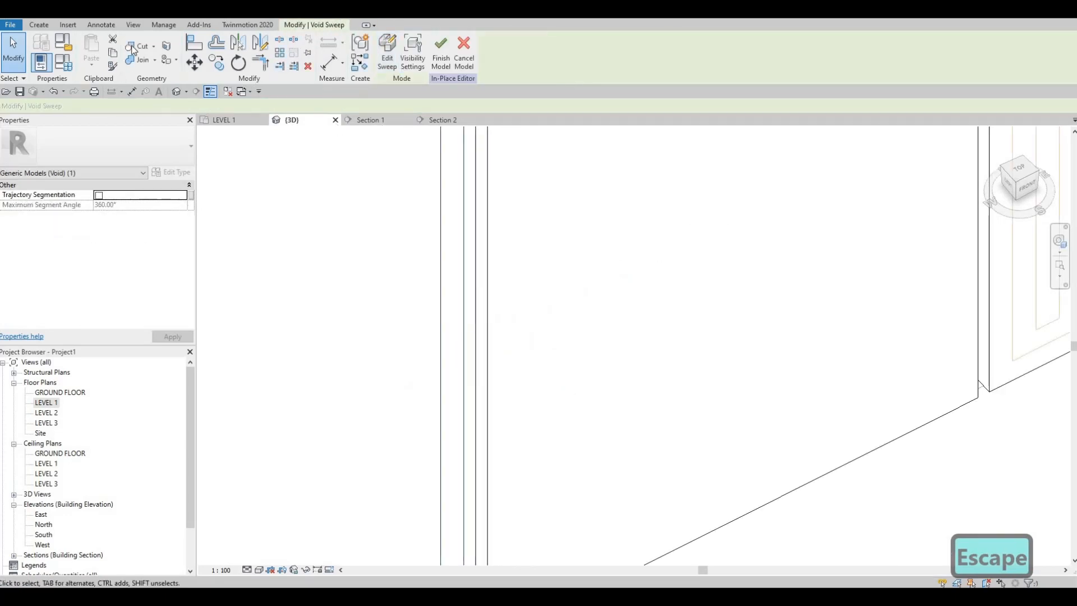
{"action": "key", "text": "c"}
{"action": "key", "text": "g"}
{"action": "scroll", "coordinate": [516, 305], "scroll_direction": "down", "scroll_amount": 5}
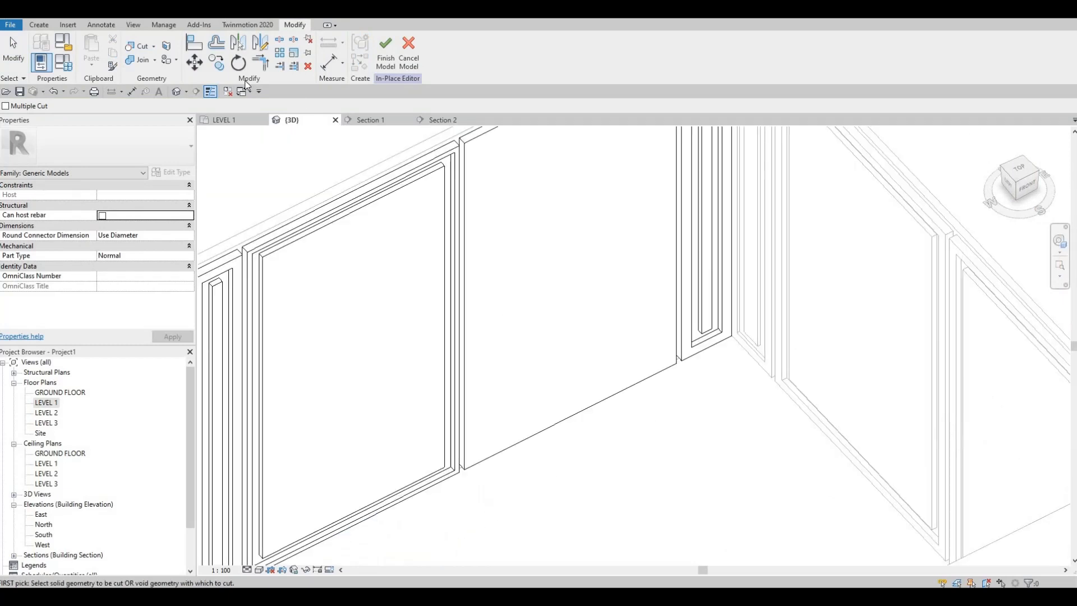
Step: Start a new void sweep and pick the right wide panel's top edge and its vertical edge at the middle gap as path
{"action": "left_click", "coordinate": [39, 24]}
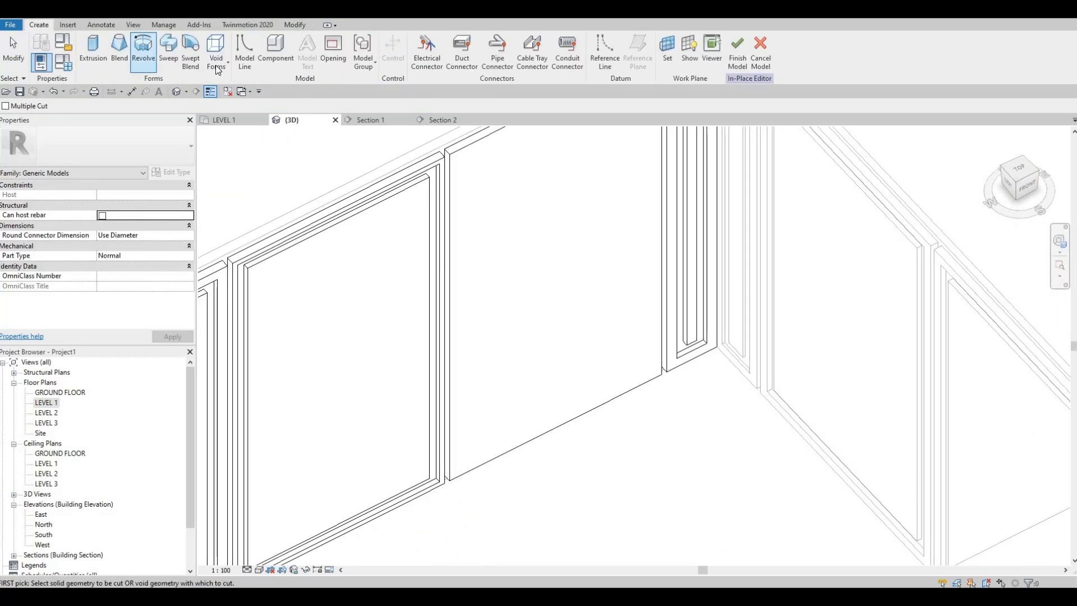
{"action": "left_click", "coordinate": [216, 53]}
{"action": "left_click", "coordinate": [247, 152]}
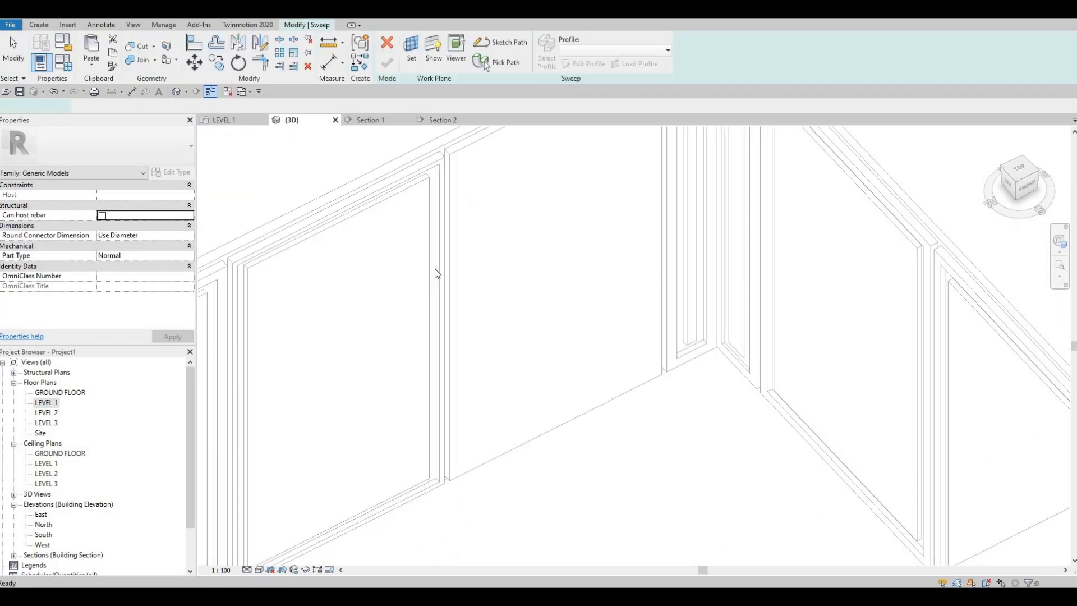
{"action": "middle_click_drag", "start_coordinate": [467, 192], "coordinate": [443, 243]}
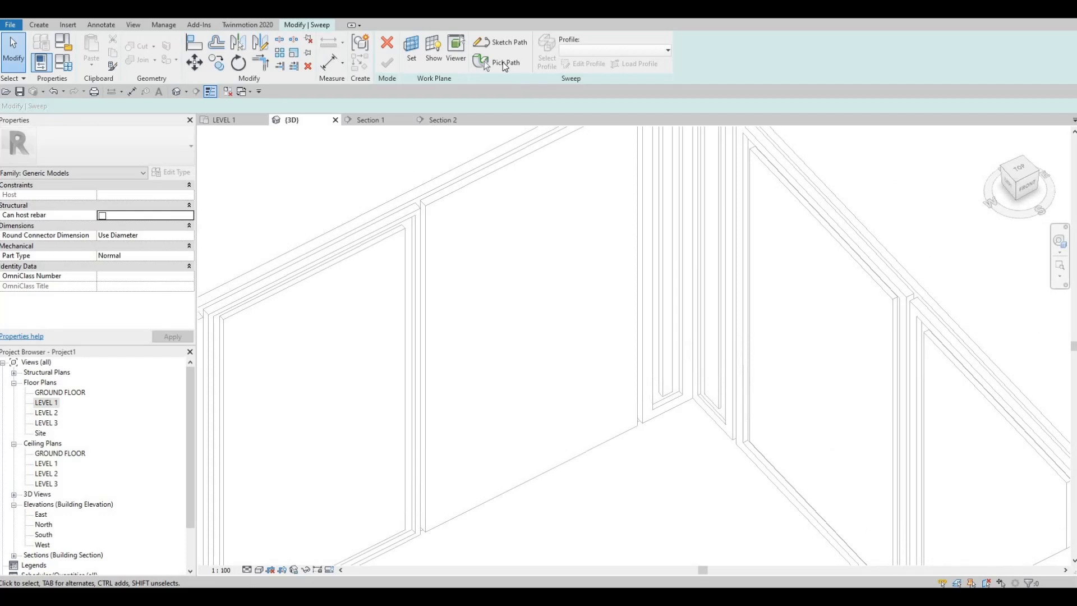
{"action": "left_click", "coordinate": [493, 172]}
{"action": "left_click", "coordinate": [426, 227]}
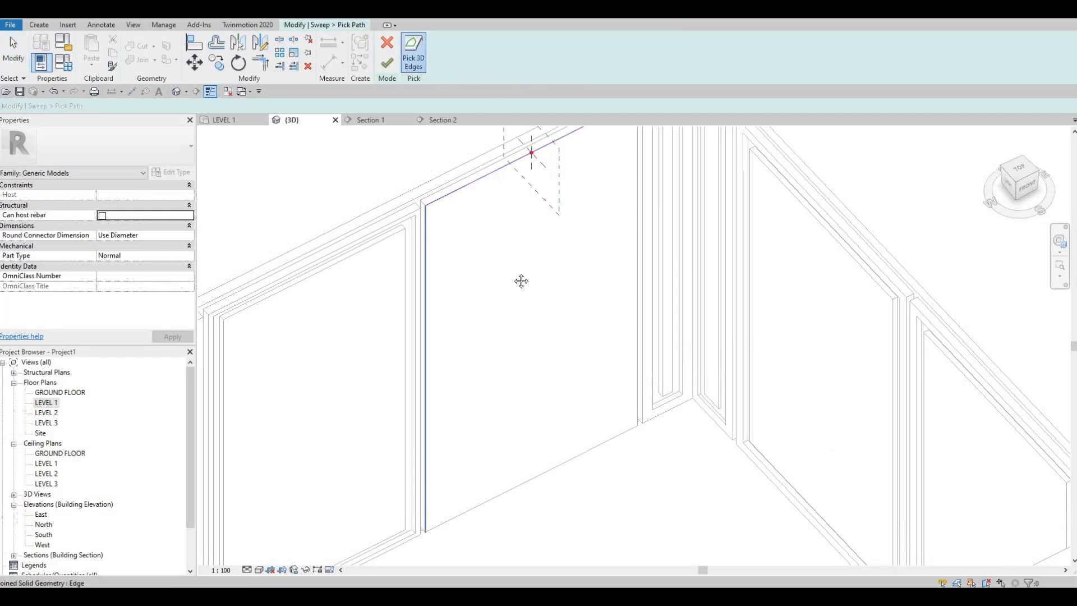
Step: Add the right wide panel's other vertical edge and bottom edge to close the sweep path, and finish the path
{"action": "middle_click_drag", "start_coordinate": [594, 239], "coordinate": [567, 310]}
{"action": "left_click", "coordinate": [609, 466]}
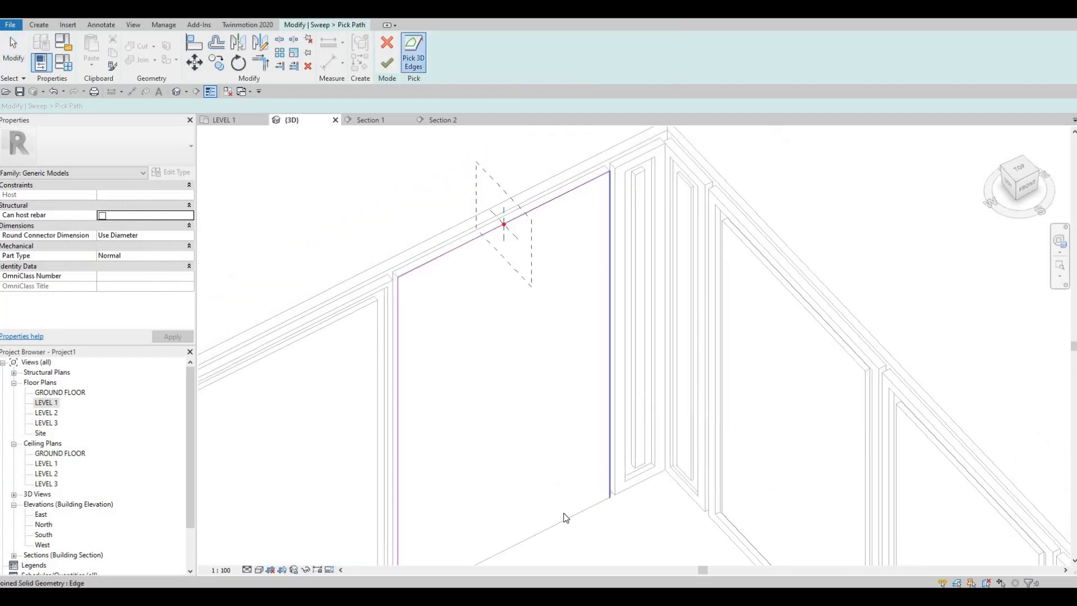
{"action": "left_click", "coordinate": [560, 521]}
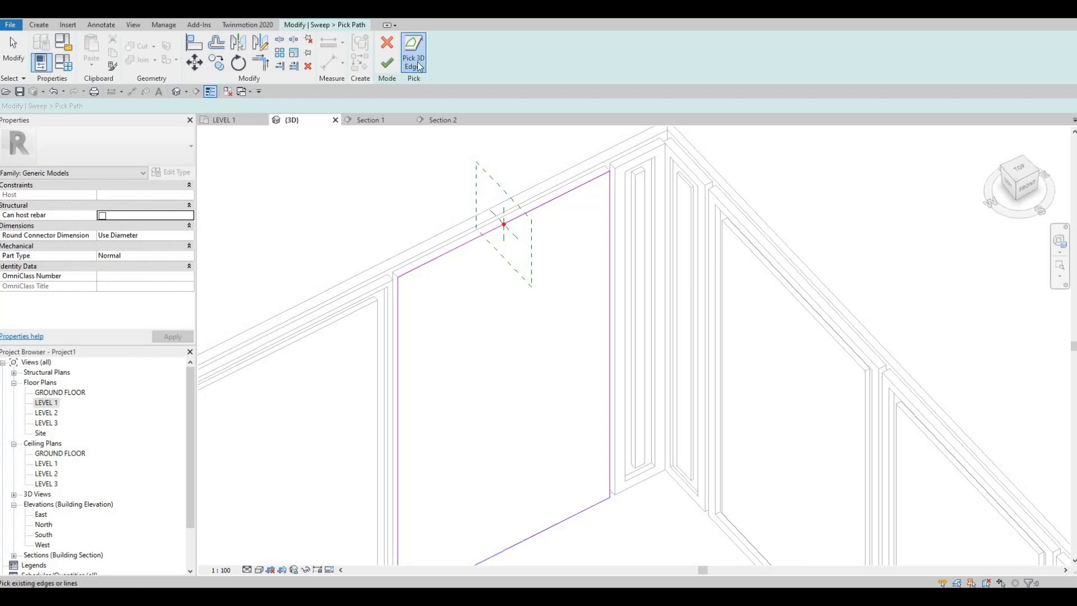
{"action": "left_click", "coordinate": [387, 62]}
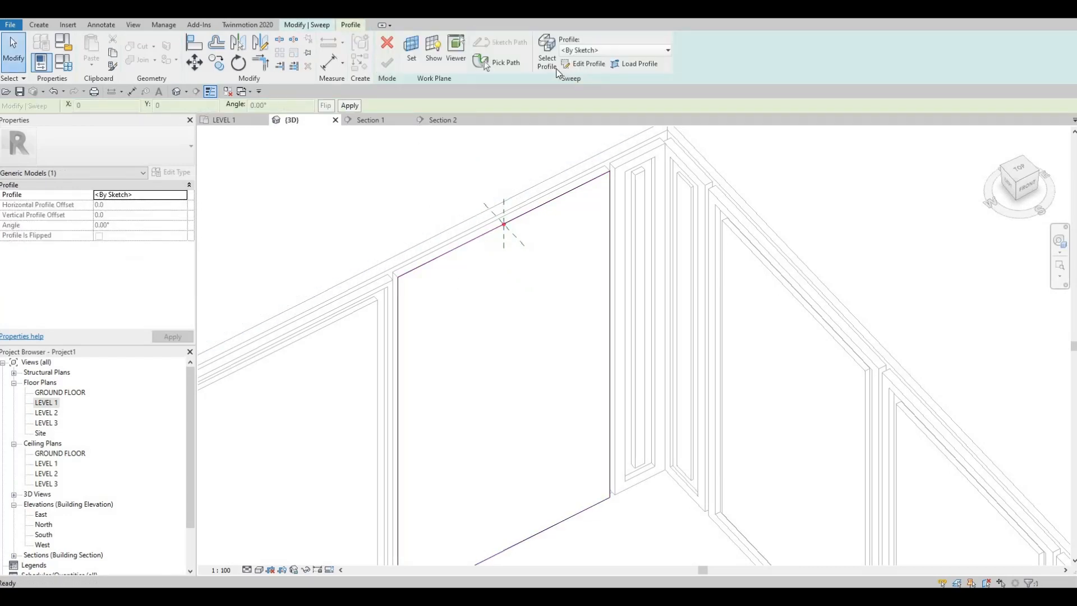
Step: Sketch a rectangular sweep profile about 25 by 10 just below the path point on the right wide panel's top edge
{"action": "left_click", "coordinate": [578, 64]}
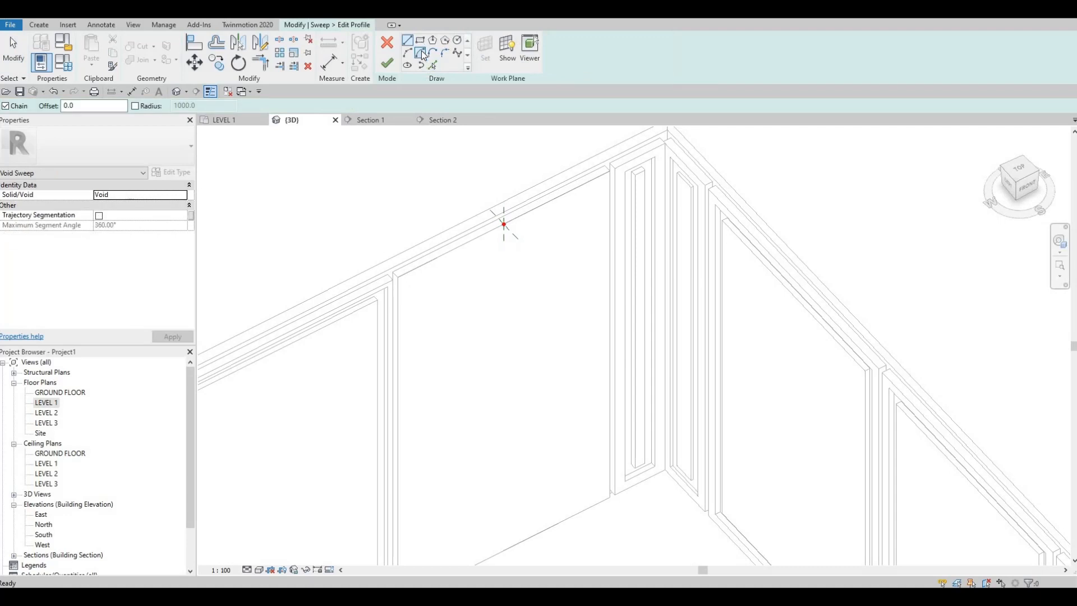
{"action": "scroll", "coordinate": [504, 228], "scroll_direction": "up", "scroll_amount": 4}
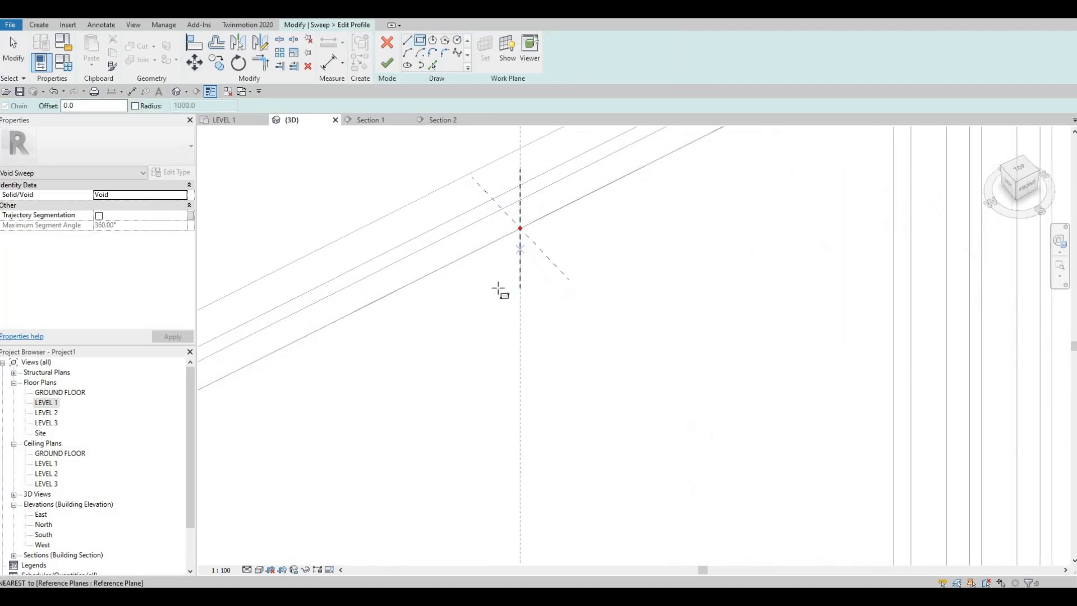
{"action": "left_click", "coordinate": [520, 249]}
{"action": "left_click", "coordinate": [507, 275]}
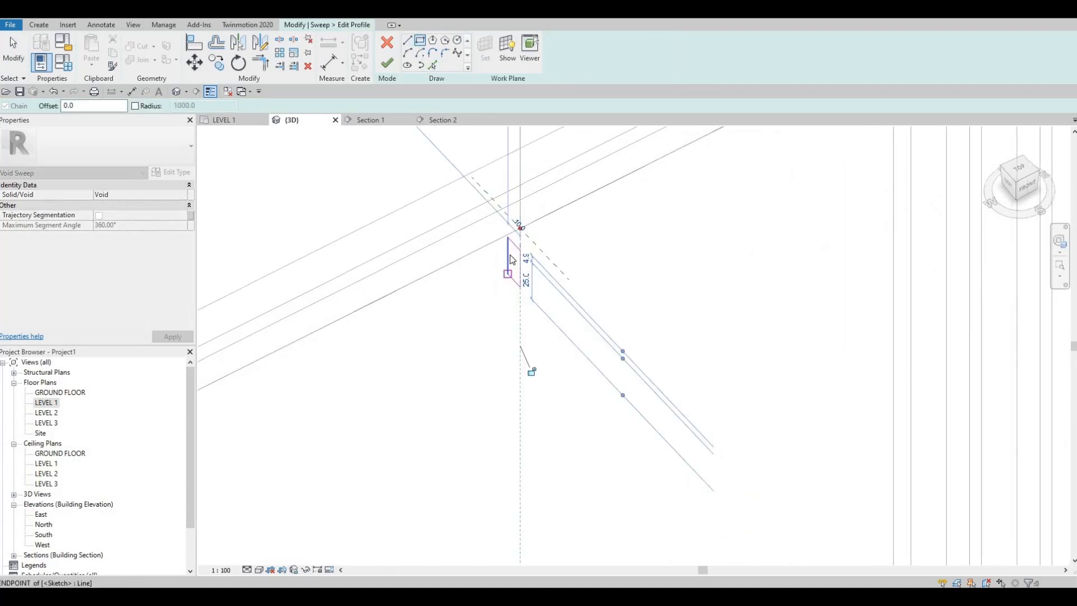
{"action": "key", "text": "Escape"}
{"action": "key", "text": "Escape"}
Step: Set the distance between the path's reference plane and the profile rectangle's upper edge to 20
{"action": "left_click", "coordinate": [516, 245]}
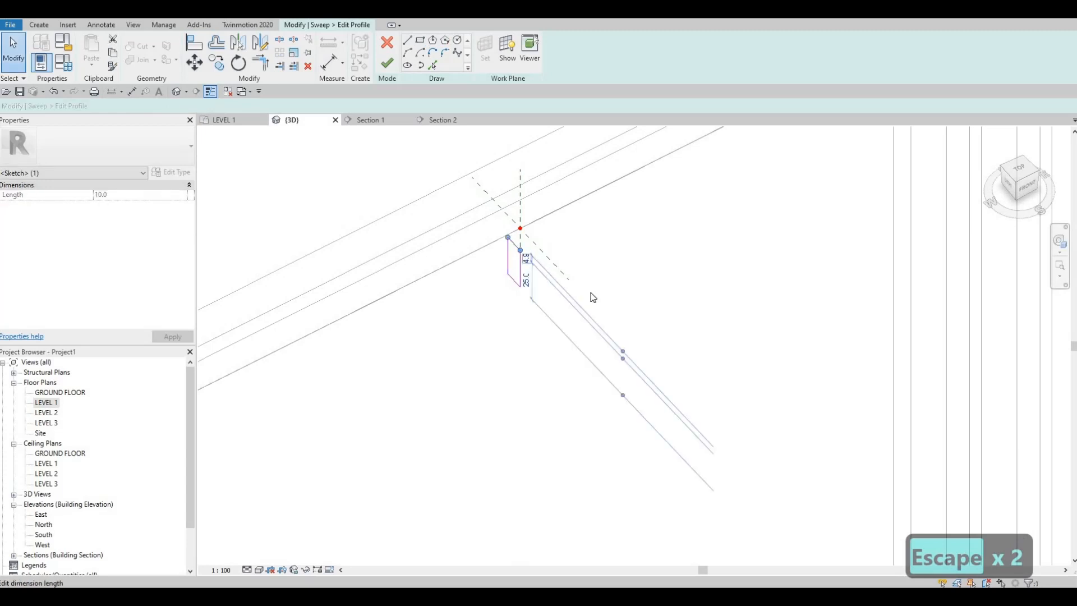
{"action": "scroll", "coordinate": [593, 297], "scroll_direction": "up", "scroll_amount": 2}
{"action": "left_click_drag", "start_coordinate": [659, 375], "coordinate": [527, 251]}
{"action": "left_click", "coordinate": [527, 250]}
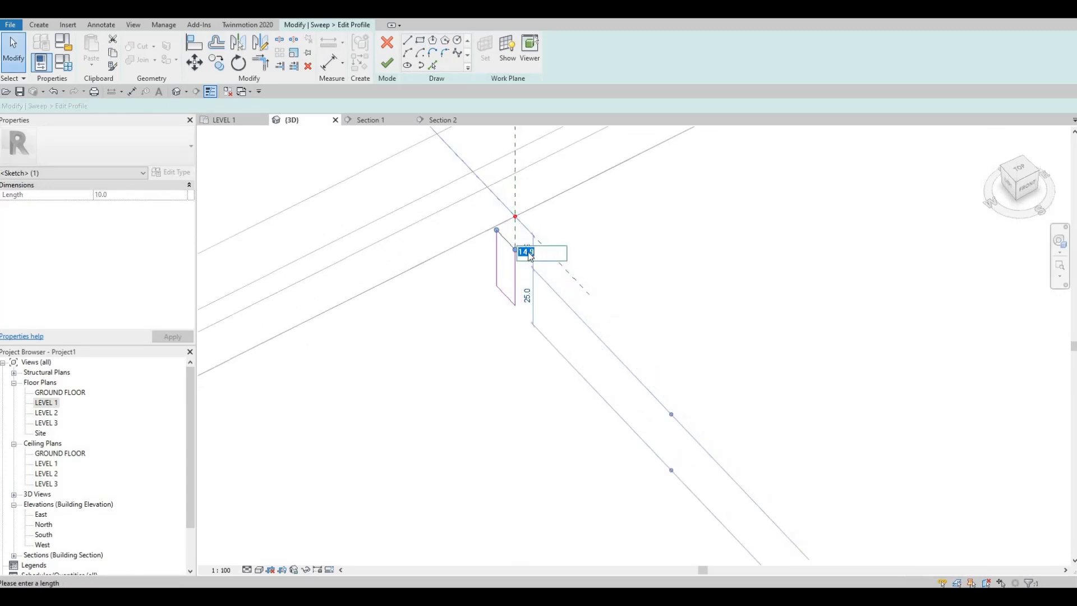
{"action": "type", "text": "20"}
{"action": "key", "text": "Return"}
Step: Set the height of the right wide panel's sweep profile rectangle to 20 by adjusting its lower edge
{"action": "left_click", "coordinate": [506, 295]}
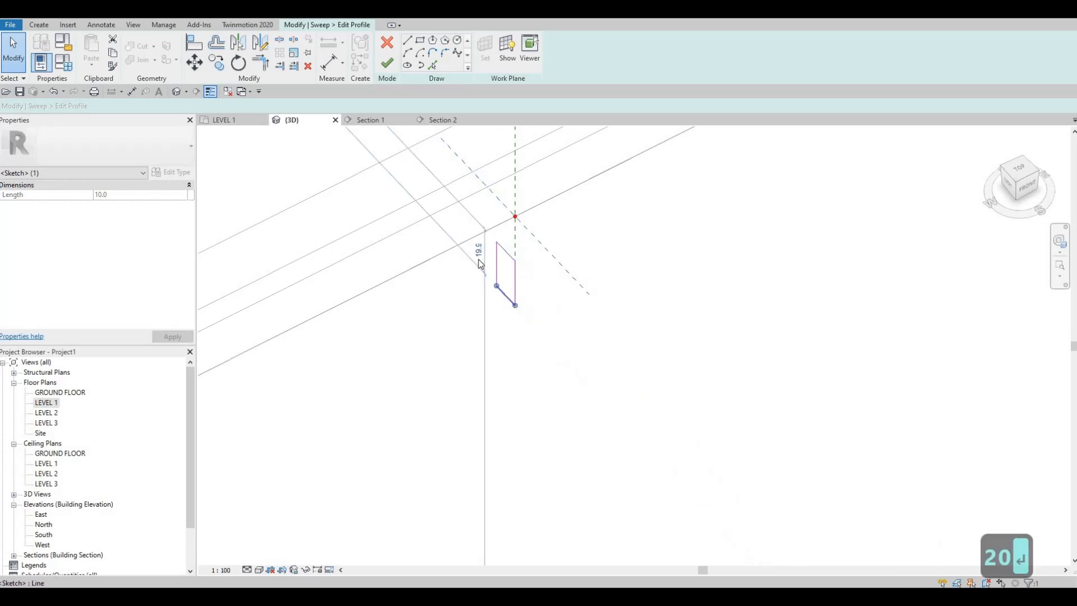
{"action": "left_click", "coordinate": [478, 254]}
{"action": "type", "text": "20"}
{"action": "key", "text": "Return"}
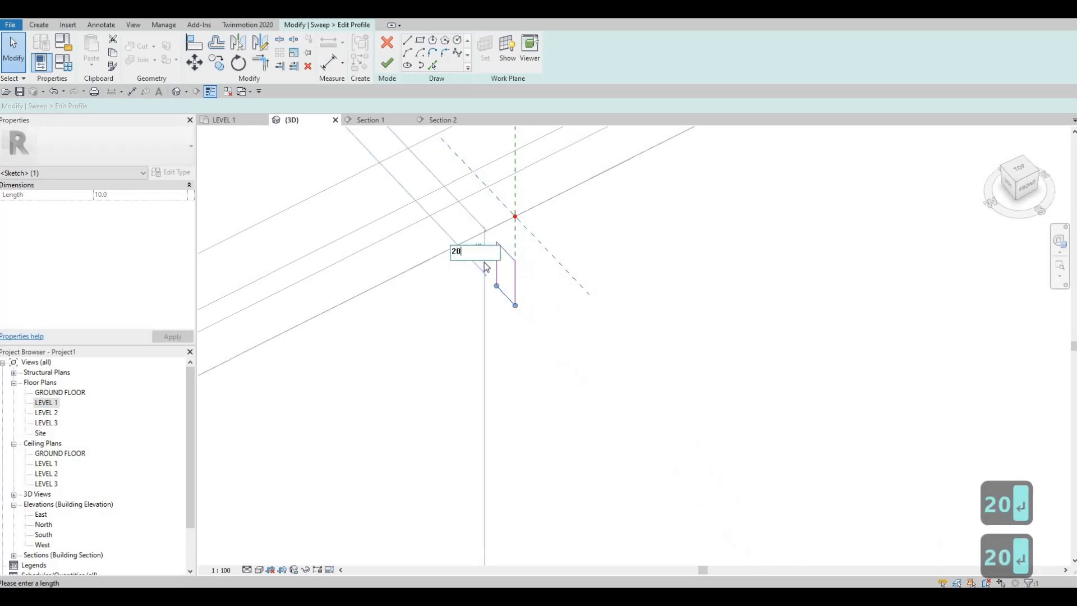
{"action": "left_click", "coordinate": [497, 266]}
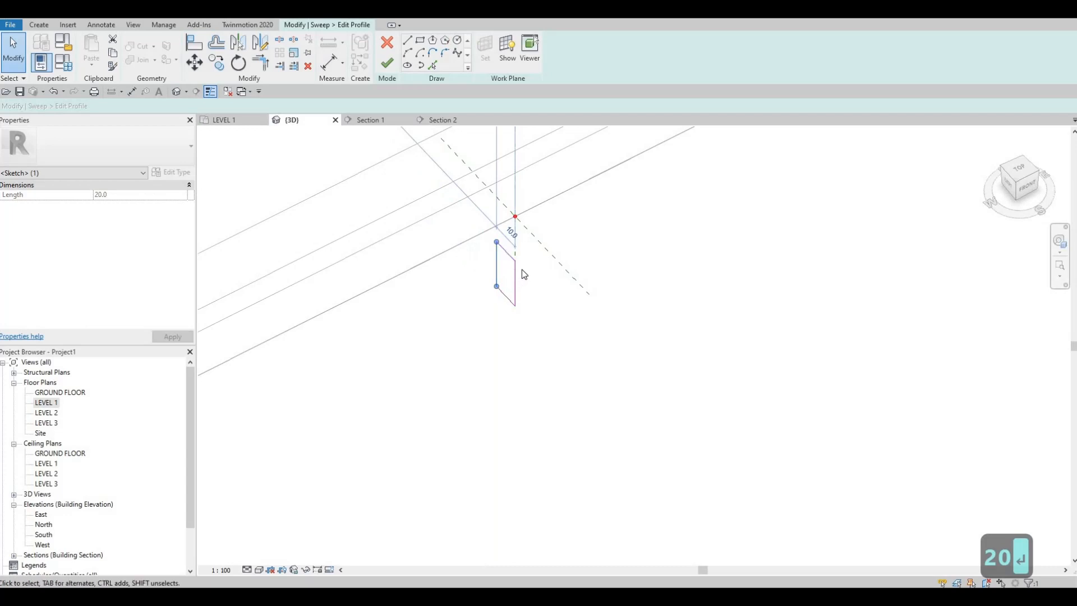
Step: Finish the void sweep on the right wide panel and the in-place model, dismissing the save reminder
{"action": "scroll", "coordinate": [520, 272], "scroll_direction": "down", "scroll_amount": 1}
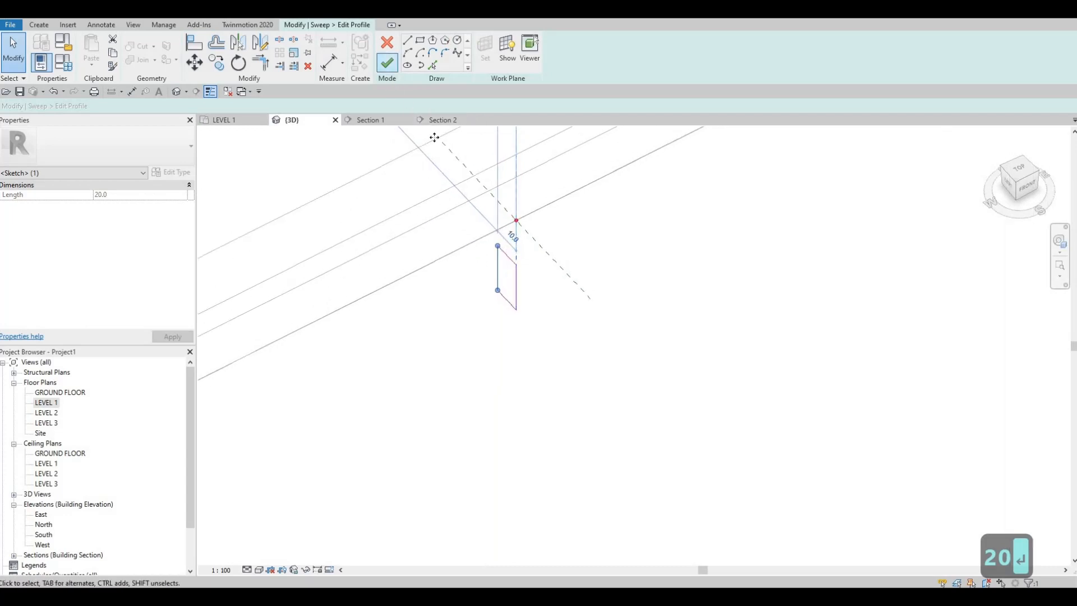
{"action": "left_click", "coordinate": [387, 62]}
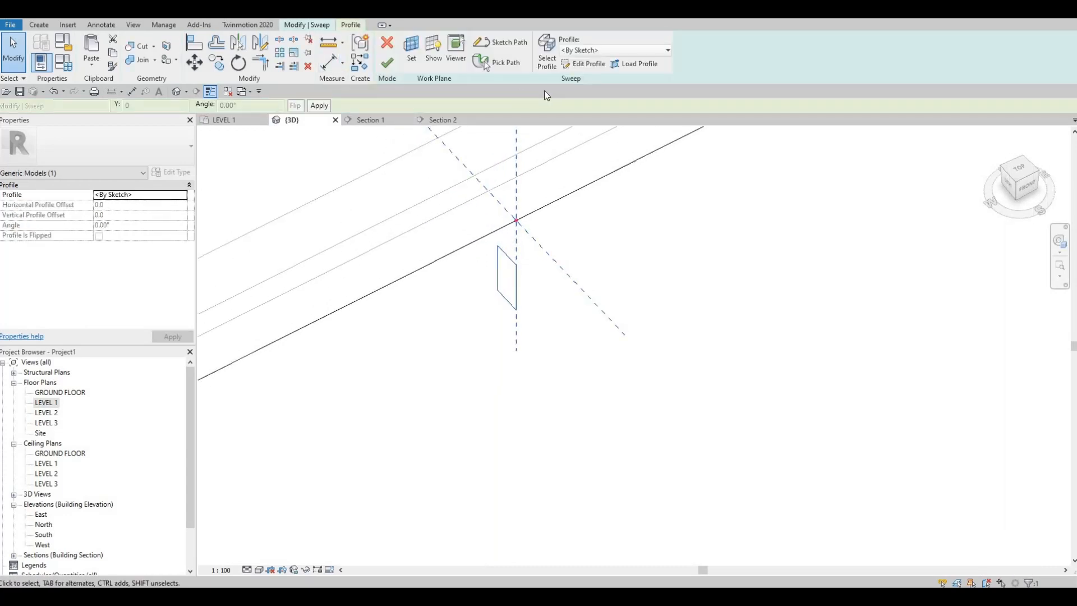
{"action": "left_click", "coordinate": [388, 65]}
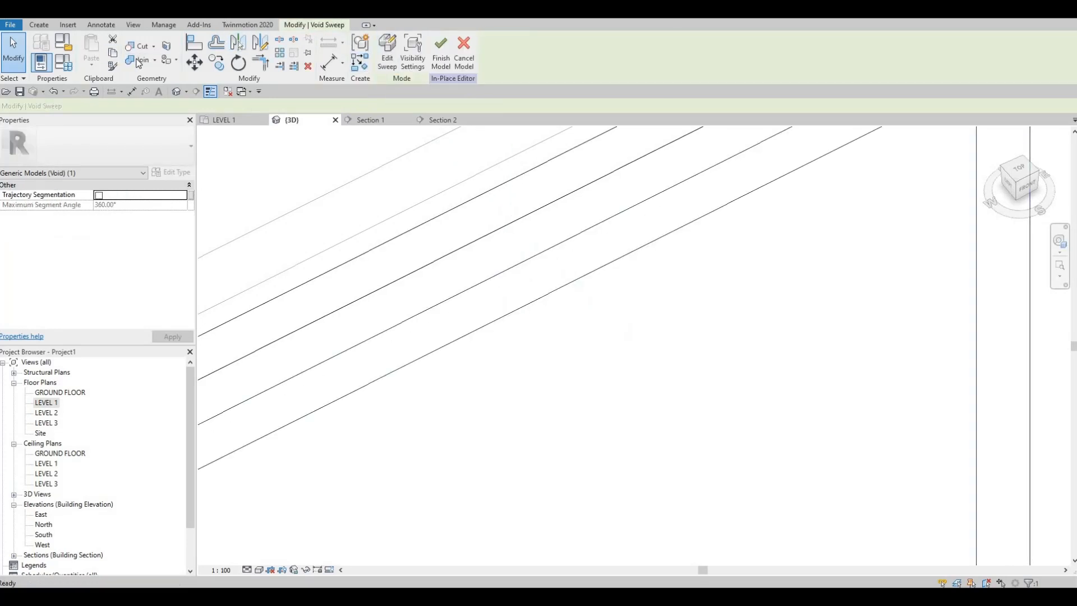
{"action": "left_click", "coordinate": [138, 60]}
{"action": "left_click", "coordinate": [500, 294]}
{"action": "scroll", "coordinate": [498, 289], "scroll_direction": "down", "scroll_amount": 5}
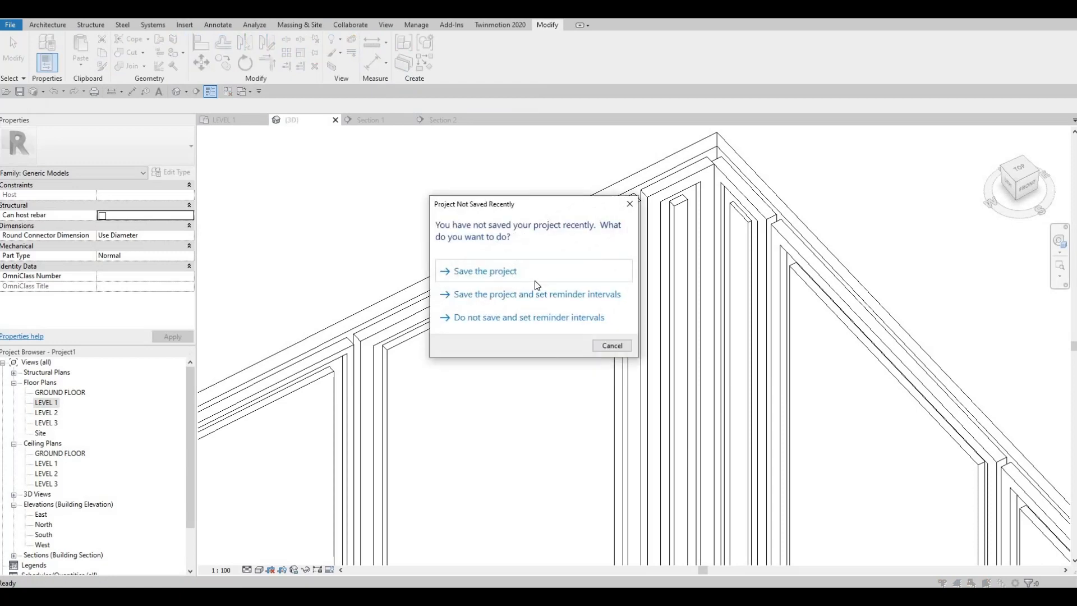
{"action": "key", "text": "Escape"}
Step: Examine the cabinet's grooved door panels from the front in the 3D view
{"action": "scroll", "coordinate": [713, 367], "scroll_direction": "down", "scroll_amount": 2}
{"action": "middle_click_drag", "start_coordinate": [680, 332], "coordinate": [682, 303], "text": "shift"}
{"action": "scroll", "coordinate": [682, 303], "scroll_direction": "down", "scroll_amount": 8}
{"action": "scroll", "coordinate": [566, 260], "scroll_direction": "up", "scroll_amount": 6}
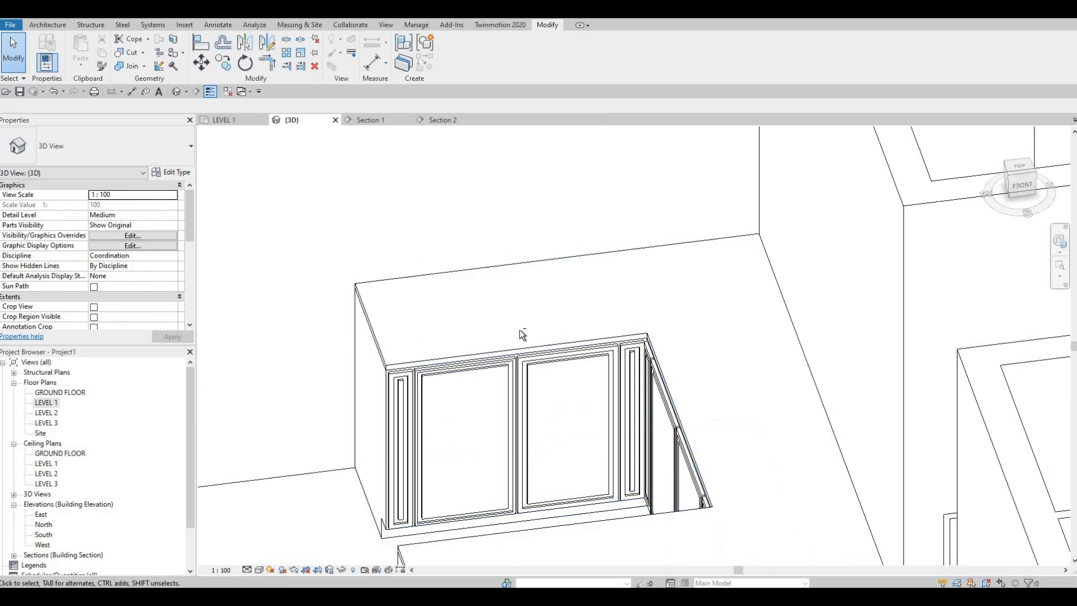
{"action": "middle_click_drag", "start_coordinate": [534, 329], "coordinate": [515, 307], "text": "shift"}
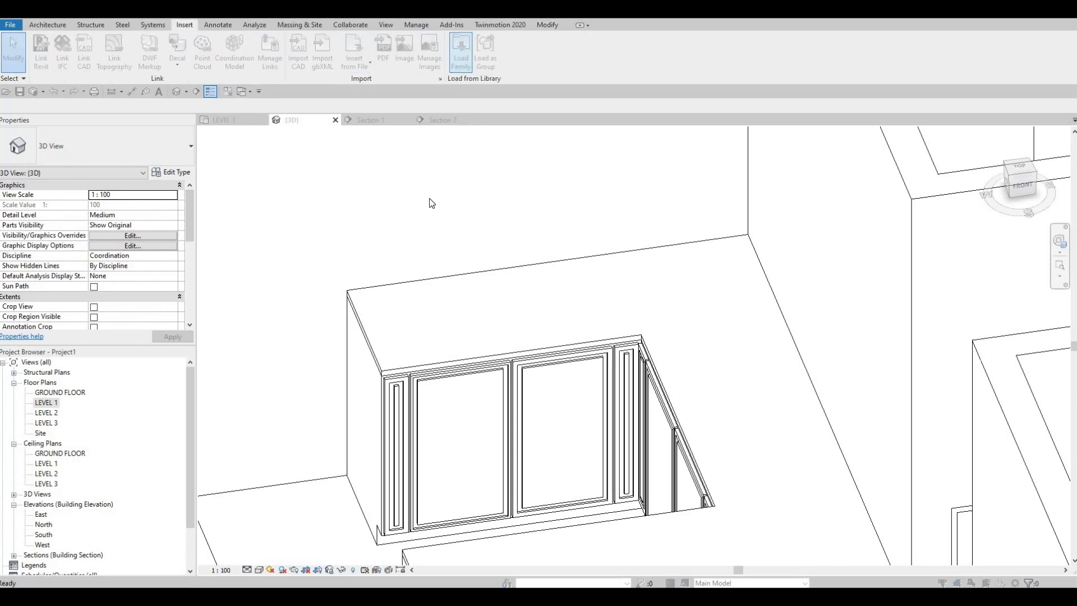
Step: Open the LEVEL 1 floor plan and start loading a family from the Canada library
{"action": "key", "text": "Escape"}
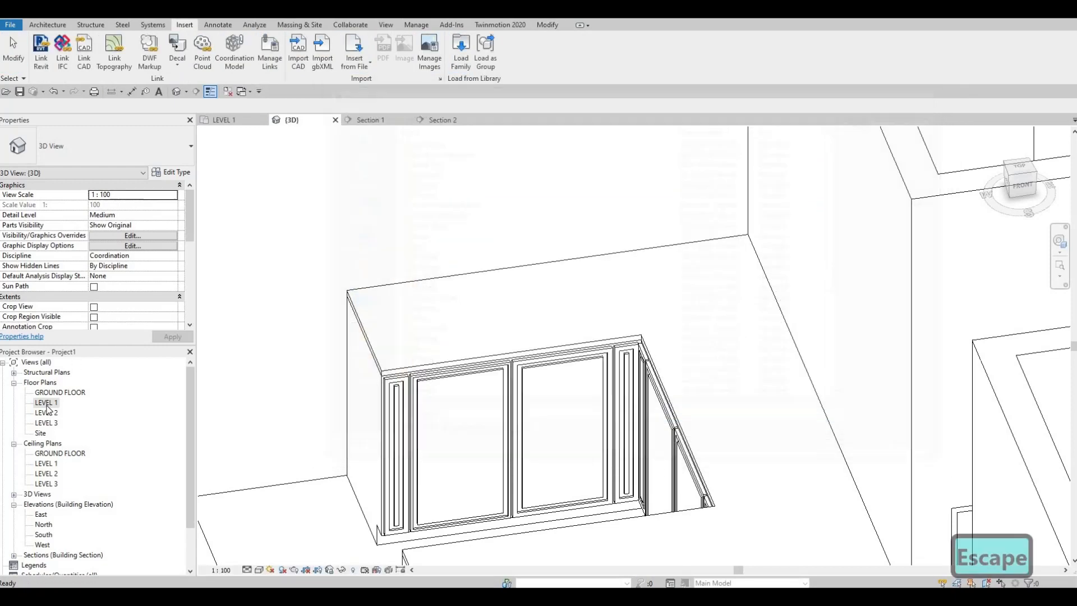
{"action": "double_click", "coordinate": [47, 403]}
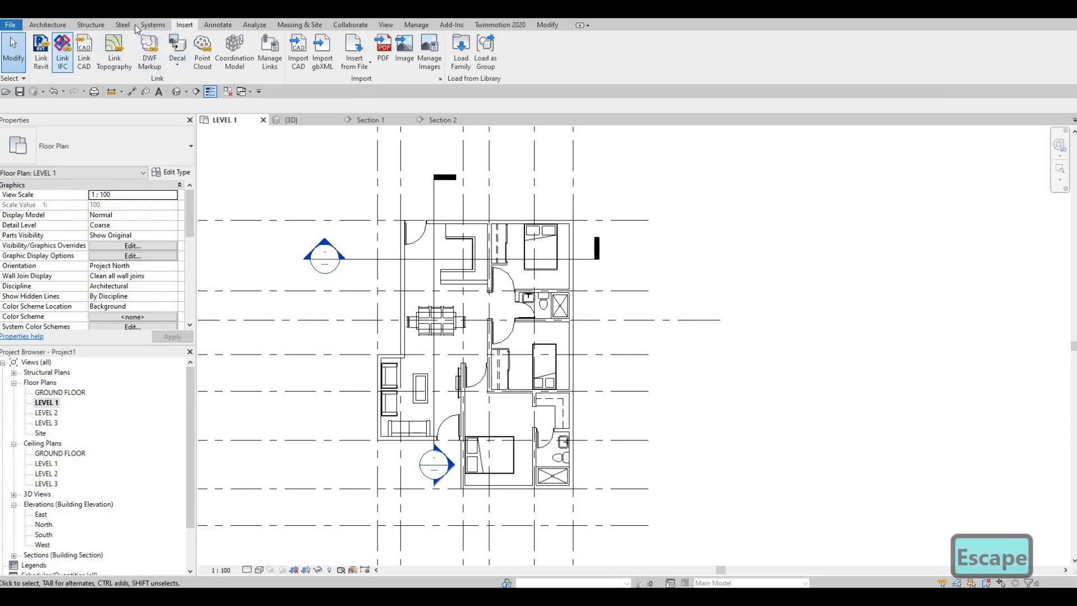
{"action": "left_click", "coordinate": [460, 52]}
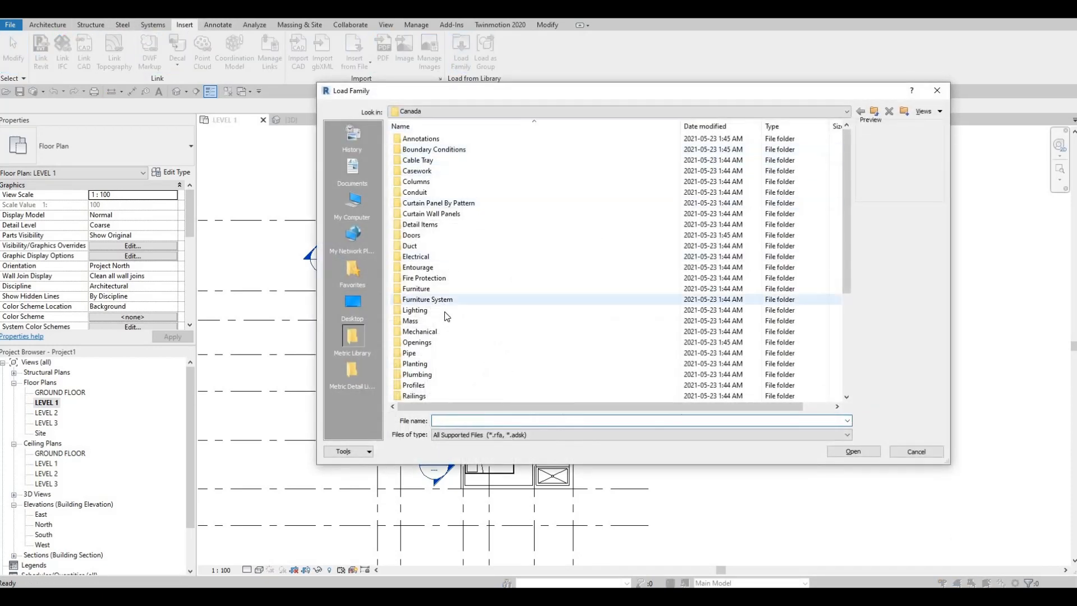
{"action": "scroll", "coordinate": [429, 302], "scroll_direction": "up", "scroll_amount": 1}
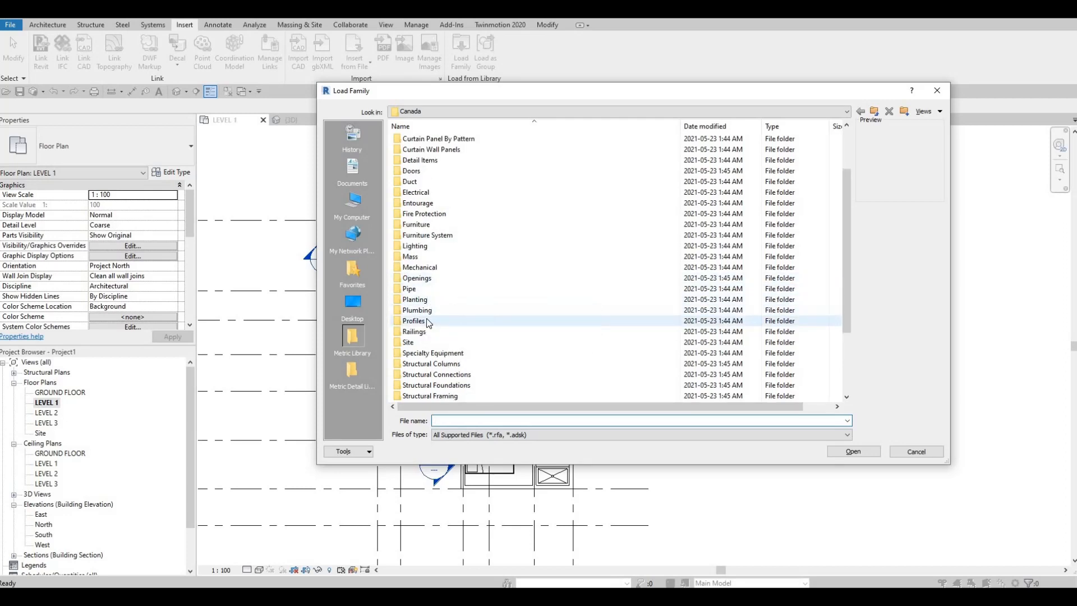
Step: Browse the Canada library to the Plumbing > Architectural > Fixtures > Sinks folder
{"action": "double_click", "coordinate": [425, 310]}
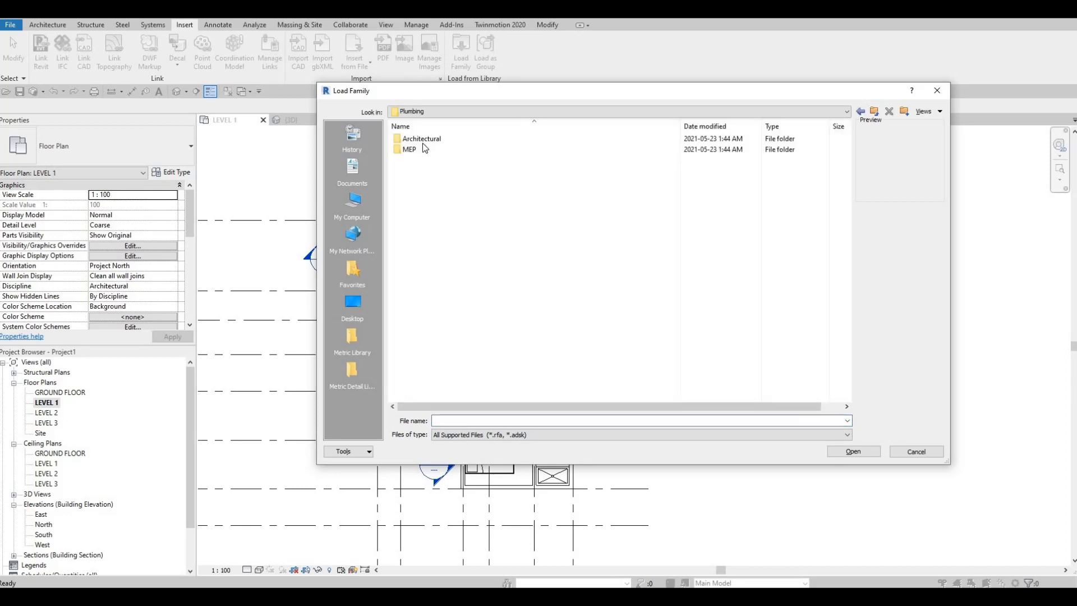
{"action": "double_click", "coordinate": [421, 138]}
{"action": "left_click", "coordinate": [425, 148]}
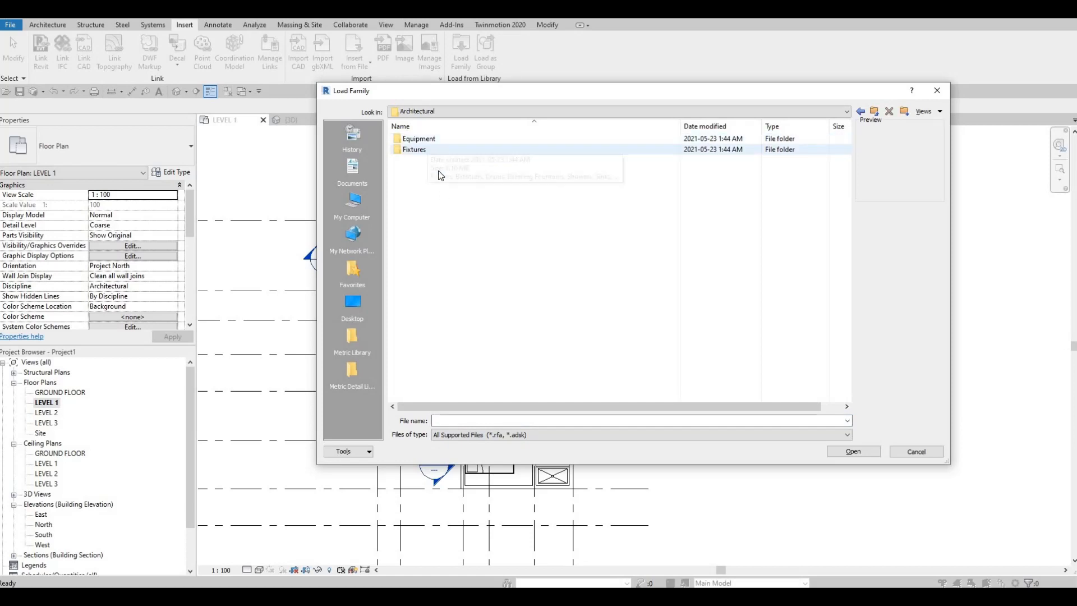
{"action": "double_click", "coordinate": [425, 181]}
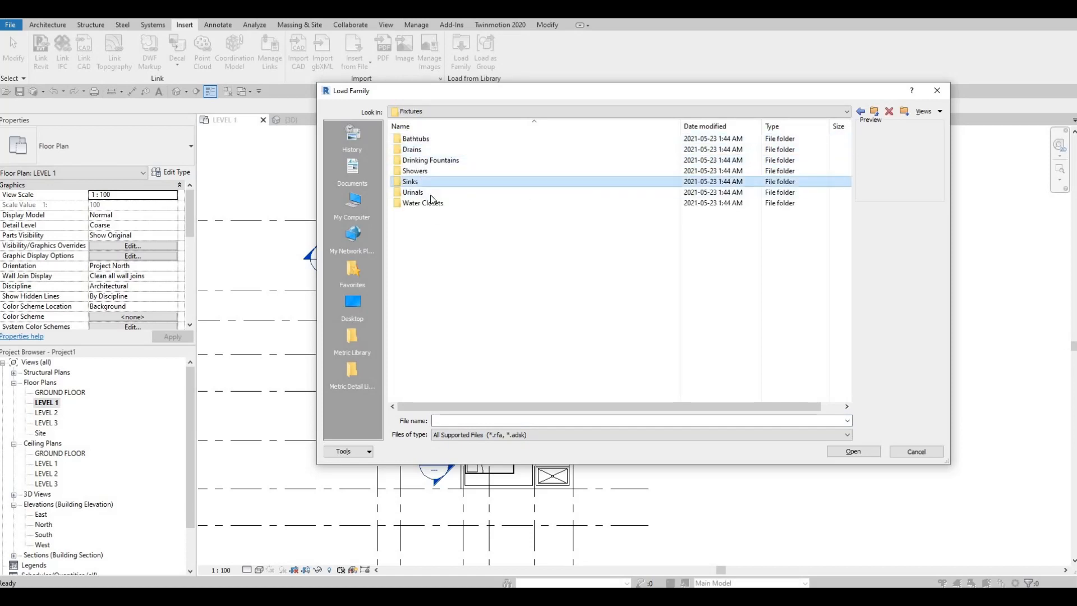
Step: Compare the kitchen sink previews and load the M_Sink Kitchen-Single family into the project
{"action": "left_click", "coordinate": [432, 171]}
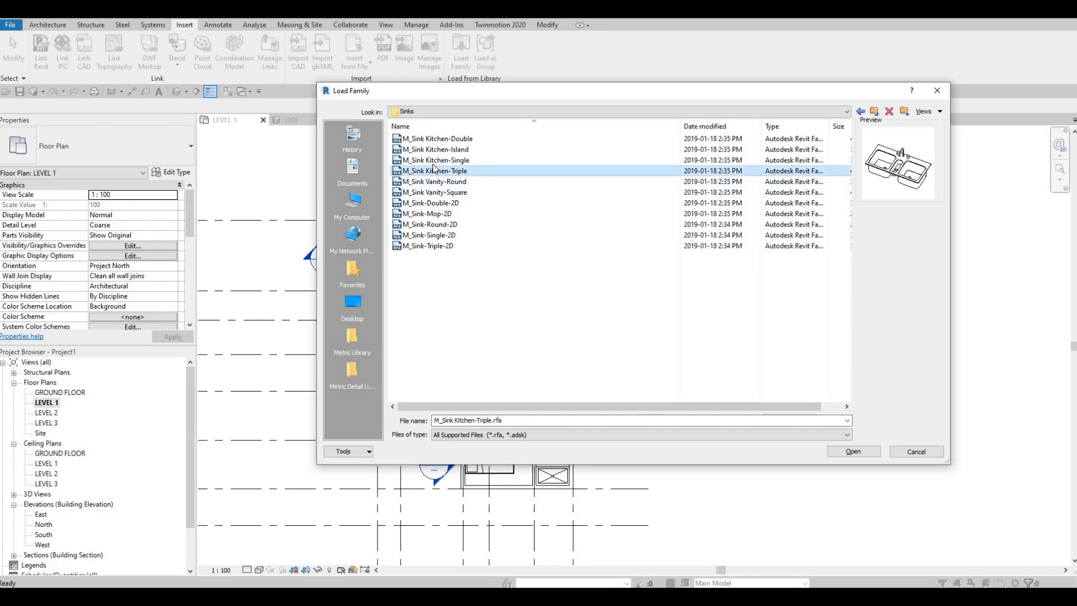
{"action": "left_click", "coordinate": [433, 161]}
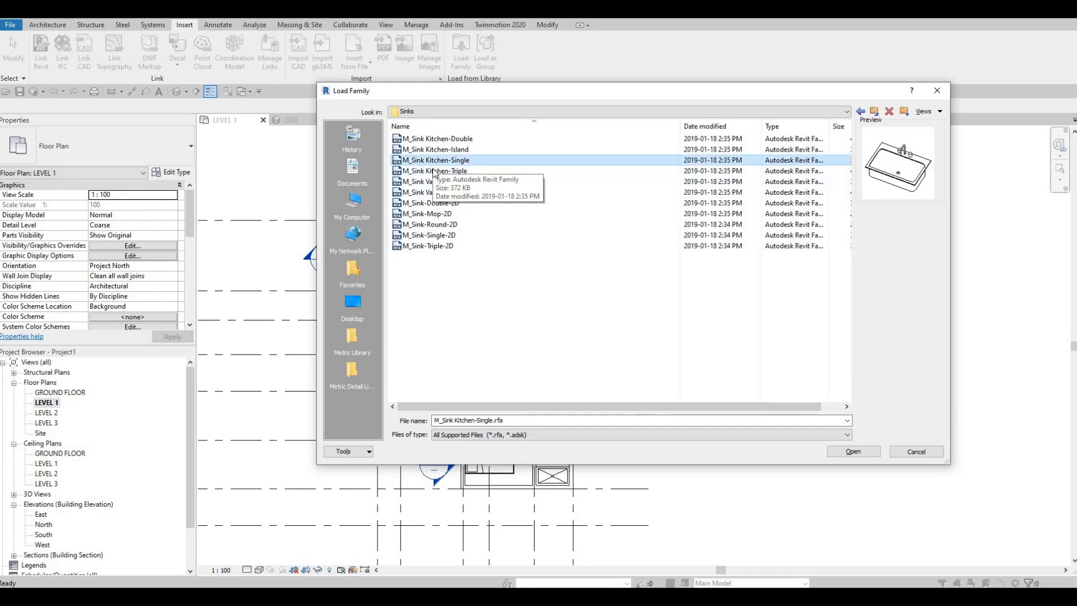
{"action": "left_click", "coordinate": [435, 149]}
{"action": "left_click", "coordinate": [434, 169]}
{"action": "left_click", "coordinate": [435, 161]}
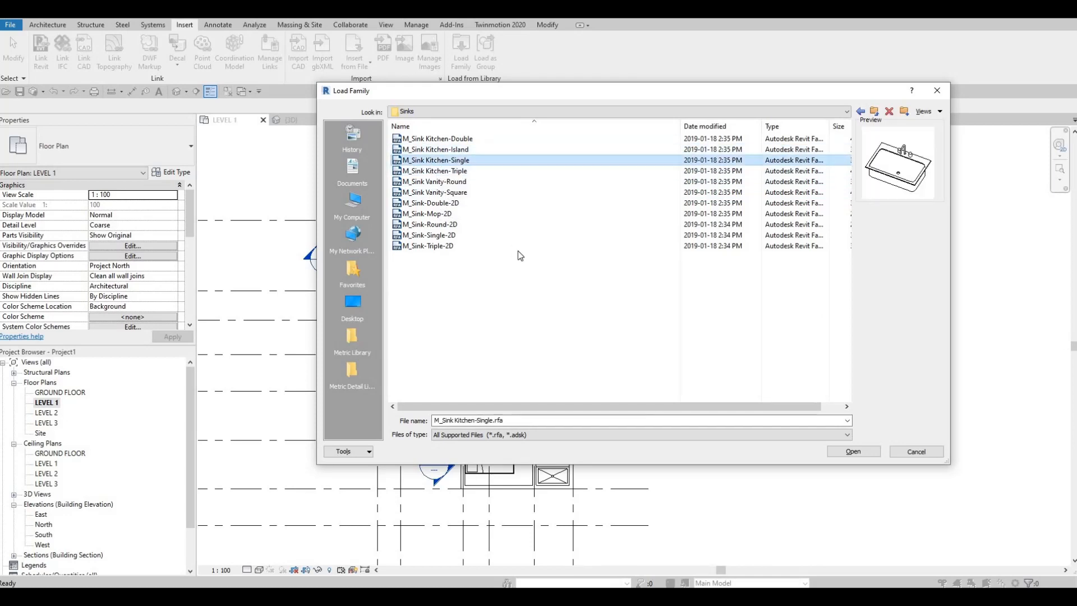
{"action": "left_click", "coordinate": [857, 450]}
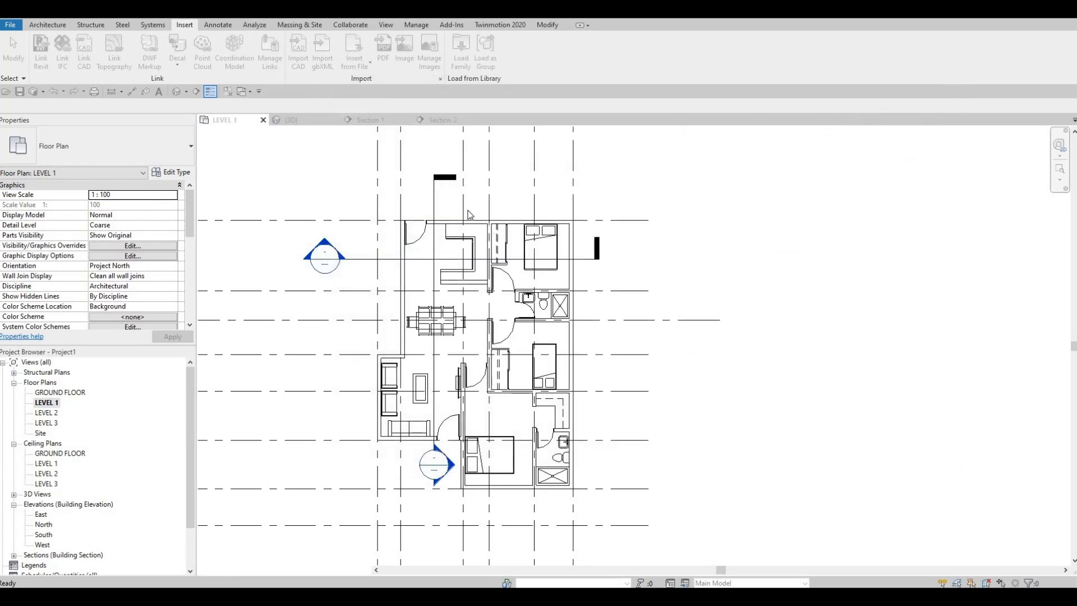
Step: Place the 760 x 535mm M_Sink Kitchen-Single component on the kitchen counter along the upper exterior wall, near grid C
{"action": "scroll", "coordinate": [470, 215], "scroll_direction": "up", "scroll_amount": 2}
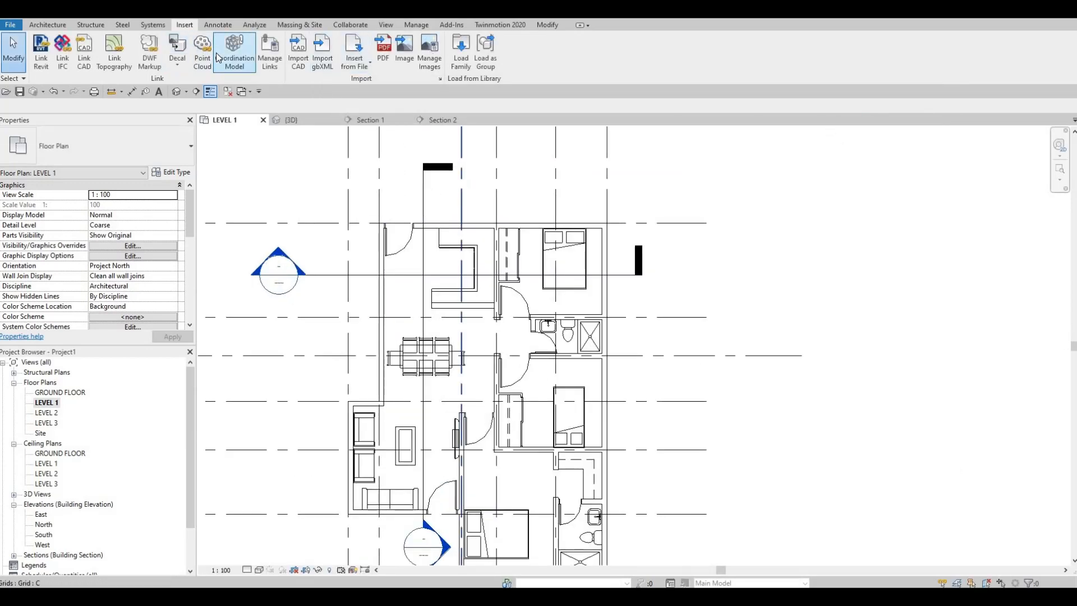
{"action": "key", "text": "c"}
{"action": "key", "text": "m"}
{"action": "scroll", "coordinate": [473, 220], "scroll_direction": "up", "scroll_amount": 2}
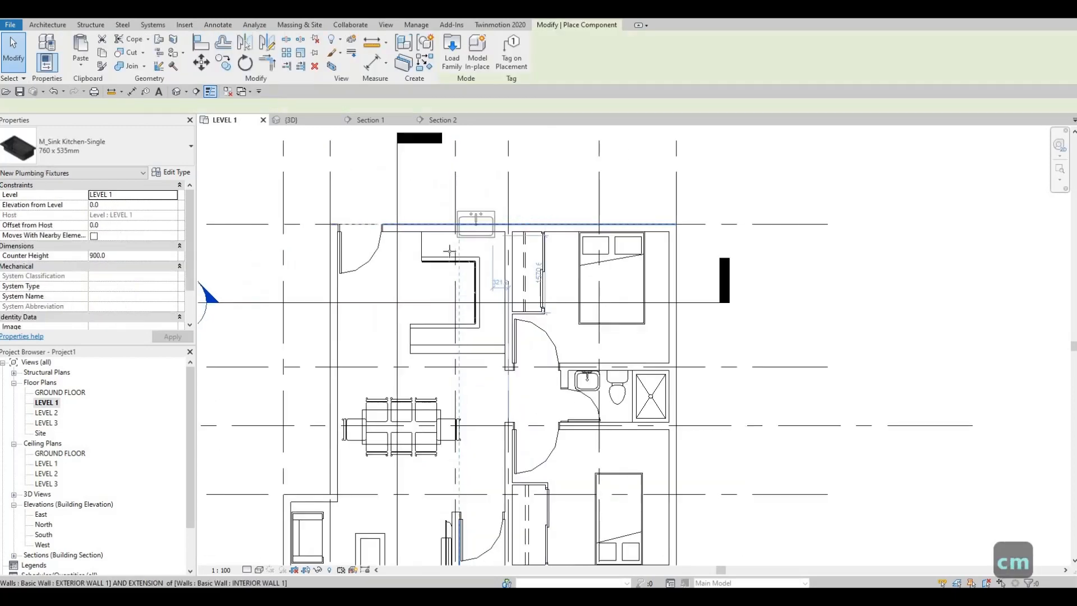
{"action": "scroll", "coordinate": [449, 251], "scroll_direction": "up", "scroll_amount": 4}
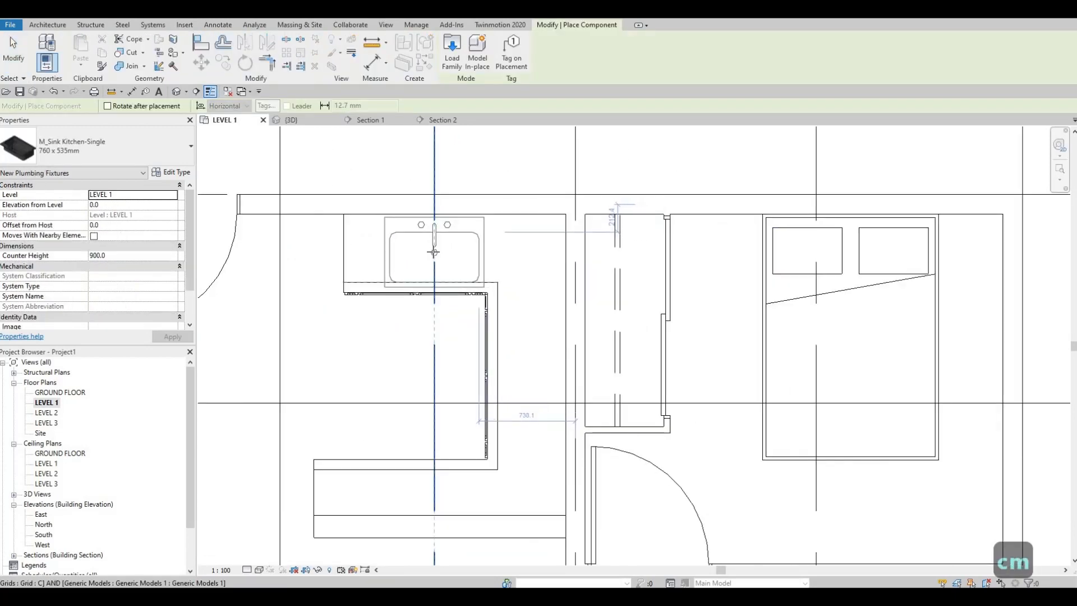
{"action": "scroll", "coordinate": [432, 250], "scroll_direction": "up", "scroll_amount": 2}
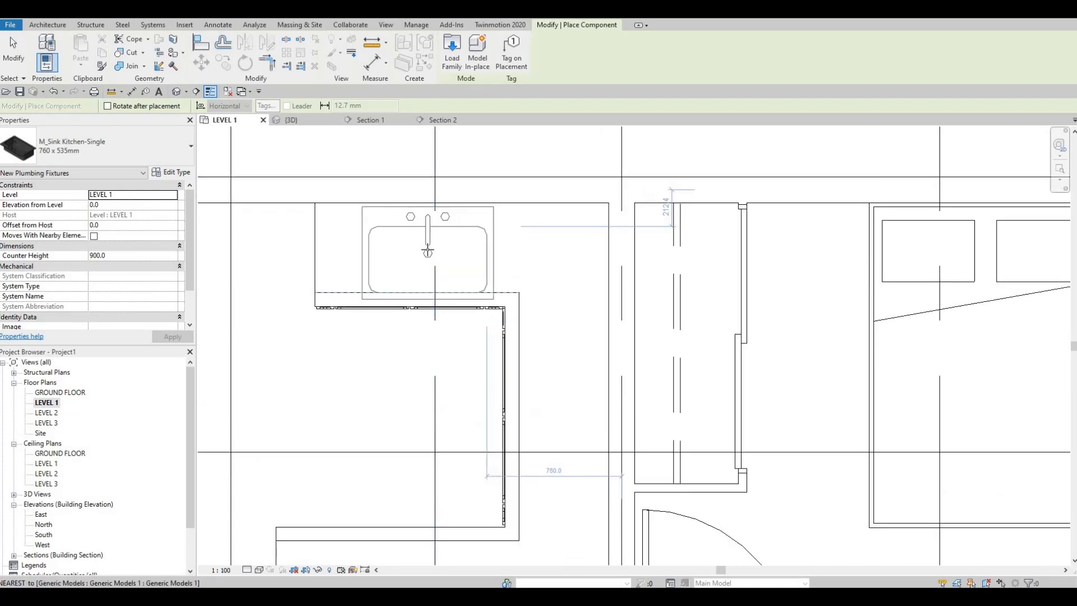
{"action": "left_click", "coordinate": [435, 247]}
{"action": "key", "text": "Escape"}
{"action": "key", "text": "Escape"}
{"action": "key", "text": "Escape"}
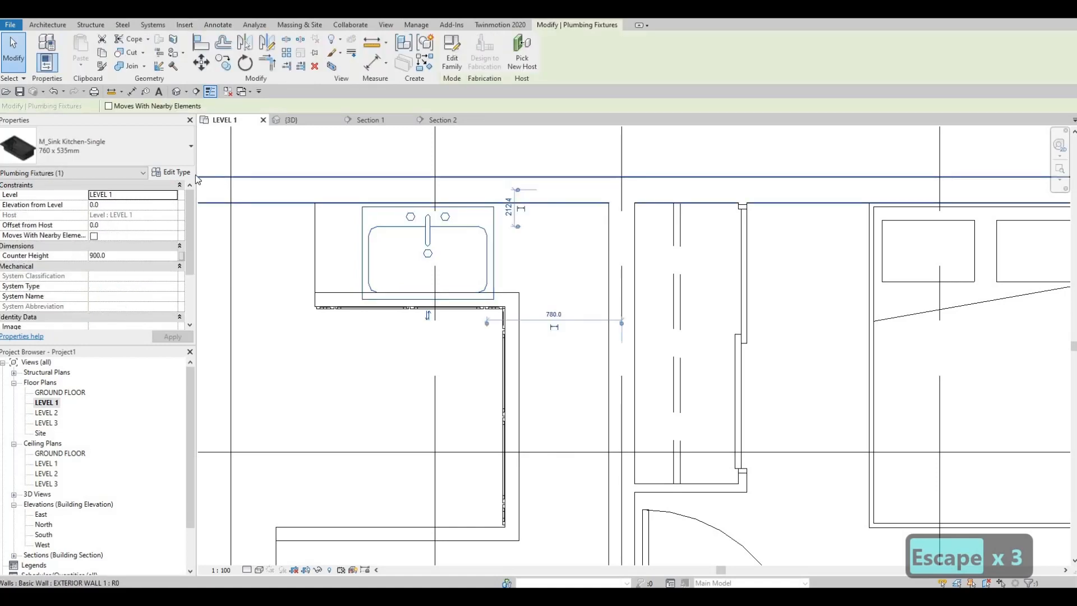
Step: Set the placed sink's type dimensions to a depth of 500 and a width of 700
{"action": "left_click", "coordinate": [172, 172]}
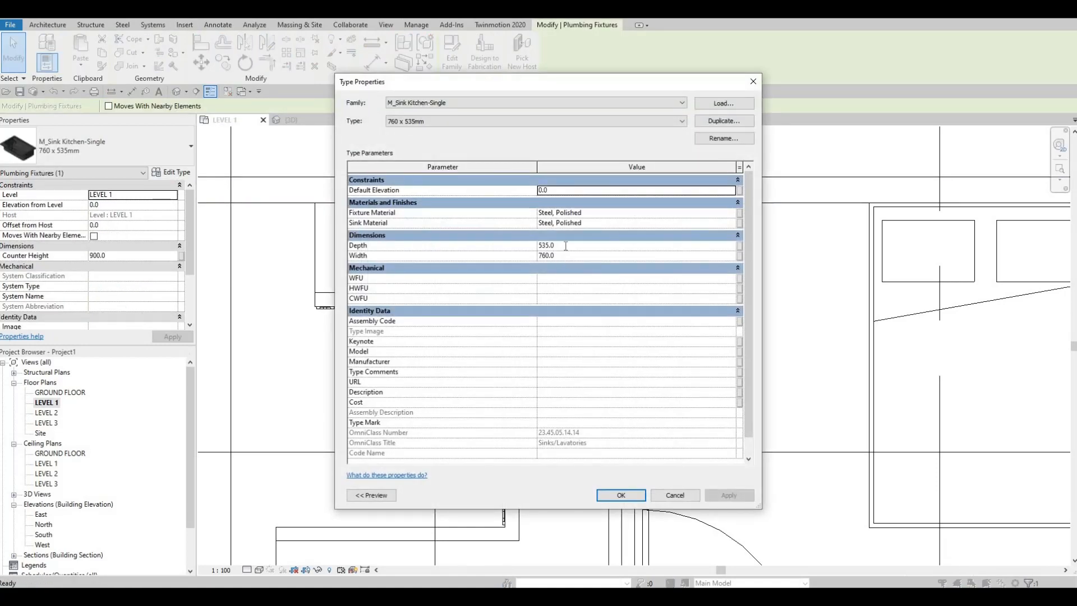
{"action": "left_click", "coordinate": [565, 246]}
{"action": "type", "text": "500"}
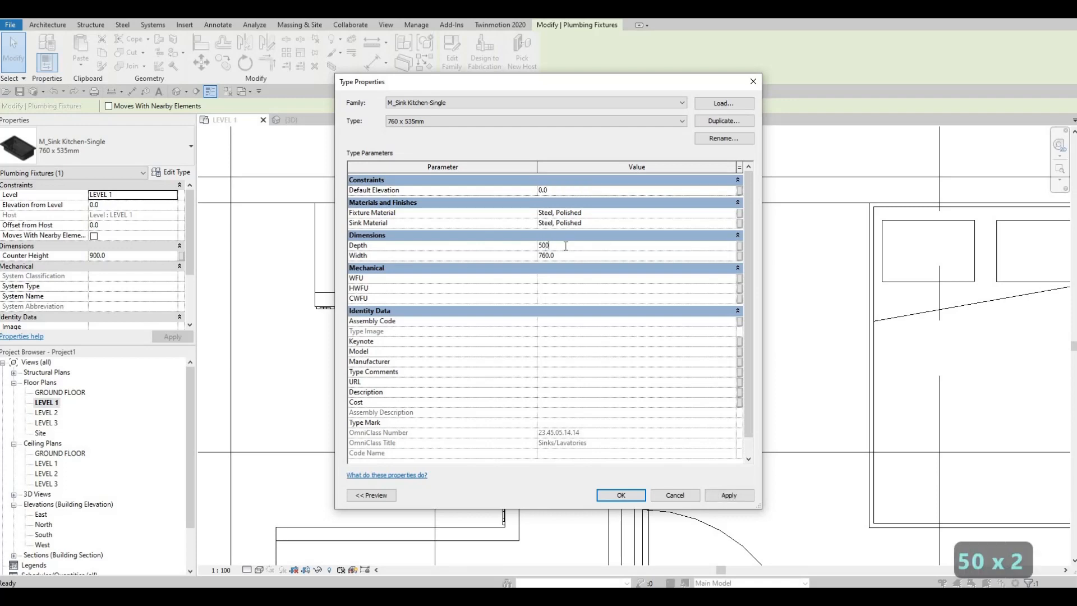
{"action": "key", "text": "Return"}
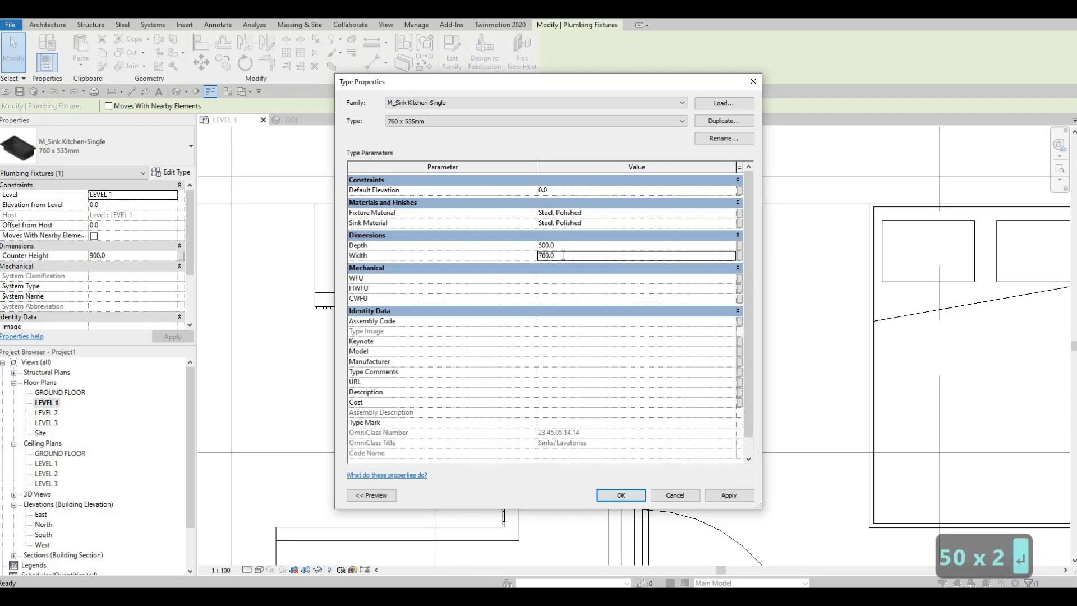
{"action": "left_click", "coordinate": [562, 255]}
{"action": "type", "text": "700"}
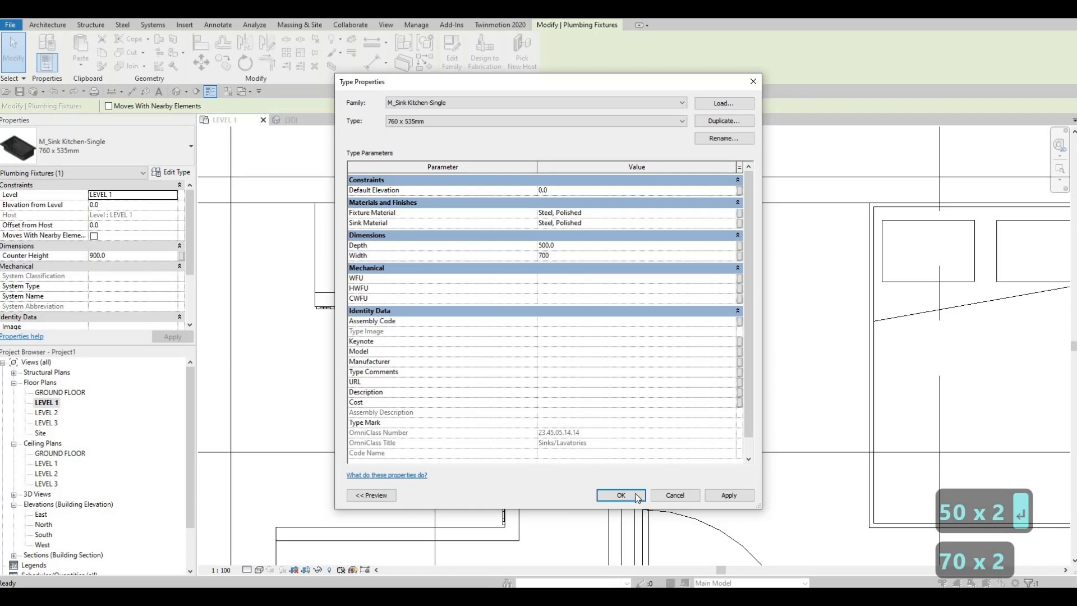
{"action": "left_click", "coordinate": [620, 495]}
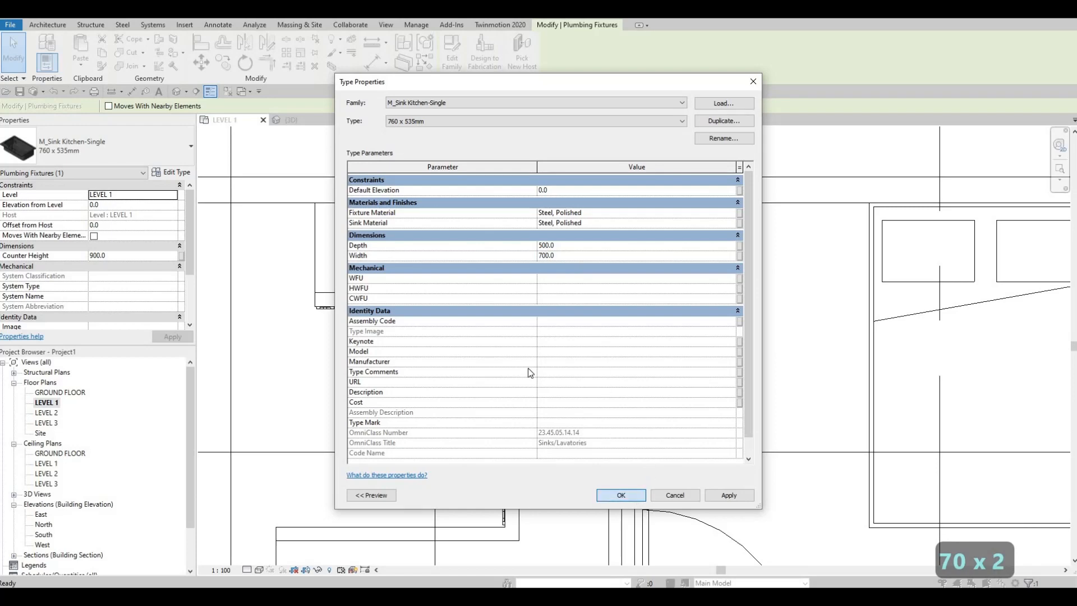
Step: Close the type properties unchanged and nudge the kitchen sink about 10 mm closer to the back wall in the Level 1 plan
{"action": "key", "text": "Escape"}
{"action": "key", "text": "Escape"}
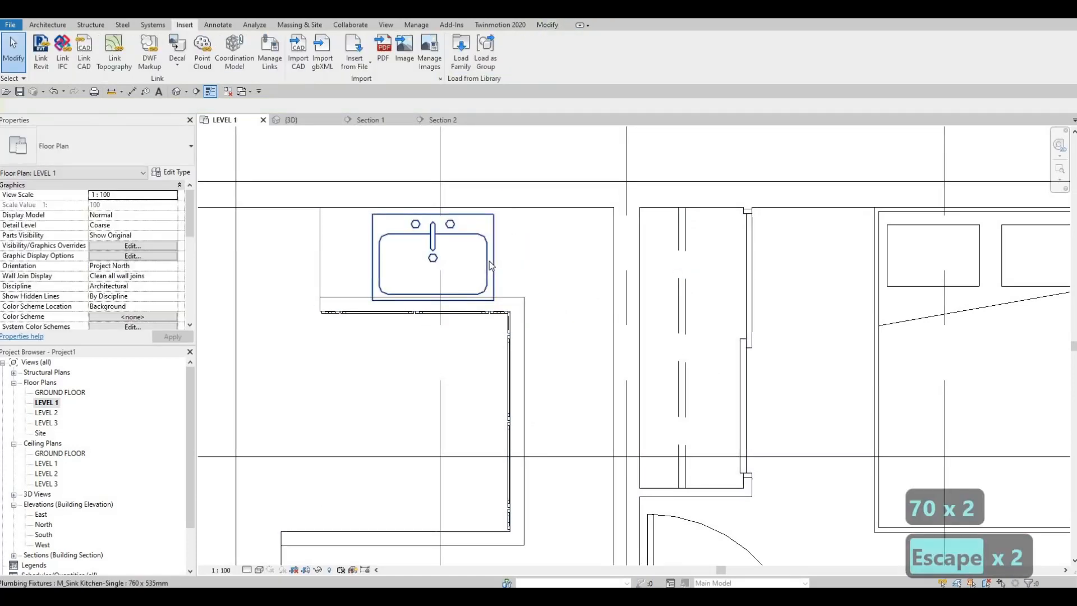
{"action": "left_click", "coordinate": [489, 261]}
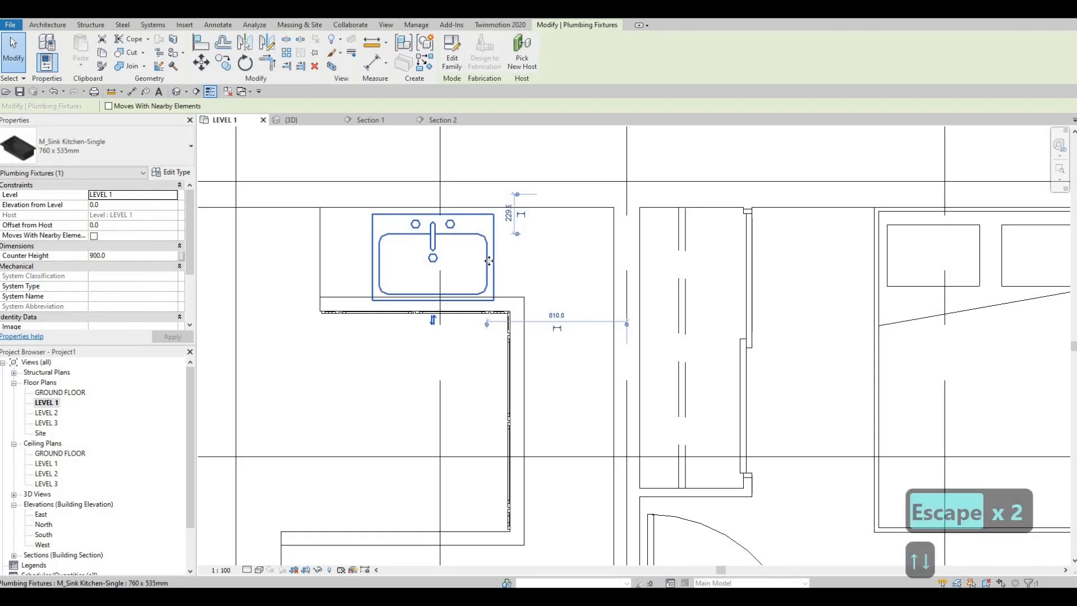
{"action": "key", "text": "Escape"}
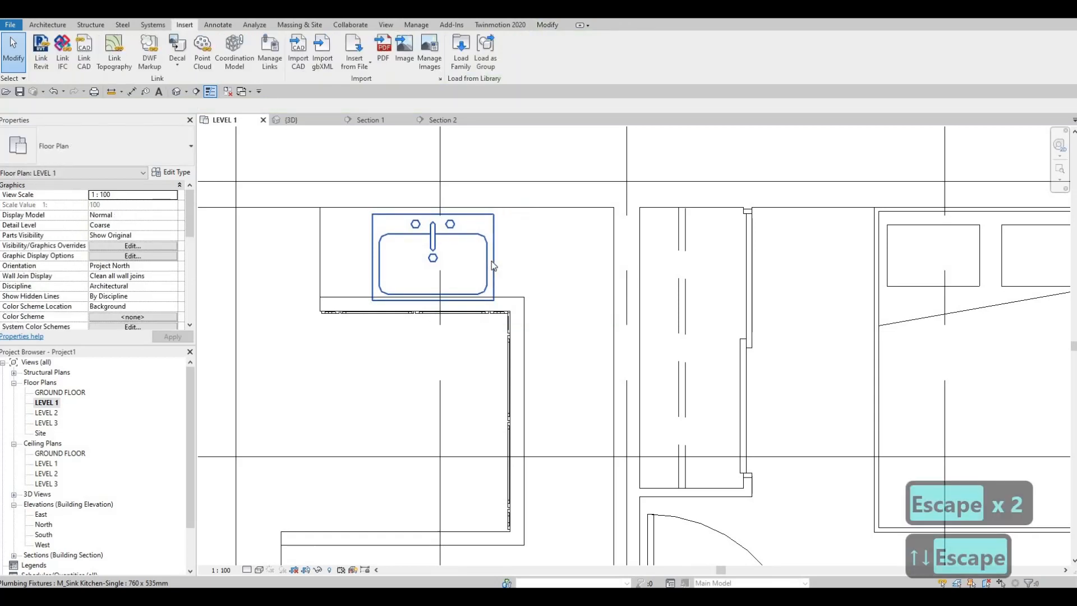
{"action": "left_click", "coordinate": [491, 261]}
{"action": "left_click_drag", "start_coordinate": [491, 262], "coordinate": [492, 260]}
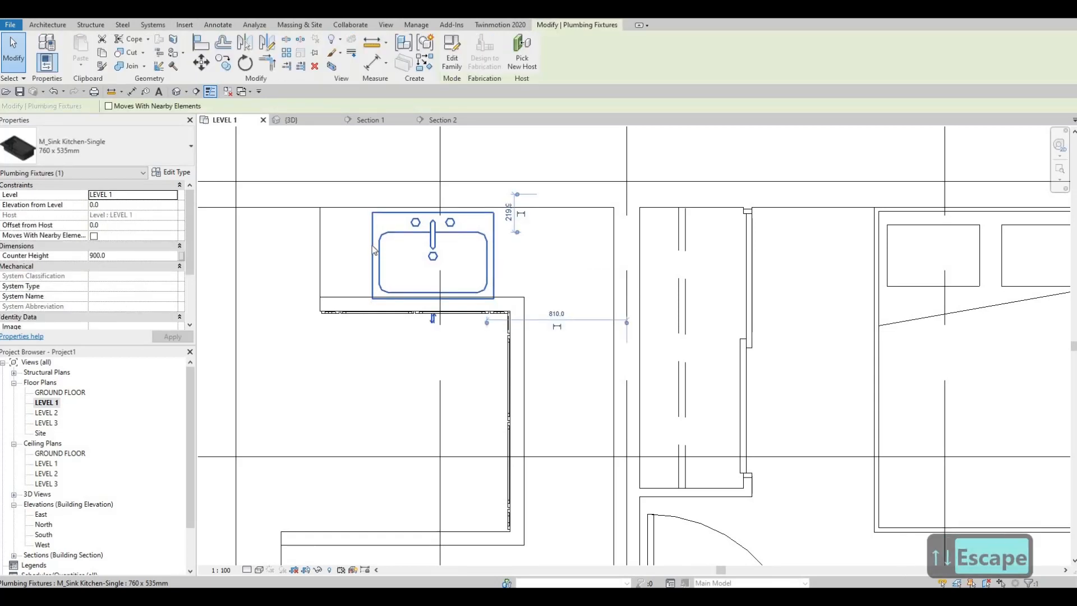
{"action": "key", "text": "Escape"}
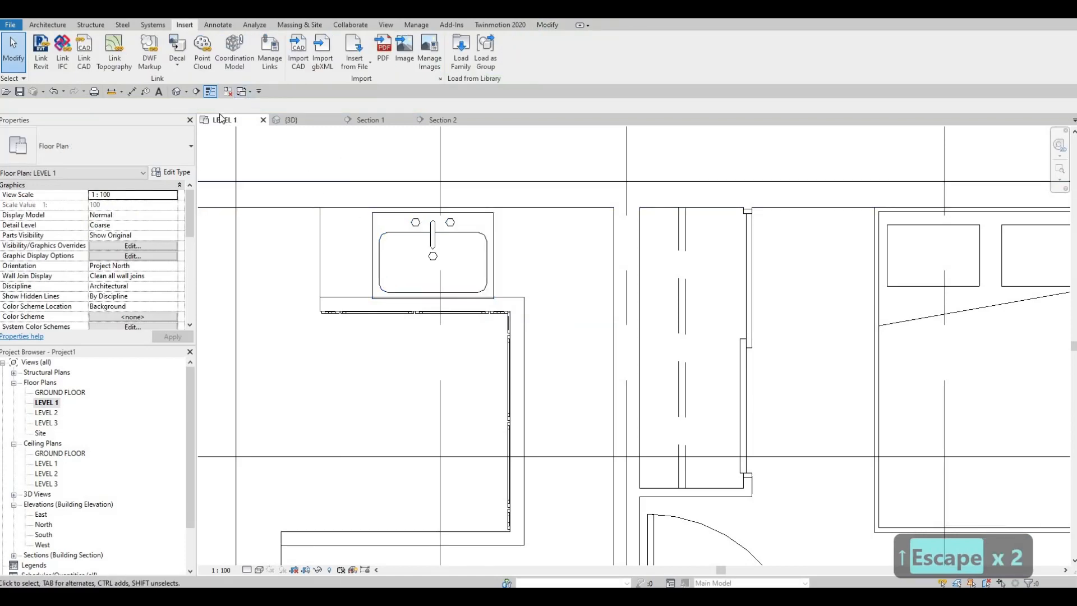
Step: Examine the sink's fit on the counter in the 3D view, including its elevation from level
{"action": "left_click", "coordinate": [176, 94]}
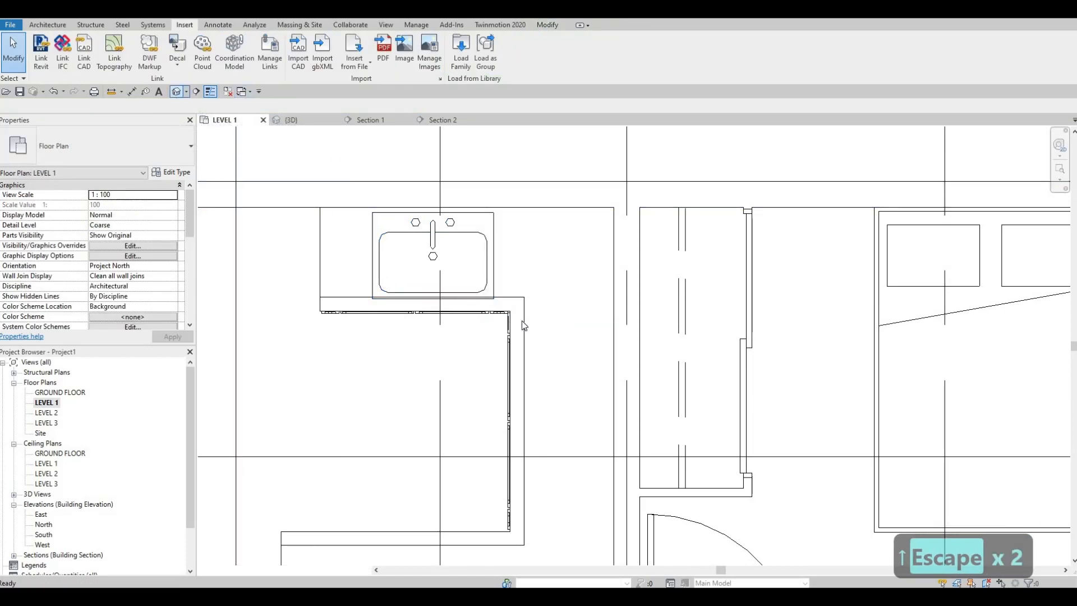
{"action": "left_click", "coordinate": [496, 265]}
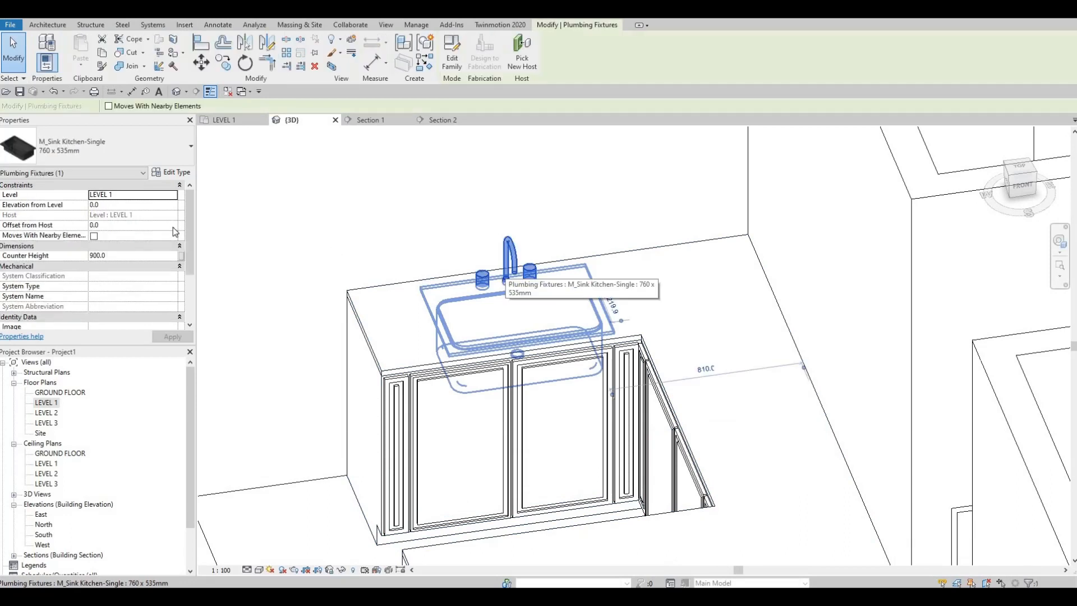
{"action": "left_click", "coordinate": [115, 204]}
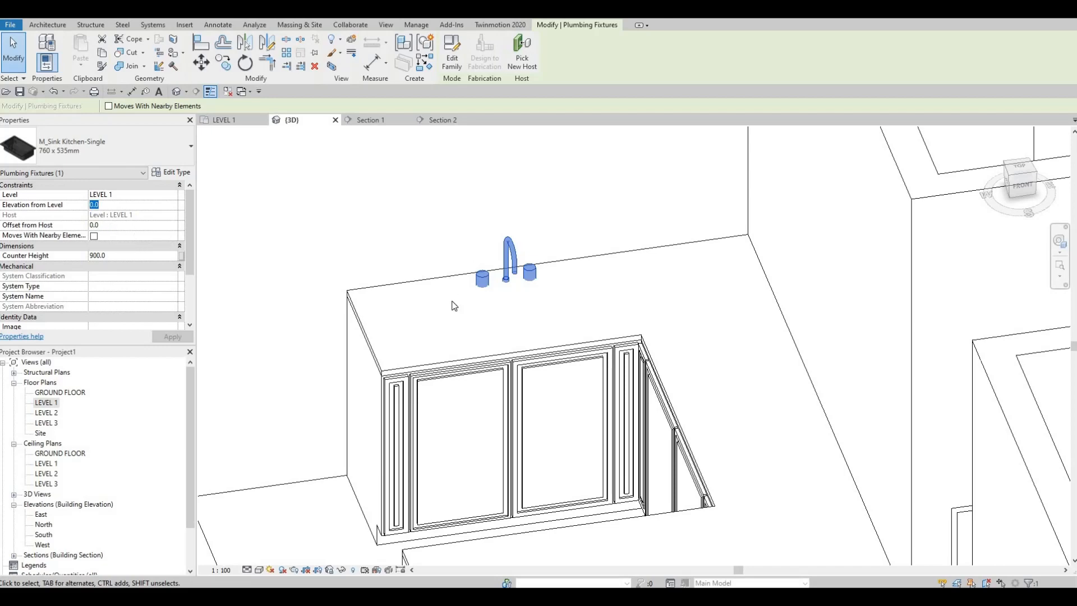
{"action": "key", "text": "Escape"}
{"action": "key", "text": "Escape"}
{"action": "key", "text": "Escape"}
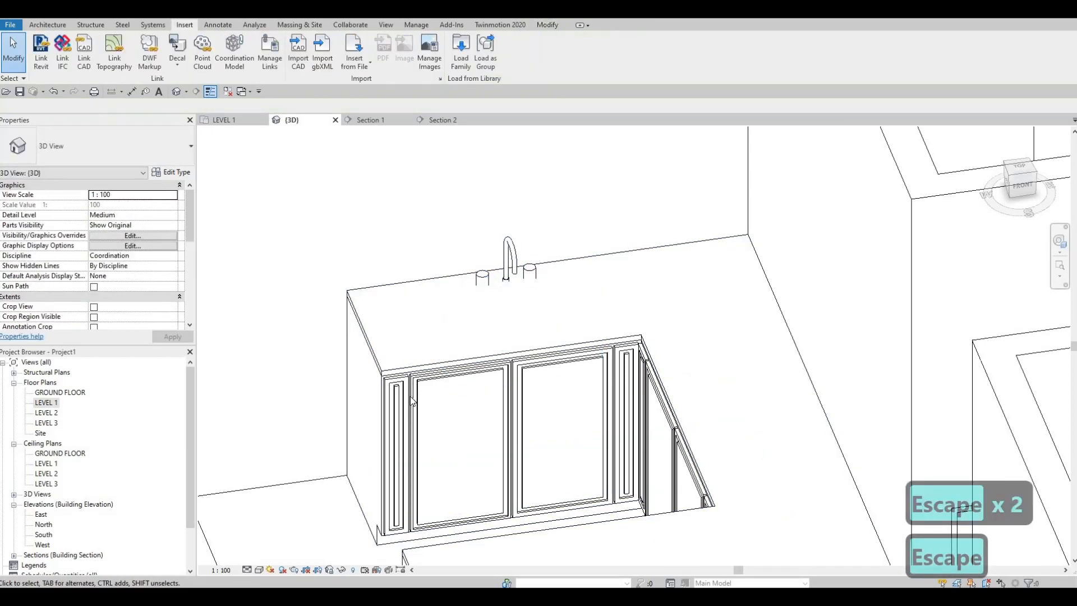
Step: Raise the sink in Section 2 to an elevation of 25 mm above Level 1
{"action": "scroll", "coordinate": [412, 401], "scroll_direction": "down", "scroll_amount": 5}
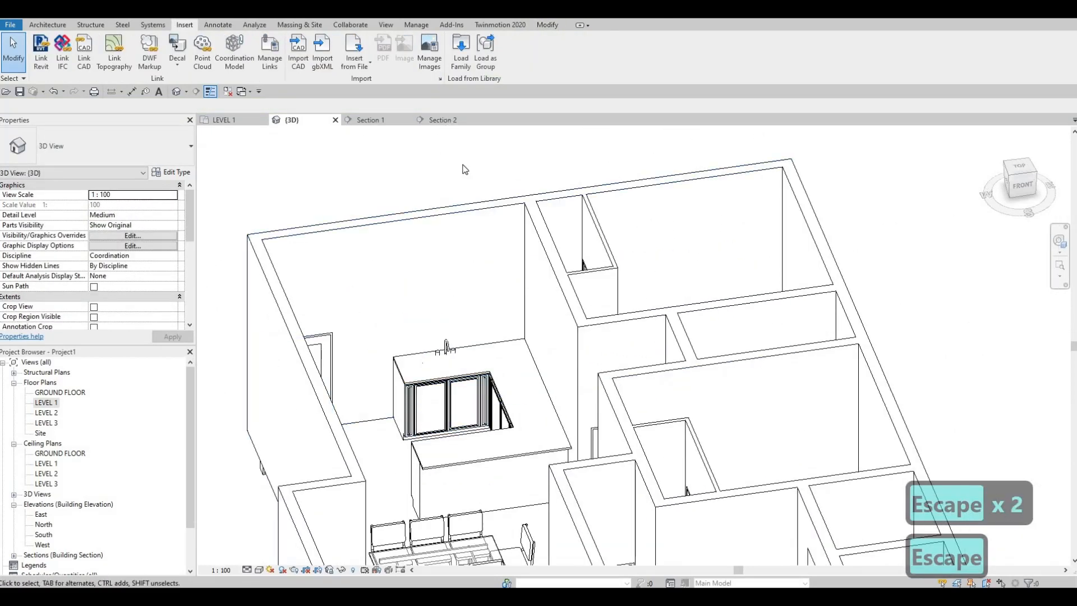
{"action": "left_click", "coordinate": [443, 119]}
{"action": "scroll", "coordinate": [678, 211], "scroll_direction": "up", "scroll_amount": 4}
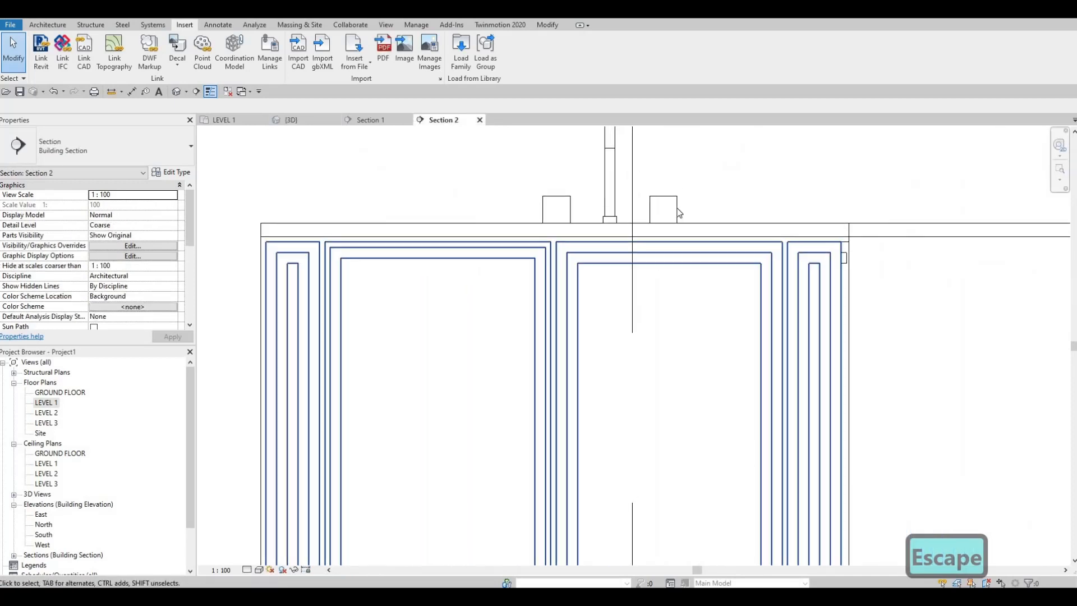
{"action": "scroll", "coordinate": [679, 211], "scroll_direction": "down", "scroll_amount": 3}
{"action": "left_click", "coordinate": [666, 221]}
{"action": "scroll", "coordinate": [684, 227], "scroll_direction": "up", "scroll_amount": 2}
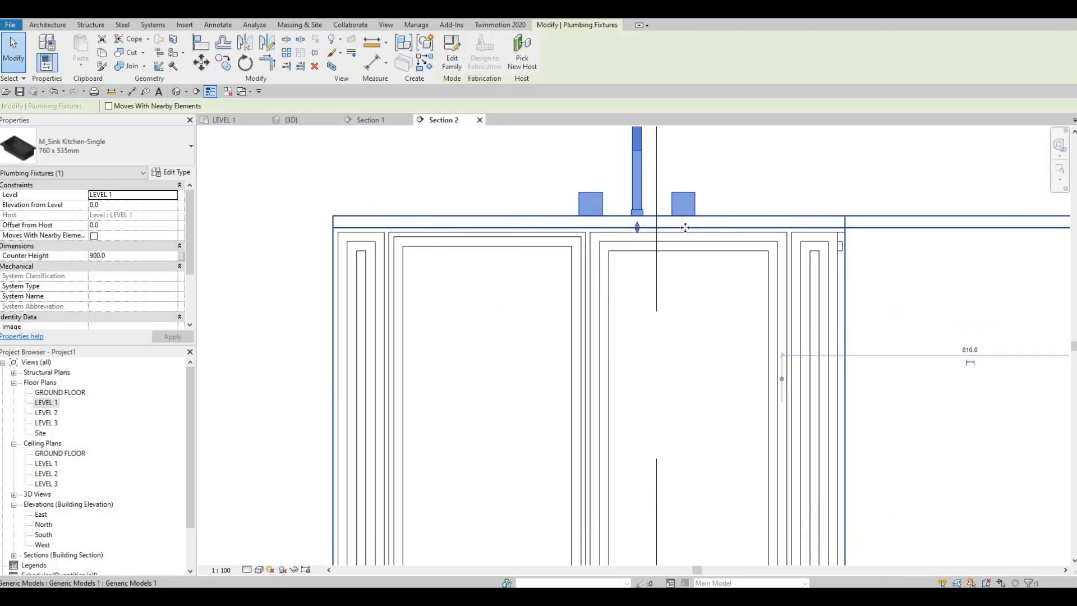
{"action": "key", "text": "Tab"}
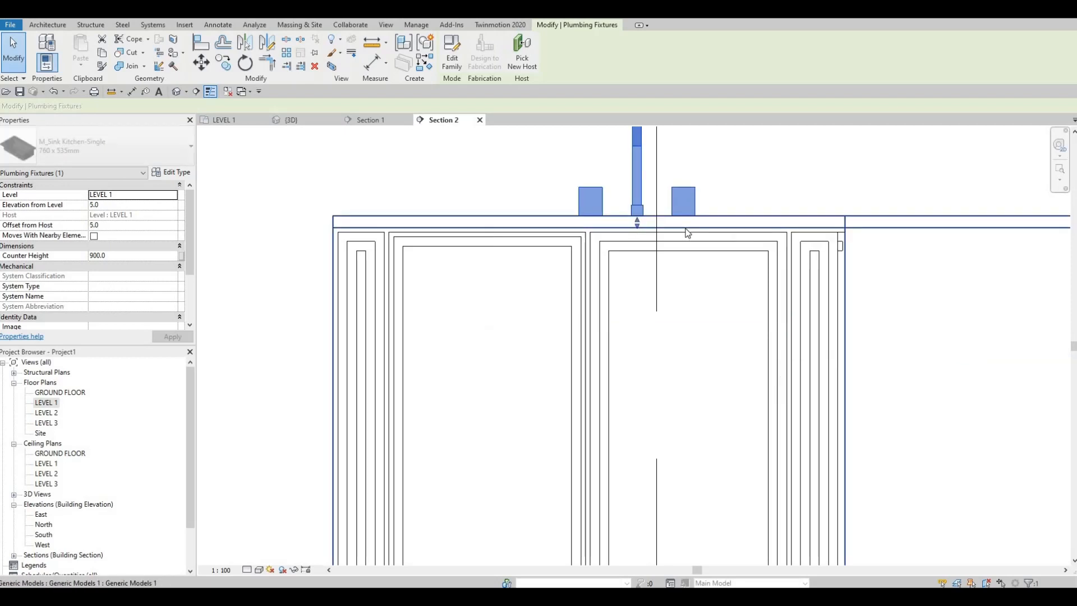
{"action": "key", "text": "Up"}
{"action": "key", "text": "Up"}
{"action": "key", "text": "Up"}
{"action": "key", "text": "Up"}
{"action": "key", "text": "Up"}
{"action": "key", "text": "Up"}
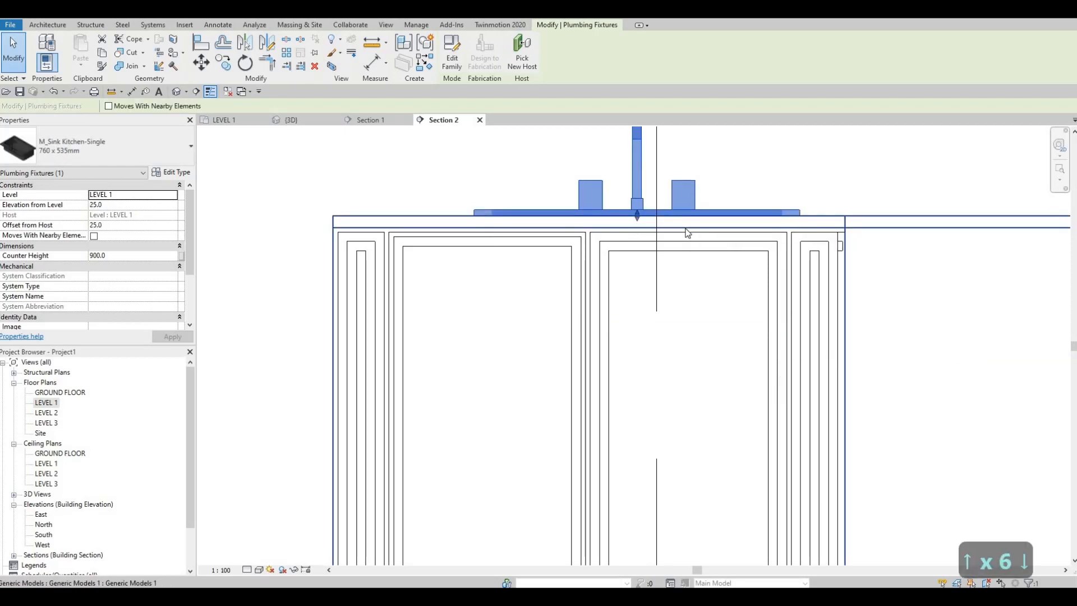
{"action": "key", "text": "Down"}
{"action": "key", "text": "Escape"}
{"action": "key", "text": "Escape"}
Step: Nudge the sink slightly higher in fine increments so its rim's underside clears the countertop in Section 2
{"action": "scroll", "coordinate": [474, 220], "scroll_direction": "up", "scroll_amount": 5}
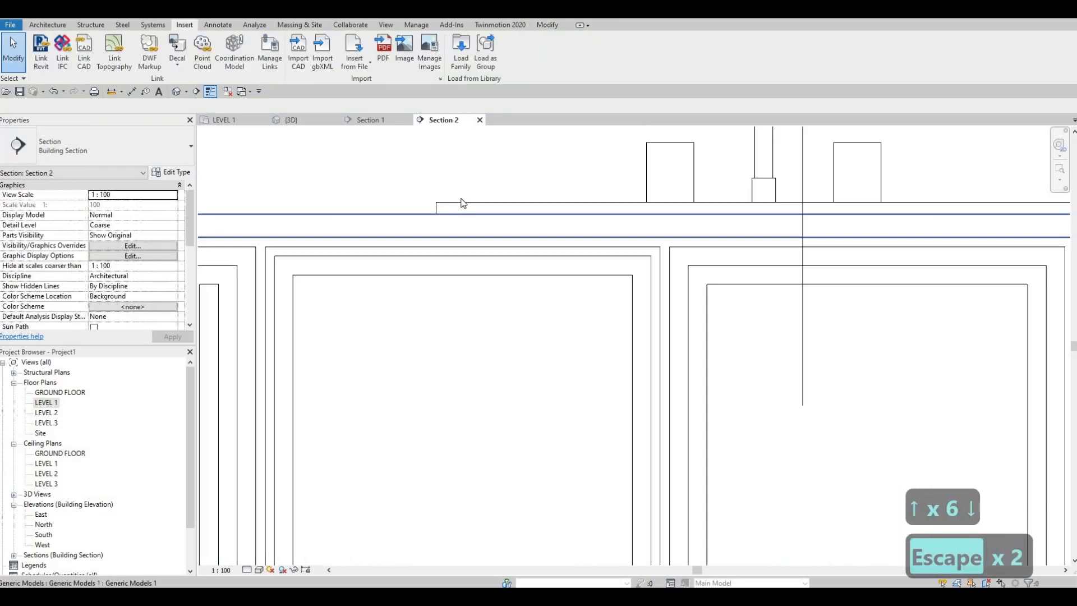
{"action": "left_click", "coordinate": [460, 199]}
{"action": "key", "text": "Up"}
{"action": "key", "text": "Up"}
{"action": "key", "text": "Up"}
{"action": "key", "text": "Up"}
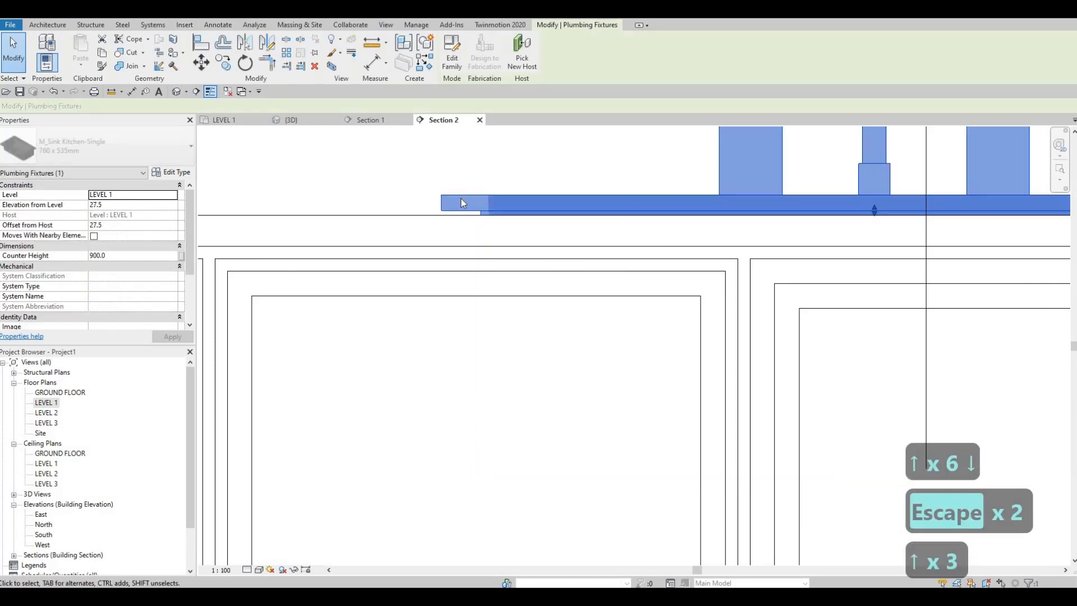
{"action": "key", "text": "Escape"}
{"action": "key", "text": "Escape"}
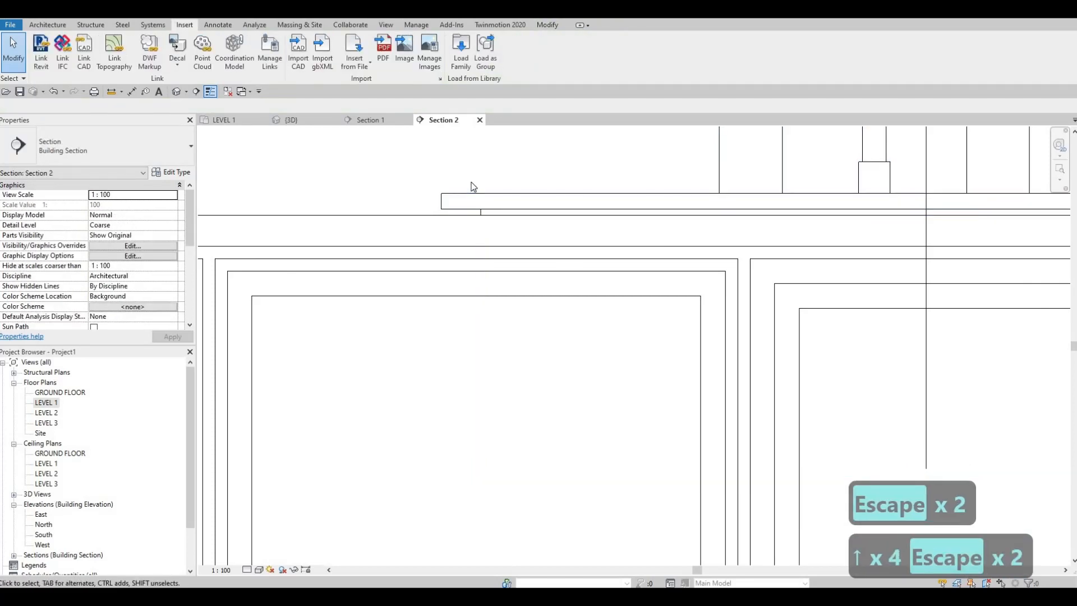
Step: Align the underside of the sink rim with the top surface of the countertop in Section 2
{"action": "key", "text": "a"}
{"action": "key", "text": "l"}
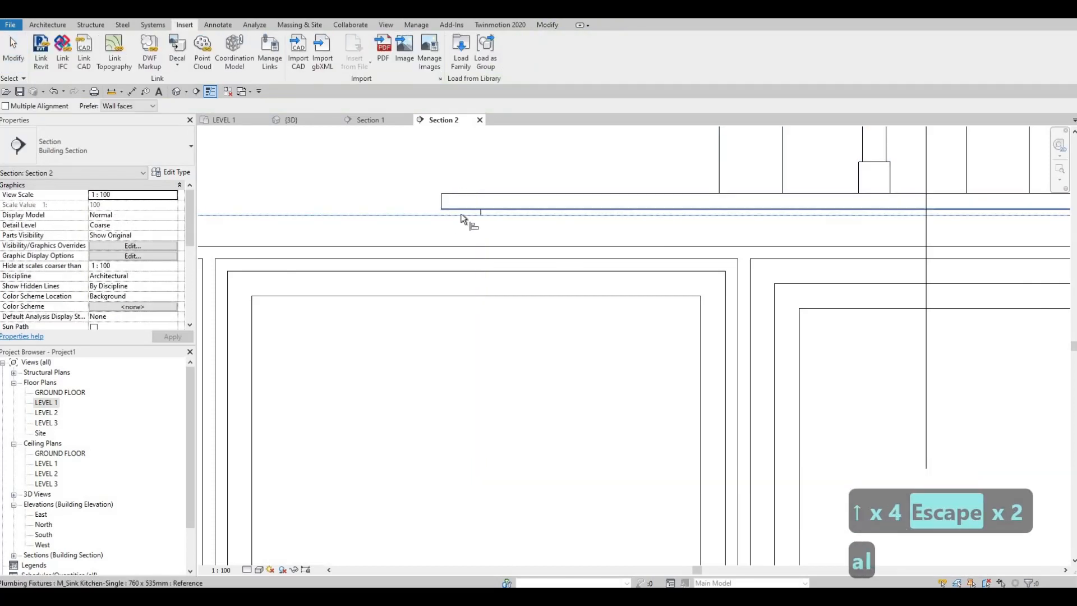
{"action": "key", "text": "Escape"}
{"action": "scroll", "coordinate": [711, 202], "scroll_direction": "down", "scroll_amount": 2}
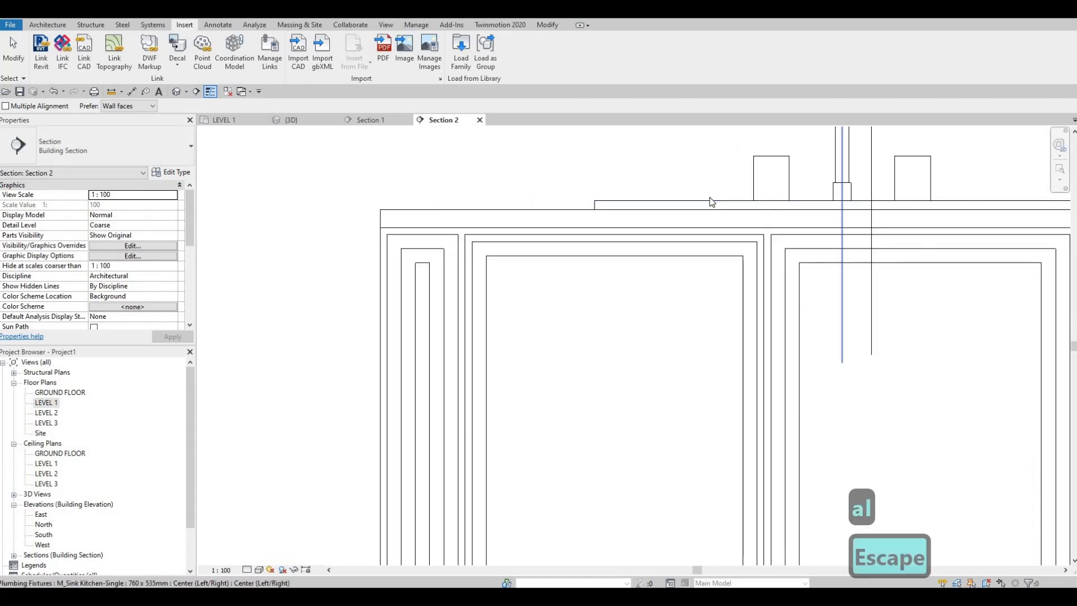
{"action": "scroll", "coordinate": [711, 202], "scroll_direction": "down", "scroll_amount": 3}
{"action": "key", "text": "Escape"}
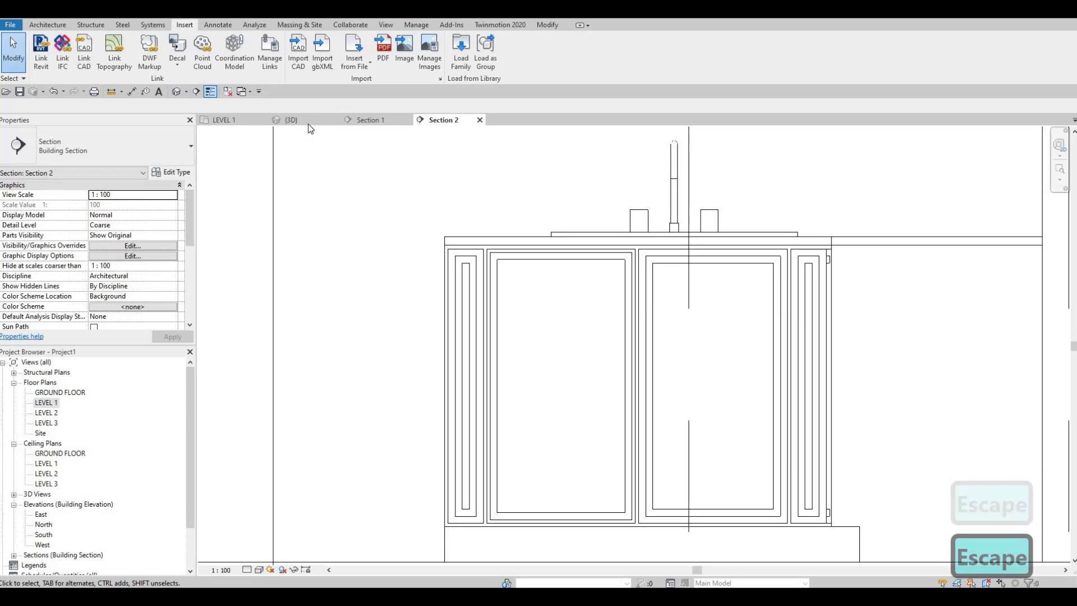
Step: Open the L-shaped kitchen counter model for in-place editing from the 3D view
{"action": "left_click", "coordinate": [291, 120]}
{"action": "scroll", "coordinate": [434, 355], "scroll_direction": "up", "scroll_amount": 6}
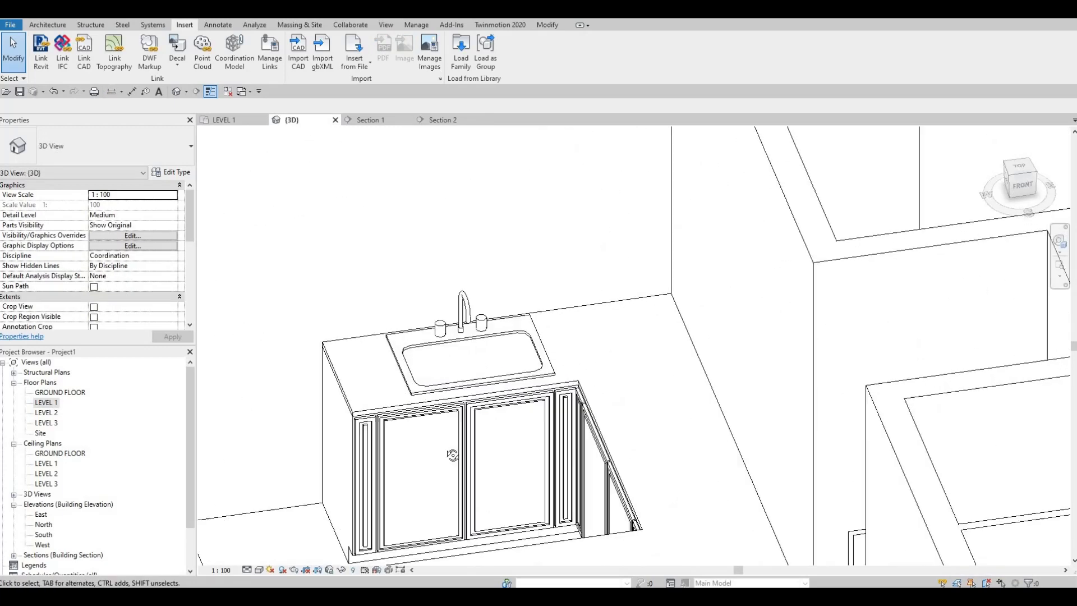
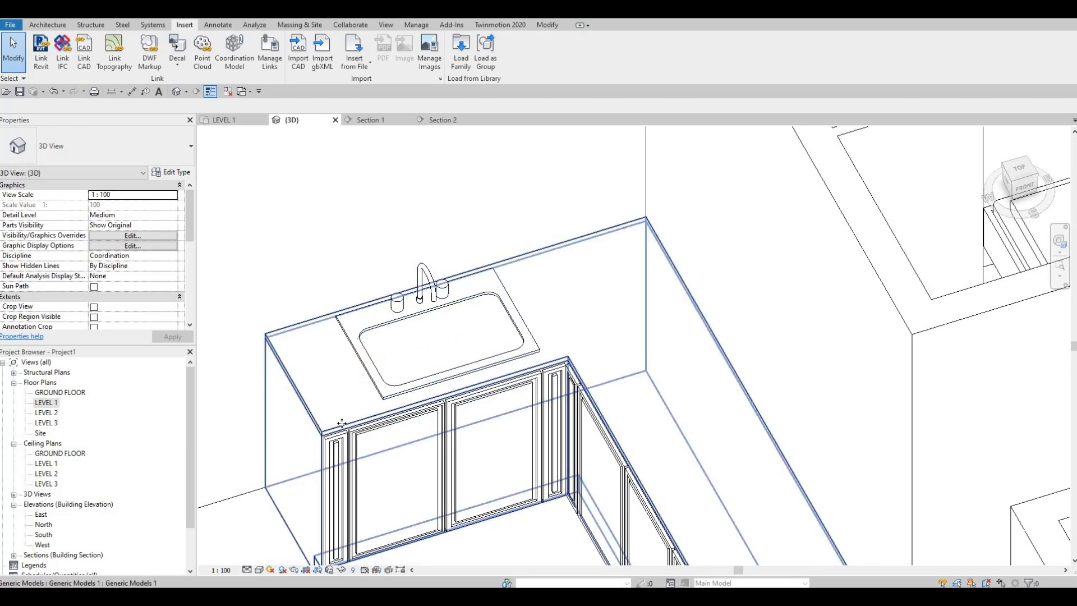
{"action": "left_click", "coordinate": [397, 180]}
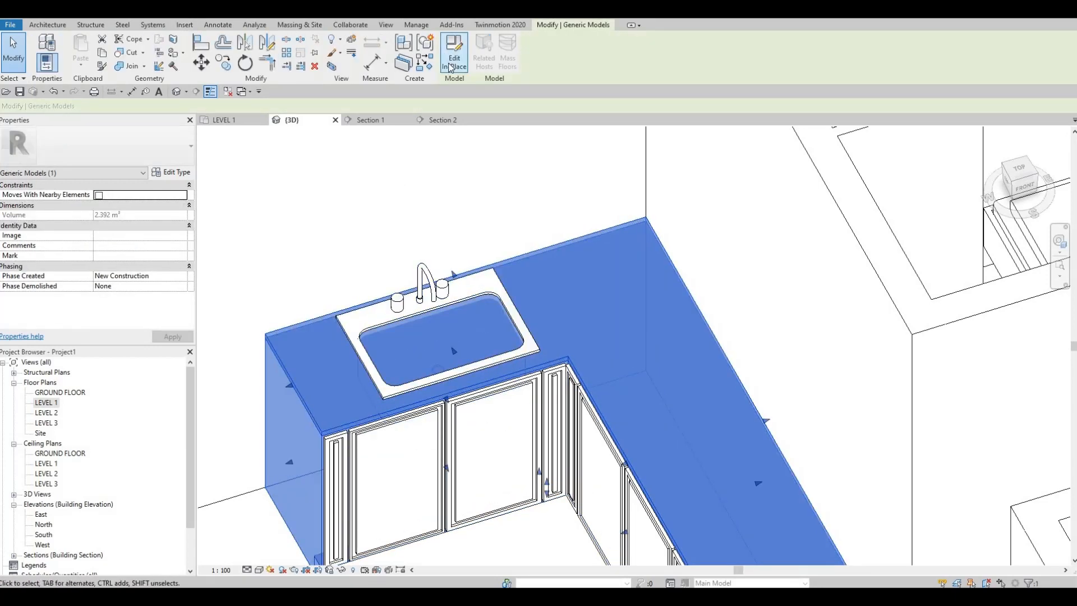
{"action": "left_click", "coordinate": [452, 67]}
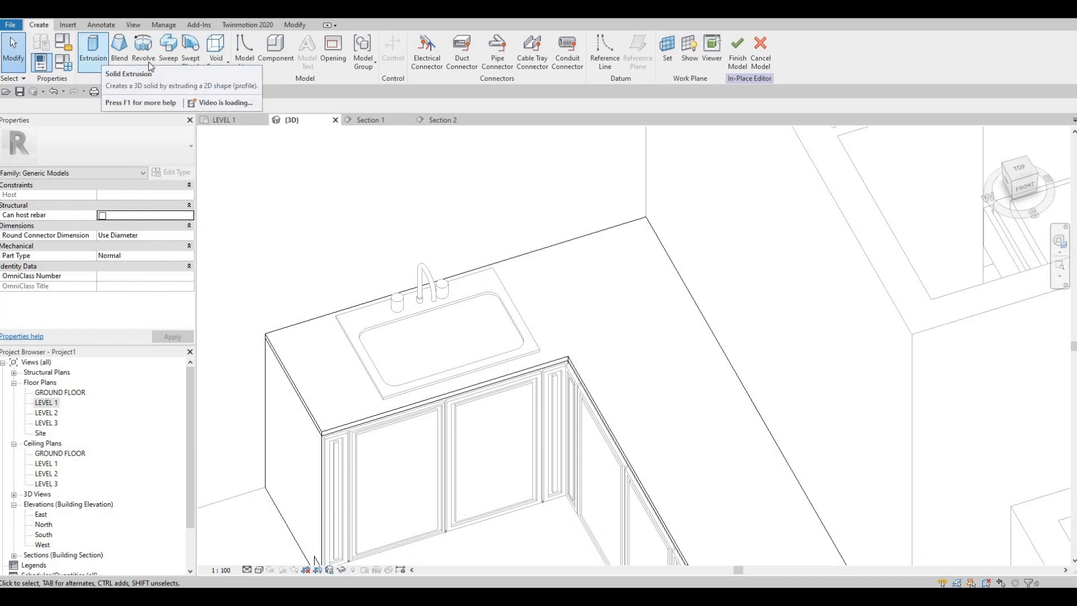
Step: Begin a void extrusion in the Level 1 plan and pick the countertop as its work plane
{"action": "left_click", "coordinate": [224, 65]}
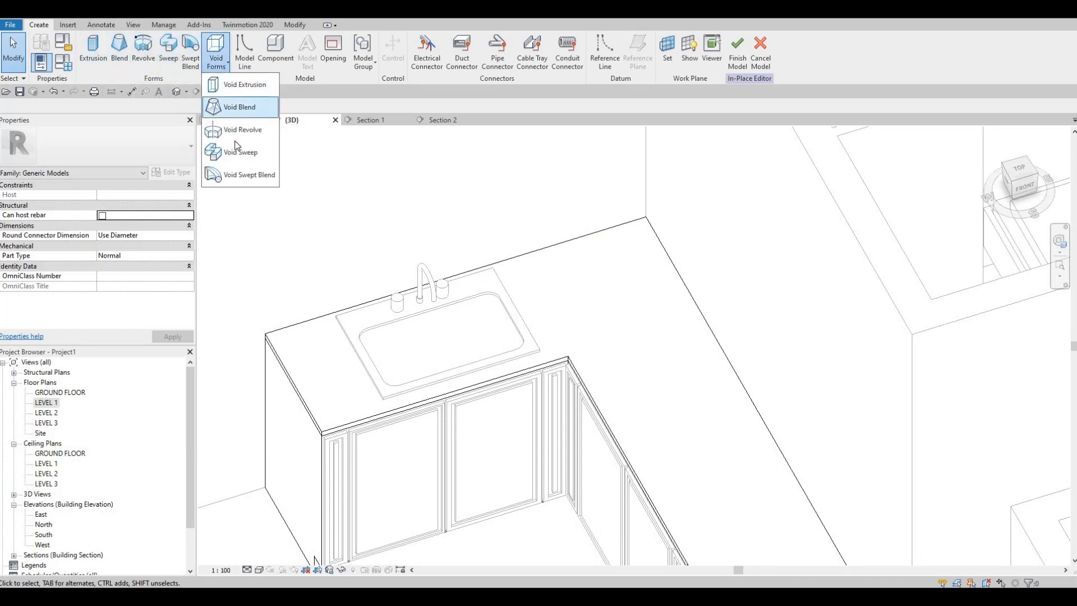
{"action": "left_click", "coordinate": [241, 85]}
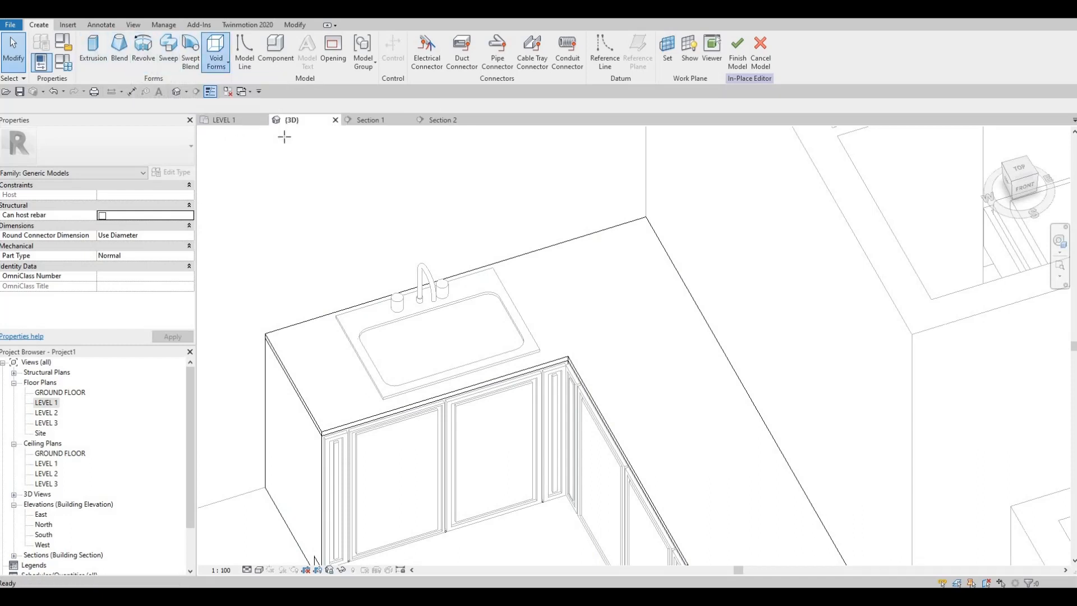
{"action": "double_click", "coordinate": [46, 402]}
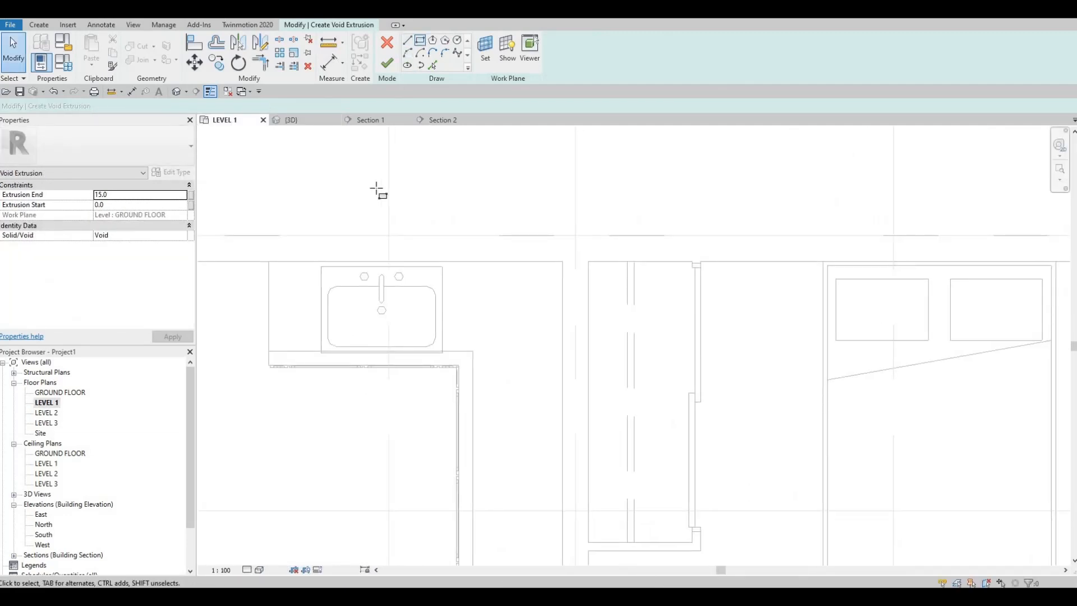
{"action": "left_click", "coordinate": [420, 40]}
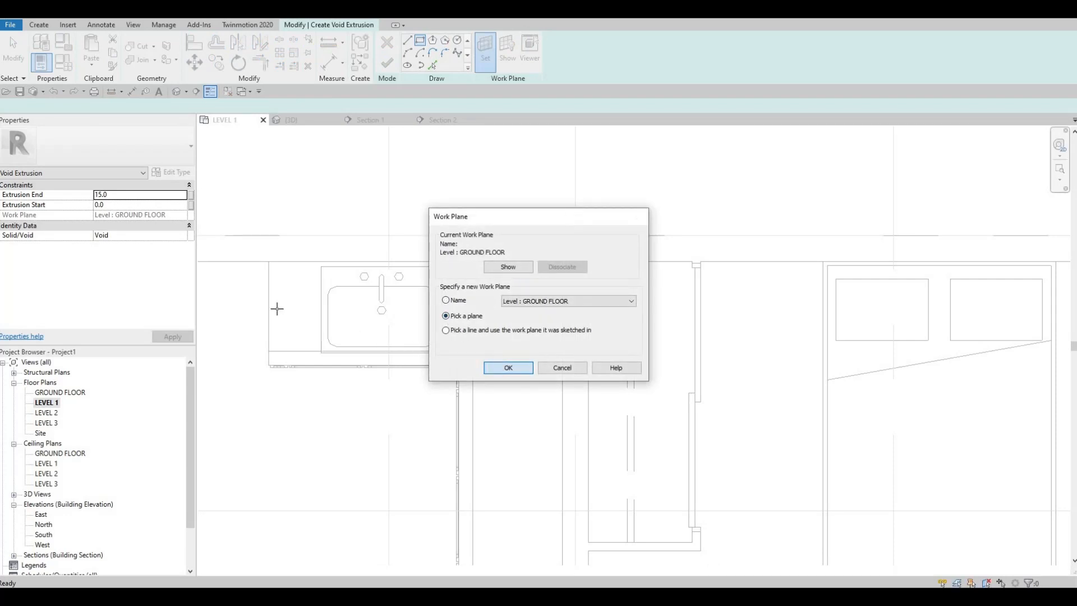
{"action": "key", "text": "Return"}
{"action": "left_click", "coordinate": [295, 308]}
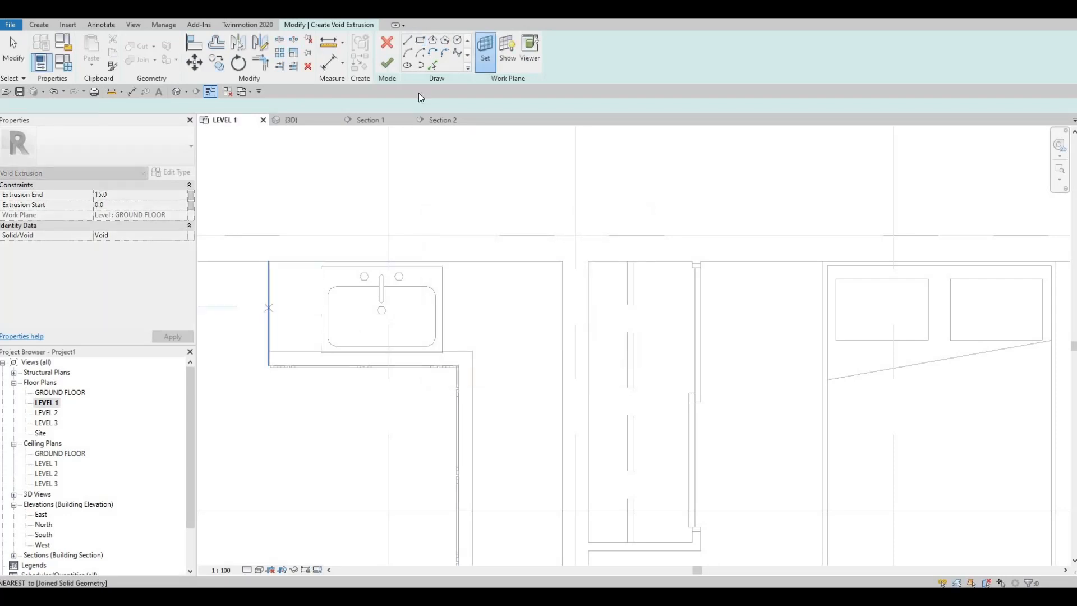
Step: Sketch a rectangle about 624 by 348 mm around the outline of the sink bowl as the void profile
{"action": "left_click", "coordinate": [421, 47]}
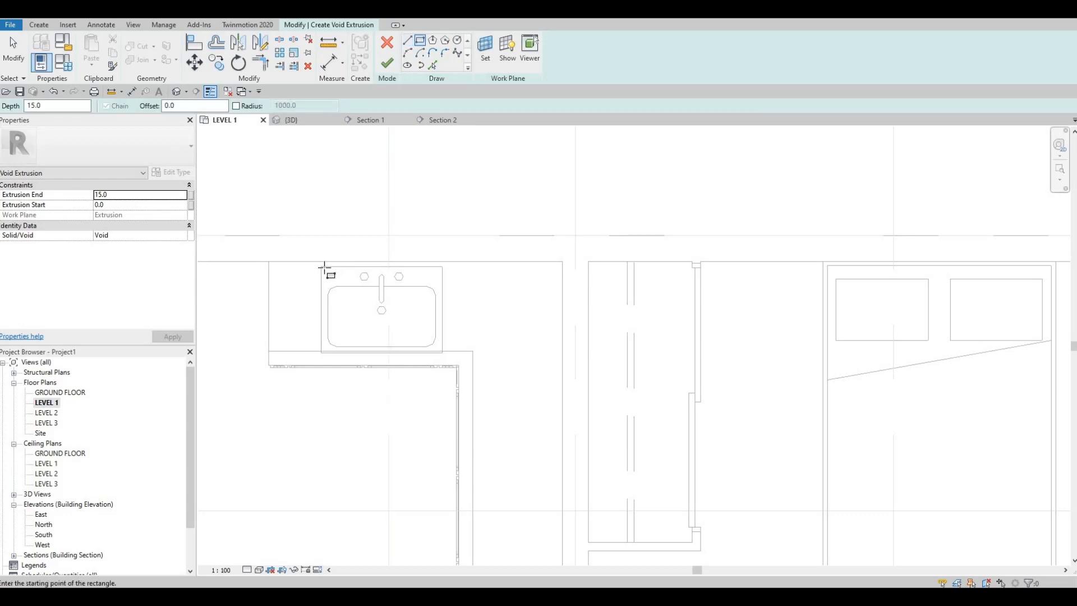
{"action": "scroll", "coordinate": [325, 272], "scroll_direction": "up", "scroll_amount": 1}
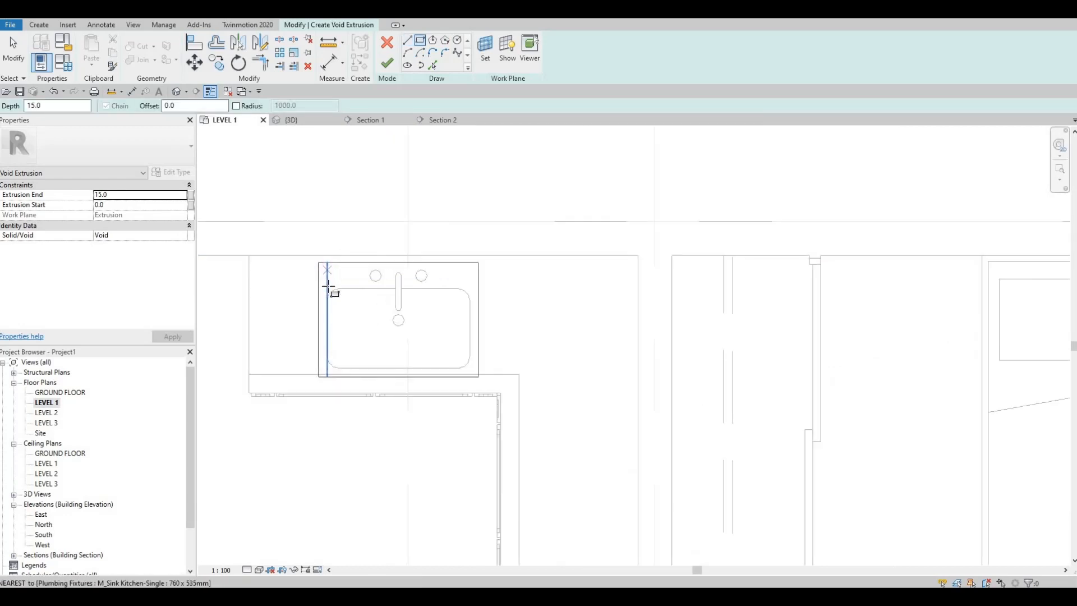
{"action": "scroll", "coordinate": [328, 286], "scroll_direction": "up", "scroll_amount": 1}
{"action": "left_click", "coordinate": [327, 290]}
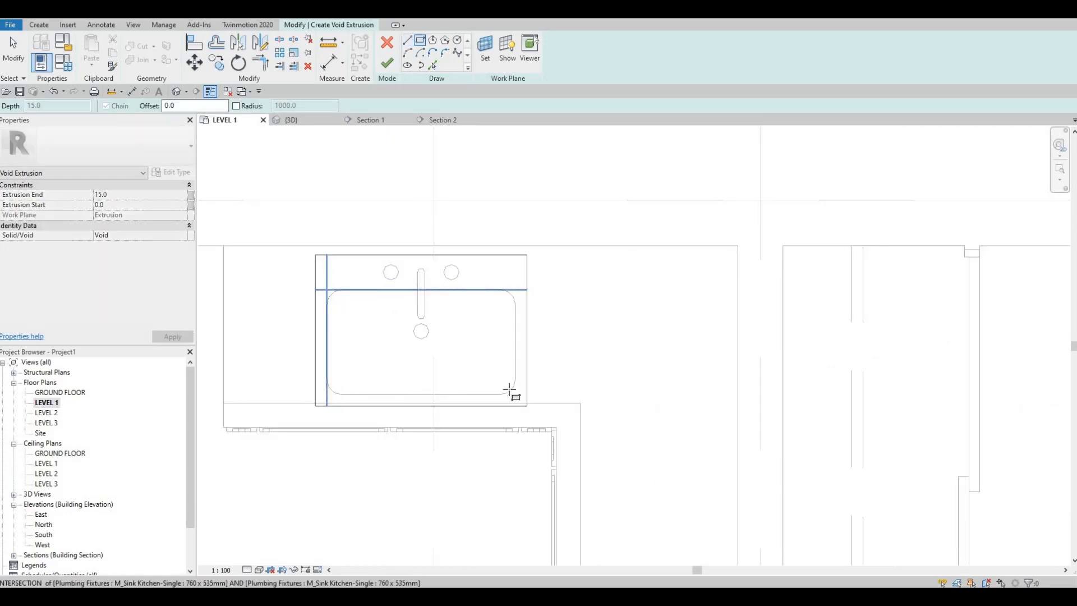
{"action": "left_click", "coordinate": [508, 380]}
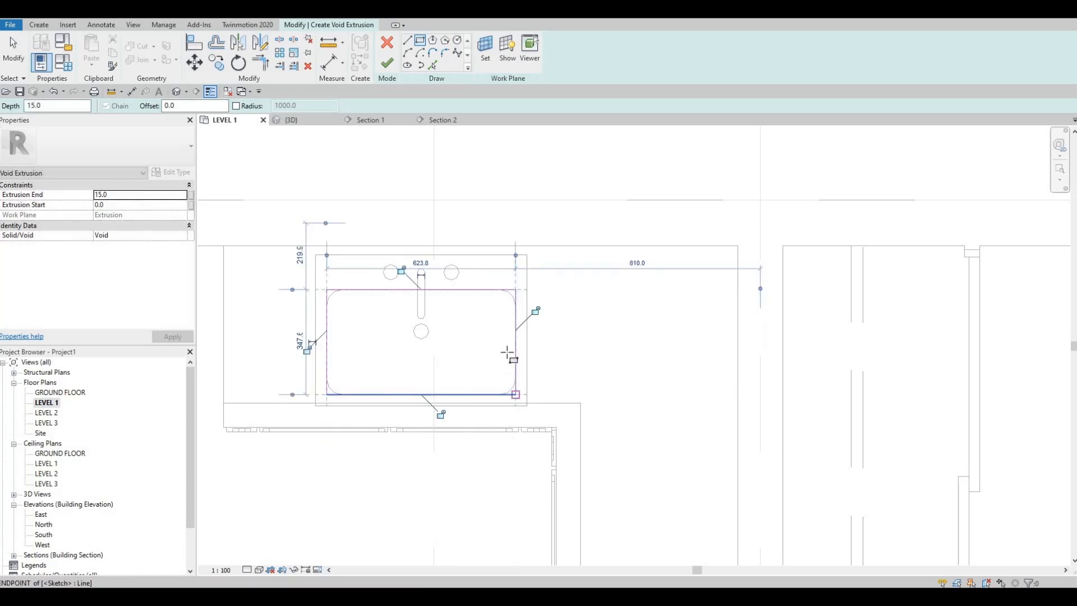
{"action": "scroll", "coordinate": [514, 346], "scroll_direction": "up", "scroll_amount": 2}
{"action": "key", "text": "Escape"}
{"action": "key", "text": "Escape"}
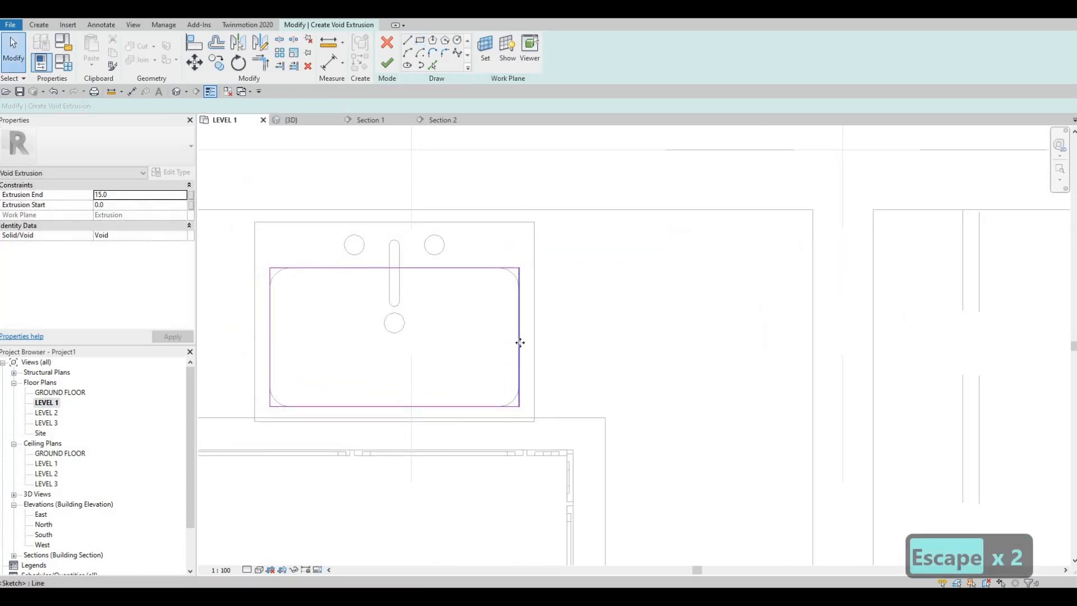
Step: Nudge all four sides of the void rectangle outward to about 634 by 358 mm and finish the sketch
{"action": "left_click", "coordinate": [520, 343]}
{"action": "key", "text": "Right"}
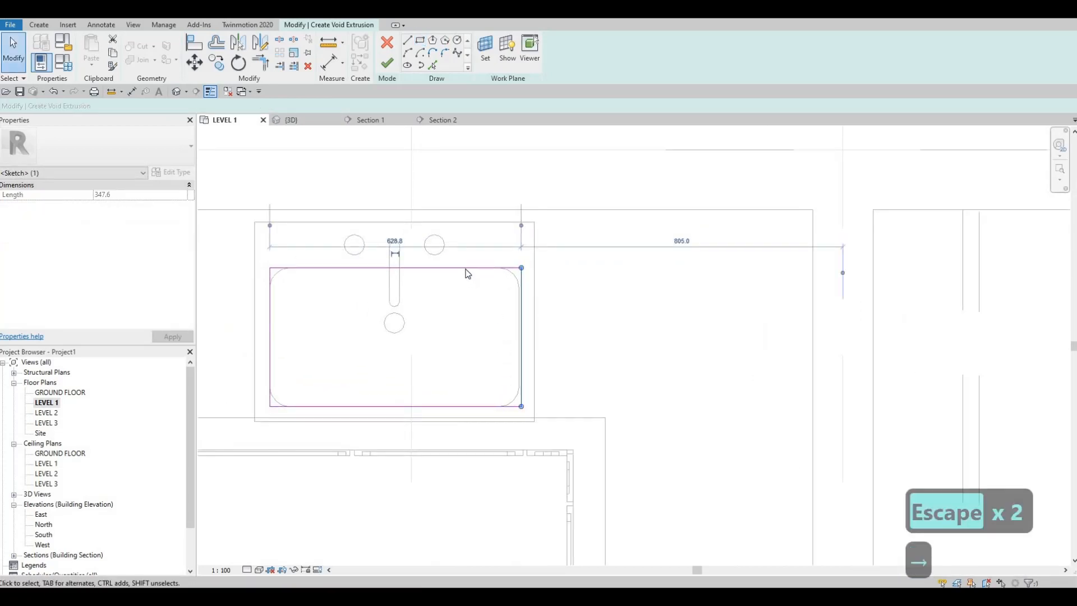
{"action": "left_click", "coordinate": [465, 273]}
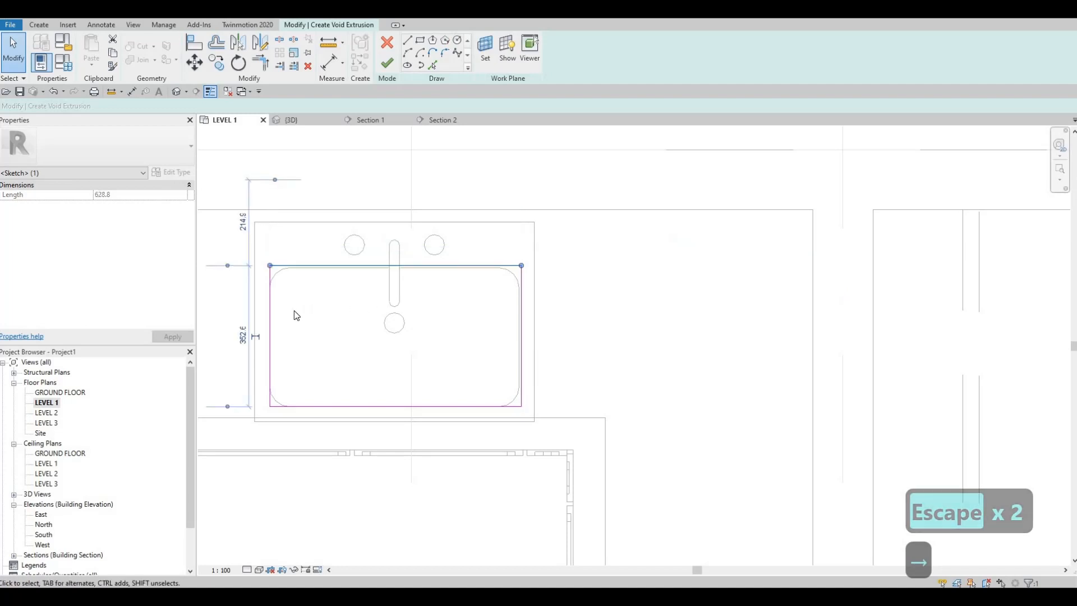
{"action": "left_click", "coordinate": [271, 316]}
{"action": "key", "text": "Left"}
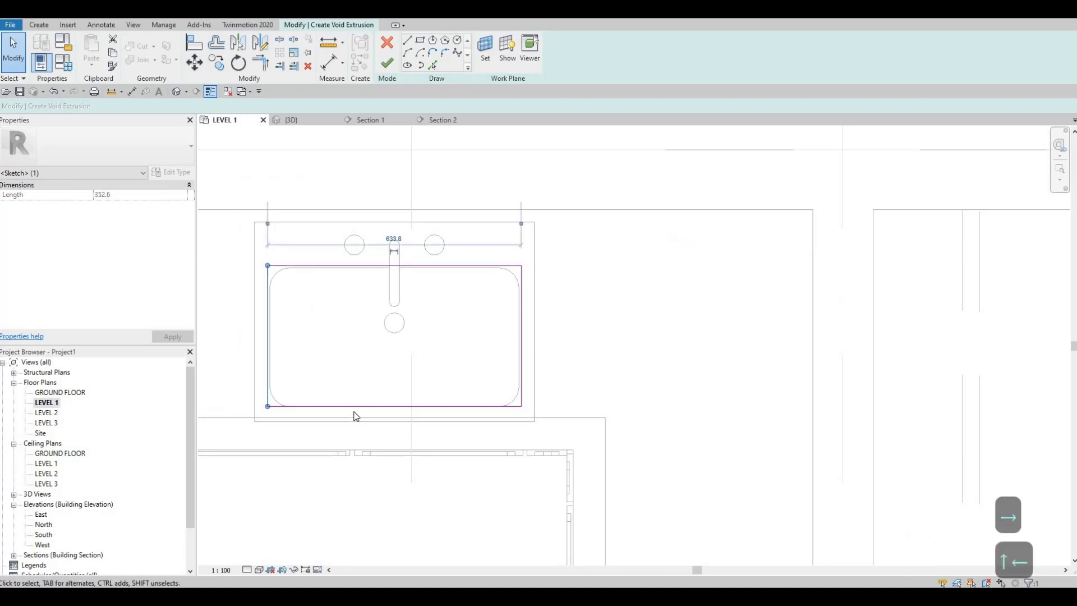
{"action": "left_click", "coordinate": [357, 406]}
{"action": "key", "text": "Down"}
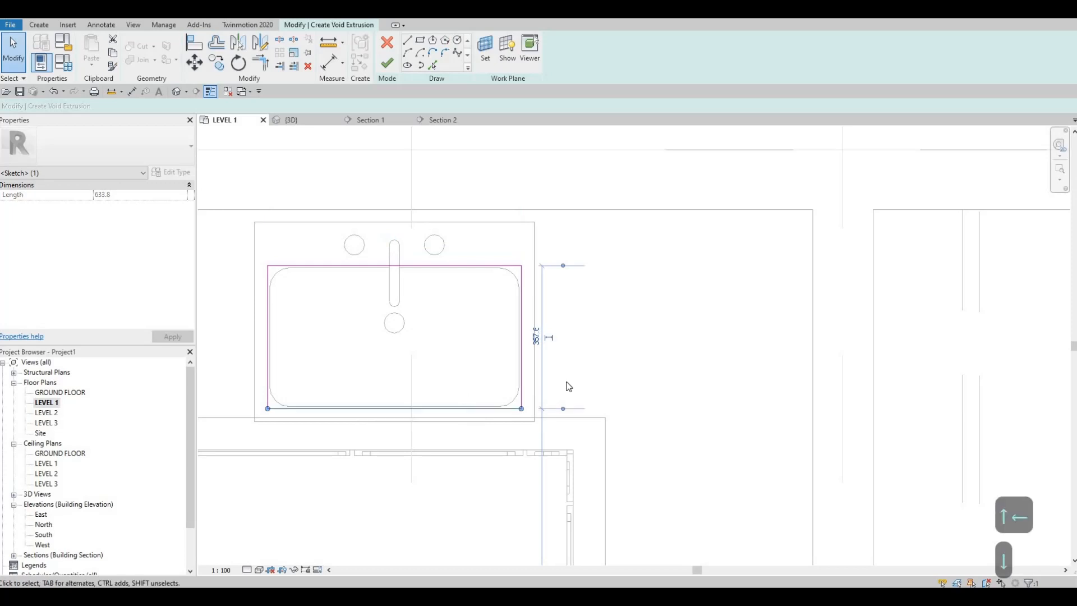
{"action": "scroll", "coordinate": [567, 385], "scroll_direction": "up", "scroll_amount": 3}
{"action": "scroll", "coordinate": [558, 353], "scroll_direction": "down", "scroll_amount": 2}
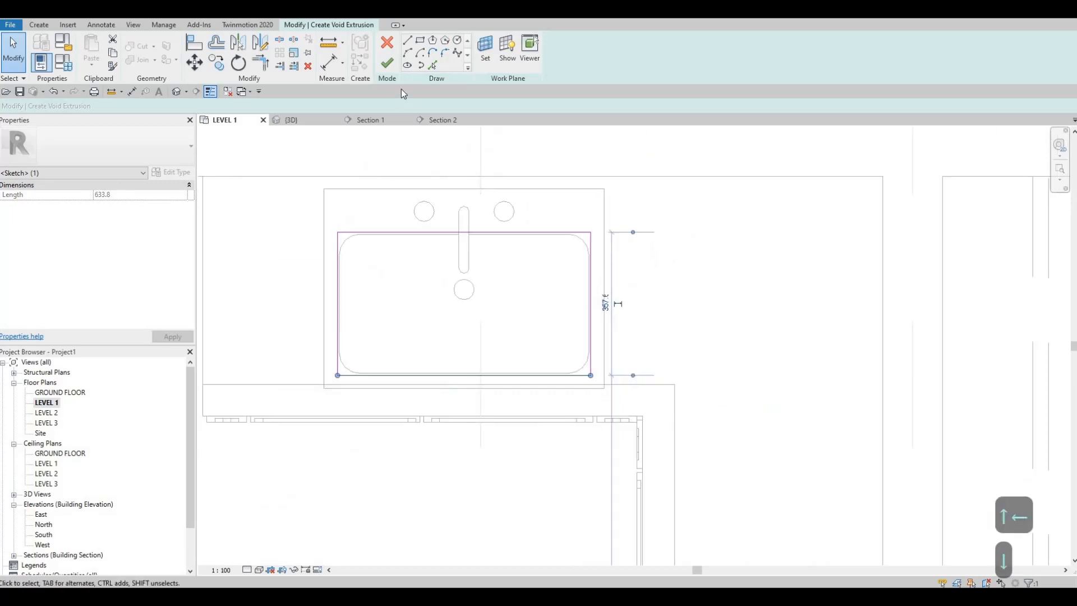
{"action": "left_click", "coordinate": [387, 63]}
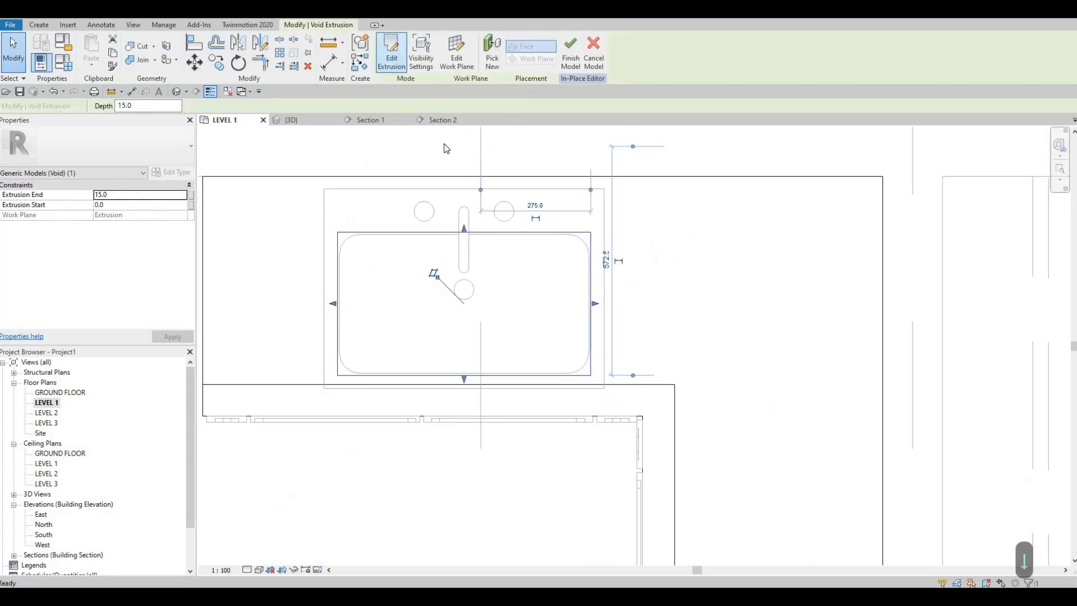
Step: In the 3D view, stretch the void extrusion downward to a depth of about 193 mm and finish the in-place model
{"action": "key", "text": "ctrl+Tab"}
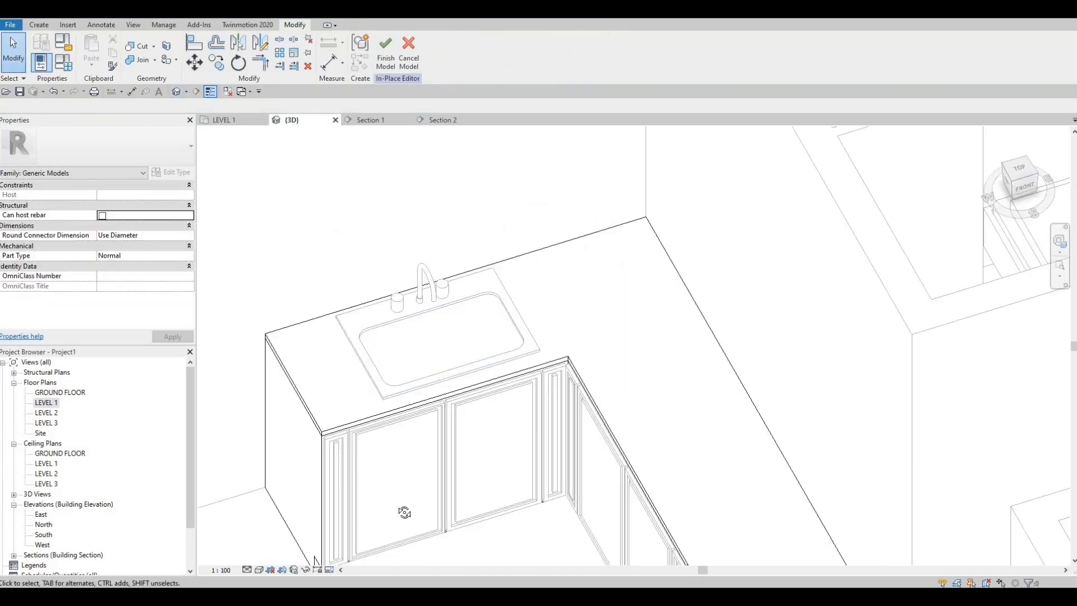
{"action": "middle_click_drag", "start_coordinate": [359, 382], "coordinate": [411, 411], "text": "shift"}
{"action": "scroll", "coordinate": [404, 411], "scroll_direction": "up", "scroll_amount": 3}
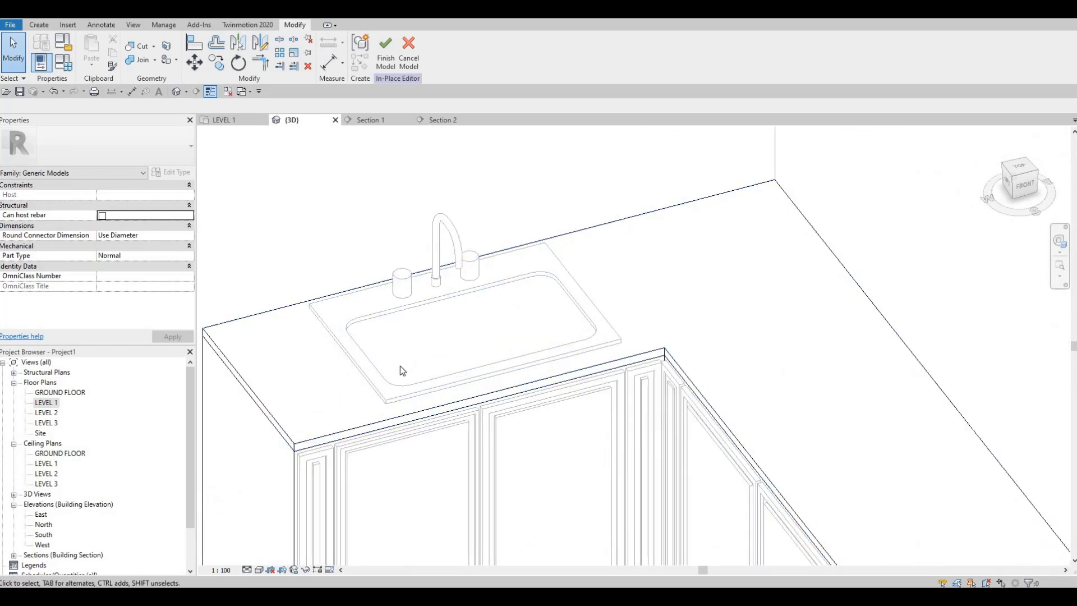
{"action": "left_click", "coordinate": [398, 395]}
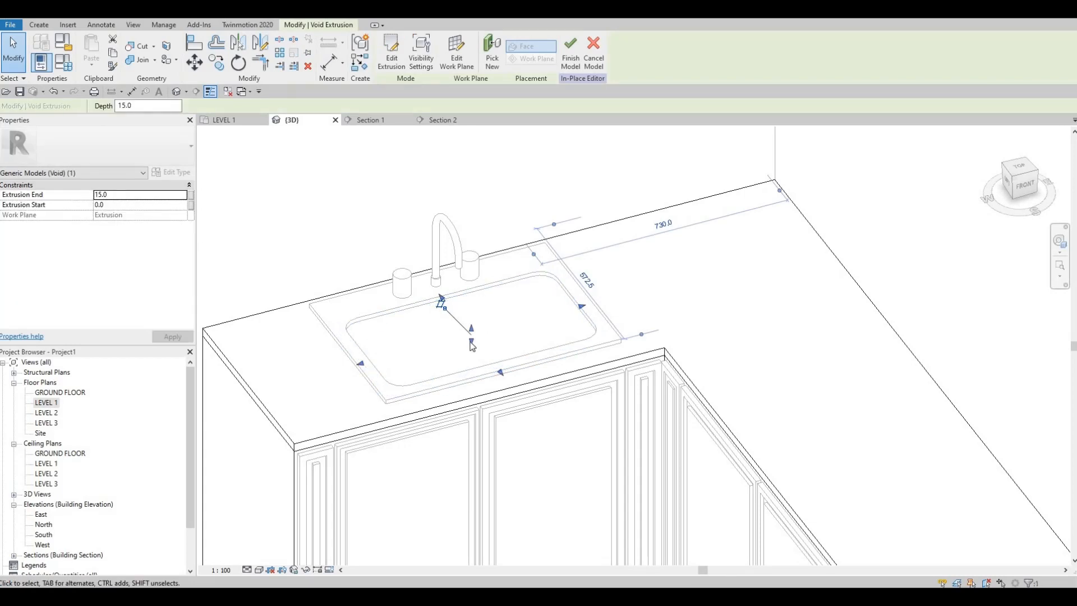
{"action": "left_click_drag", "start_coordinate": [471, 345], "coordinate": [470, 397]}
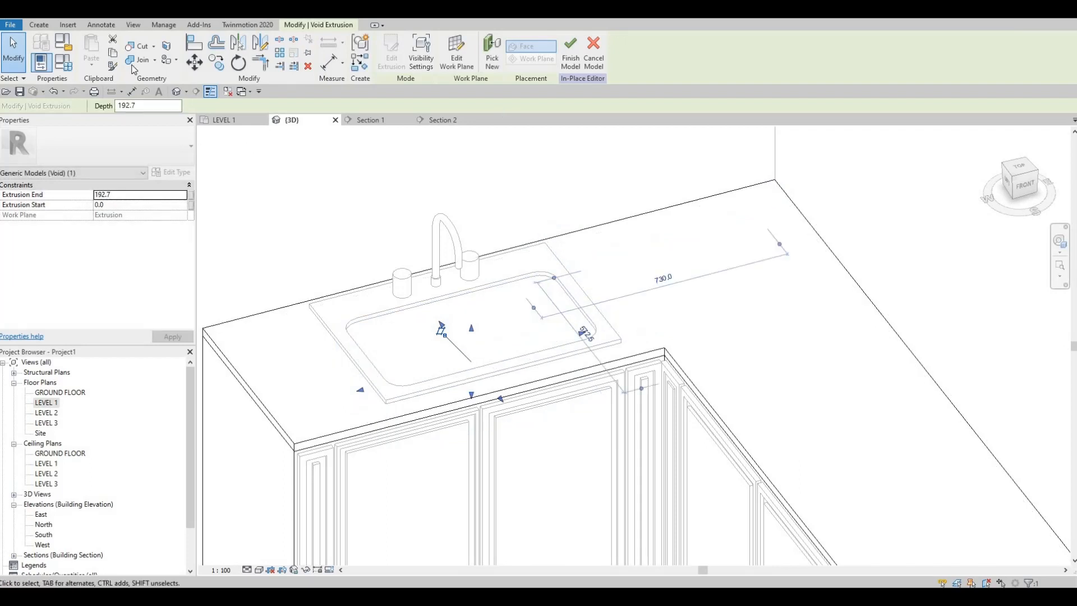
{"action": "left_click", "coordinate": [139, 47]}
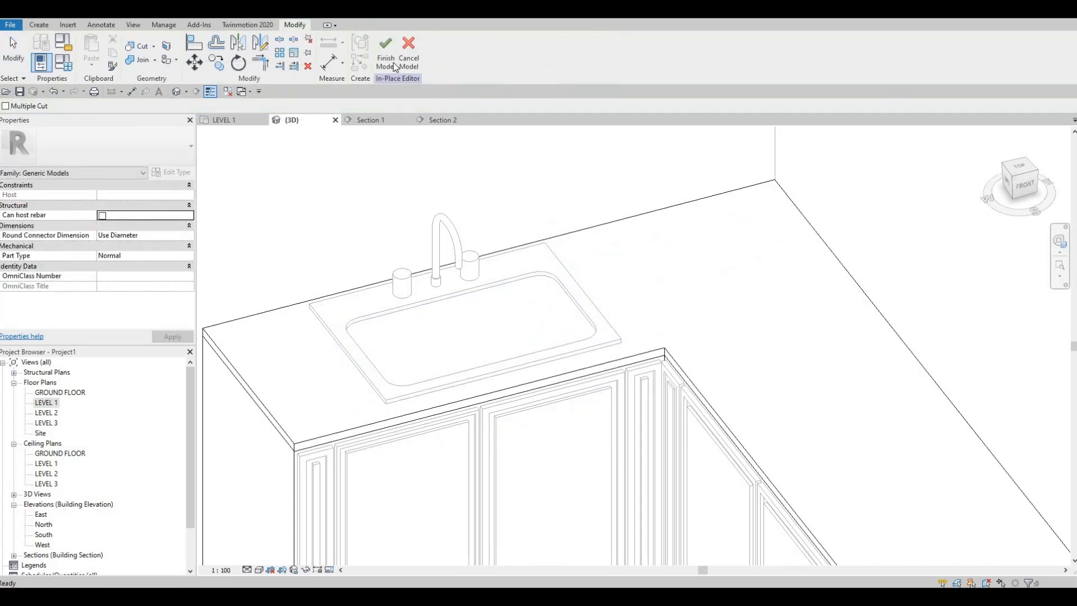
{"action": "left_click", "coordinate": [388, 56]}
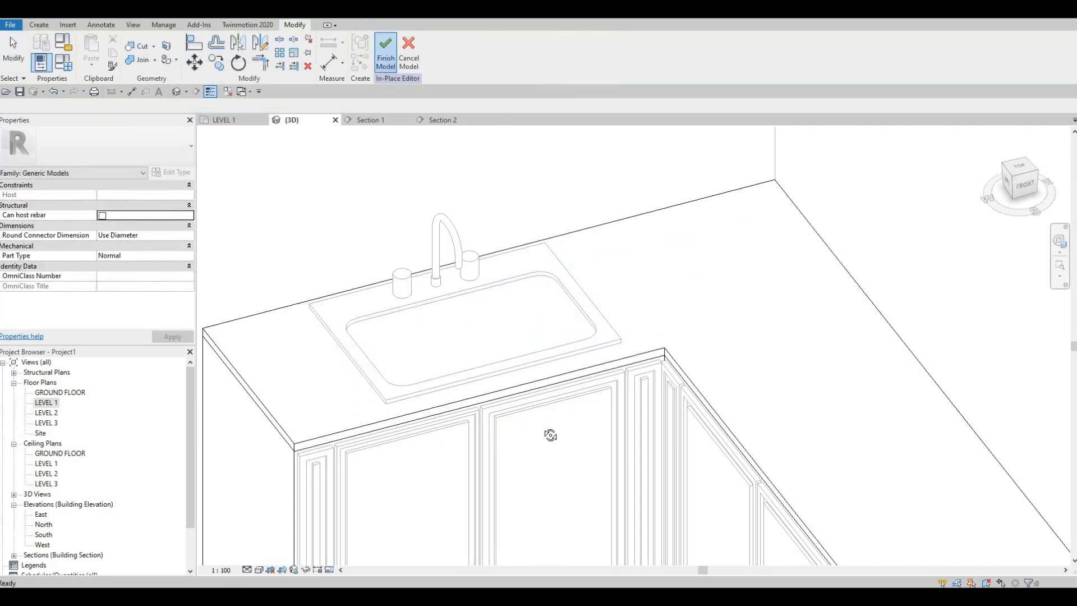
Step: Examine the sink bowl and the counter opening beneath it in the 3D view and the Level 1 plan
{"action": "middle_click_drag", "start_coordinate": [591, 483], "coordinate": [340, 397], "text": "shift"}
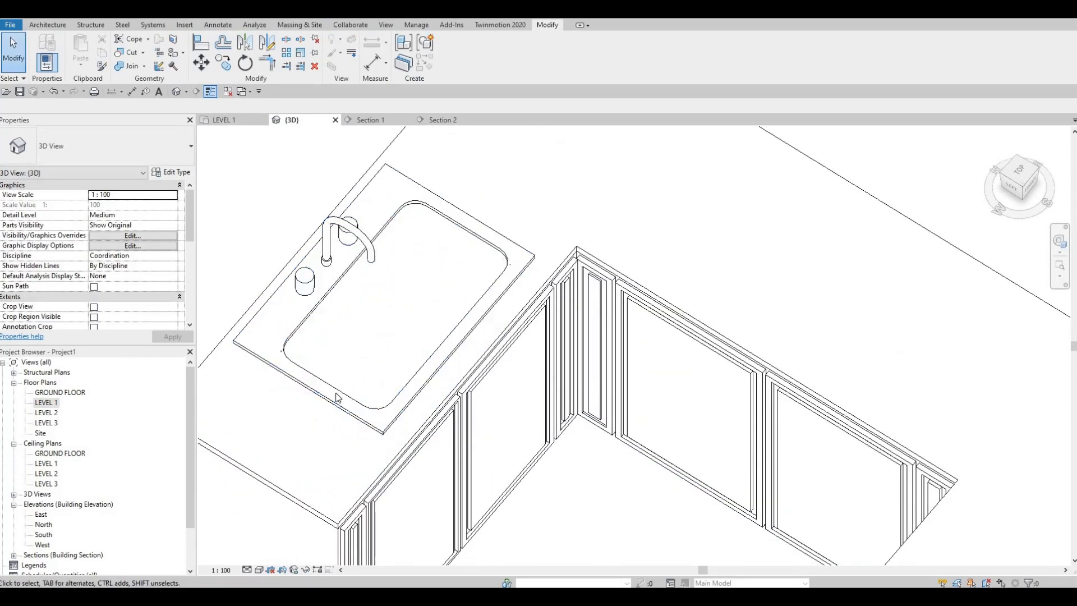
{"action": "left_click", "coordinate": [346, 394]}
{"action": "key", "text": "Escape"}
{"action": "middle_click_drag", "start_coordinate": [304, 343], "coordinate": [418, 288], "text": "shift"}
{"action": "left_click", "coordinate": [395, 233]}
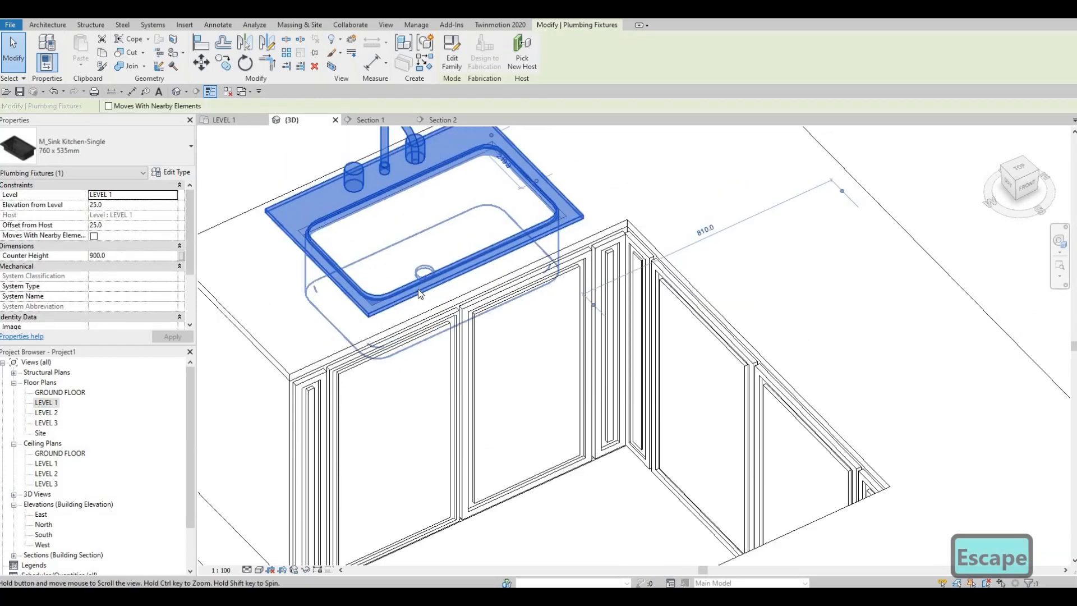
{"action": "key", "text": "Escape"}
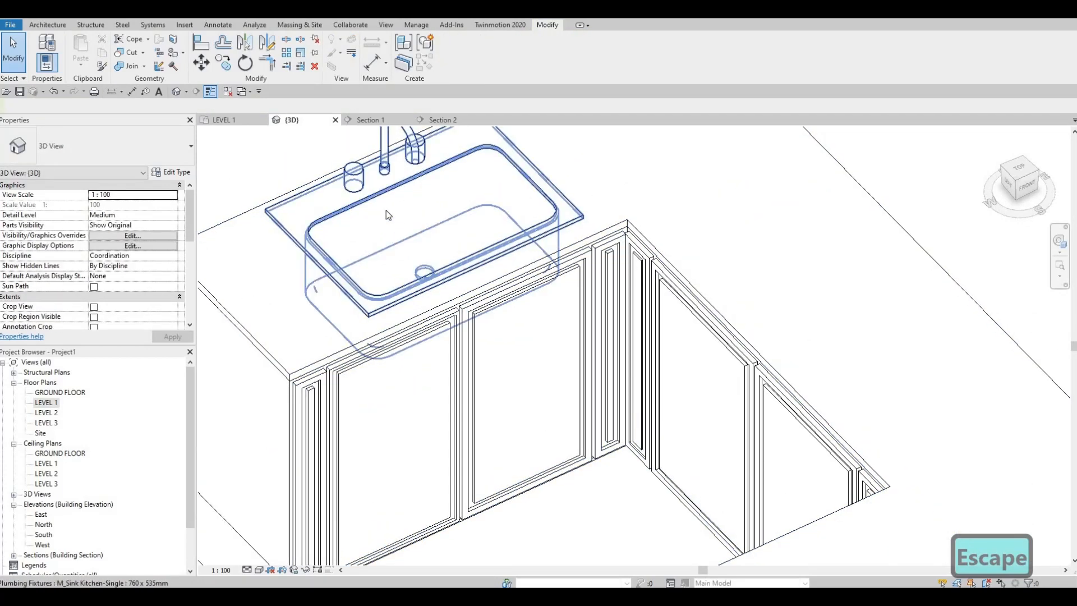
{"action": "key", "text": "Tab"}
{"action": "key", "text": "Tab"}
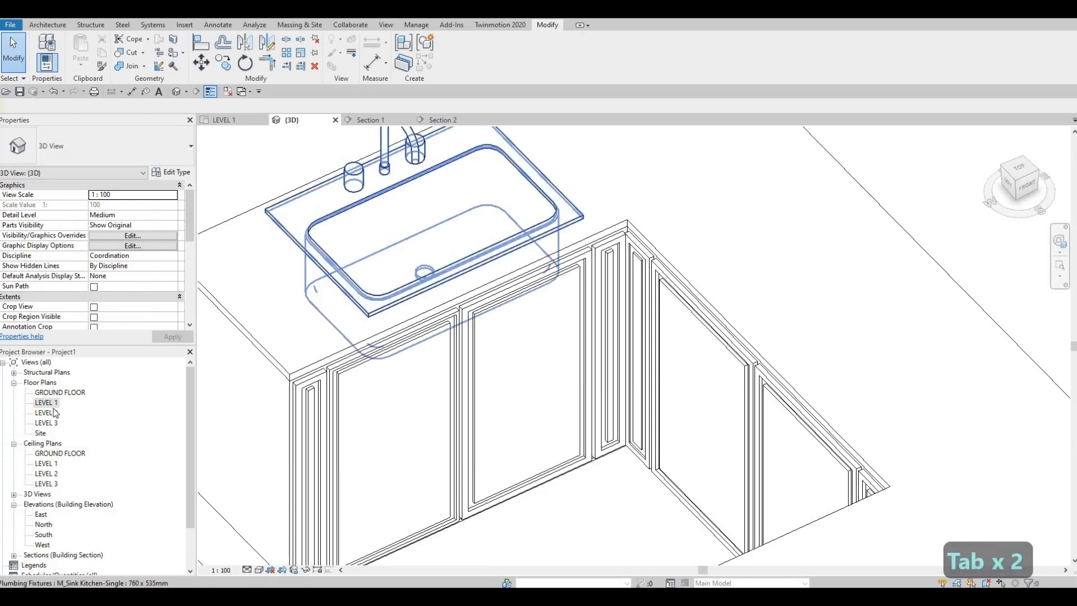
{"action": "key", "text": "Escape"}
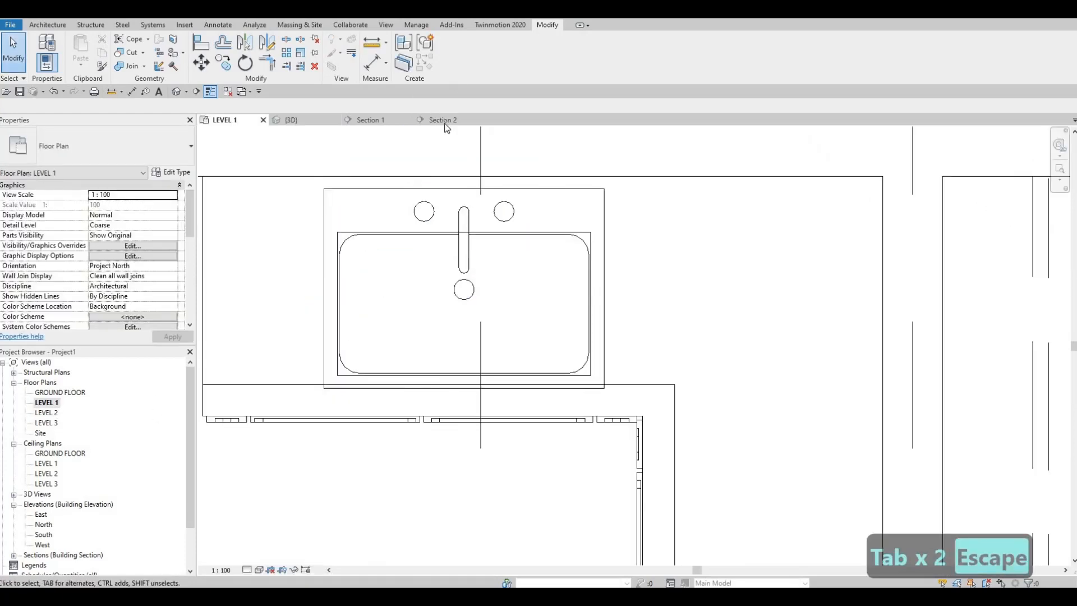
Step: Open the kitchen counter model for in-place editing from the Section 2 view
{"action": "left_click", "coordinate": [443, 120]}
{"action": "middle_click_drag", "start_coordinate": [703, 236], "coordinate": [635, 234]}
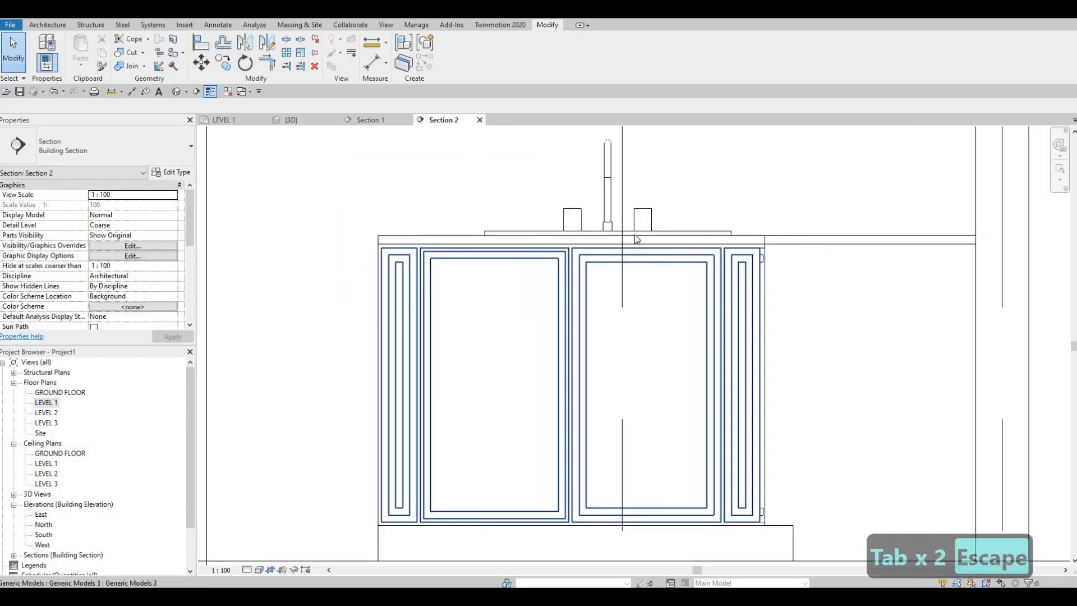
{"action": "left_click", "coordinate": [608, 241]}
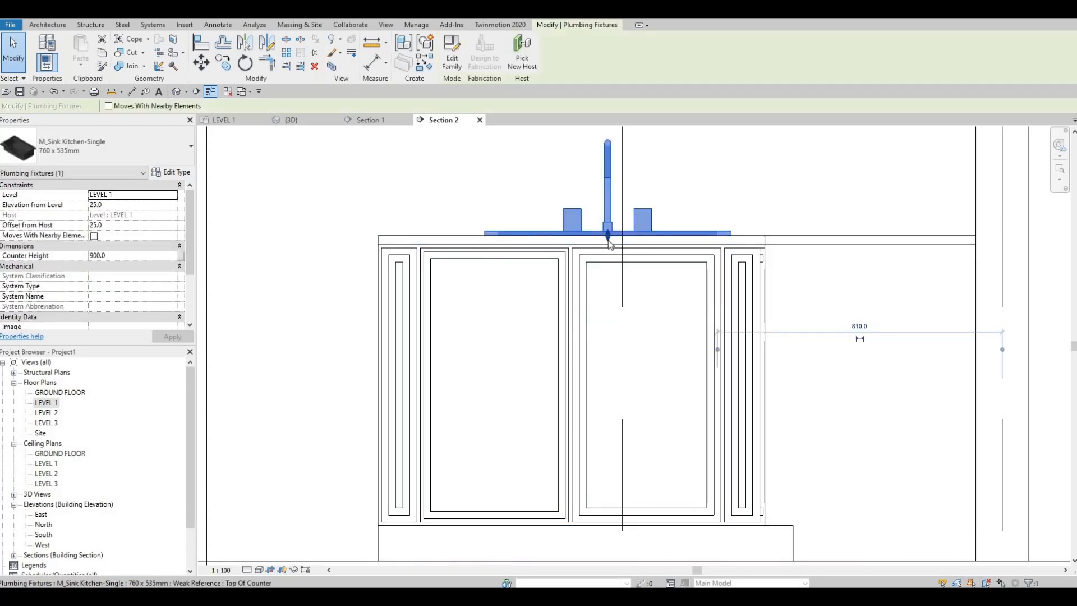
{"action": "key", "text": "Escape"}
{"action": "key", "text": "Escape"}
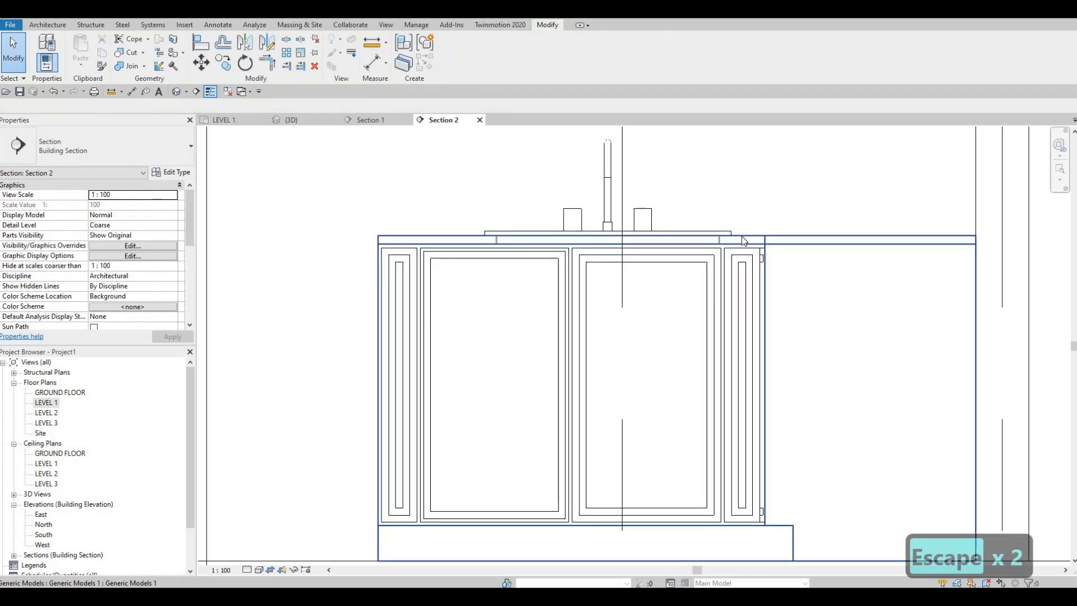
{"action": "left_click", "coordinate": [743, 241]}
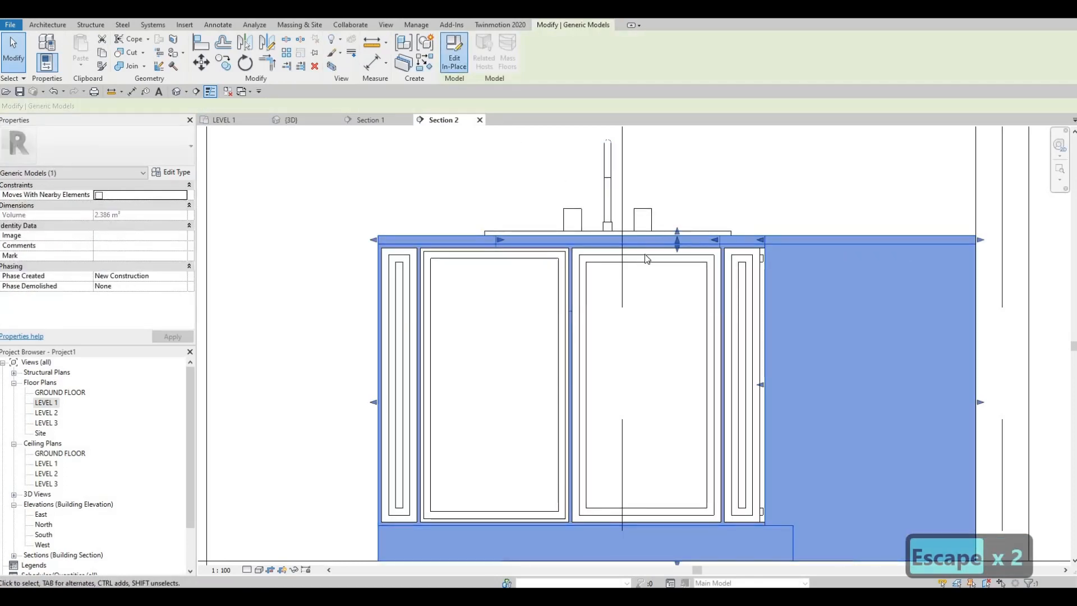
{"action": "double_click", "coordinate": [712, 237]}
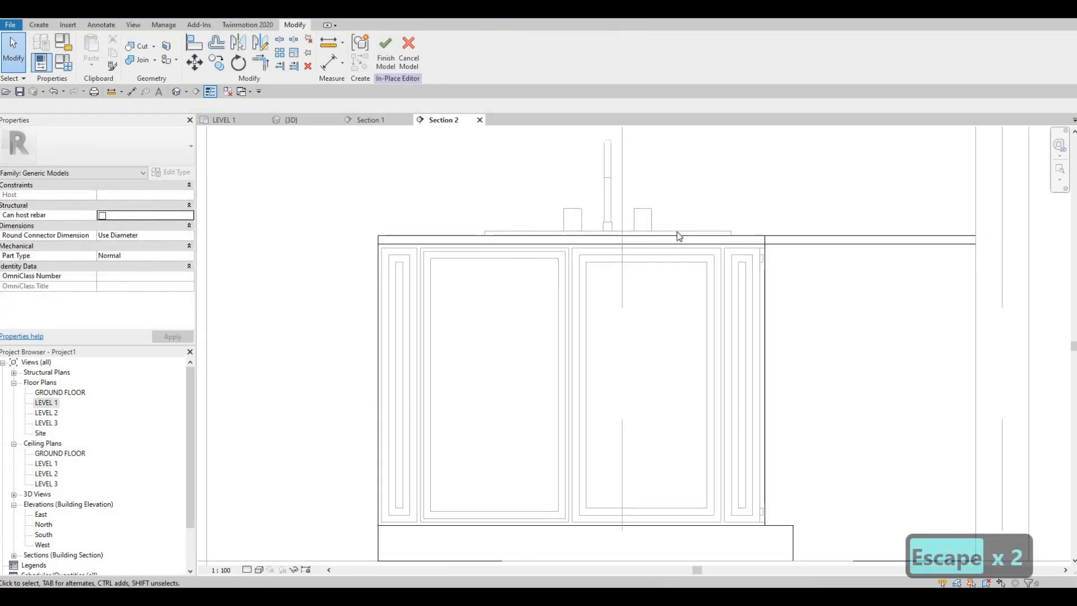
Step: Deepen the void extrusion below the sink to 309 mm and finish the in-place model
{"action": "key", "text": "Tab"}
{"action": "key", "text": "Tab"}
{"action": "key", "text": "Tab"}
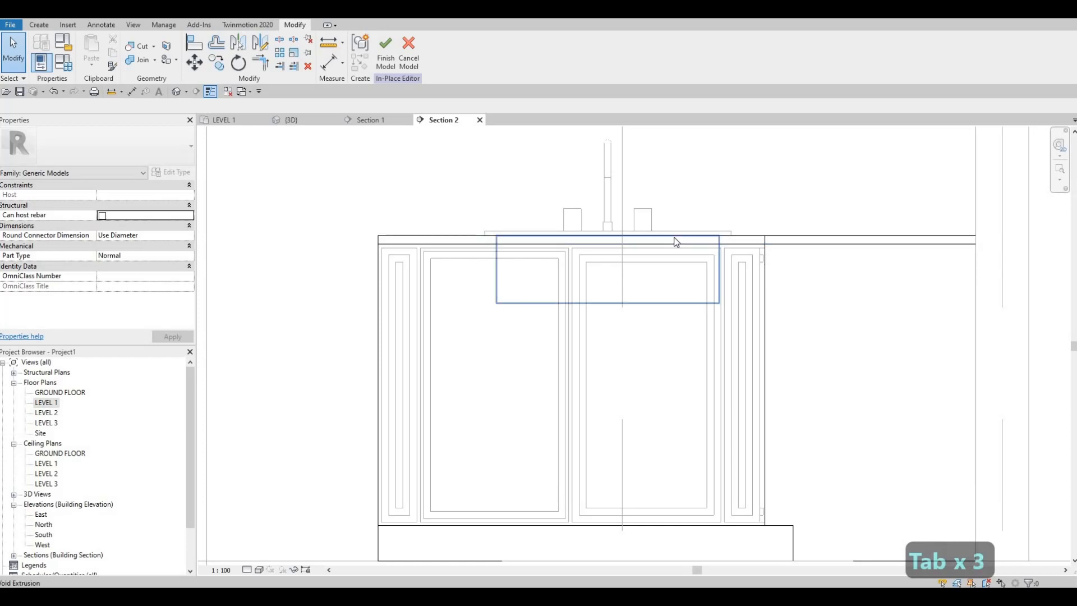
{"action": "left_click", "coordinate": [619, 317]}
{"action": "left_click_drag", "start_coordinate": [609, 331], "coordinate": [610, 348]}
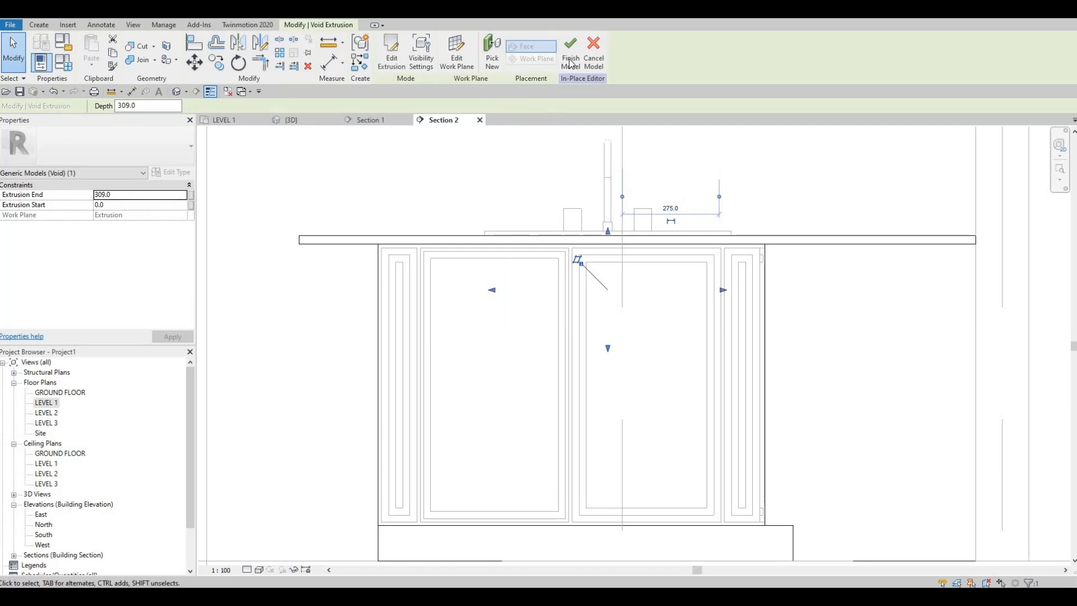
{"action": "key", "text": "c"}
{"action": "key", "text": "g"}
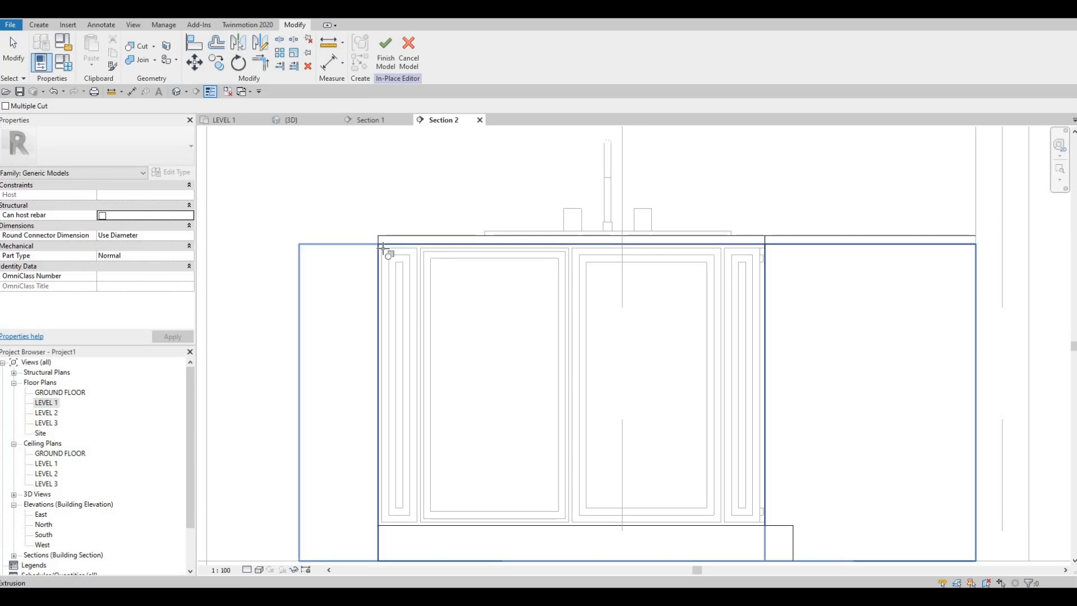
{"action": "left_click", "coordinate": [385, 51]}
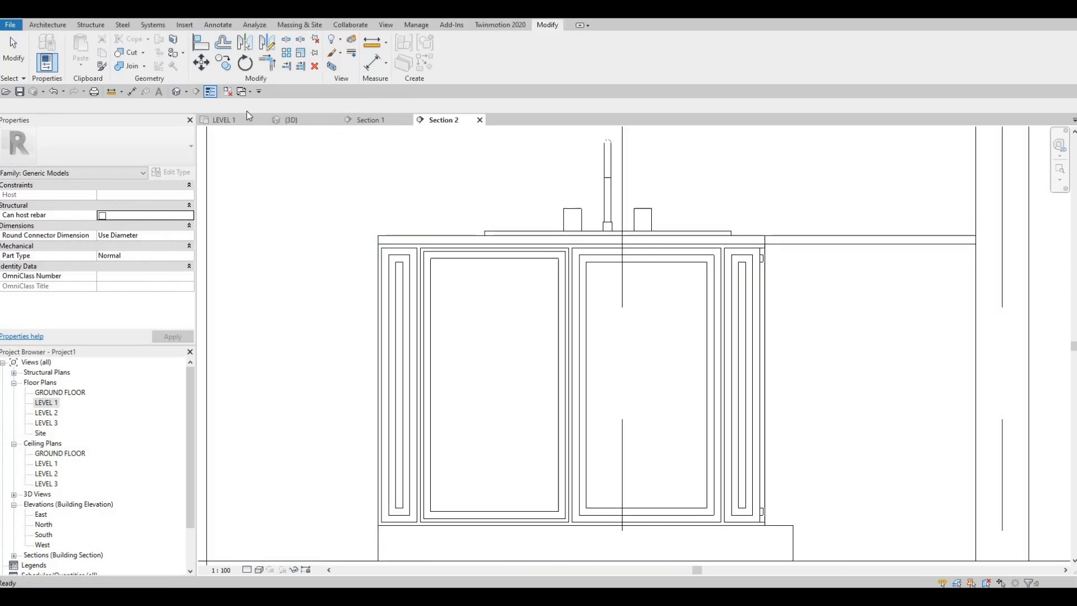
Step: Try to apply Cut Geometry between the counter and the sink in the 3D view
{"action": "left_click", "coordinate": [296, 120]}
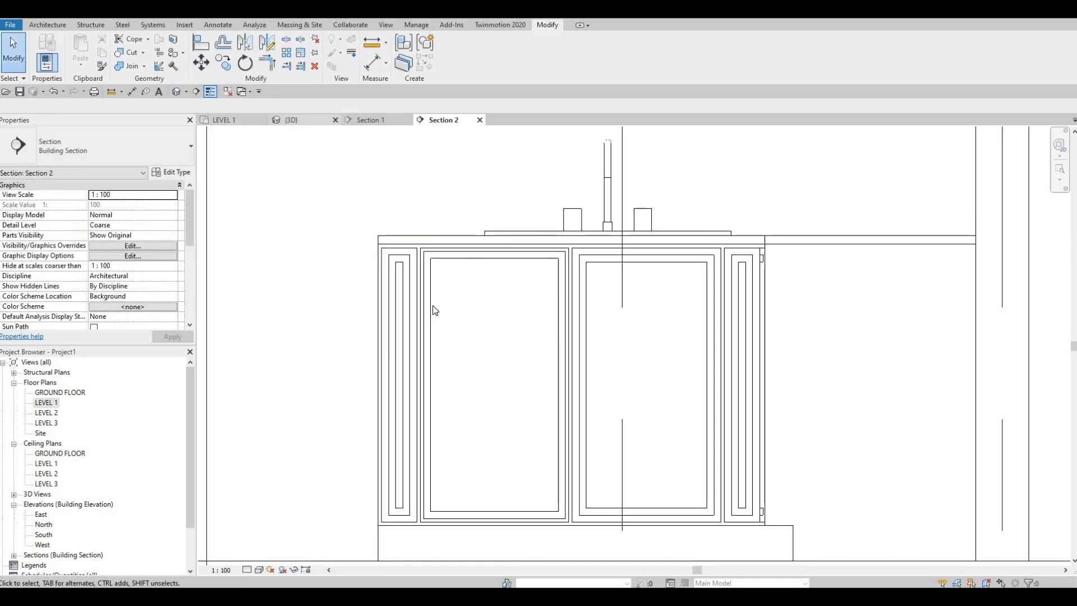
{"action": "middle_click_drag", "start_coordinate": [497, 501], "coordinate": [457, 488], "text": "shift"}
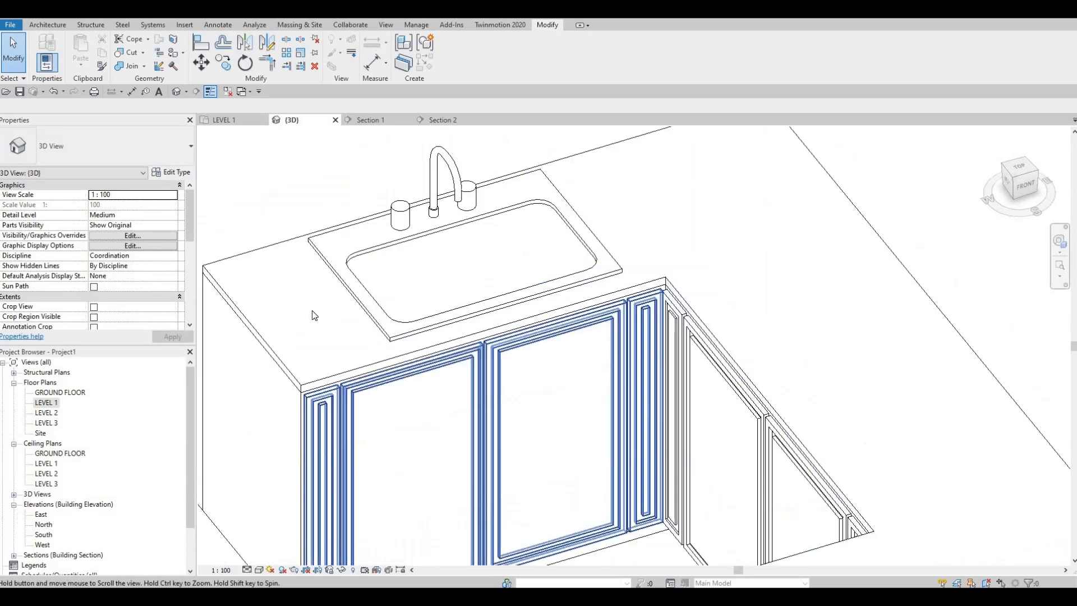
{"action": "left_click", "coordinate": [253, 336]}
{"action": "key", "text": "Escape"}
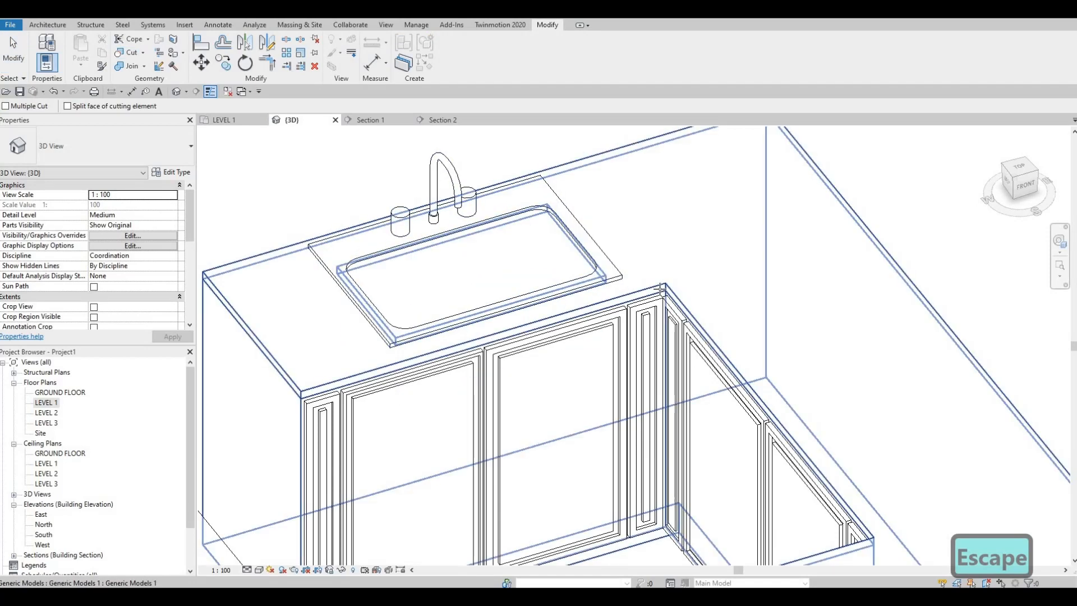
{"action": "left_click", "coordinate": [662, 289]}
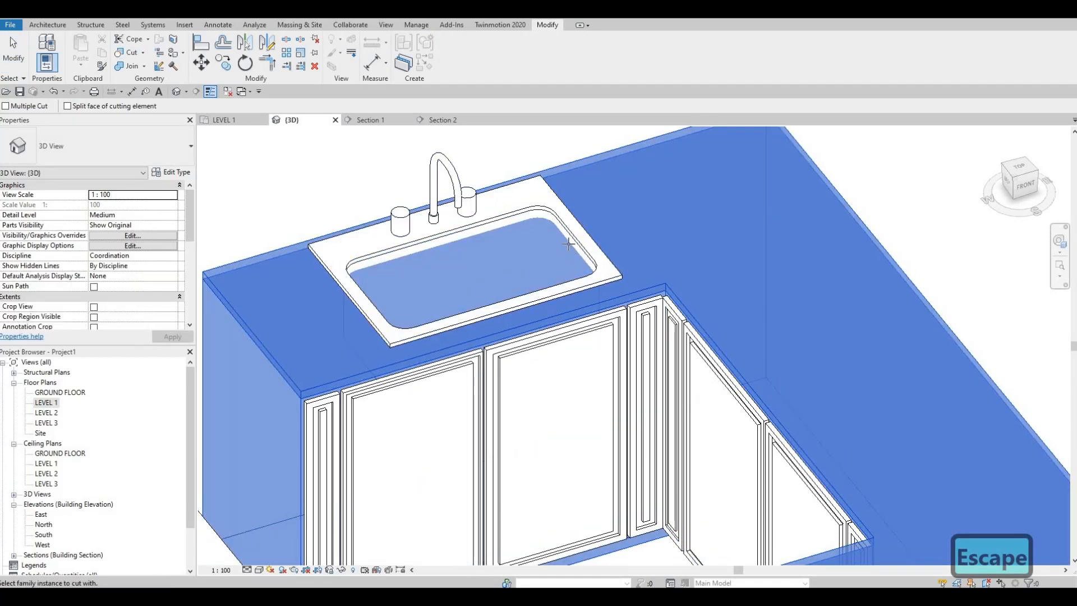
{"action": "key", "text": "Escape"}
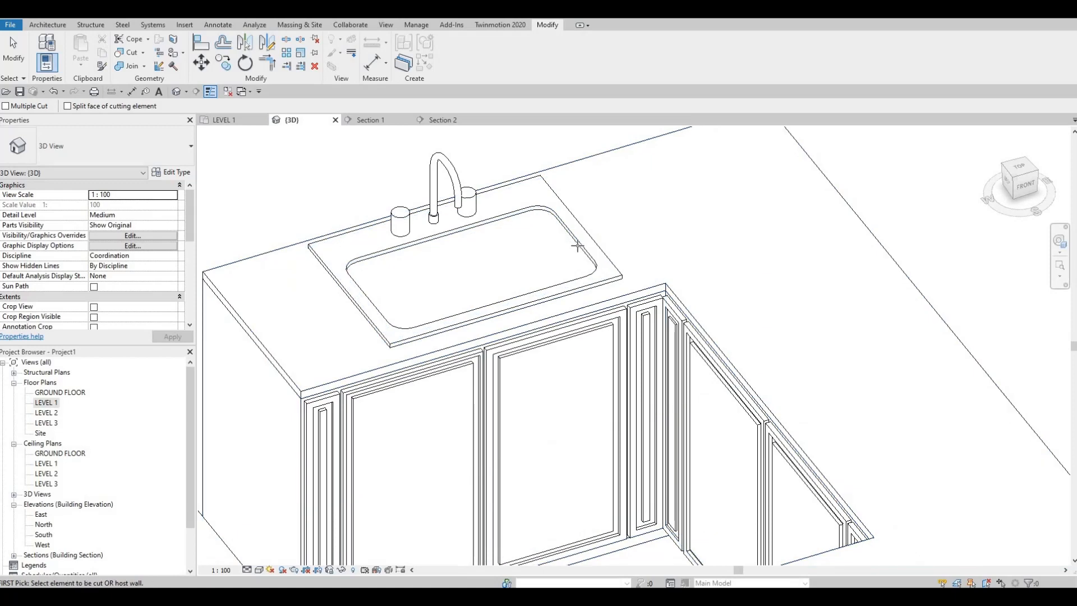
{"action": "left_click", "coordinate": [577, 245]}
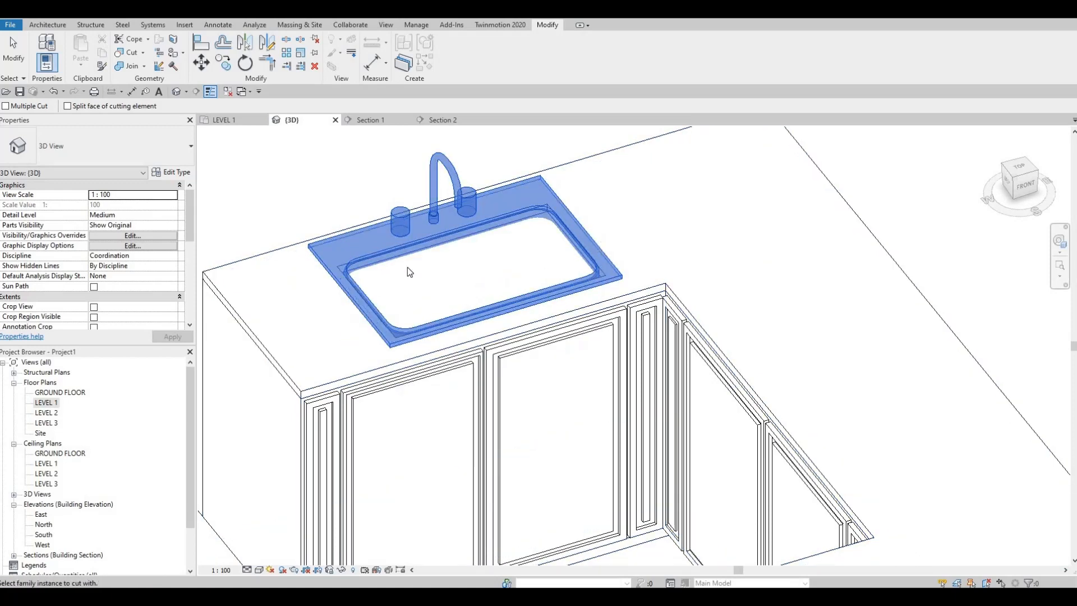
{"action": "key", "text": "Escape"}
{"action": "key", "text": "Escape"}
{"action": "key", "text": "Escape"}
Step: Reopen the kitchen counter model for in-place editing from the 3D view
{"action": "middle_click_drag", "start_coordinate": [392, 264], "coordinate": [348, 322], "text": "shift"}
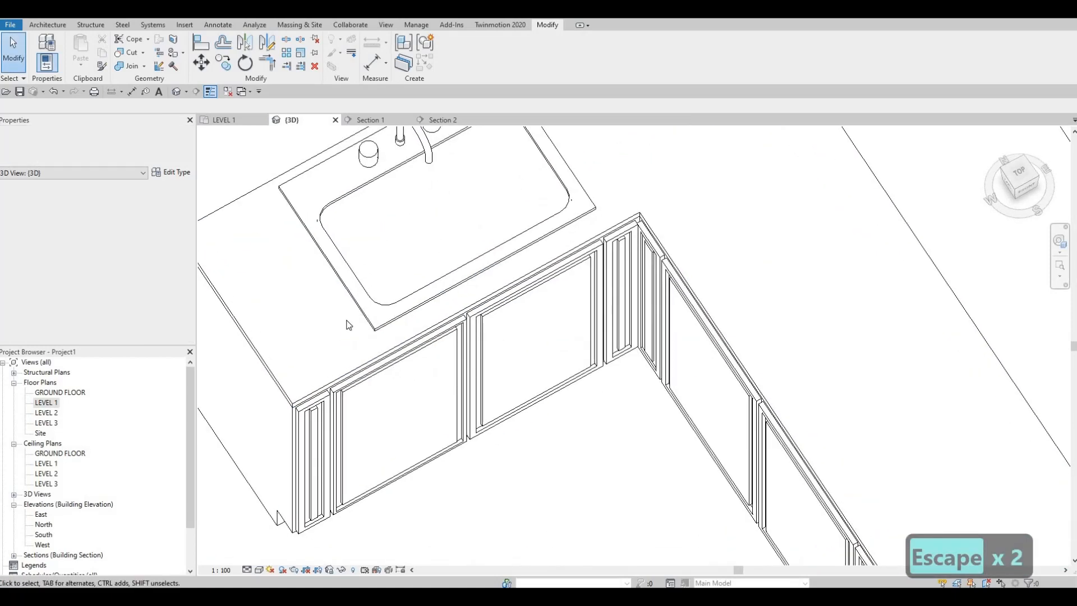
{"action": "left_click", "coordinate": [435, 280]}
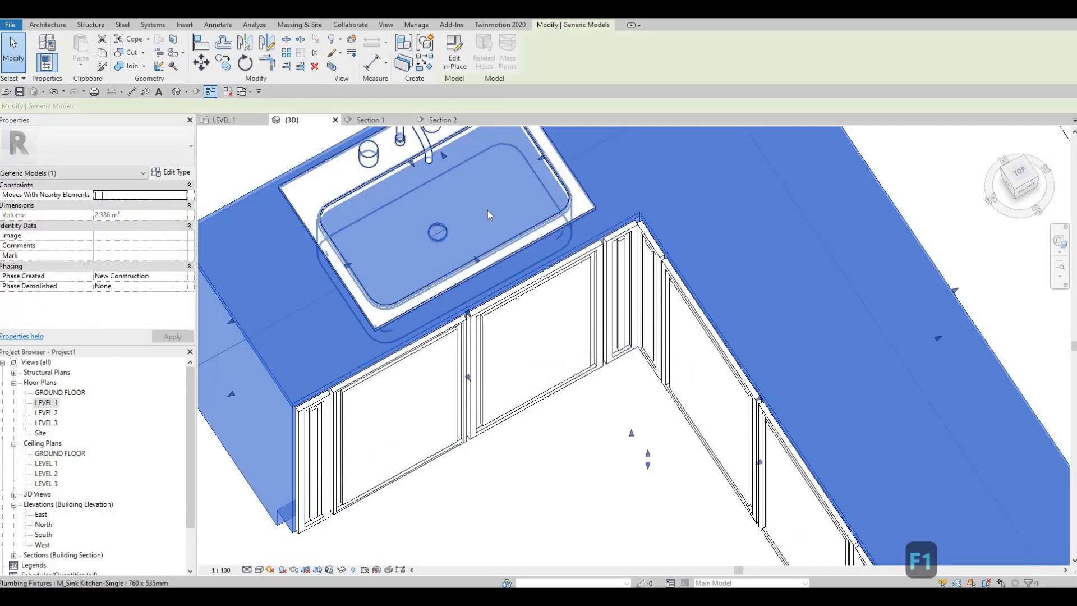
{"action": "left_click", "coordinate": [453, 53]}
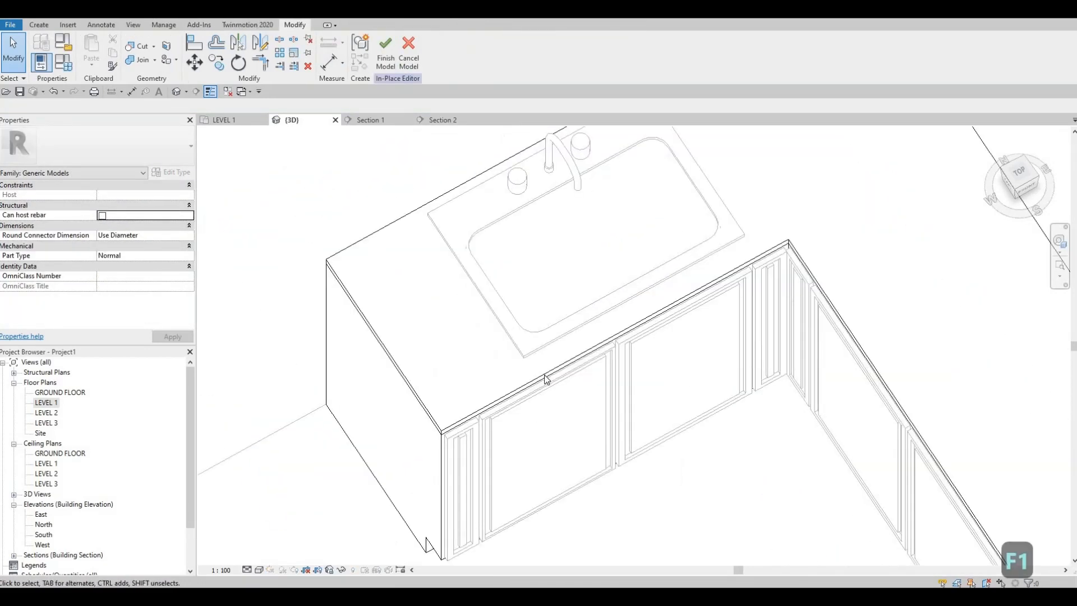
{"action": "left_click", "coordinate": [510, 299]}
{"action": "key", "text": "Escape"}
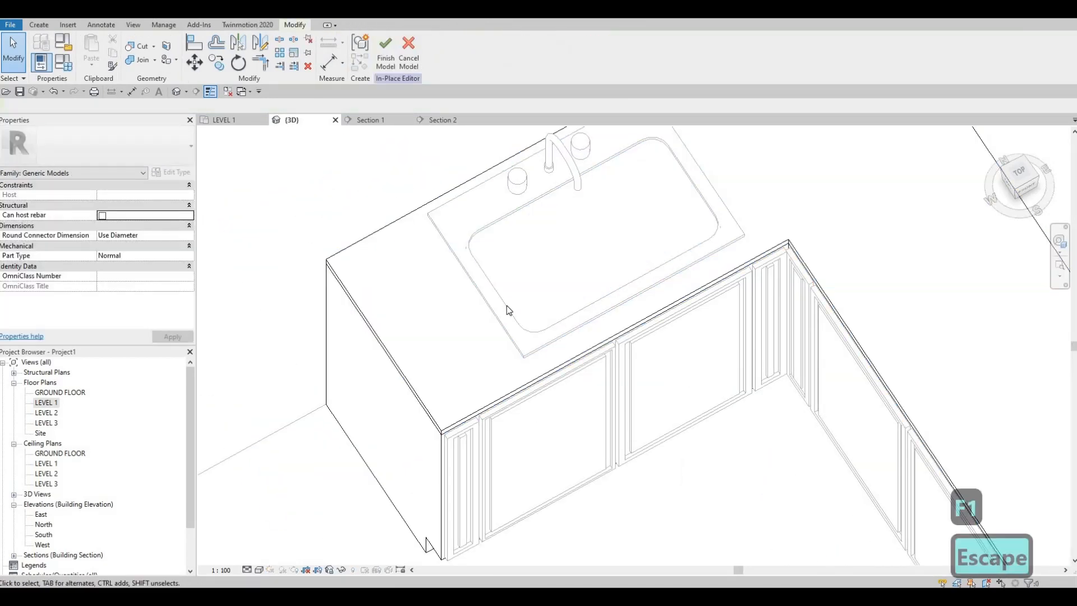
{"action": "key", "text": "Tab"}
{"action": "key", "text": "Tab"}
{"action": "key", "text": "Tab"}
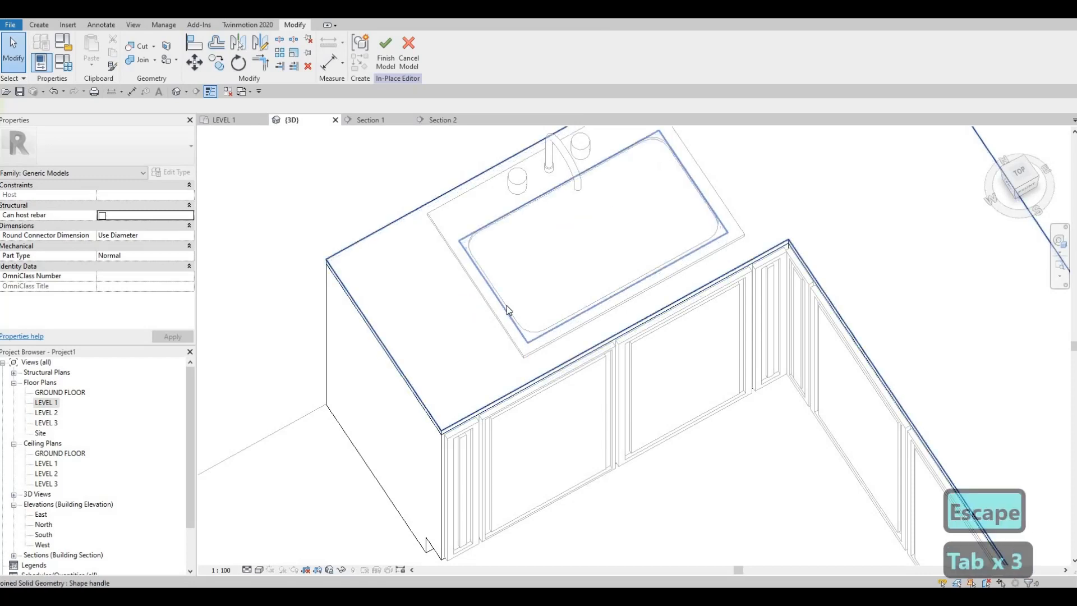
{"action": "key", "text": "Tab"}
{"action": "key", "text": "Tab"}
{"action": "key", "text": "Tab"}
{"action": "key", "text": "Tab"}
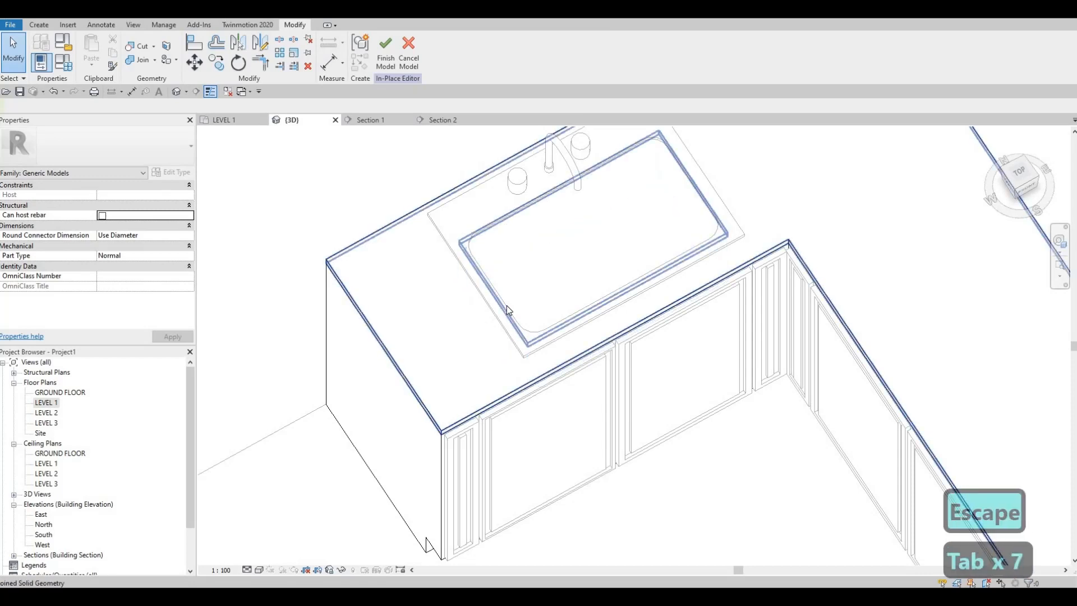
{"action": "key", "text": "Tab"}
{"action": "left_click", "coordinate": [506, 305]}
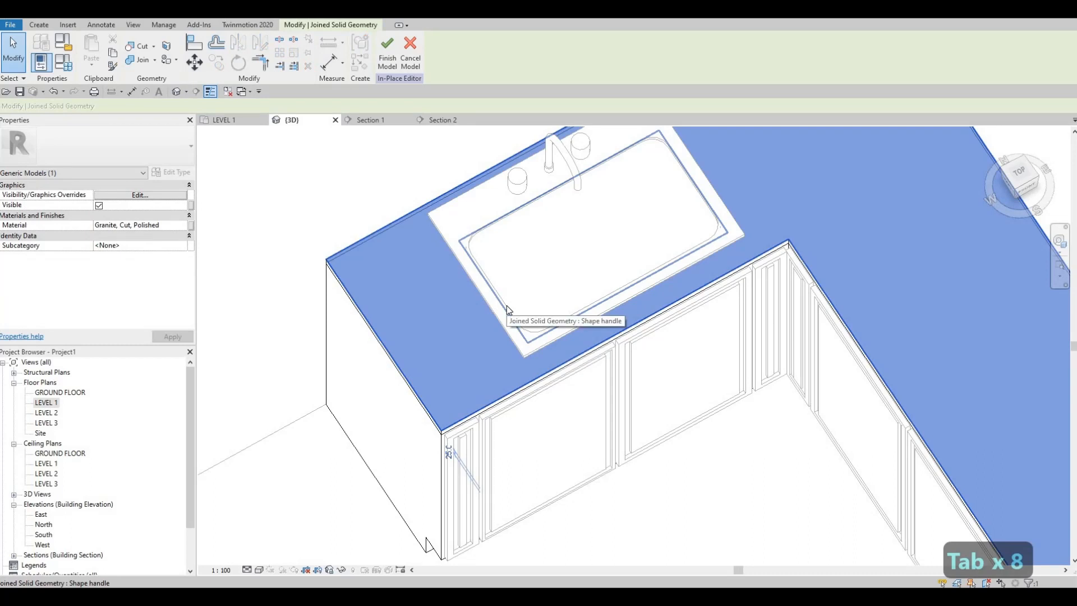
{"action": "key", "text": "Escape"}
{"action": "key", "text": "Tab"}
{"action": "key", "text": "Tab"}
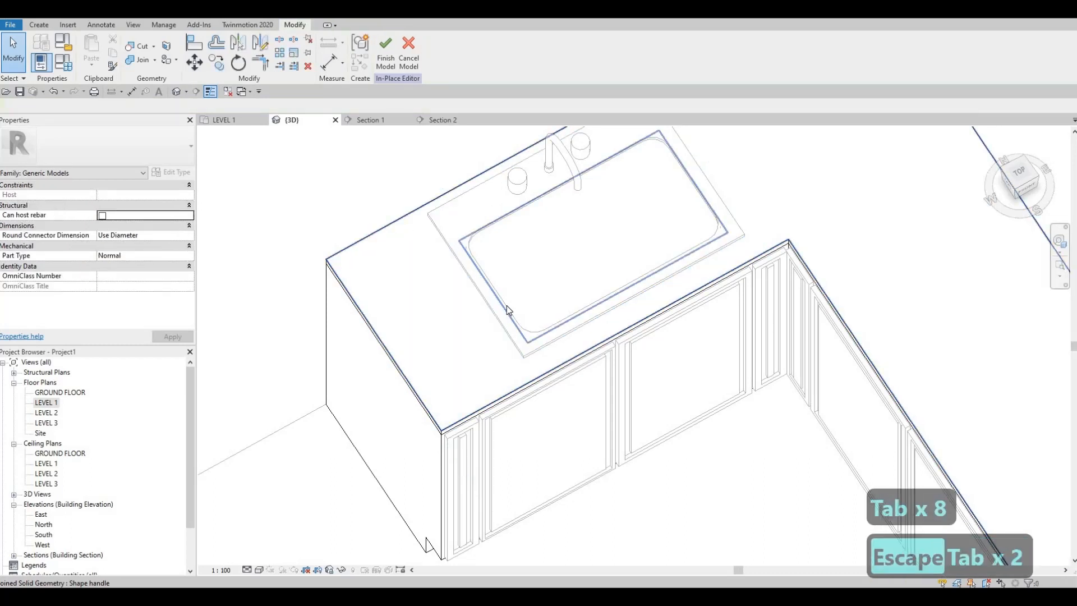
{"action": "left_click", "coordinate": [506, 305]}
{"action": "key", "text": "Escape"}
Step: Select the void extrusion below the sink and stretch its depth to 359.2 mm
{"action": "key", "text": "Tab"}
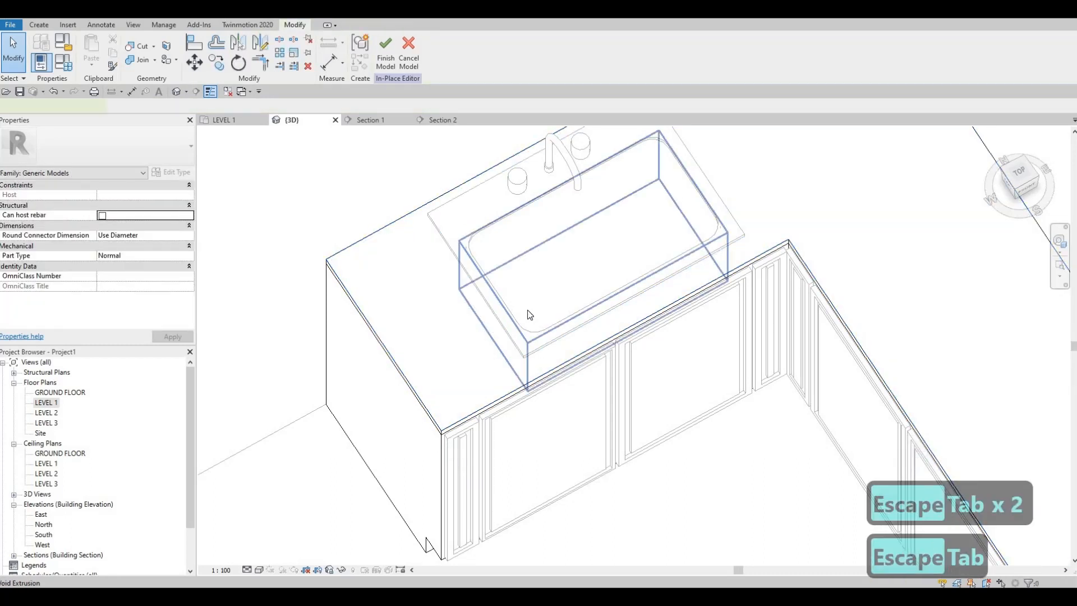
{"action": "left_click", "coordinate": [530, 314]}
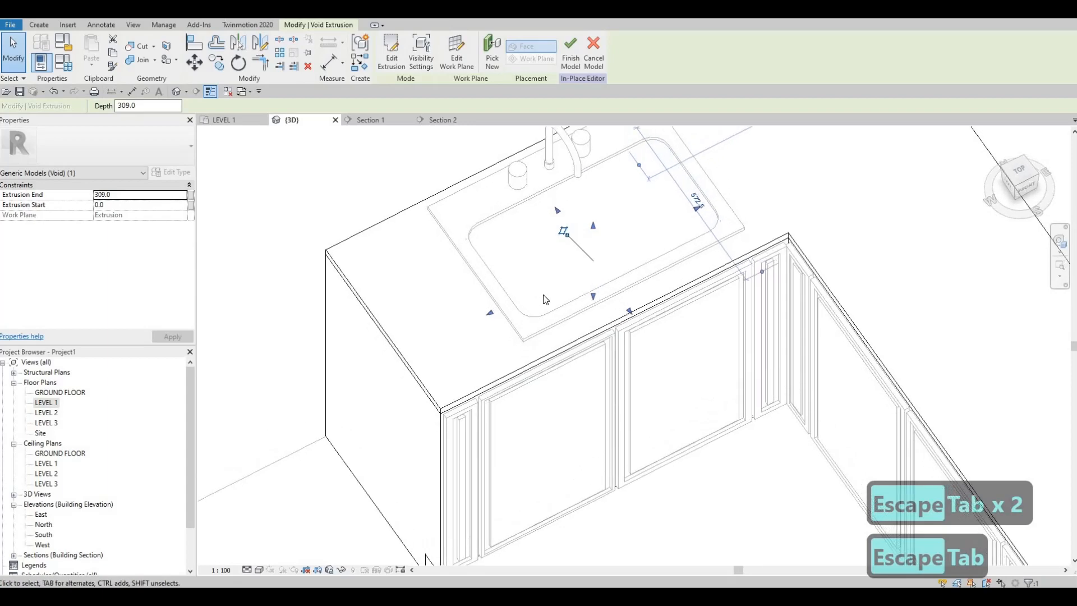
{"action": "middle_click_drag", "start_coordinate": [571, 284], "coordinate": [598, 331], "text": "shift"}
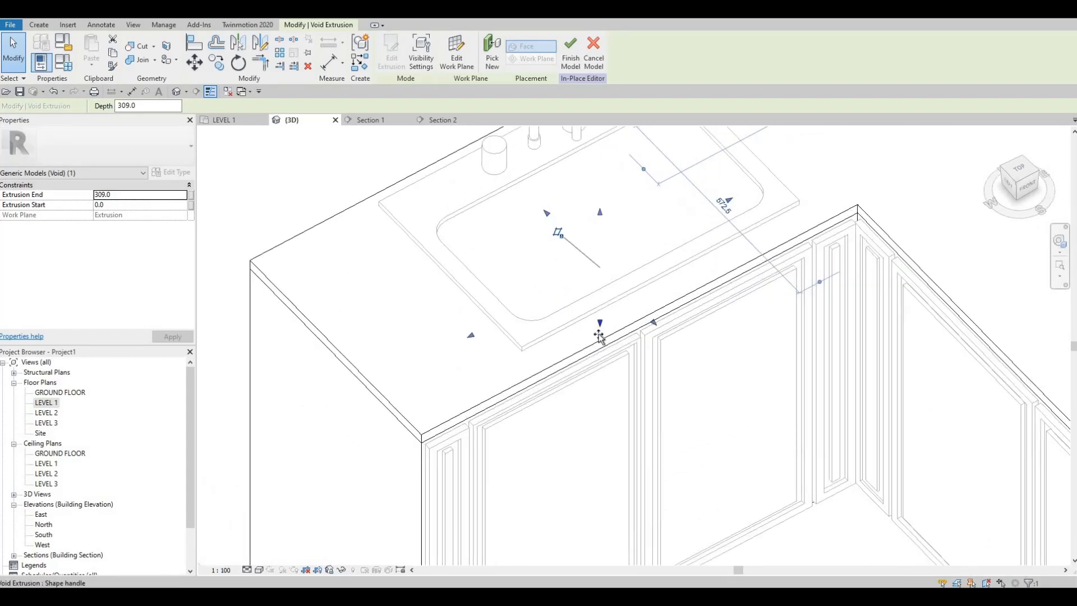
{"action": "left_click_drag", "start_coordinate": [599, 335], "coordinate": [561, 328]}
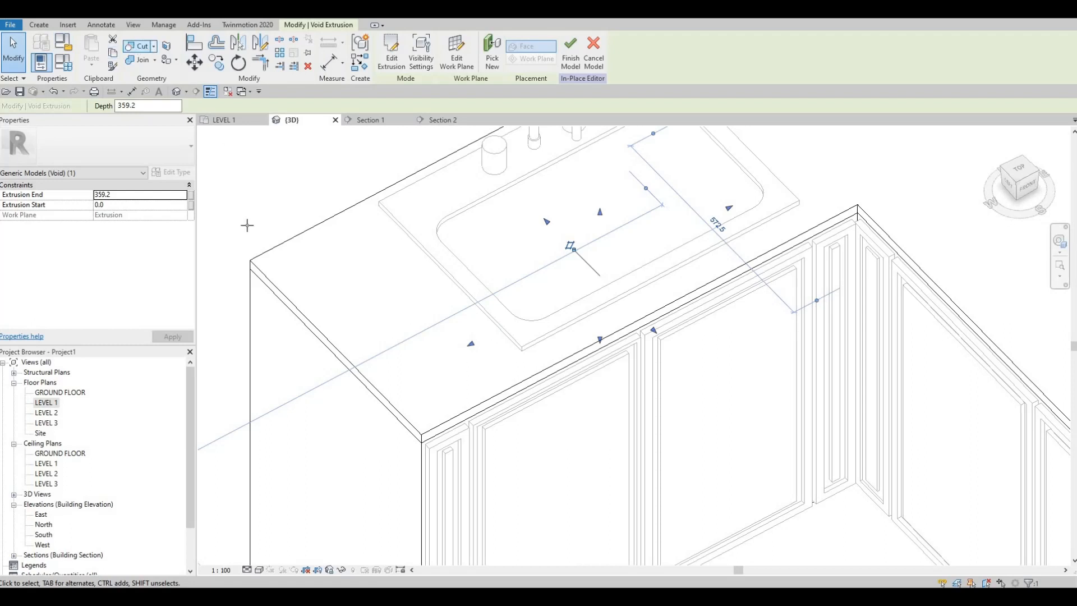
Step: Try to cut the countertop with the void extrusion using Cut Geometry
{"action": "left_click", "coordinate": [465, 269]}
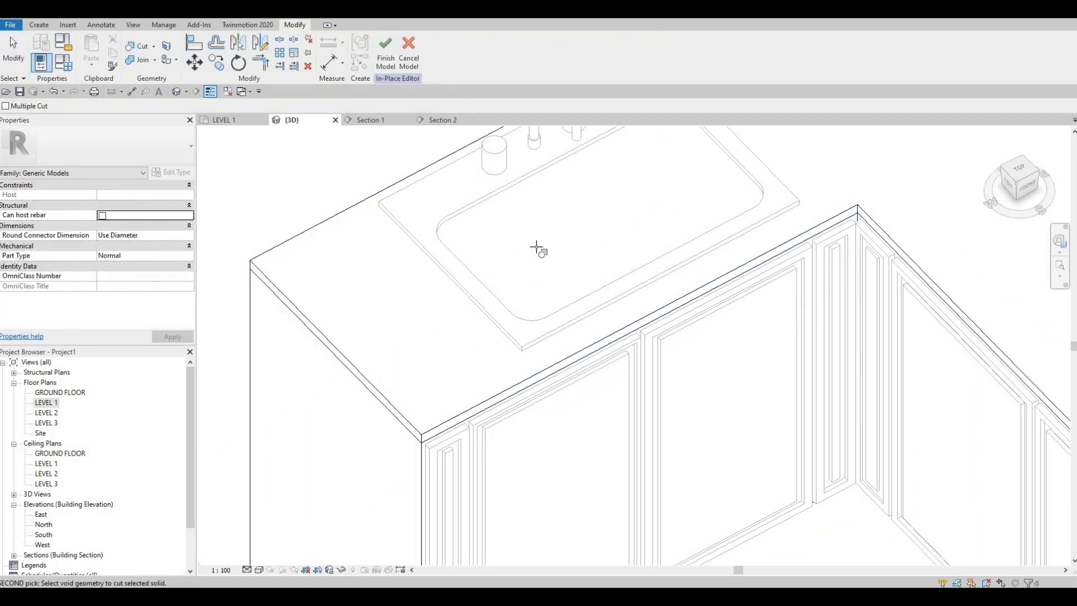
{"action": "key", "text": "Tab"}
{"action": "scroll", "coordinate": [498, 317], "scroll_direction": "down", "scroll_amount": 2}
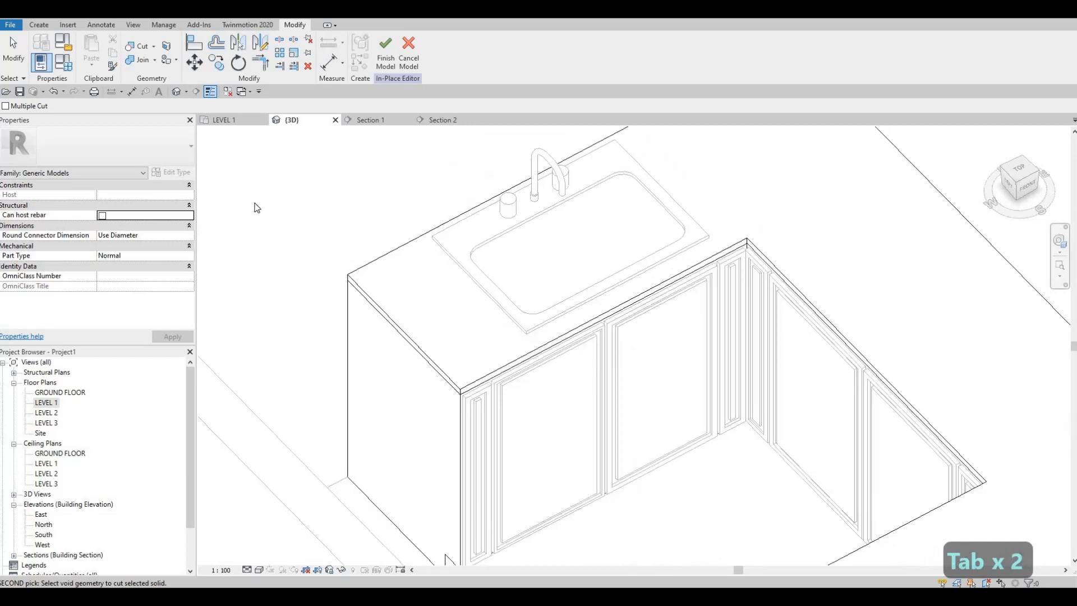
{"action": "key", "text": "Escape"}
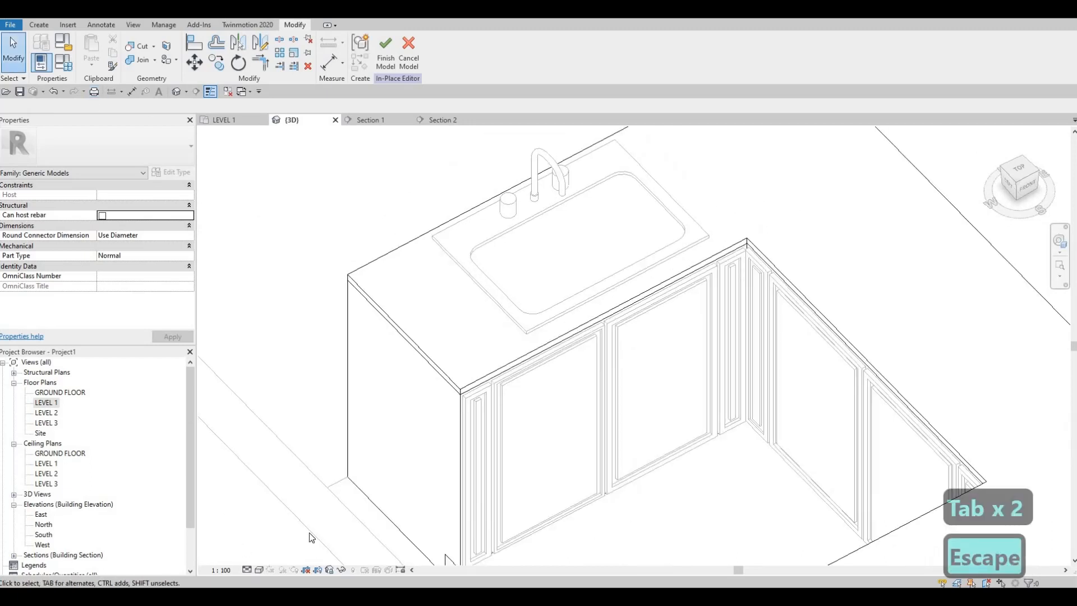
Step: Set the 3D view's model display transparency to 40 in the Graphic Display Options
{"action": "left_click", "coordinate": [259, 570]}
{"action": "left_click", "coordinate": [305, 485]}
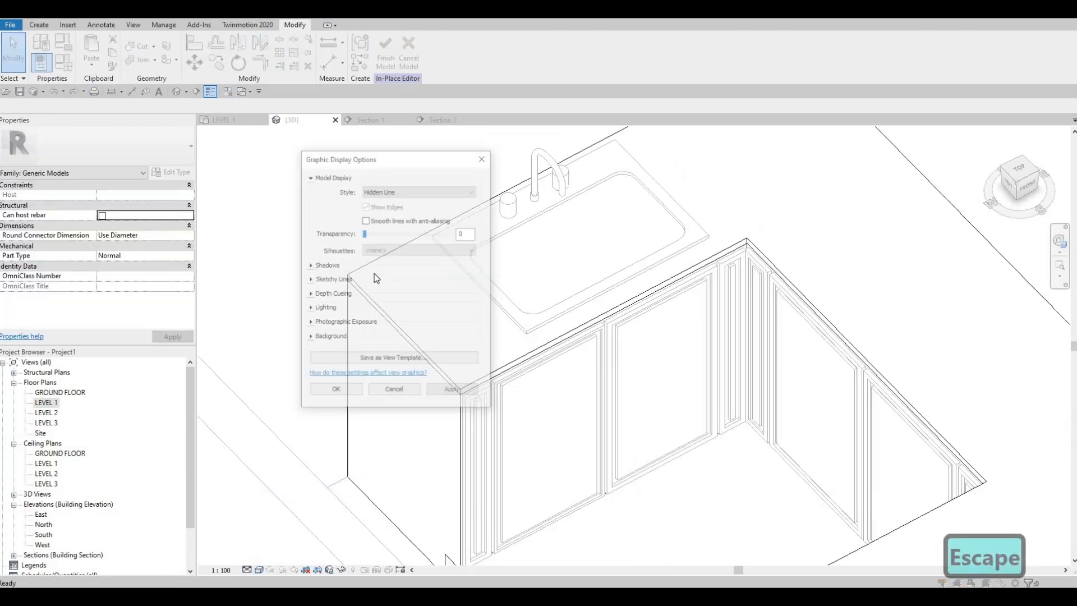
{"action": "left_click", "coordinate": [401, 234]}
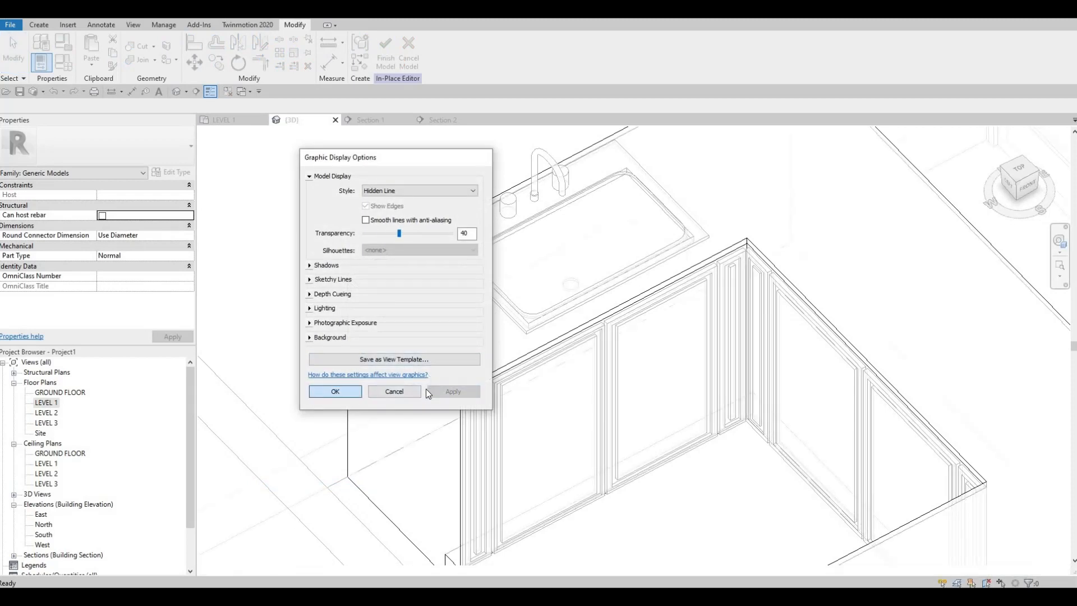
{"action": "left_click", "coordinate": [335, 392]}
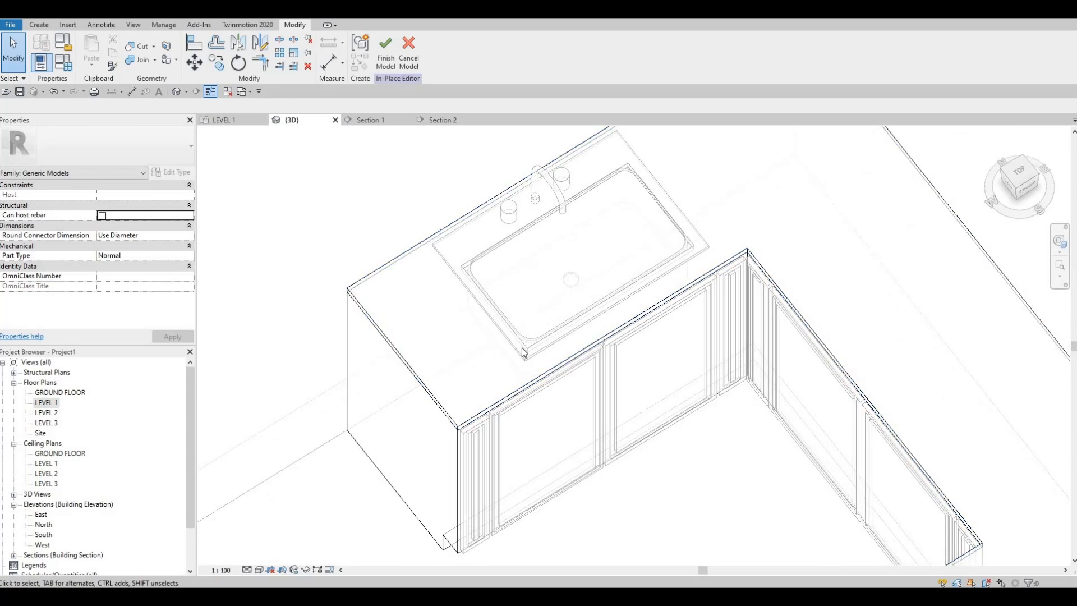
Step: Try Cut Geometry again with the counter as first pick and the void extrusion as second pick
{"action": "left_click", "coordinate": [523, 346]}
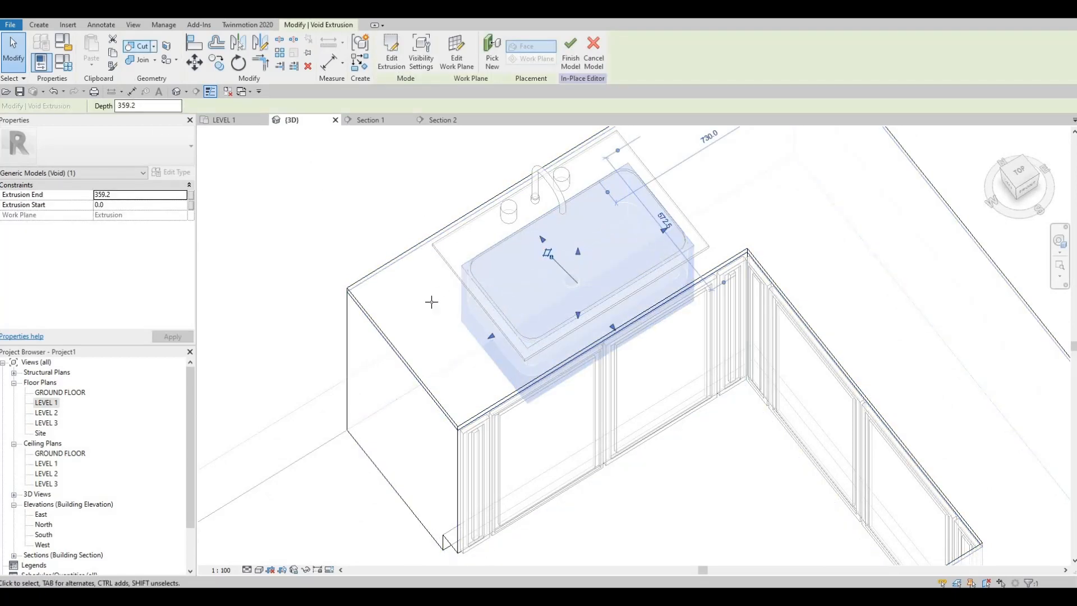
{"action": "left_click", "coordinate": [392, 336]}
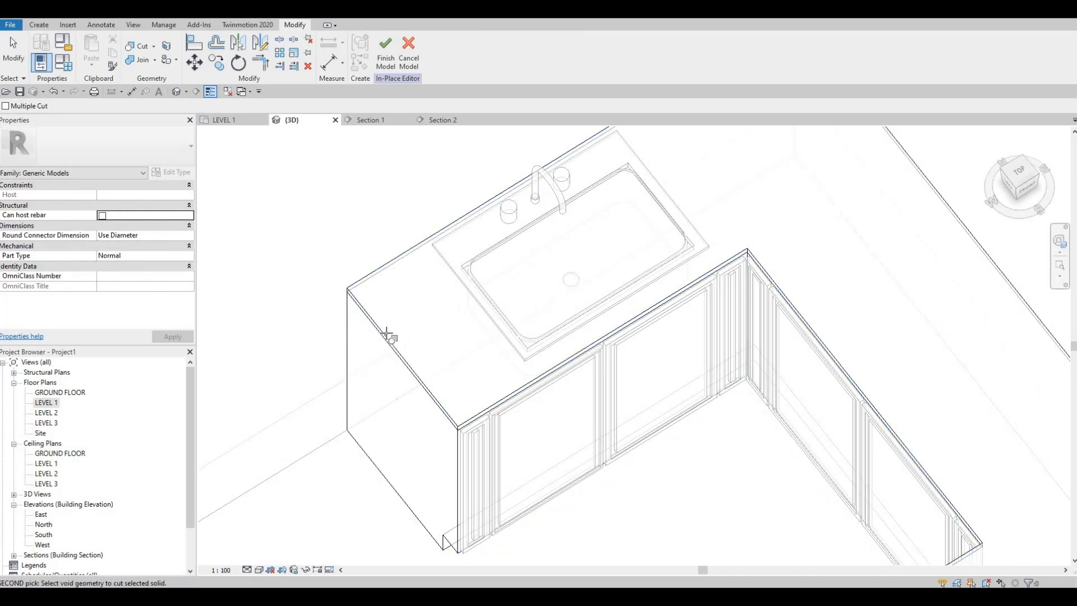
{"action": "key", "text": "Tab"}
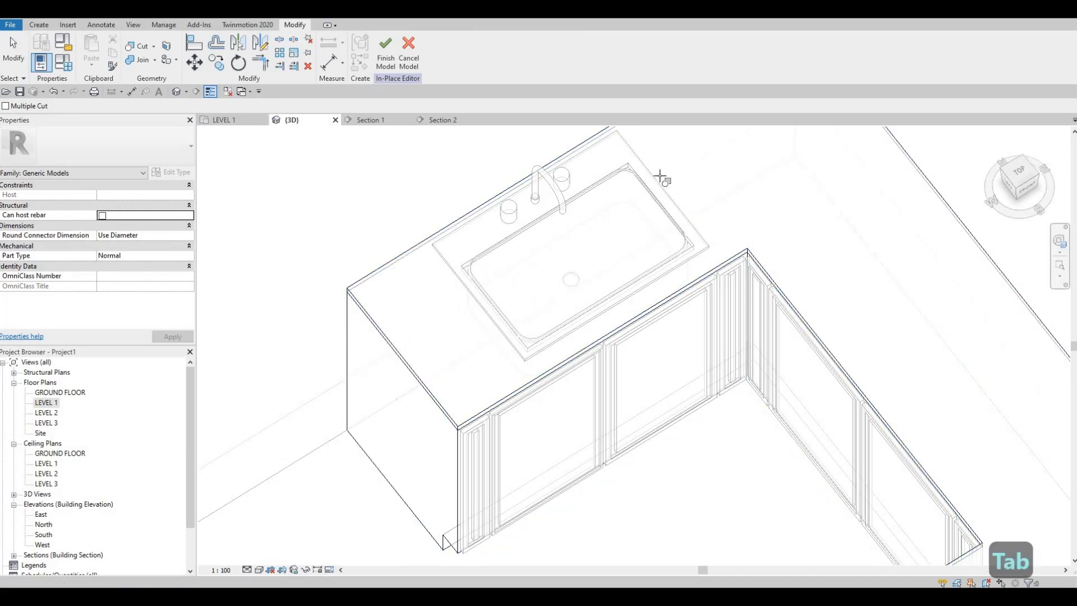
{"action": "key", "text": "Escape"}
{"action": "key", "text": "Escape"}
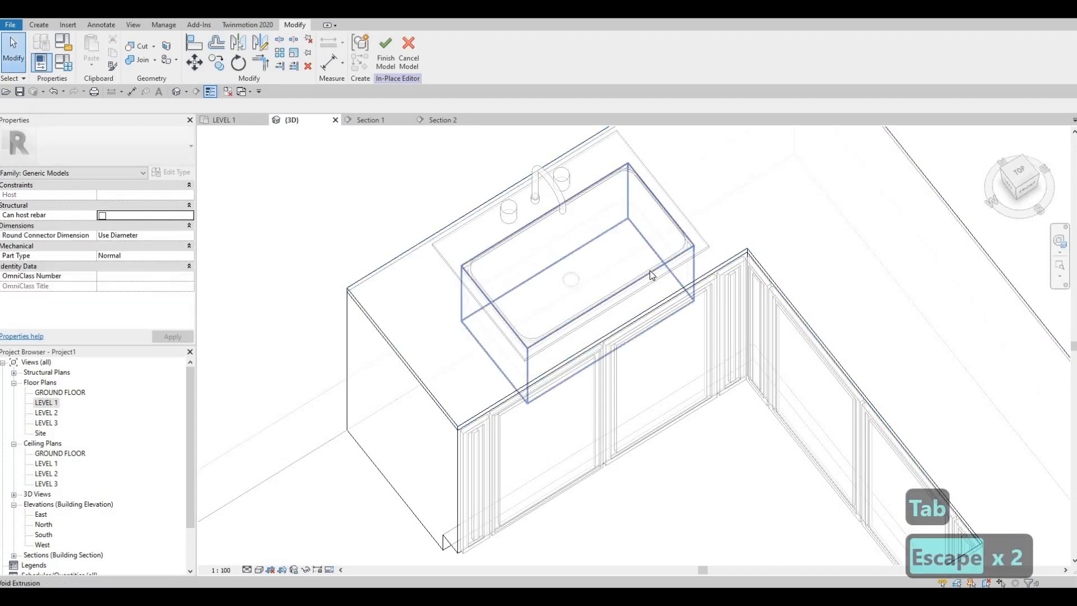
Step: Apply Cut Geometry with the void extrusion as the first pick, and finish the in-place kitchen counter model
{"action": "left_click", "coordinate": [652, 275]}
{"action": "middle_click_drag", "start_coordinate": [581, 267], "coordinate": [497, 349], "text": "shift"}
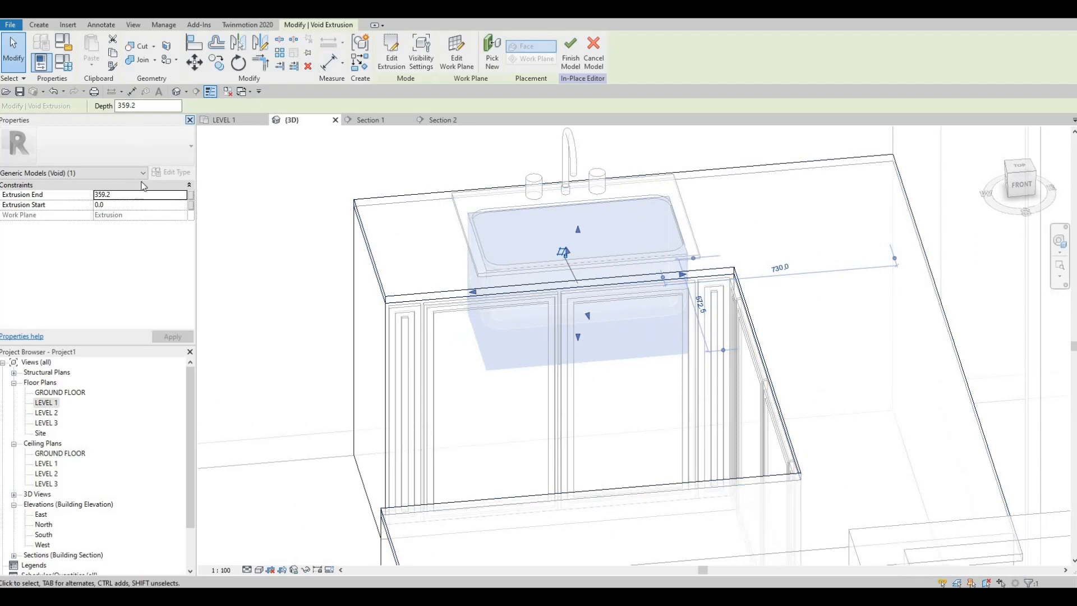
{"action": "left_click", "coordinate": [147, 54]}
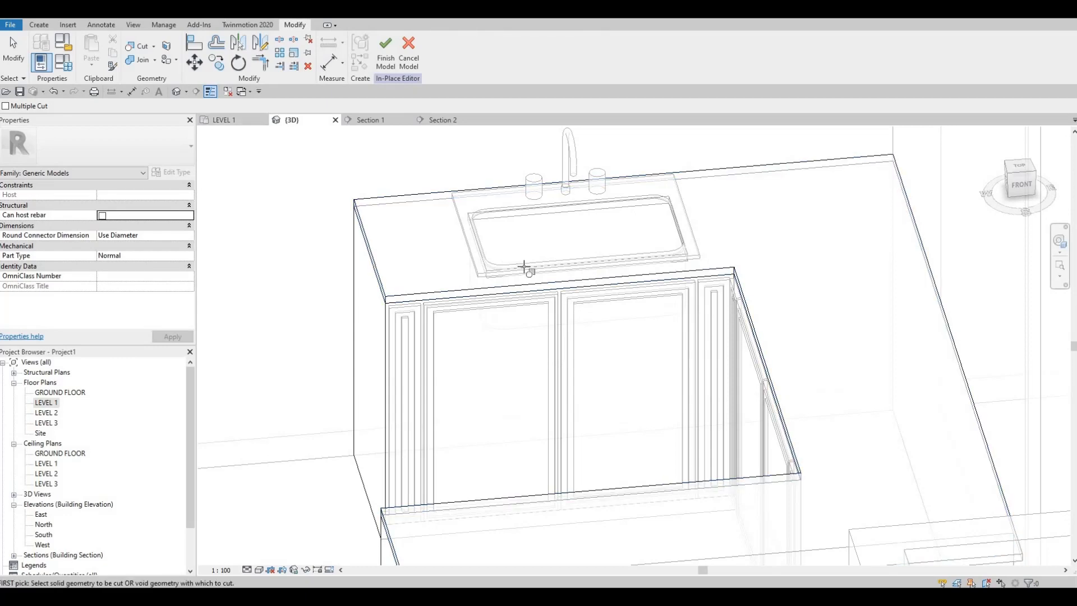
{"action": "left_click", "coordinate": [525, 268]}
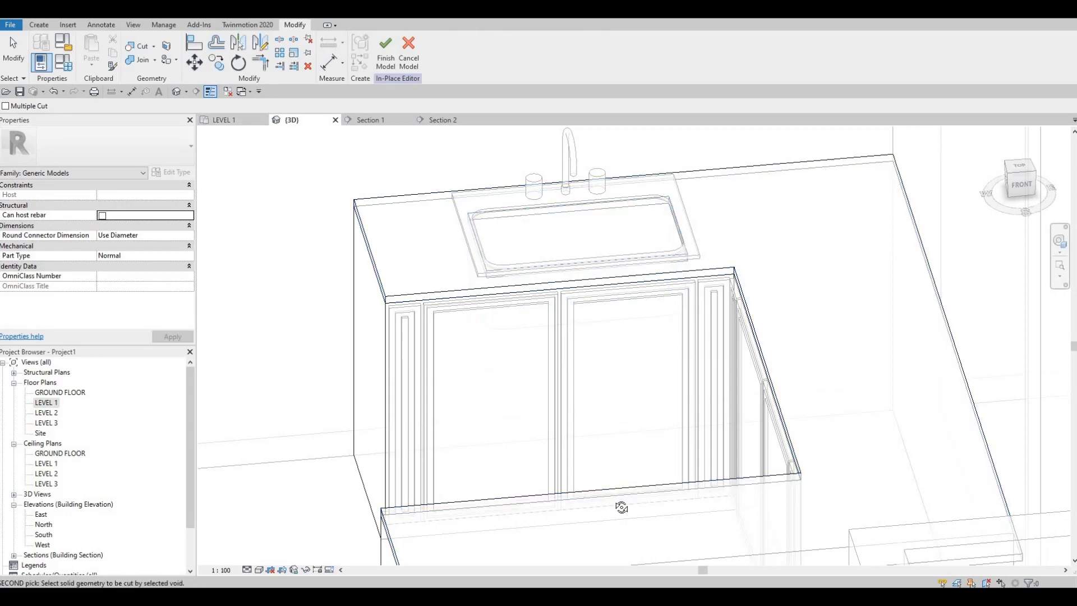
{"action": "middle_click_drag", "start_coordinate": [552, 393], "coordinate": [451, 320], "text": "shift"}
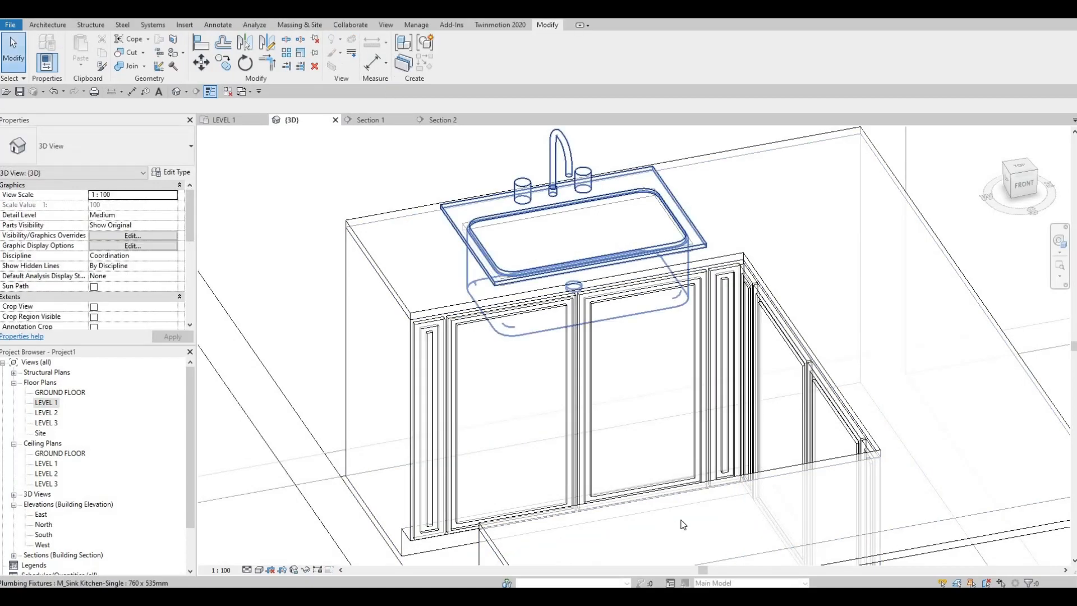
Step: Examine the sink, the counter opening and the surrounding kitchen from several sides in the 3D view
{"action": "middle_click_drag", "start_coordinate": [526, 387], "coordinate": [690, 533], "text": "shift"}
{"action": "key", "text": "Escape"}
{"action": "middle_click_drag", "start_coordinate": [586, 438], "coordinate": [507, 408], "text": "shift"}
{"action": "scroll", "coordinate": [535, 388], "scroll_direction": "down", "scroll_amount": 5}
{"action": "scroll", "coordinate": [493, 401], "scroll_direction": "up", "scroll_amount": 3}
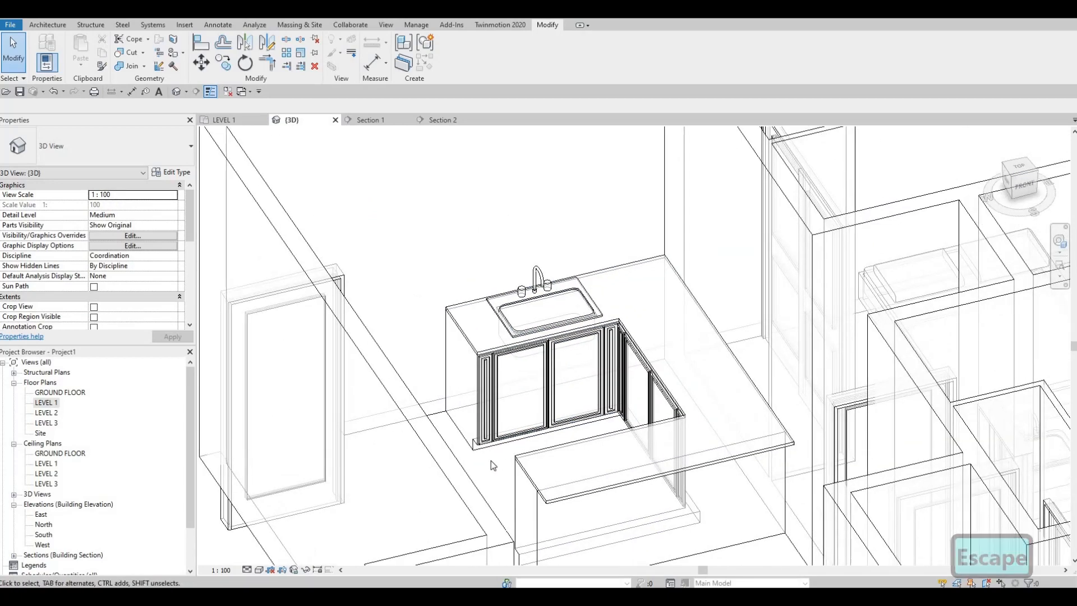
{"action": "scroll", "coordinate": [636, 470], "scroll_direction": "down", "scroll_amount": 3}
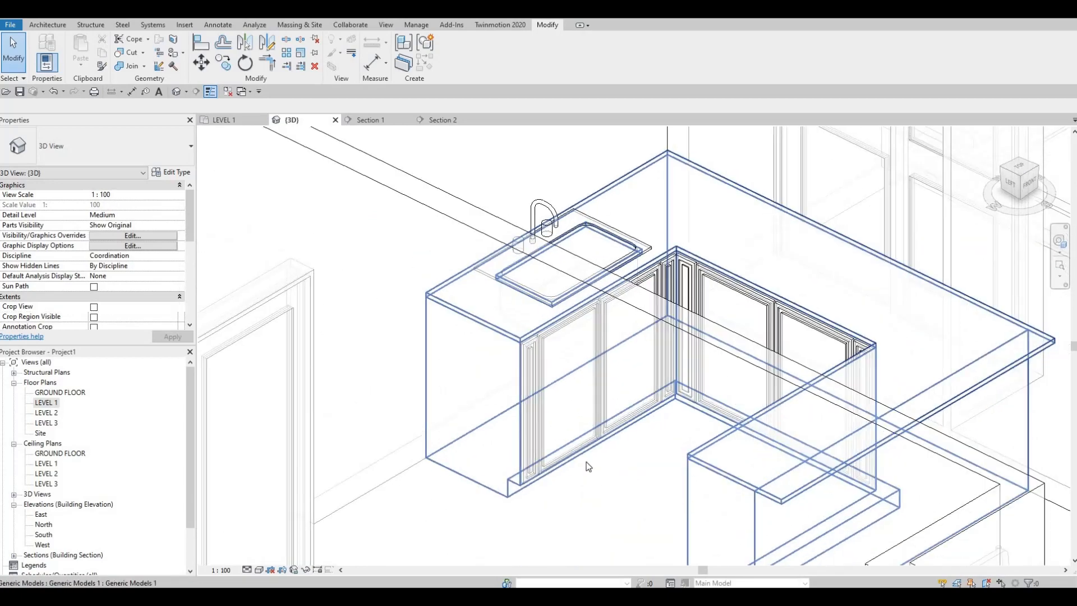
{"action": "middle_click_drag", "start_coordinate": [636, 470], "coordinate": [522, 508], "text": "shift"}
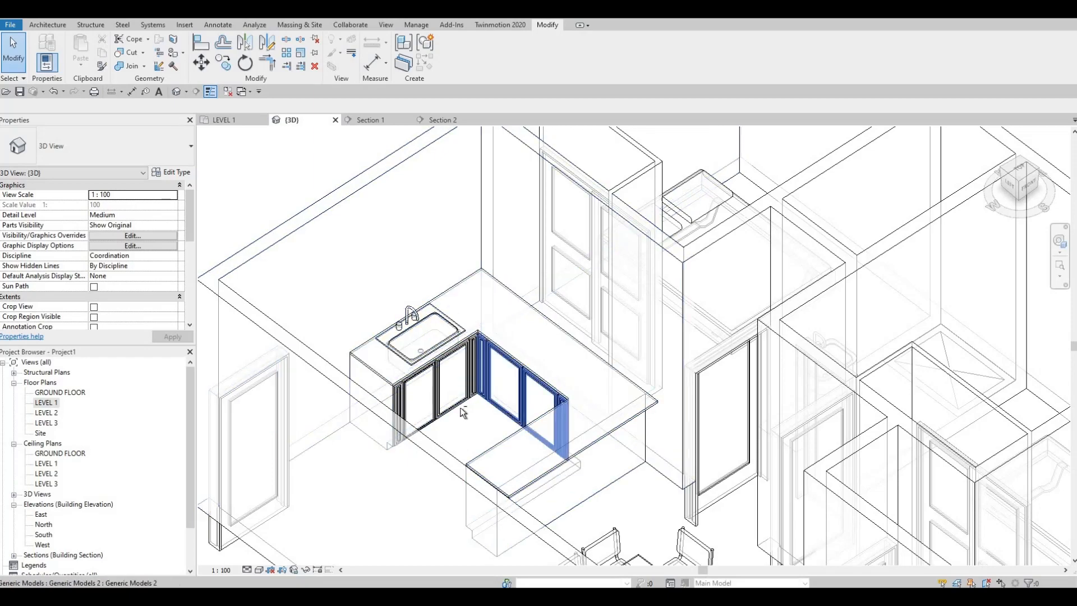
{"action": "middle_click_drag", "start_coordinate": [358, 402], "coordinate": [499, 372], "text": "shift"}
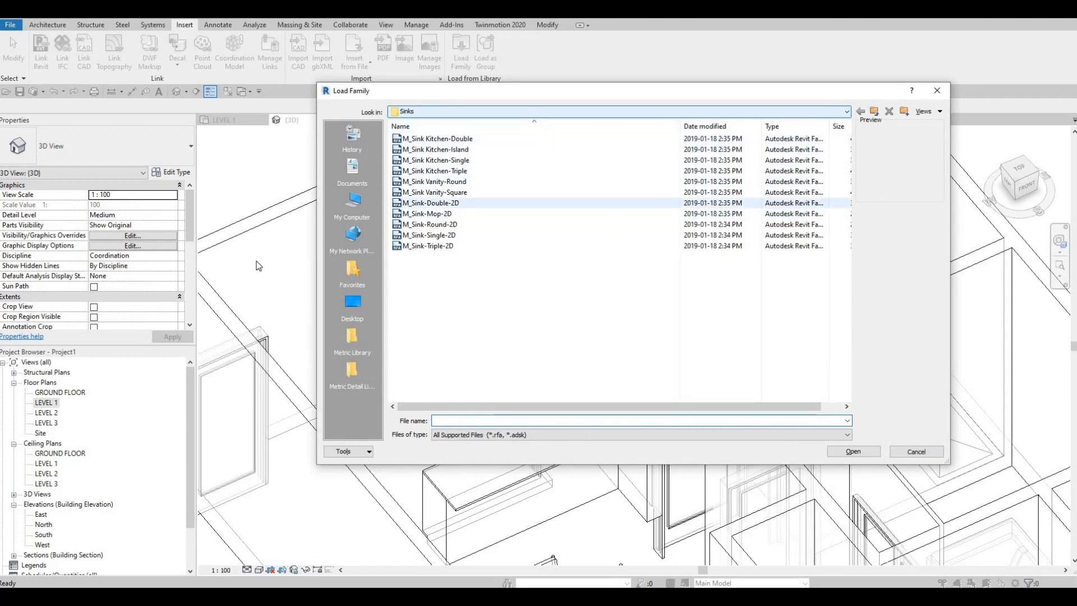
Step: Close the family browser without loading a sink family
{"action": "key", "text": "Escape"}
{"action": "key", "text": "Escape"}
Step: Set the level of the 850 x 2000 mm interior door beside the kitchen to LEVEL 1
{"action": "middle_click_drag", "start_coordinate": [252, 463], "coordinate": [504, 393], "text": "shift"}
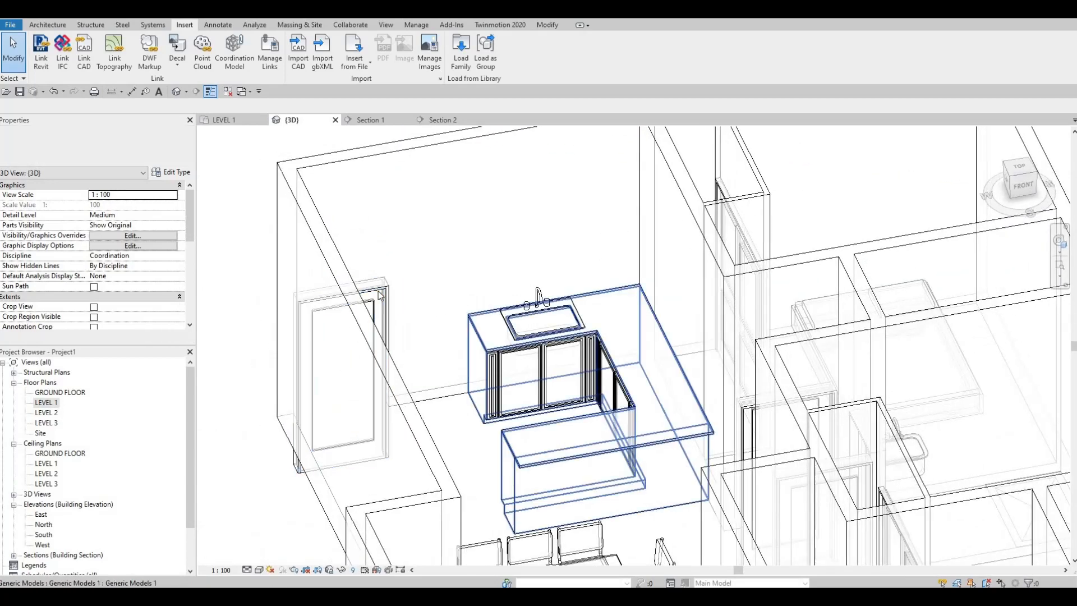
{"action": "left_click", "coordinate": [347, 381]}
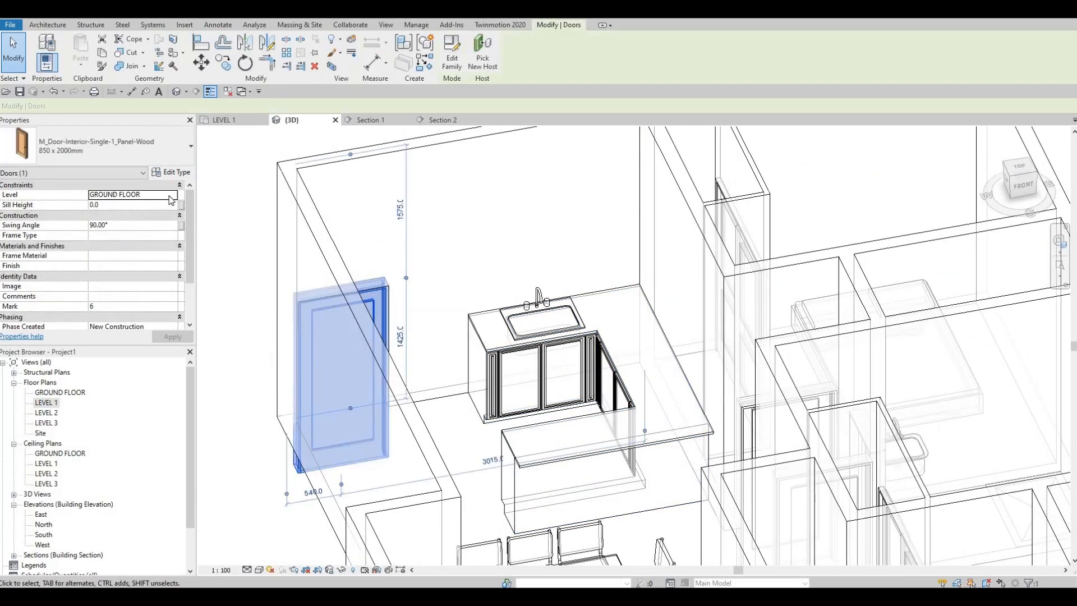
{"action": "left_click", "coordinate": [173, 195]}
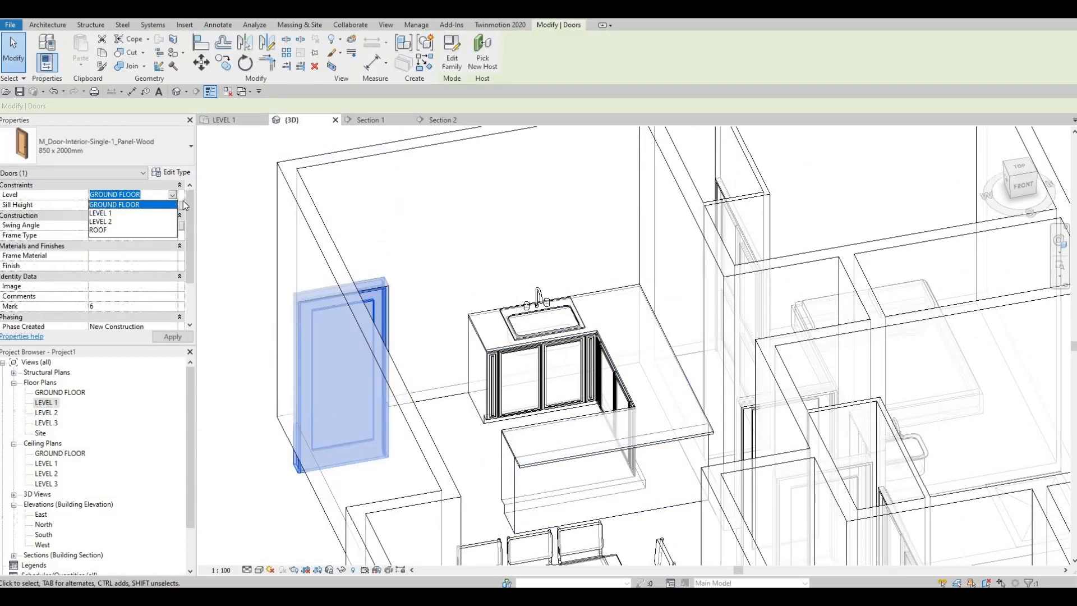
{"action": "left_click", "coordinate": [104, 213]}
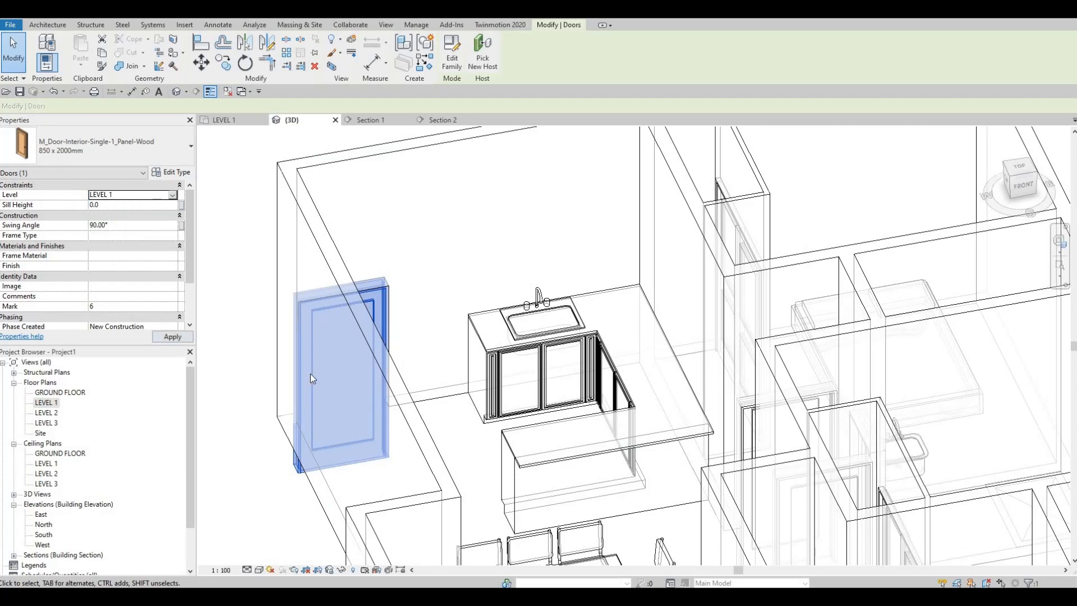
{"action": "key", "text": "Escape"}
Step: Set the level of the half-glass exterior entry door by the living room to LEVEL 1
{"action": "middle_click_drag", "start_coordinate": [557, 355], "coordinate": [477, 393], "text": "shift"}
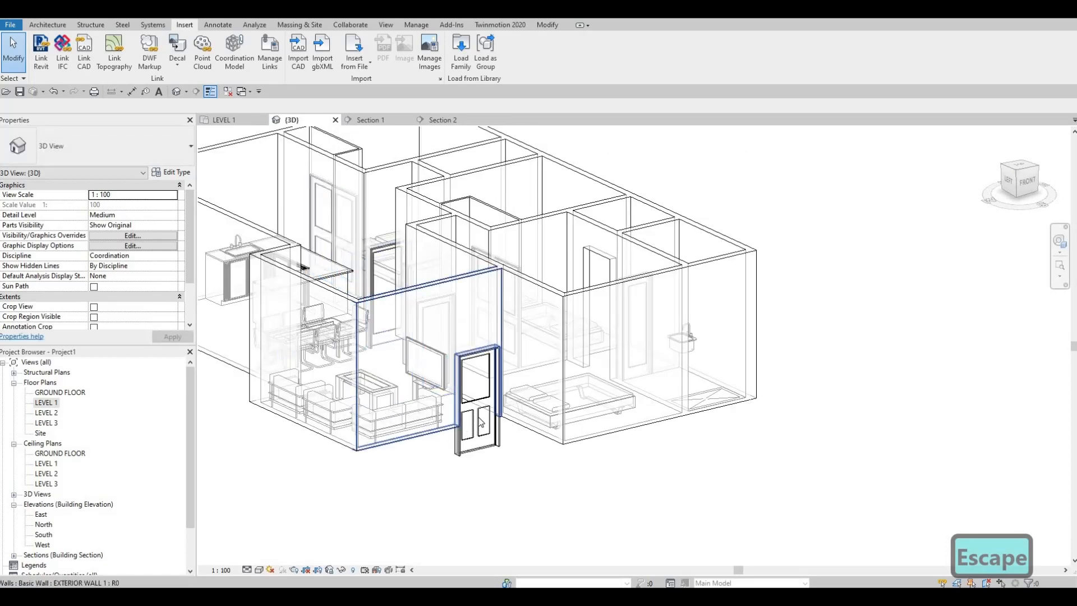
{"action": "left_click", "coordinate": [480, 437]}
{"action": "key", "text": "Escape"}
{"action": "left_click", "coordinate": [480, 437]}
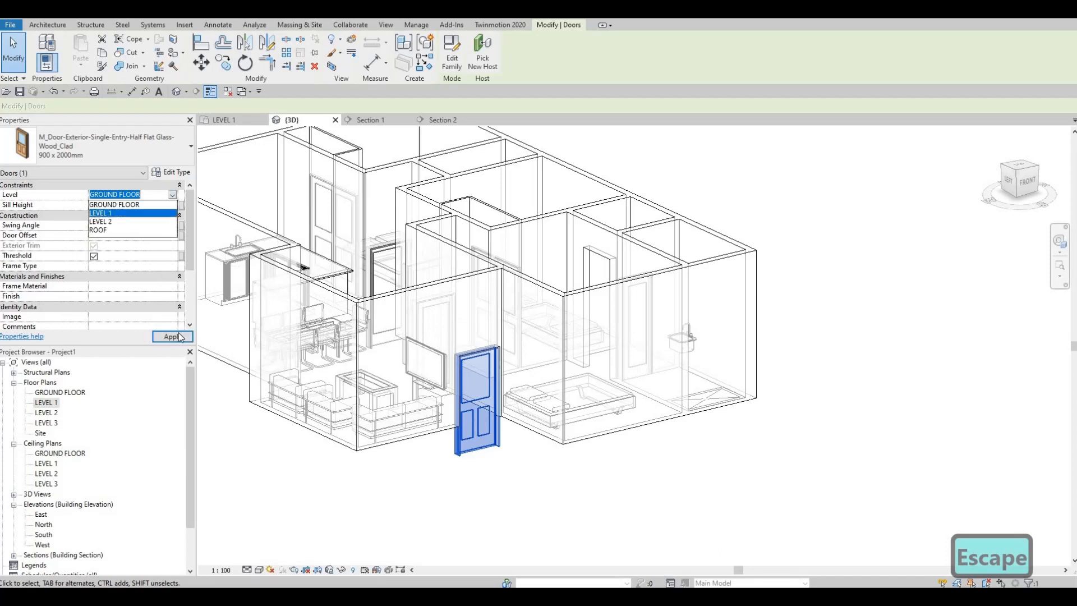
{"action": "left_click", "coordinate": [179, 334]}
{"action": "key", "text": "Escape"}
Step: Select the three M_Door-Interior-Single-1_Panel-Wood doors hanging below the floor, including the 900 x 2000 mm one, and set their level to LEVEL 1
{"action": "scroll", "coordinate": [258, 247], "scroll_direction": "down", "scroll_amount": 2}
{"action": "middle_click_drag", "start_coordinate": [253, 238], "coordinate": [314, 279], "text": "shift"}
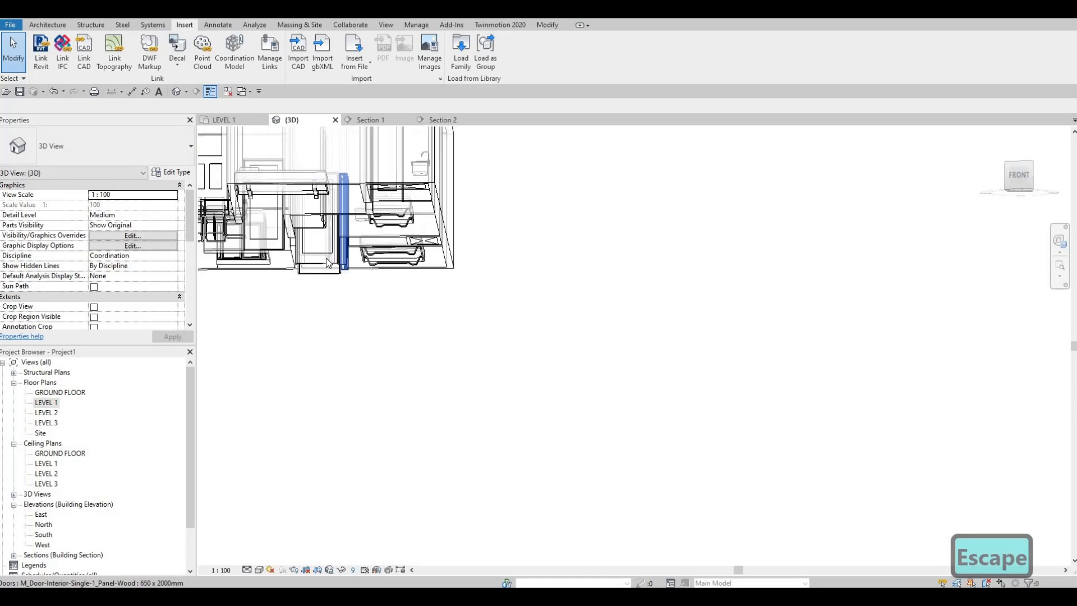
{"action": "left_click", "coordinate": [319, 271]}
{"action": "key", "text": "Escape"}
{"action": "left_click", "coordinate": [319, 273]}
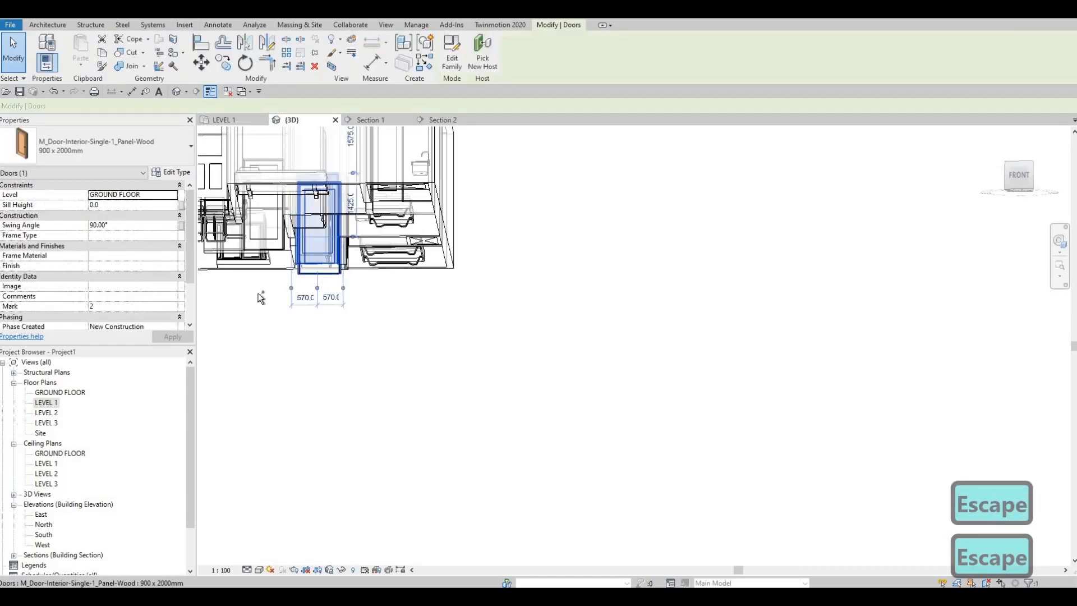
{"action": "left_click", "coordinate": [340, 268], "text": "ctrl"}
{"action": "middle_click_drag", "start_coordinate": [340, 268], "coordinate": [392, 223]}
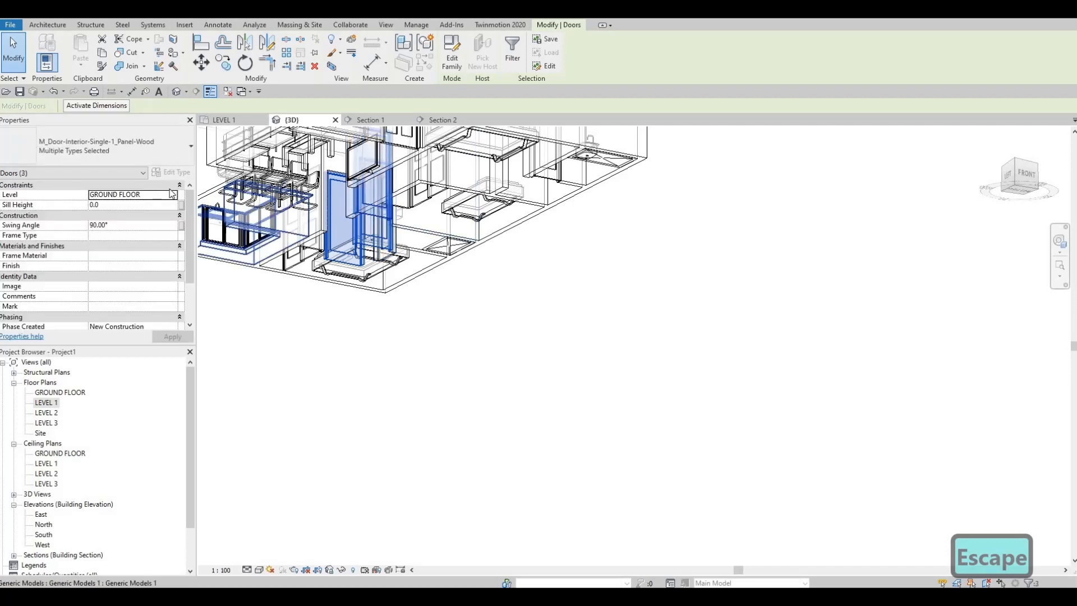
{"action": "left_click", "coordinate": [140, 195]}
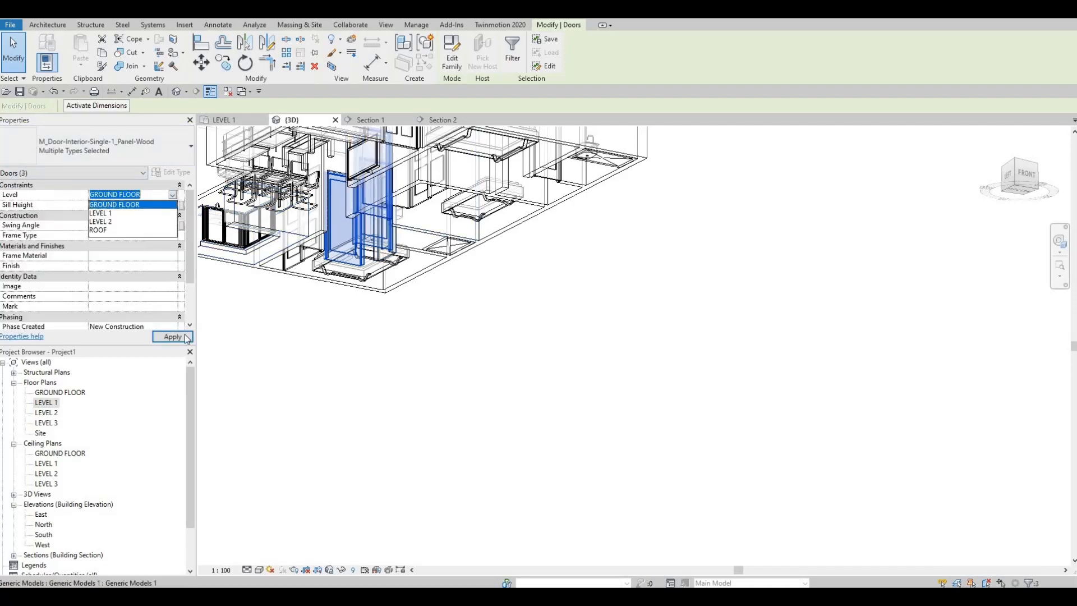
{"action": "left_click", "coordinate": [185, 339]}
{"action": "key", "text": "Escape"}
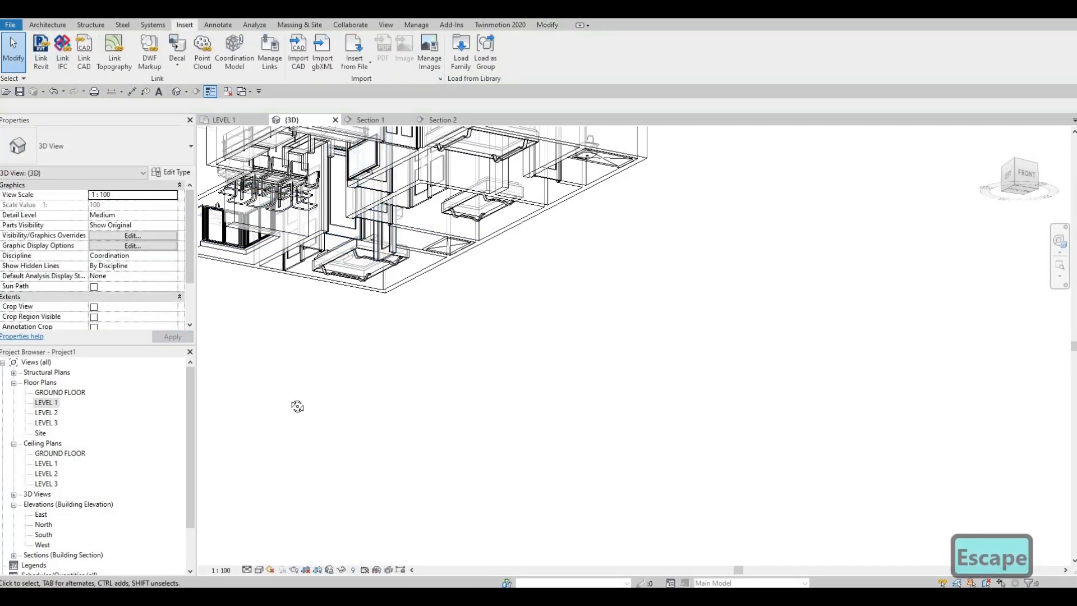
Step: Set the level of the remaining low-hanging 650 x 2000 mm interior door to LEVEL 1
{"action": "middle_click_drag", "start_coordinate": [296, 404], "coordinate": [235, 280], "text": "shift"}
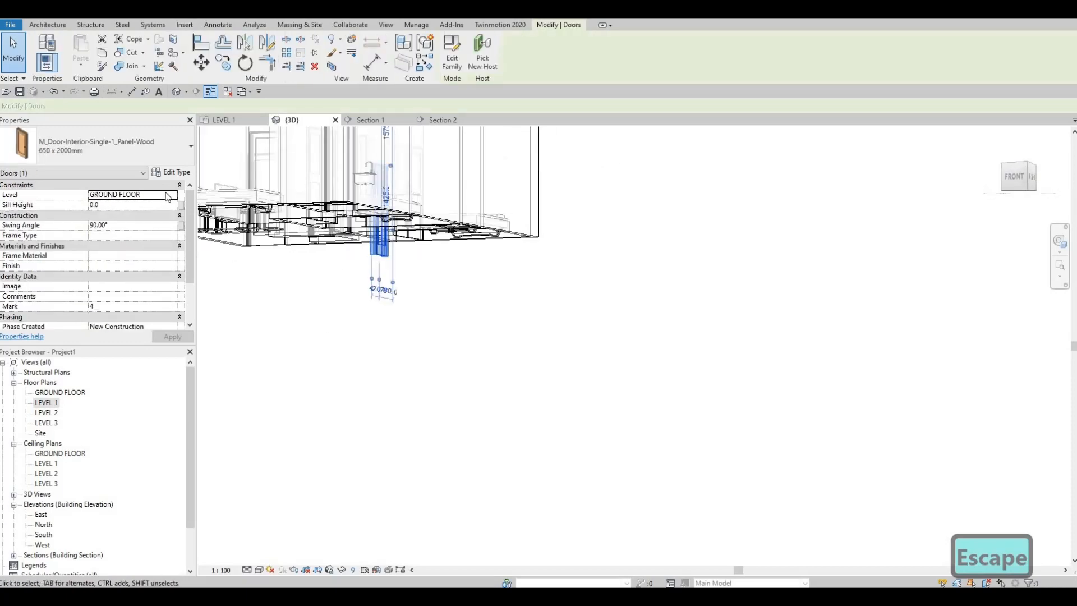
{"action": "left_click", "coordinate": [132, 194]}
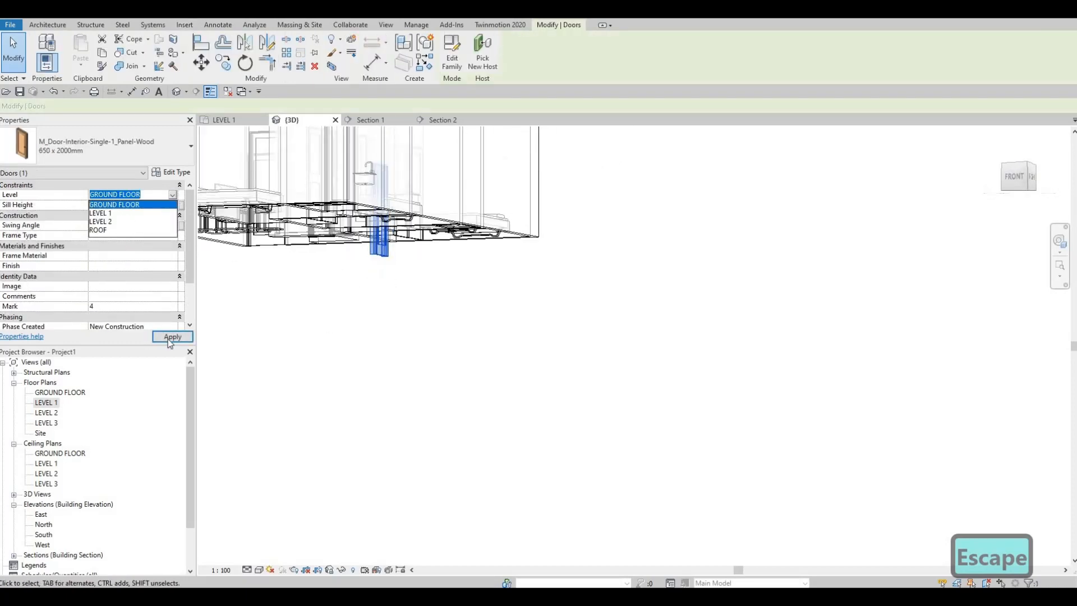
{"action": "key", "text": "Escape"}
{"action": "key", "text": "Escape"}
Step: Review the door positions in the 3D view and open the LEVEL 1 floor plan at the kitchen
{"action": "middle_click_drag", "start_coordinate": [437, 430], "coordinate": [464, 517], "text": "shift"}
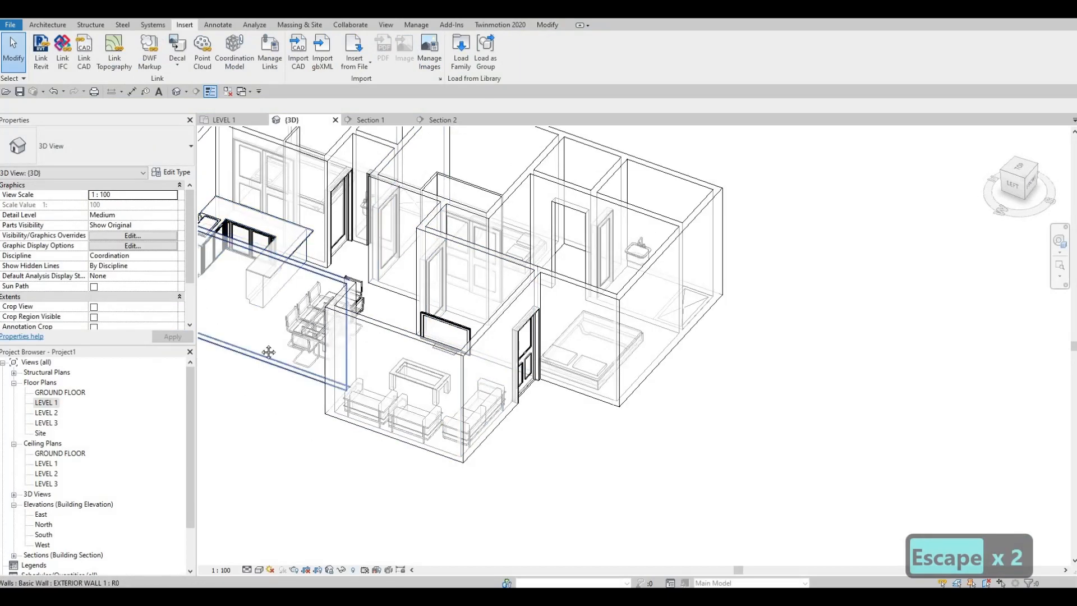
{"action": "scroll", "coordinate": [406, 364], "scroll_direction": "down", "scroll_amount": 2}
{"action": "middle_click_drag", "start_coordinate": [407, 364], "coordinate": [513, 435]}
{"action": "middle_click_drag", "start_coordinate": [405, 288], "coordinate": [384, 286], "text": "shift"}
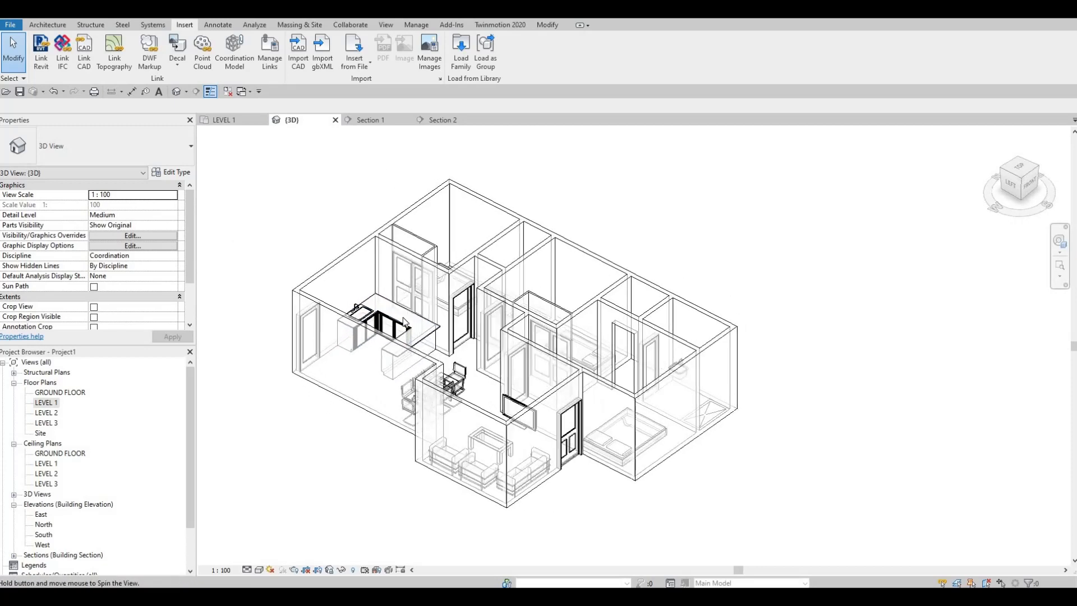
{"action": "scroll", "coordinate": [408, 283], "scroll_direction": "up", "scroll_amount": 2}
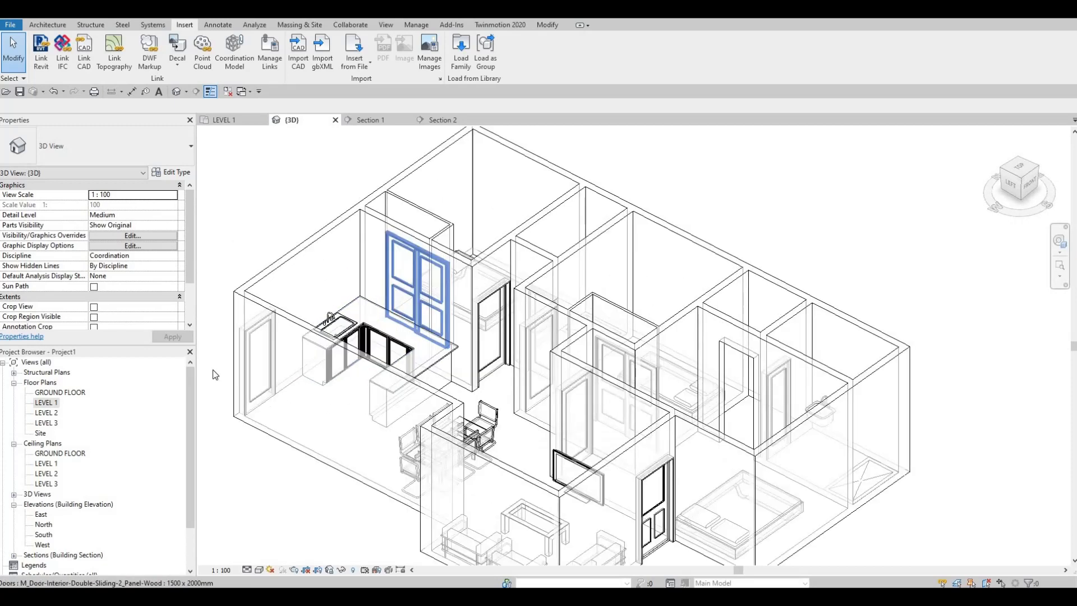
{"action": "double_click", "coordinate": [46, 402]}
{"action": "scroll", "coordinate": [368, 257], "scroll_direction": "down", "scroll_amount": 5}
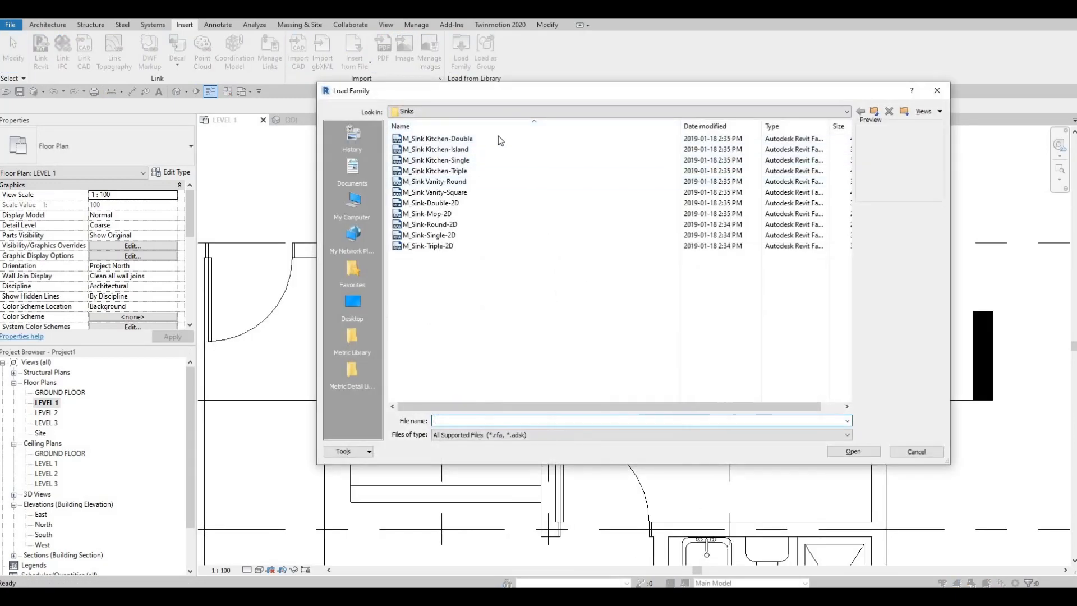
Step: Load the M_Cooktop-Gas family from the Canada library's Specialty Equipment, Domestic, Mid-Range folder
{"action": "left_click", "coordinate": [494, 112]}
{"action": "scroll", "coordinate": [476, 164], "scroll_direction": "up", "scroll_amount": 2}
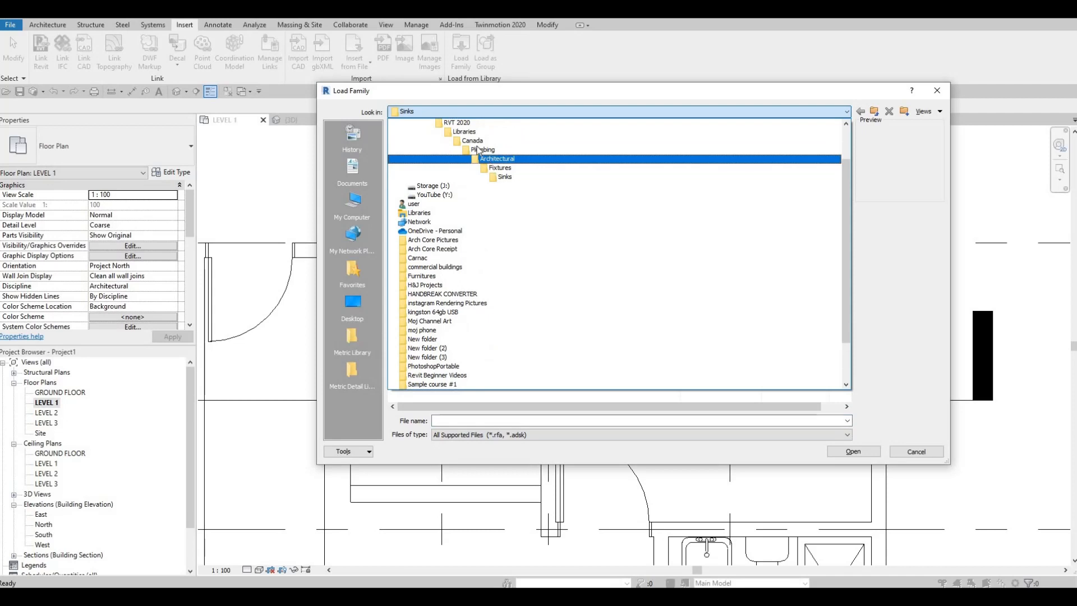
{"action": "left_click", "coordinate": [473, 140]}
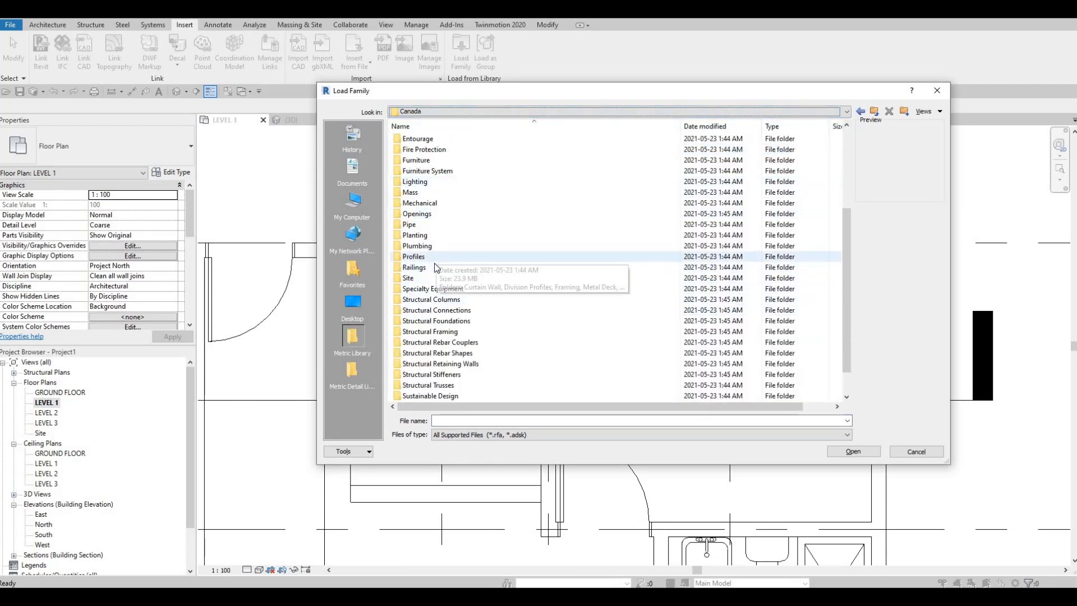
{"action": "scroll", "coordinate": [434, 251], "scroll_direction": "up", "scroll_amount": 1}
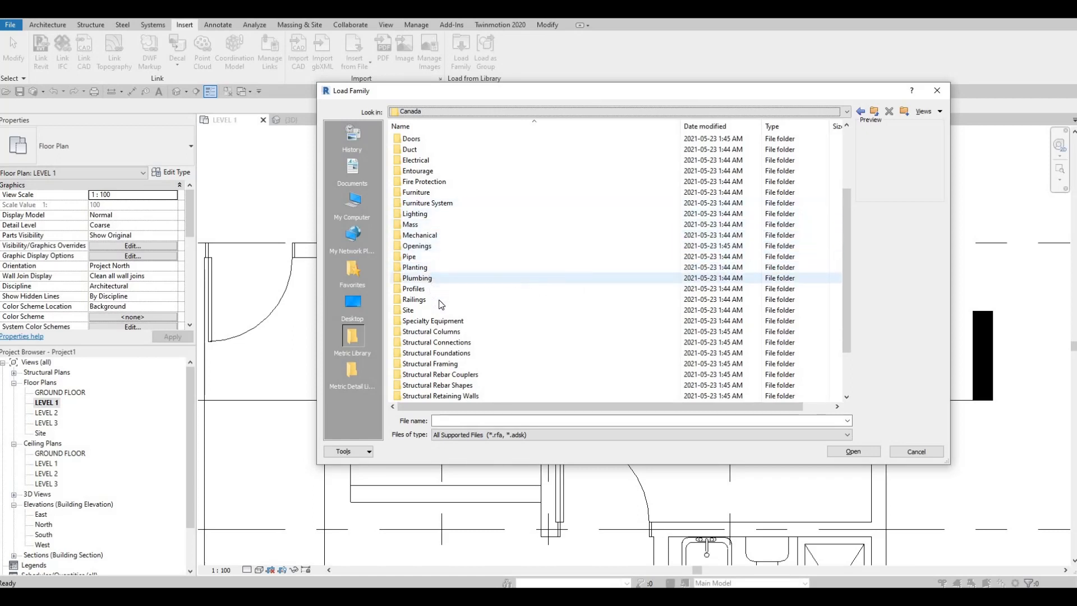
{"action": "double_click", "coordinate": [430, 321]}
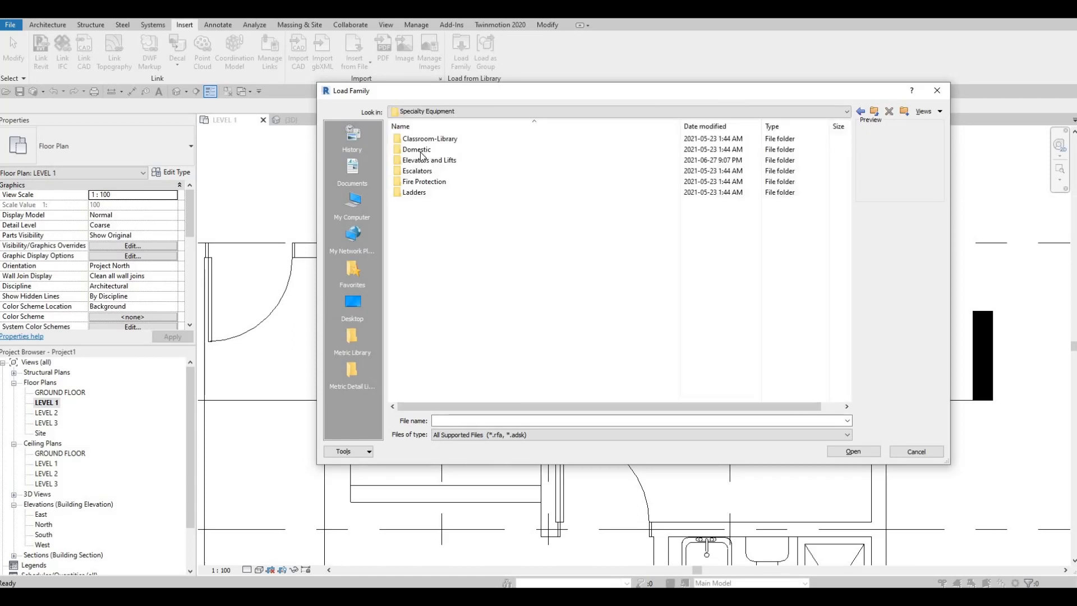
{"action": "double_click", "coordinate": [419, 150]}
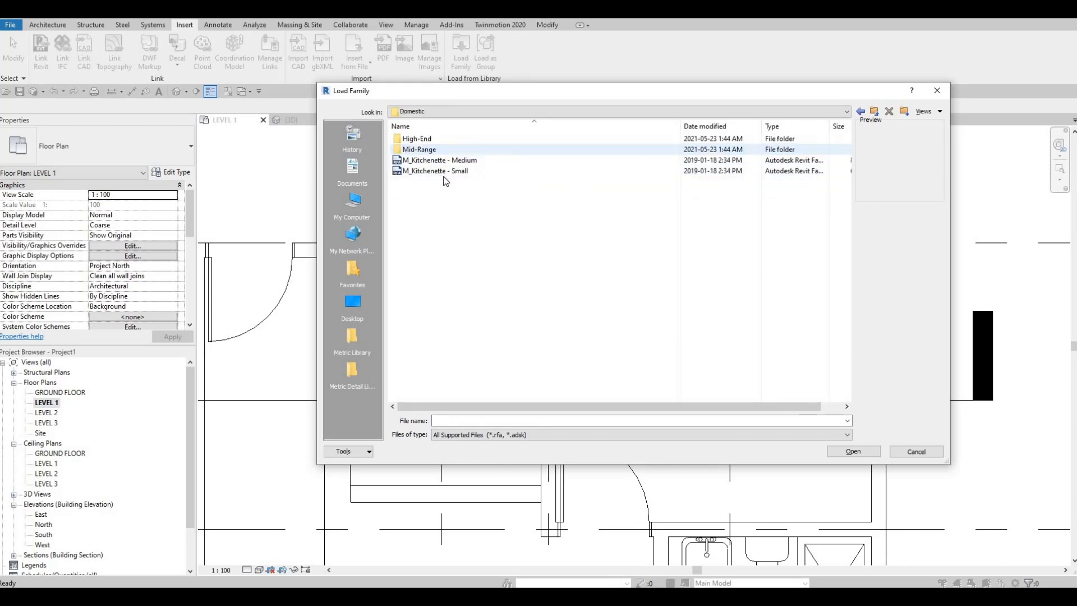
{"action": "double_click", "coordinate": [420, 149]}
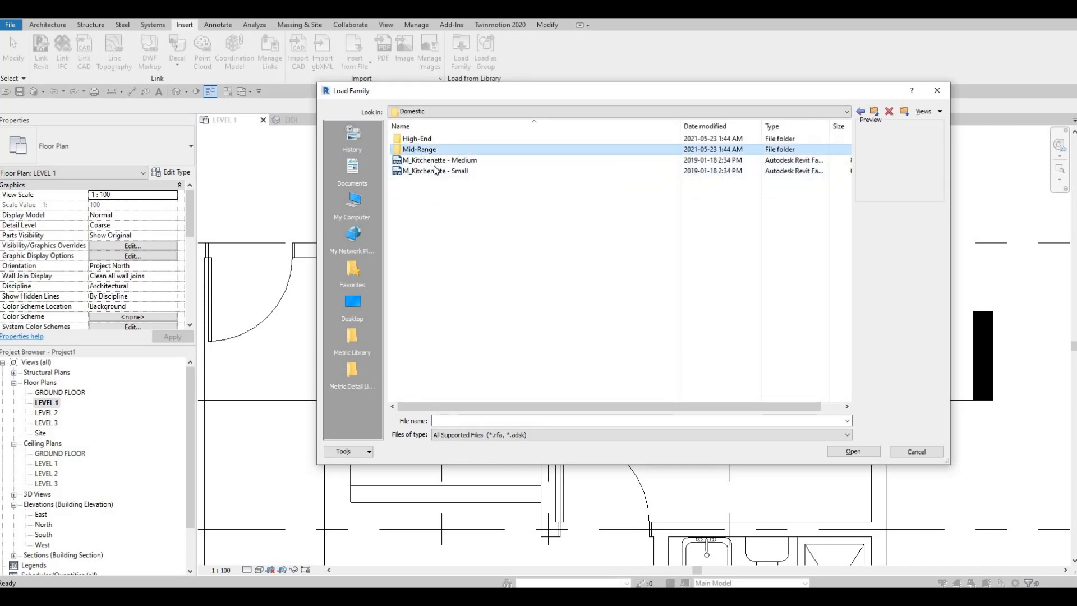
{"action": "left_click", "coordinate": [433, 151]}
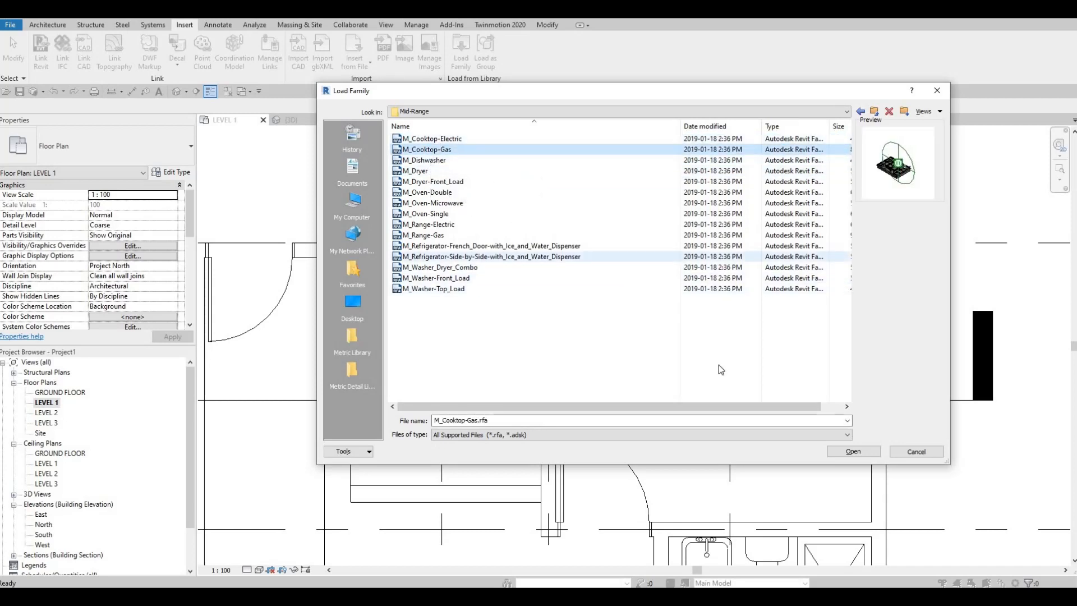
{"action": "key", "text": "Return"}
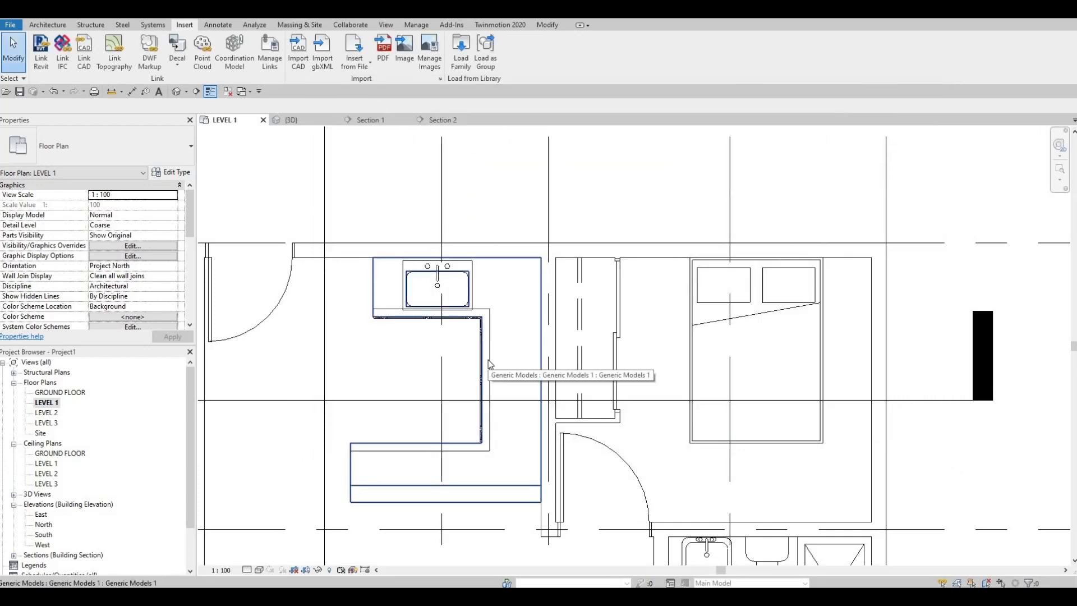
Step: Place the 900mm M_Cooktop-Gas component on the kitchen counter's wall-side run, rotated so its controls face the kitchen
{"action": "key", "text": "c"}
{"action": "key", "text": "m"}
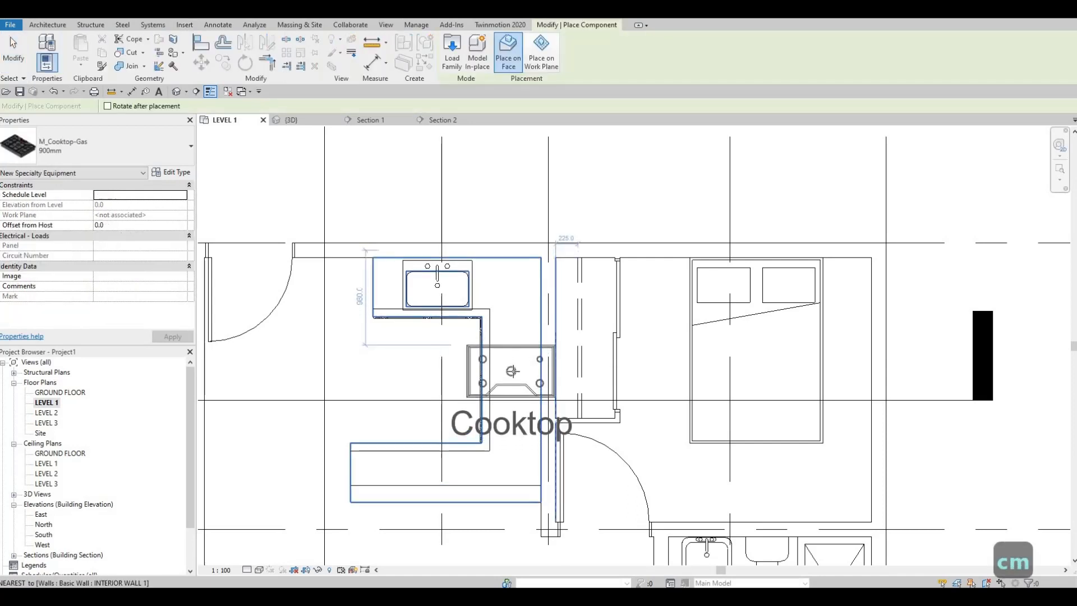
{"action": "key", "text": "space"}
{"action": "key", "text": "space"}
{"action": "key", "text": "space"}
{"action": "key", "text": "space"}
{"action": "key", "text": "space"}
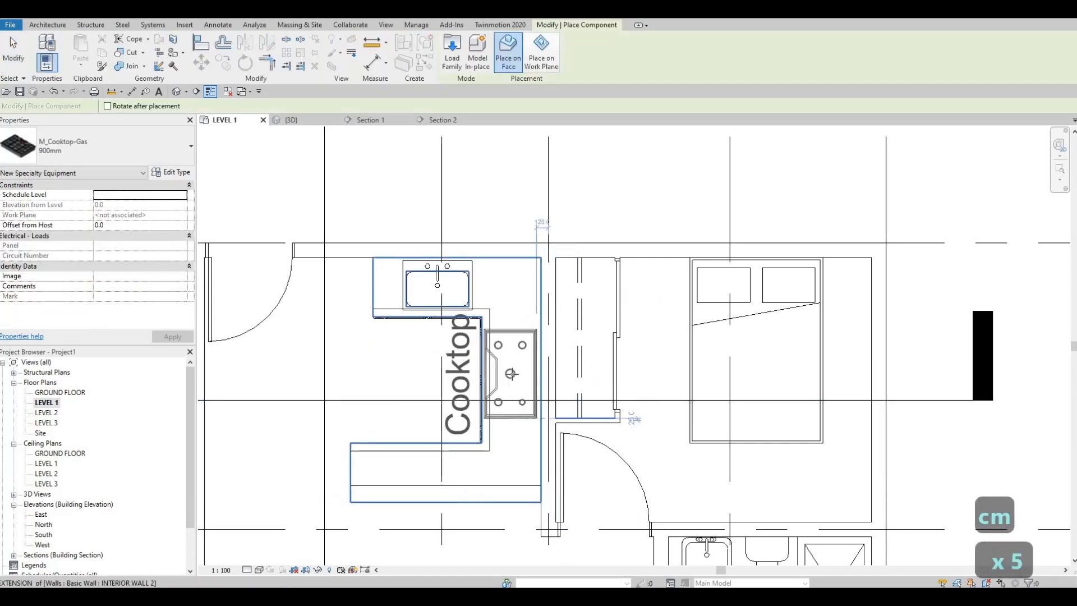
{"action": "scroll", "coordinate": [511, 373], "scroll_direction": "up", "scroll_amount": 2}
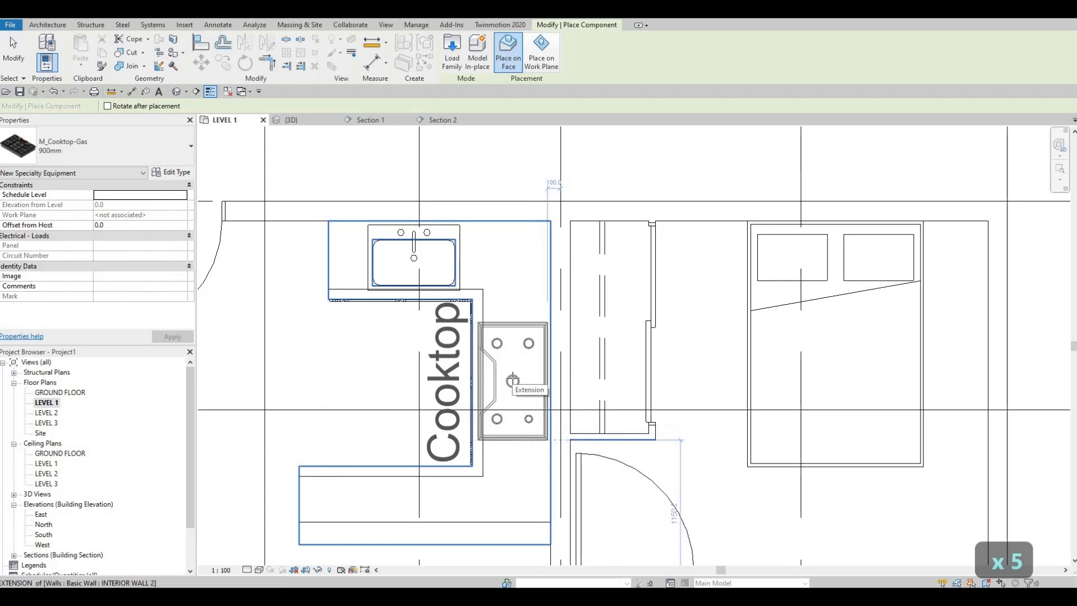
{"action": "left_click", "coordinate": [514, 380]}
{"action": "key", "text": "Escape"}
{"action": "key", "text": "Escape"}
{"action": "key", "text": "Escape"}
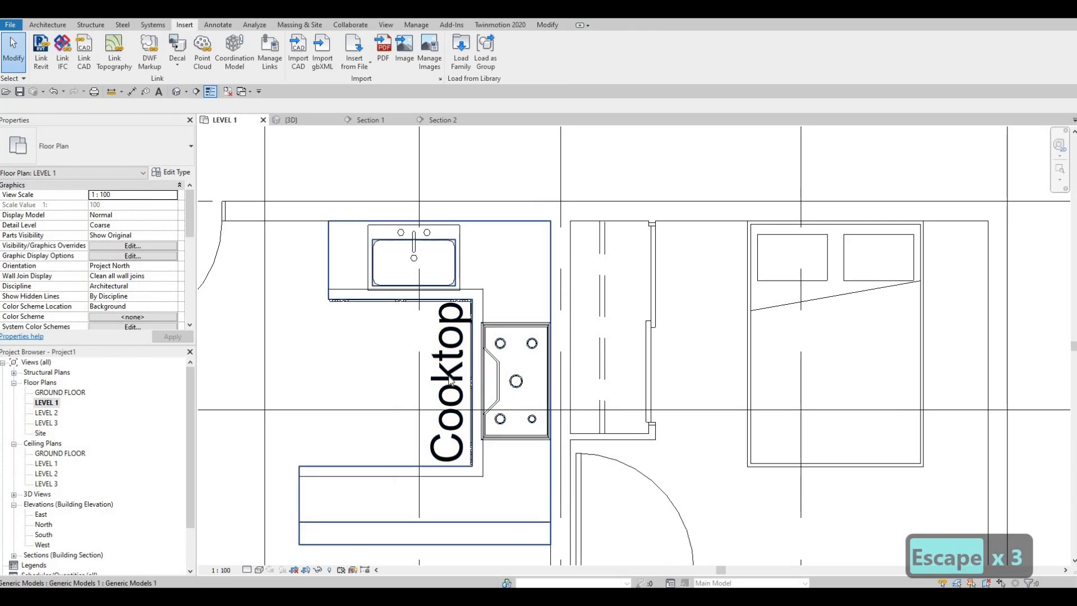
Step: Turn off Show Label in the gas cooktop's type properties
{"action": "left_click", "coordinate": [412, 353]}
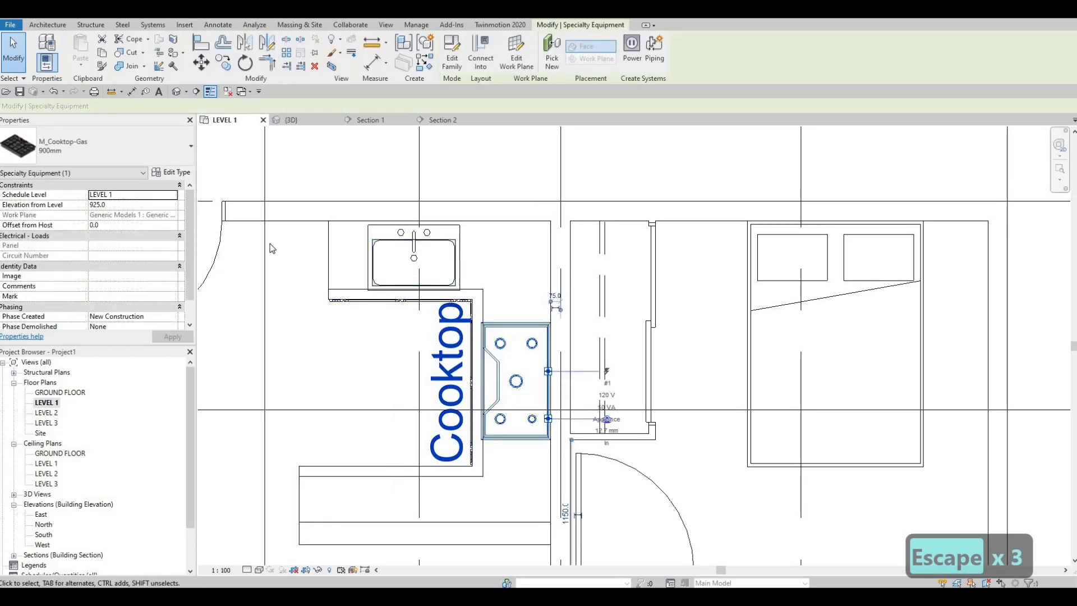
{"action": "left_click", "coordinate": [181, 173]}
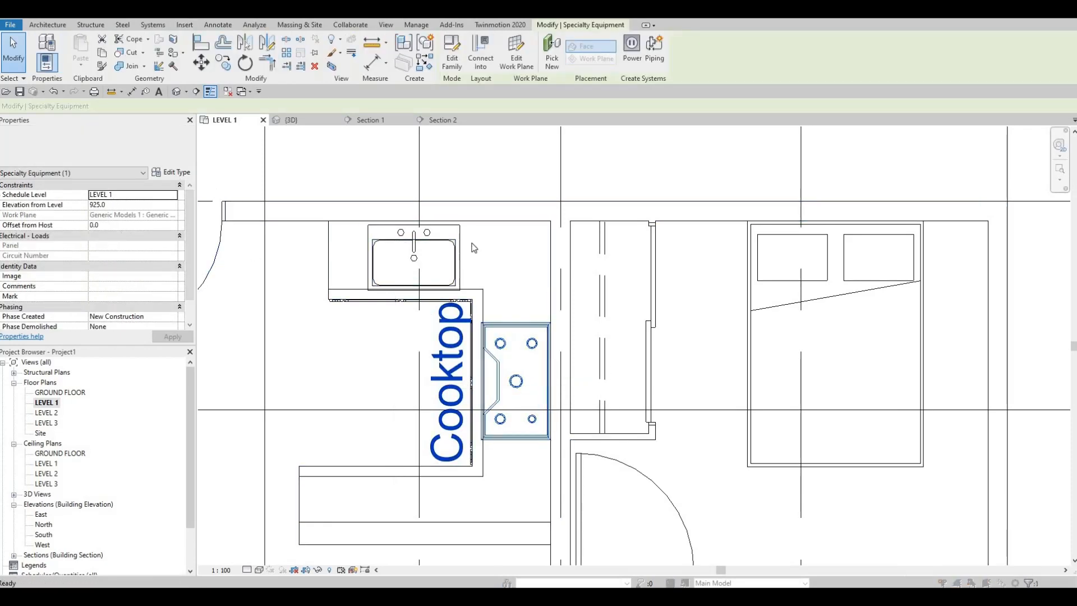
{"action": "left_click", "coordinate": [543, 213]}
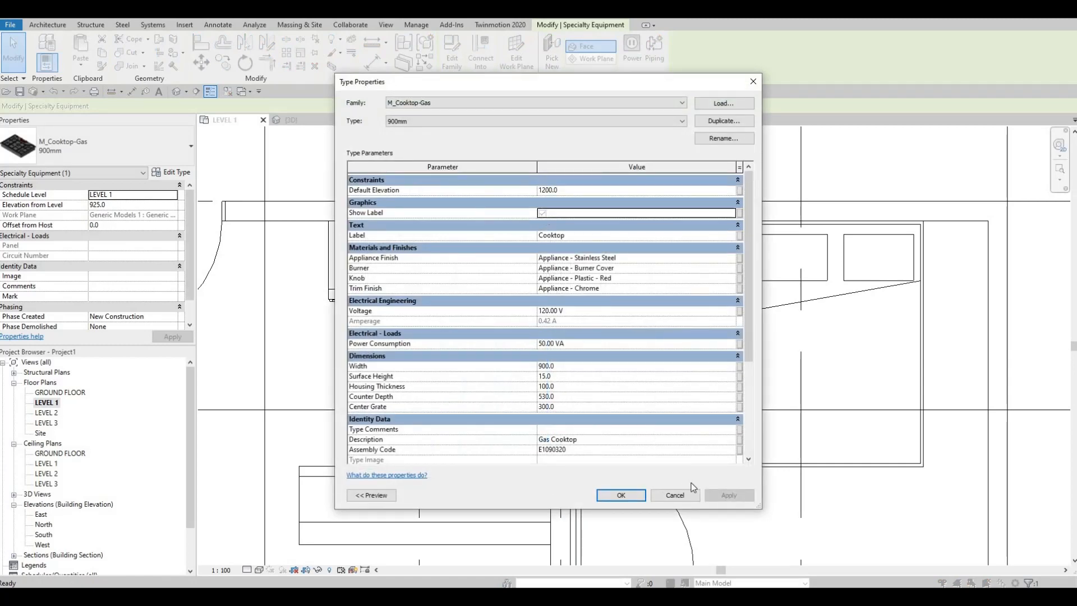
{"action": "left_click", "coordinate": [634, 494]}
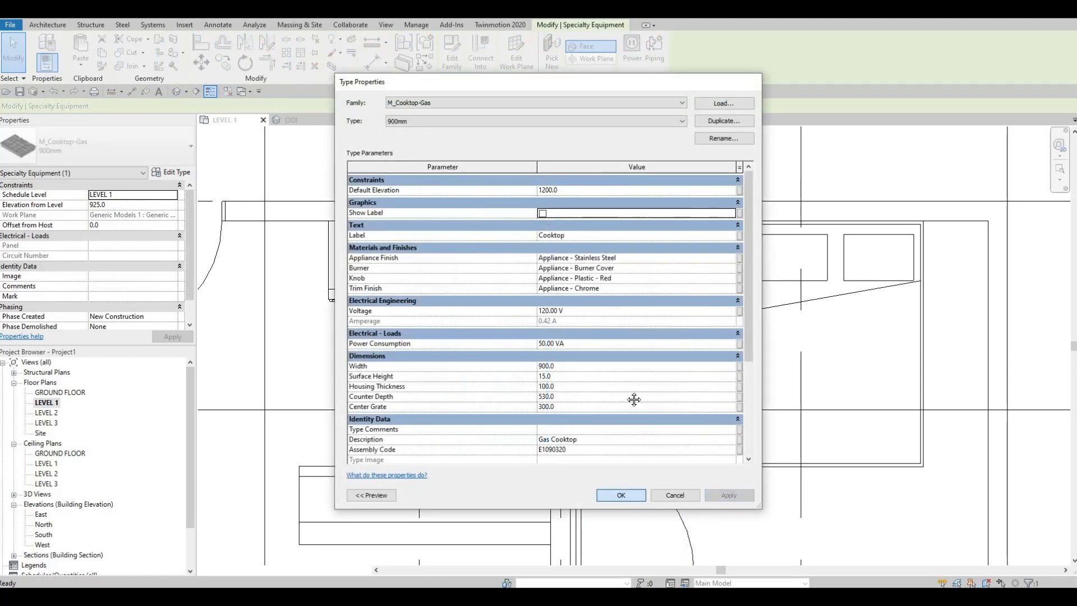
{"action": "middle_click_drag", "start_coordinate": [604, 419], "coordinate": [675, 364]}
{"action": "scroll", "coordinate": [676, 365], "scroll_direction": "down", "scroll_amount": 1}
{"action": "key", "text": "Escape"}
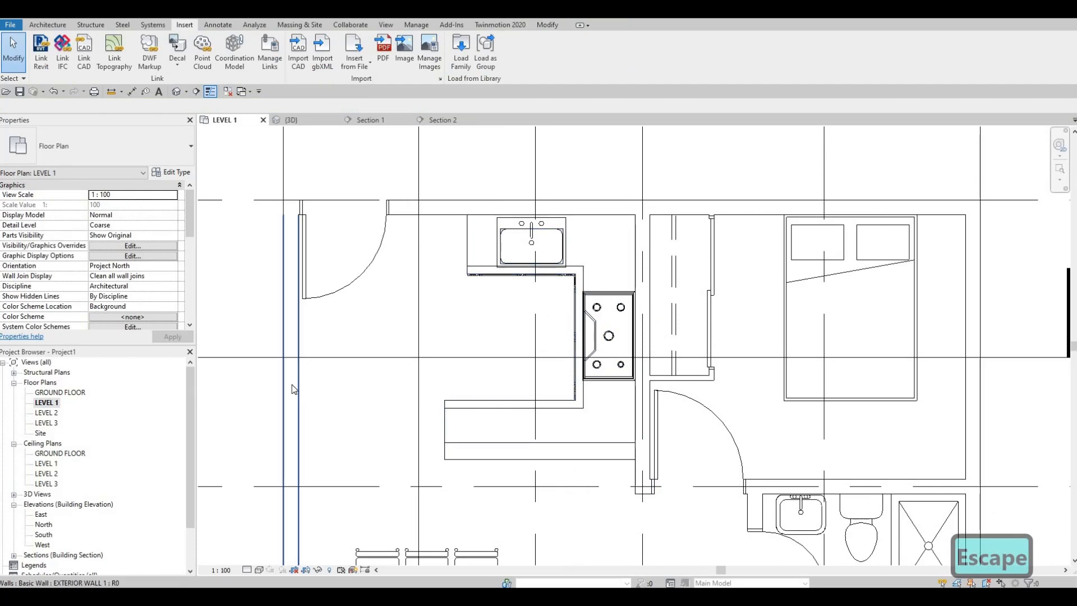
Step: Switch to the 3D view and set its detail level to Fine to show the cooktop on the counter
{"action": "left_click", "coordinate": [298, 120]}
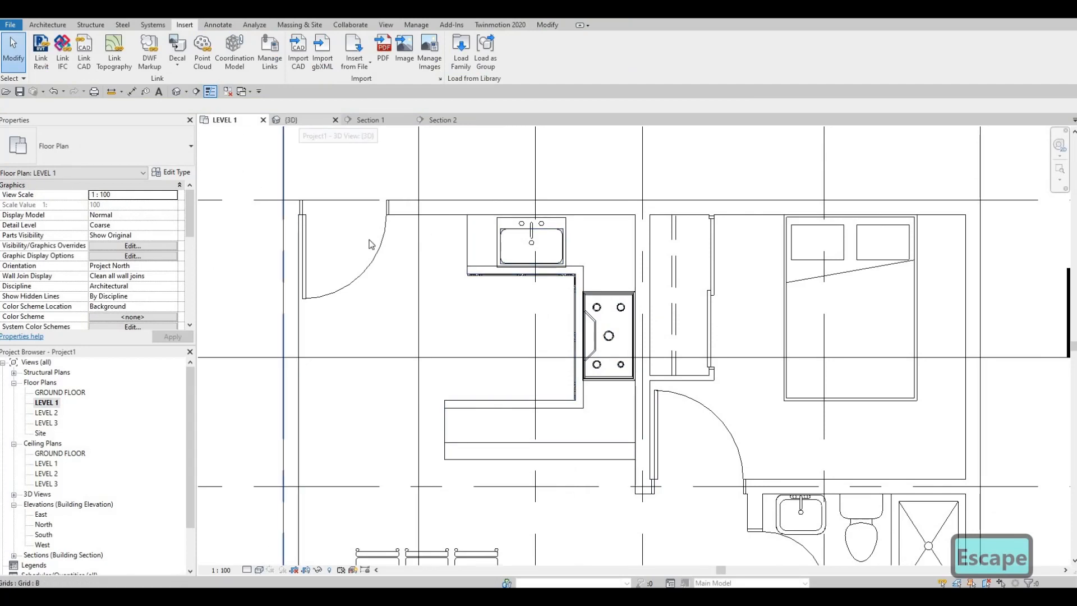
{"action": "scroll", "coordinate": [391, 321], "scroll_direction": "up", "scroll_amount": 6}
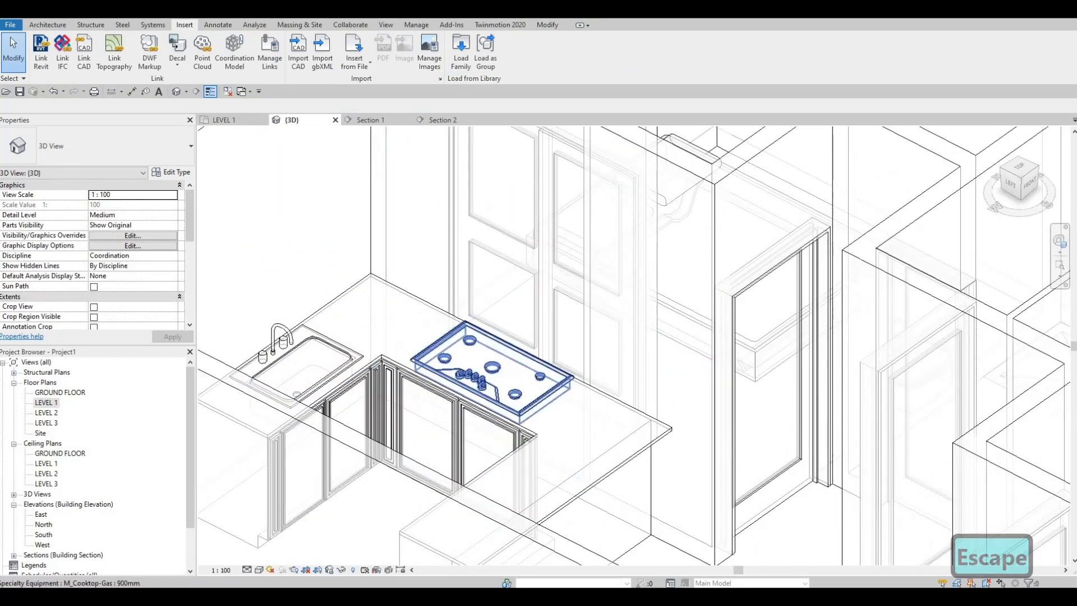
{"action": "left_click", "coordinate": [258, 571]}
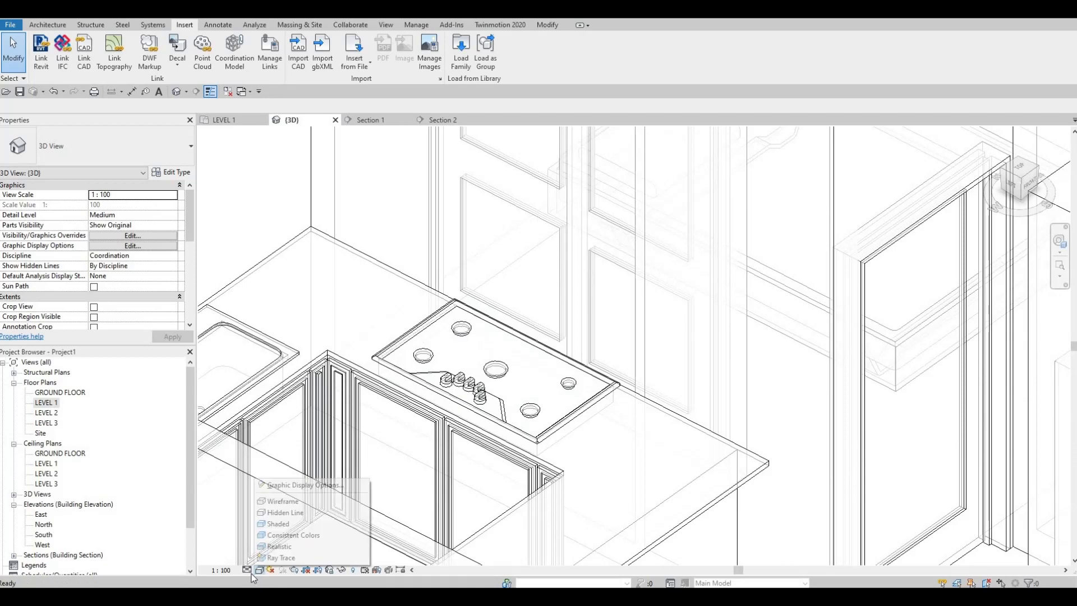
{"action": "left_click", "coordinate": [249, 568]}
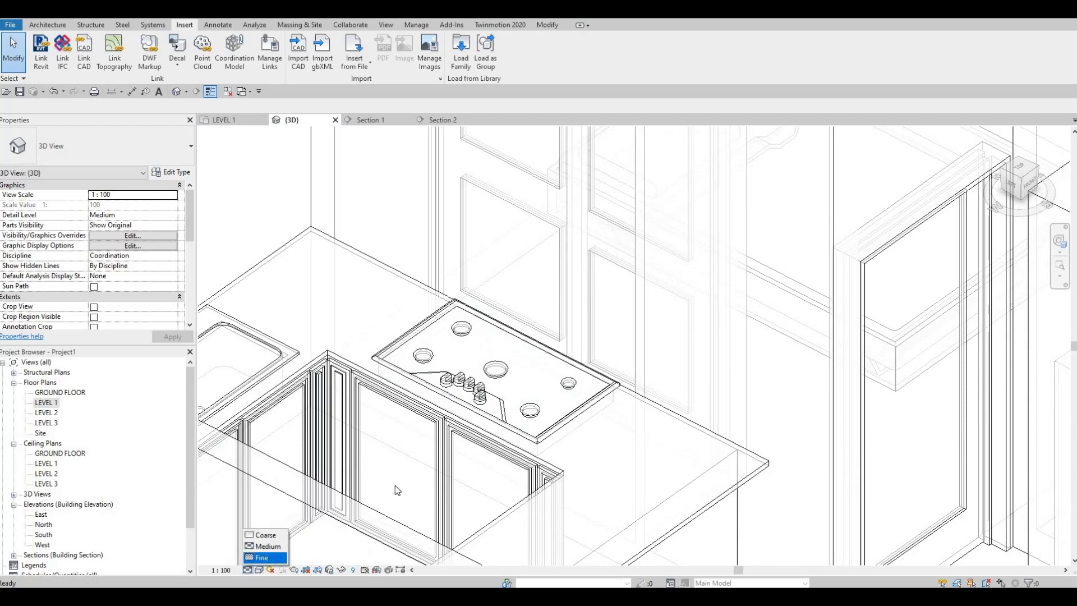
{"action": "left_click", "coordinate": [264, 557]}
{"action": "key", "text": "Escape"}
{"action": "key", "text": "Escape"}
{"action": "middle_click_drag", "start_coordinate": [426, 494], "coordinate": [858, 409], "text": "shift"}
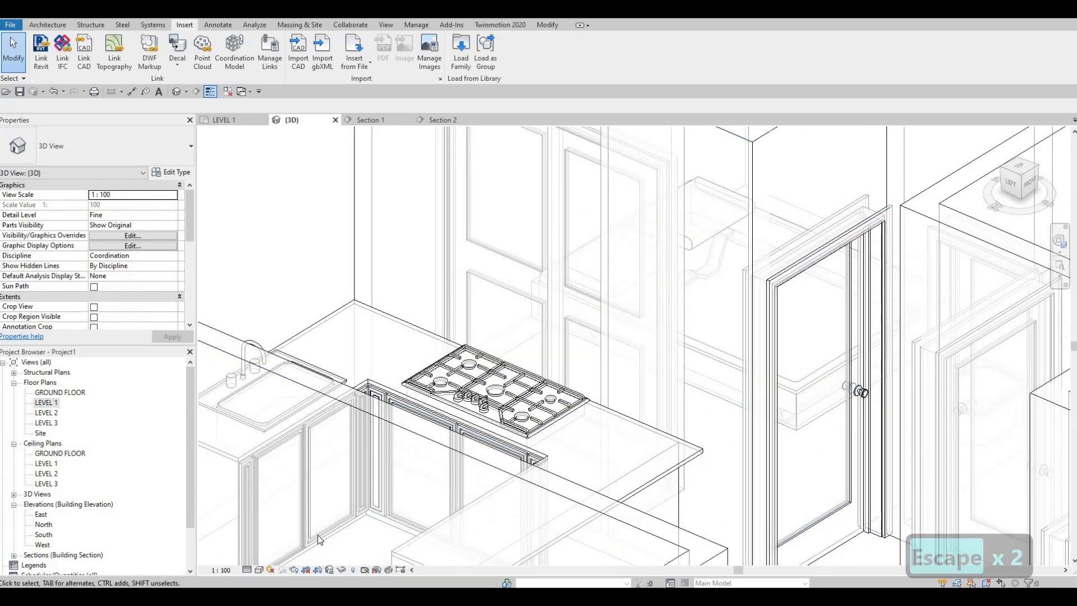
{"action": "left_click", "coordinate": [247, 570]}
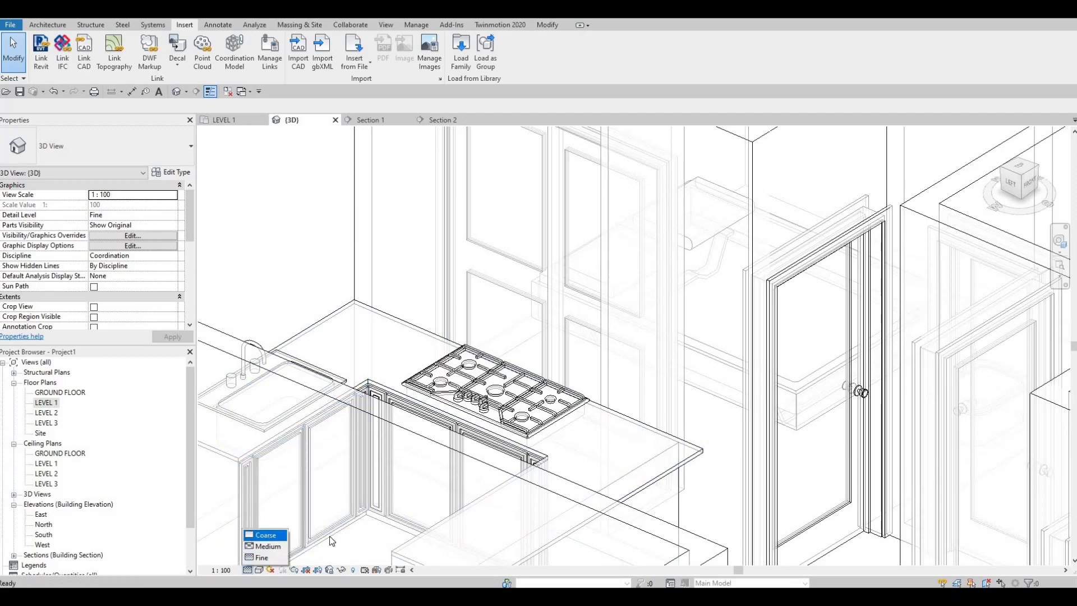
{"action": "key", "text": "Return"}
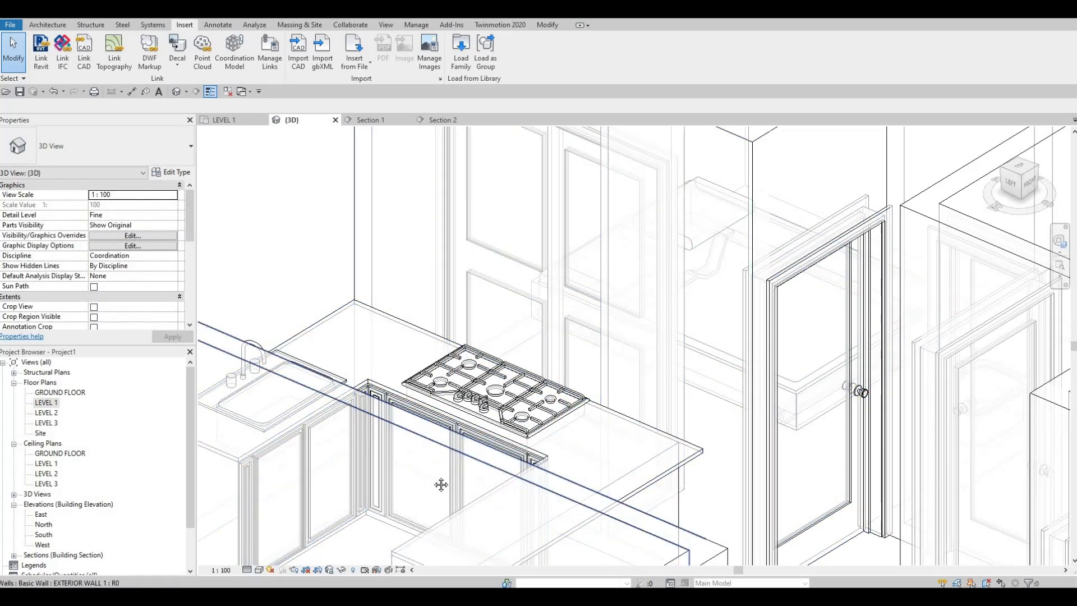
Step: Start loading a family and browse to the Canada library's Furniture, Seating folder
{"action": "scroll", "coordinate": [499, 458], "scroll_direction": "up", "scroll_amount": 2}
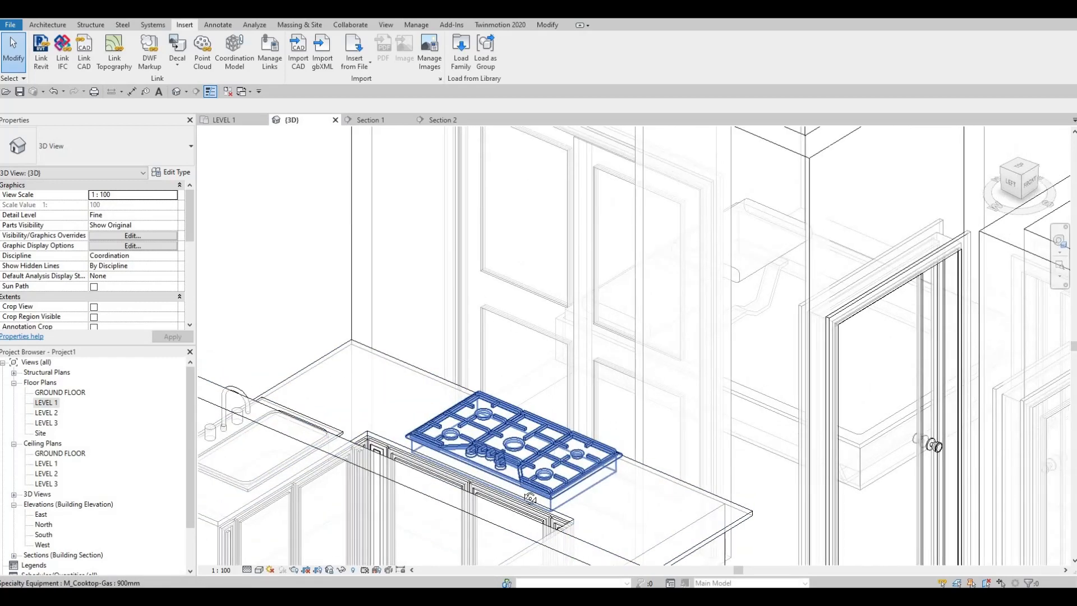
{"action": "mouse_move", "coordinate": [530, 498]}
{"action": "middle_mouse_down", "text": "shift"}
{"action": "mouse_move", "coordinate": [512, 484]}
{"action": "mouse_move", "coordinate": [531, 503]}
{"action": "middle_mouse_up", "text": "shift"}
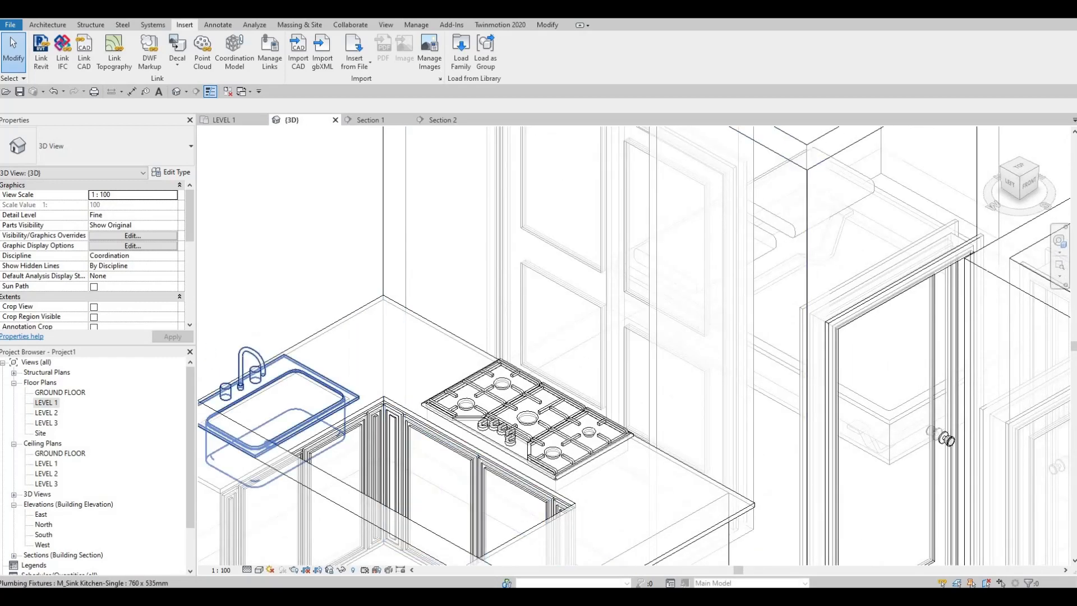
{"action": "mouse_move", "coordinate": [486, 370]}
{"action": "middle_mouse_down", "text": "shift"}
{"action": "mouse_move", "coordinate": [495, 388]}
{"action": "mouse_move", "coordinate": [478, 382]}
{"action": "middle_mouse_up", "text": "shift"}
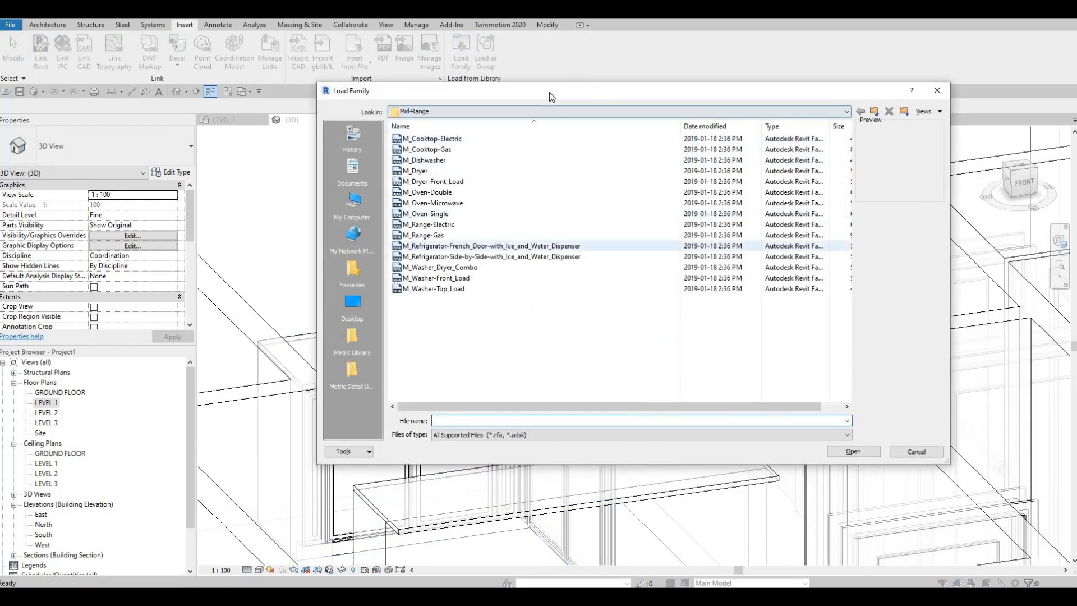
{"action": "left_click", "coordinate": [506, 113]}
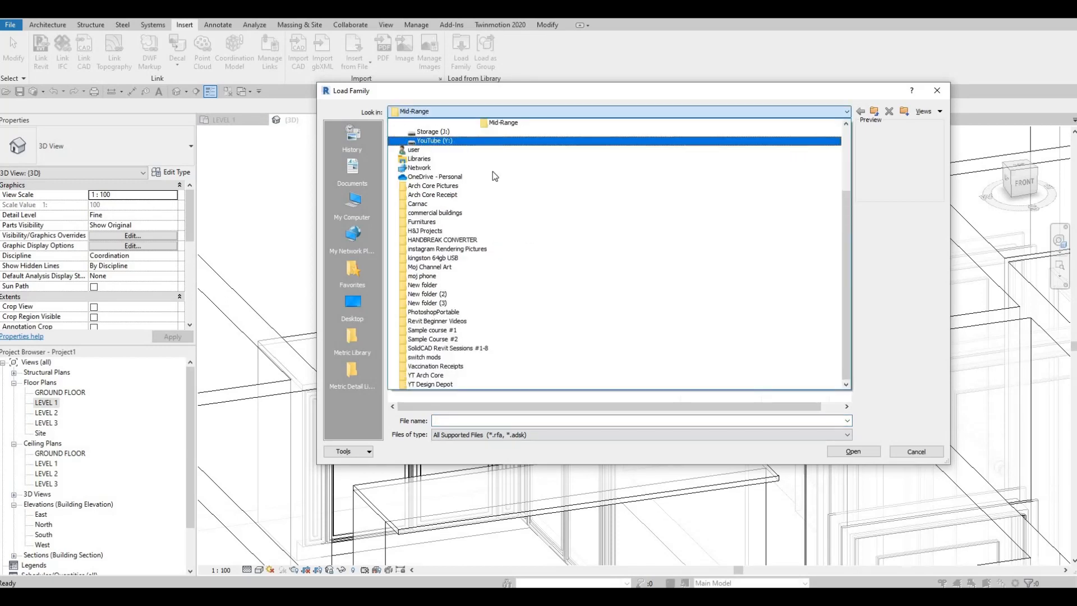
{"action": "scroll", "coordinate": [493, 174], "scroll_direction": "up", "scroll_amount": 4}
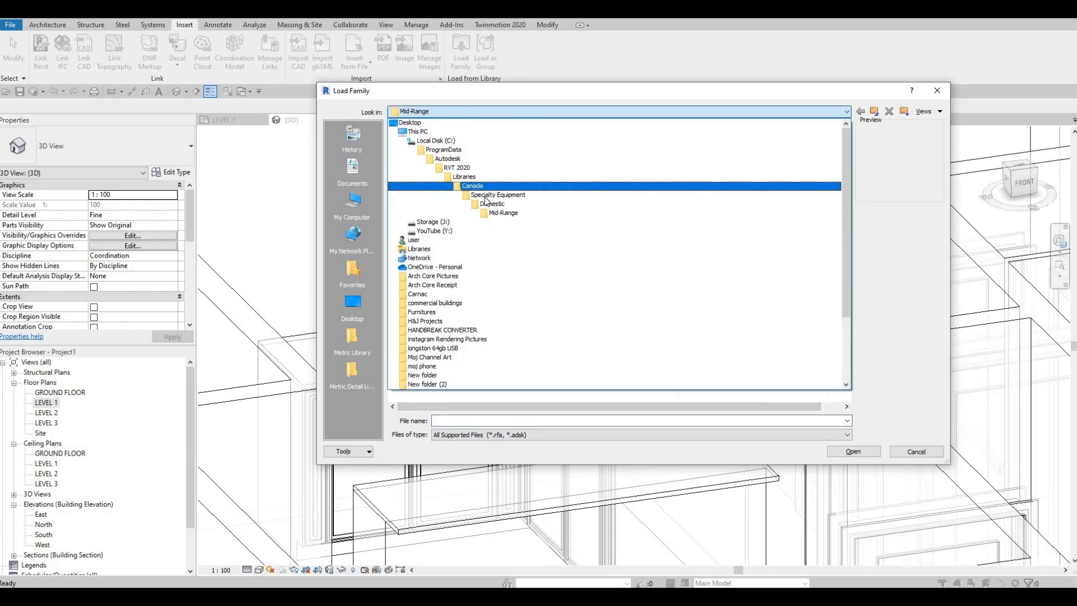
{"action": "left_click", "coordinate": [472, 186]}
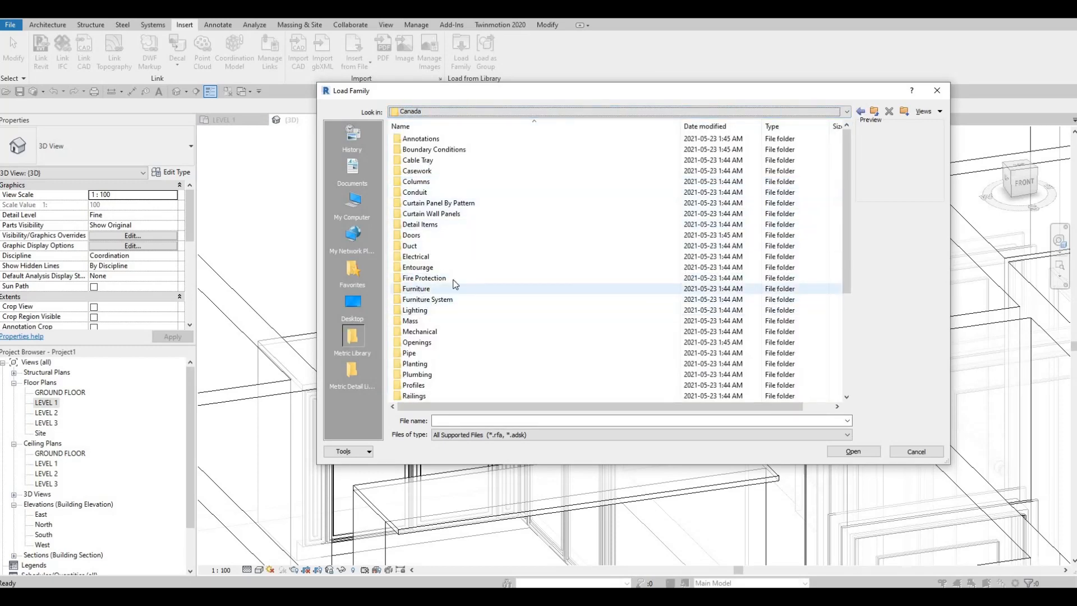
{"action": "double_click", "coordinate": [418, 288]}
{"action": "double_click", "coordinate": [418, 149]}
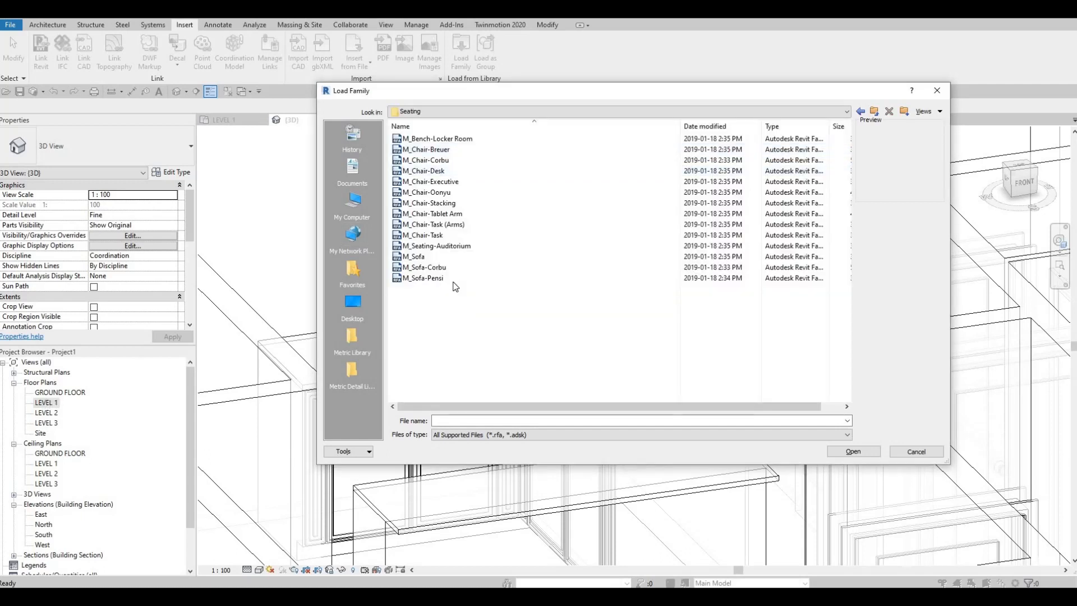
Step: Preview the seating families, including M_Chair-Corbu and M_Chair-Oonyu, and load M_Chair-Stacking
{"action": "left_click", "coordinate": [428, 159]}
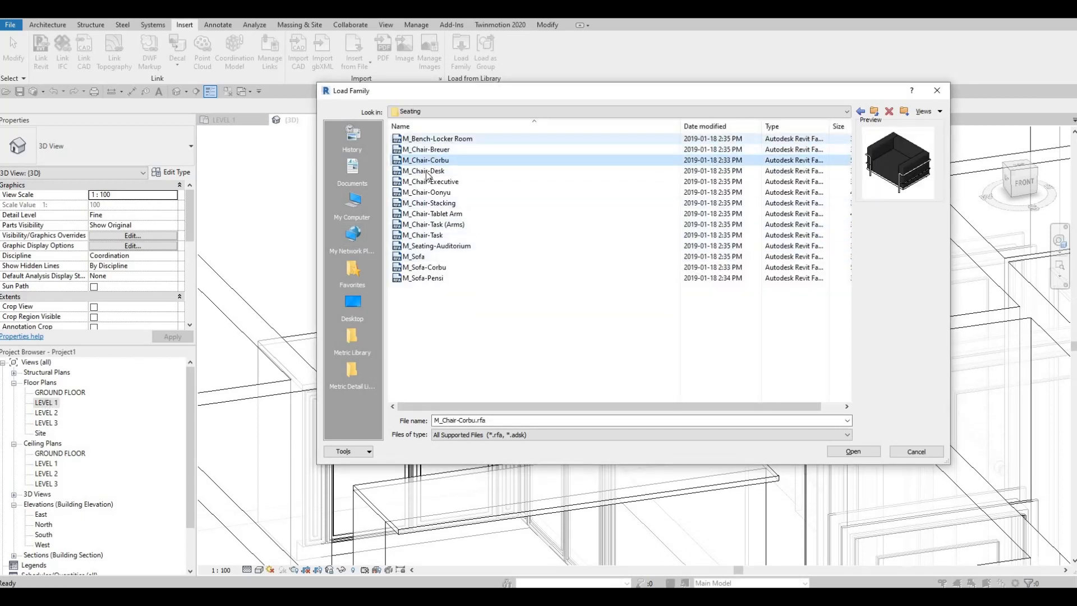
{"action": "left_click", "coordinate": [427, 139]}
{"action": "left_click", "coordinate": [428, 171]}
{"action": "left_click", "coordinate": [426, 164]}
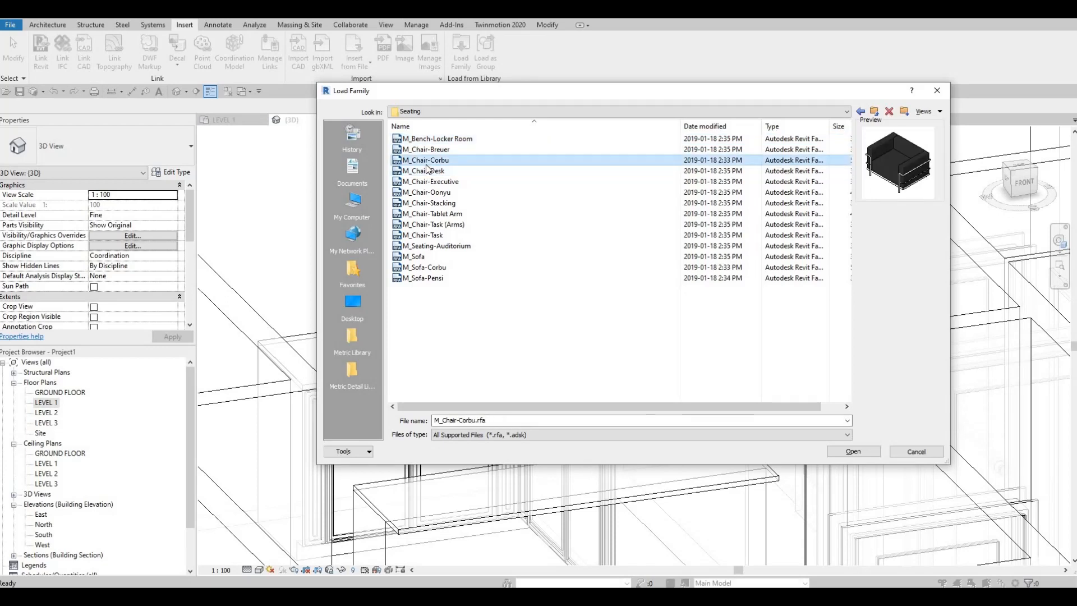
{"action": "key", "text": "Down"}
{"action": "key", "text": "Down"}
{"action": "key", "text": "Down"}
{"action": "key", "text": "Up"}
{"action": "key", "text": "Down"}
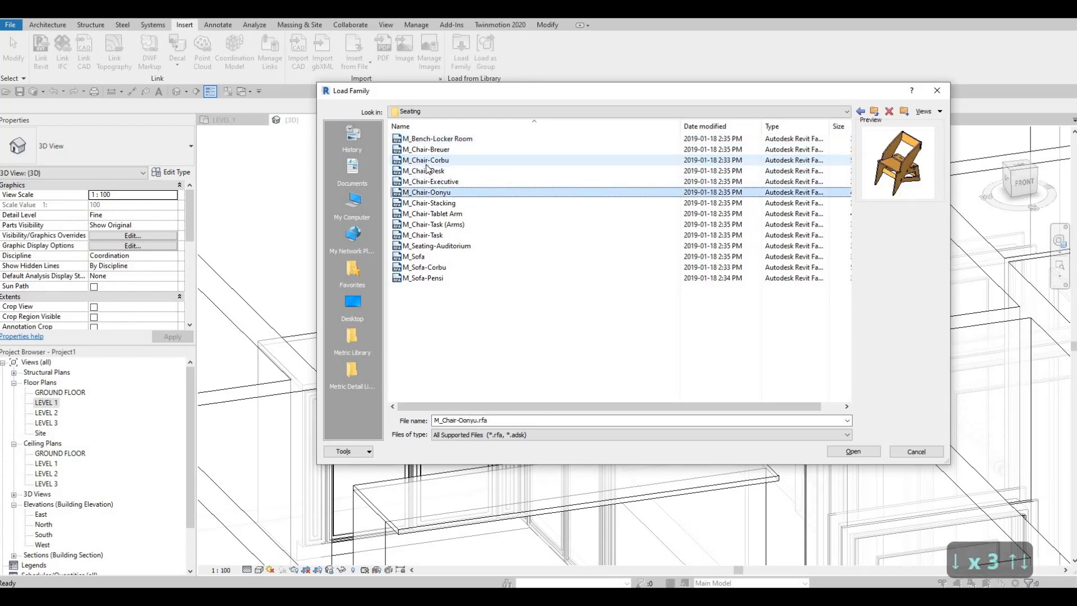
{"action": "key", "text": "Down"}
{"action": "key", "text": "Up"}
{"action": "key", "text": "Down"}
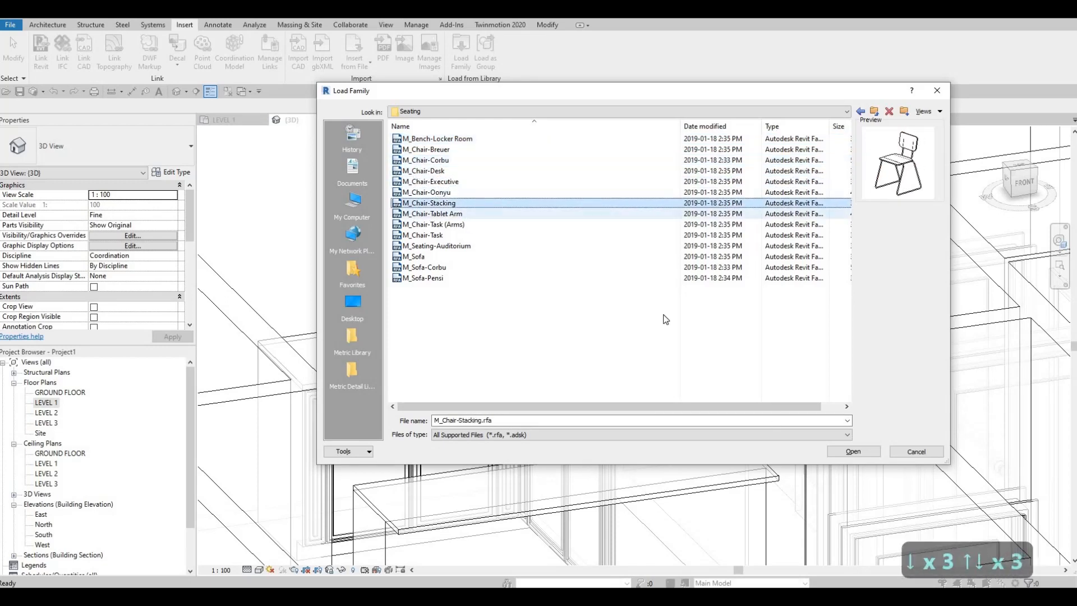
{"action": "left_click", "coordinate": [853, 452]}
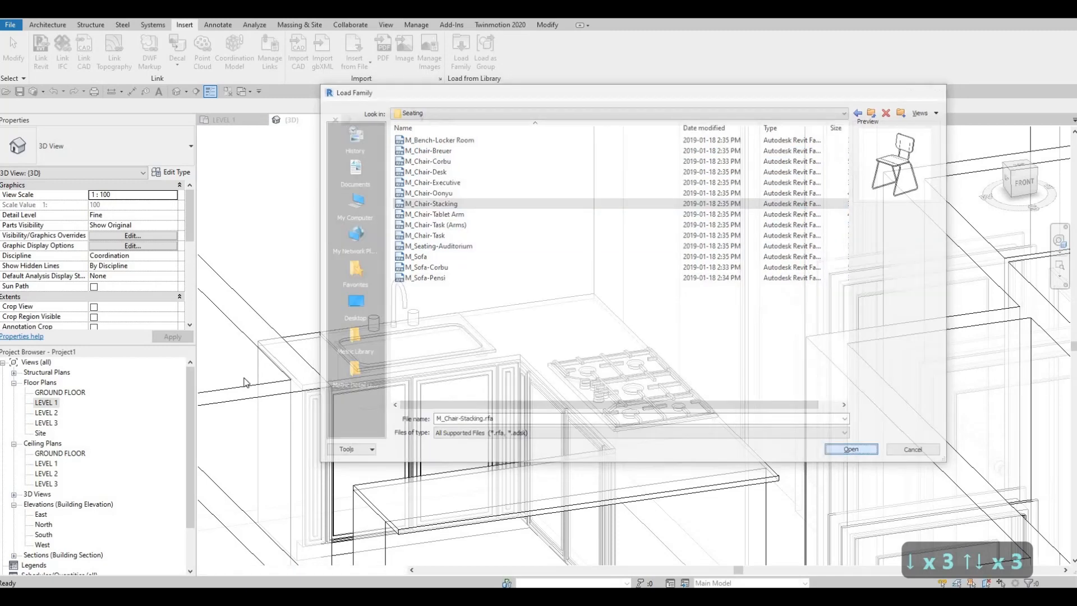
Step: In the LEVEL 1 plan, place three M_Chair-Stacking chairs in a row along the dining-side edge of the kitchen counter, facing it
{"action": "double_click", "coordinate": [45, 403]}
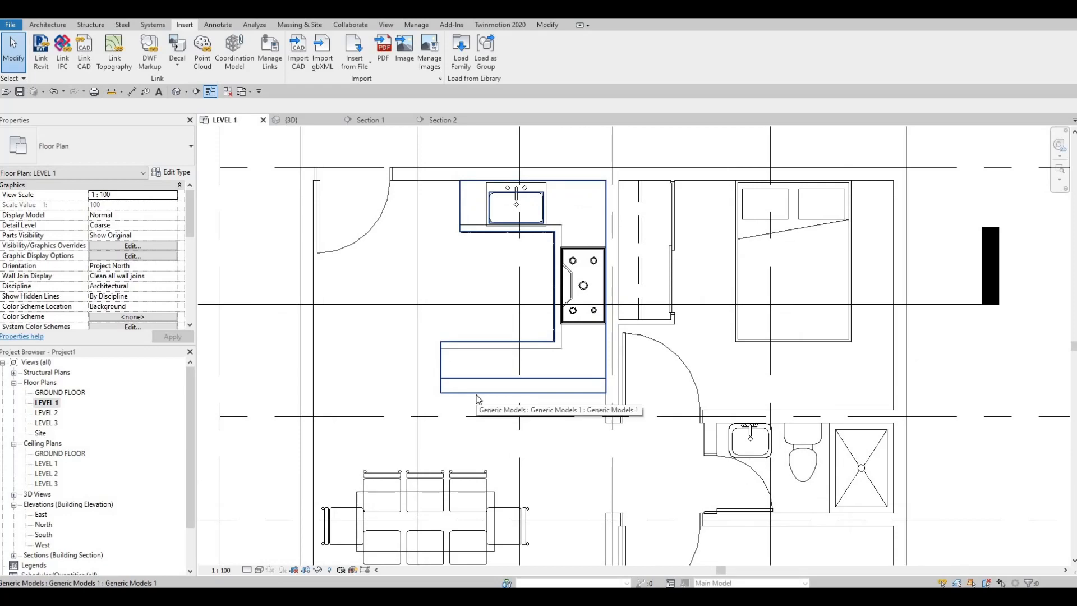
{"action": "key", "text": "c"}
{"action": "key", "text": "m"}
{"action": "scroll", "coordinate": [577, 388], "scroll_direction": "up", "scroll_amount": 3}
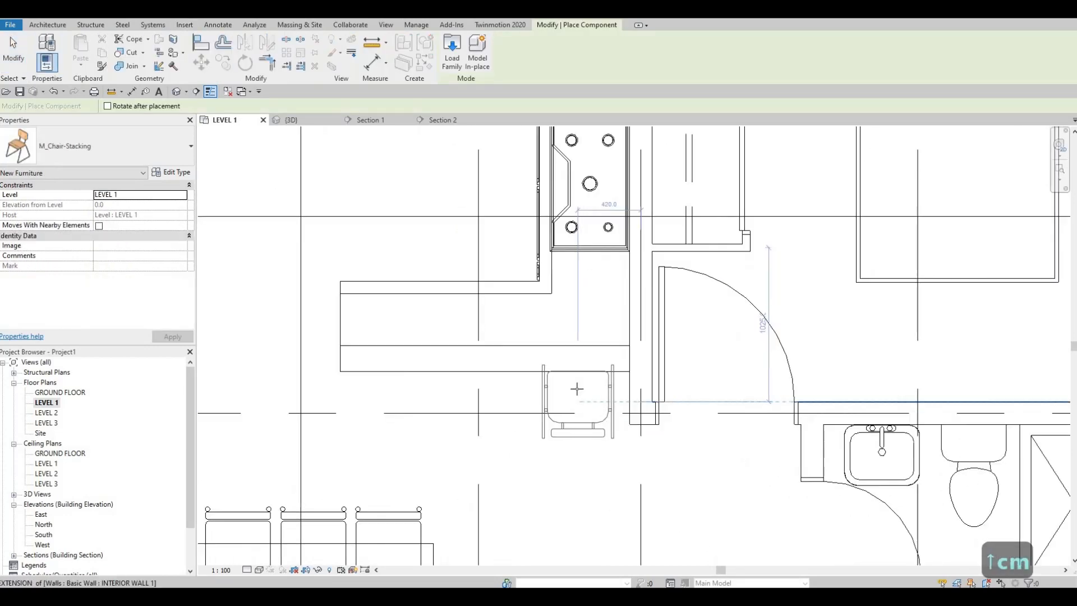
{"action": "left_click", "coordinate": [545, 392]}
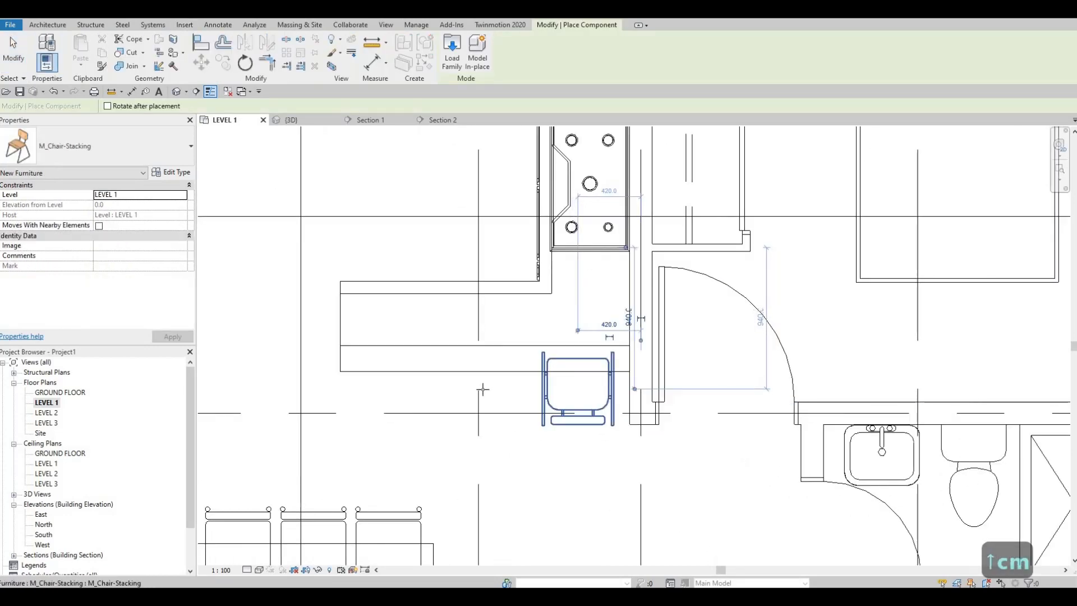
{"action": "left_click", "coordinate": [461, 391]}
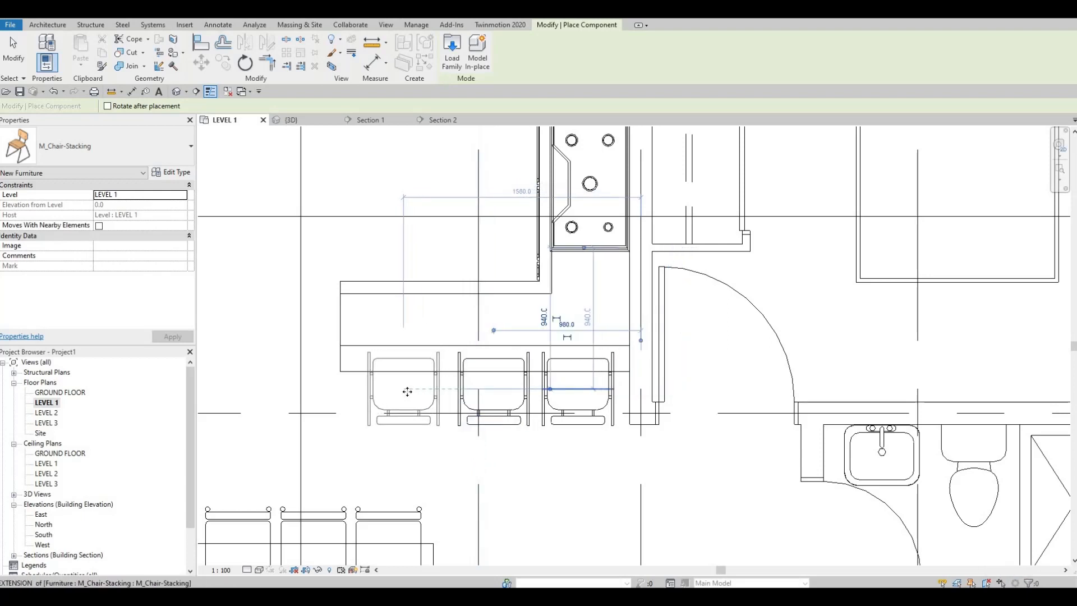
{"action": "left_click", "coordinate": [407, 391]}
{"action": "key", "text": "Escape"}
{"action": "key", "text": "Escape"}
{"action": "key", "text": "Escape"}
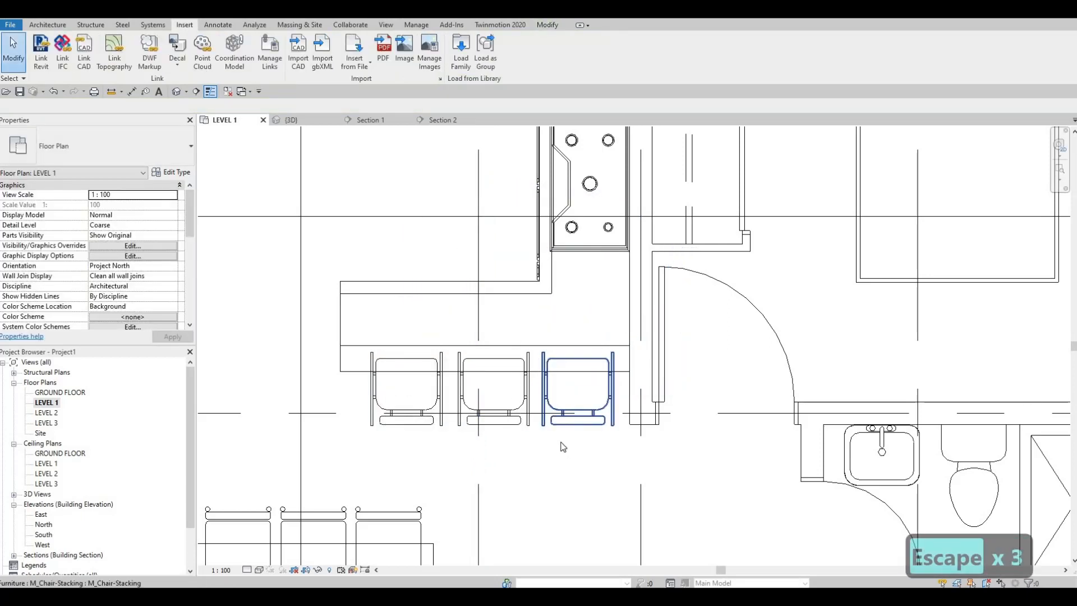
Step: Nudge all three counter chairs together slightly away from the wall beside the bedroom door
{"action": "key", "text": "Escape"}
{"action": "left_click", "coordinate": [596, 420], "text": "ctrl"}
{"action": "left_click", "coordinate": [511, 423], "text": "ctrl"}
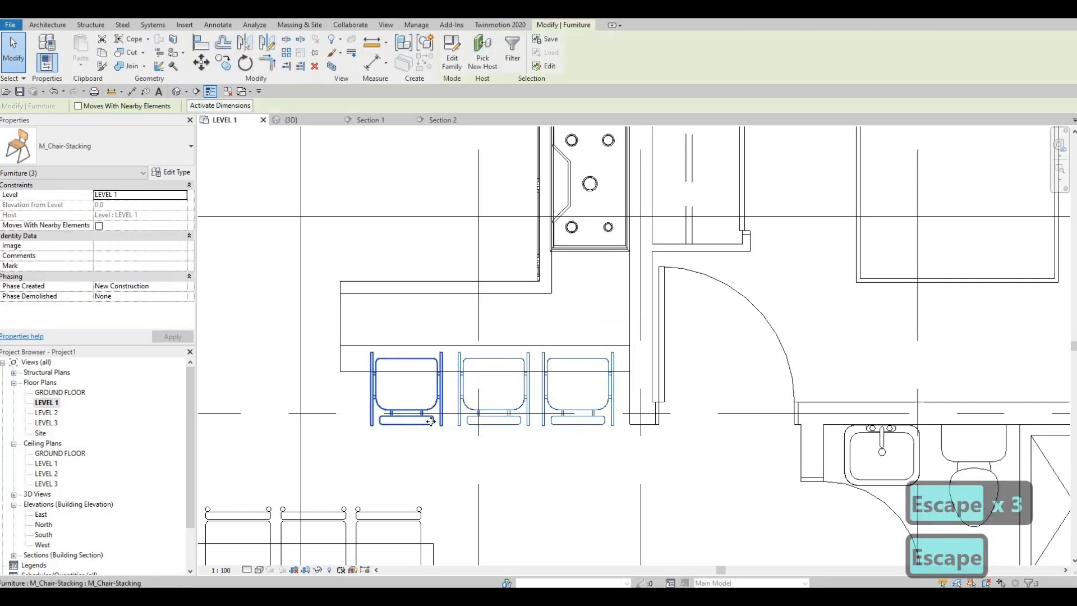
{"action": "key", "text": "Left"}
{"action": "key", "text": "Left"}
{"action": "key", "text": "Left"}
{"action": "key", "text": "Escape"}
{"action": "key", "text": "Escape"}
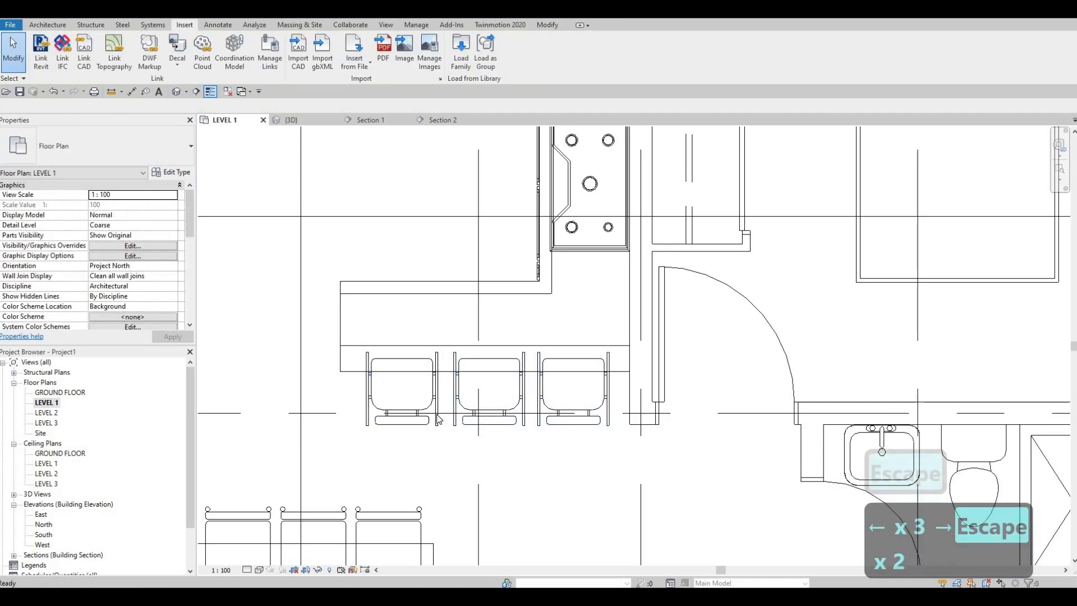
Step: Select the three counter chairs and nudge them two increments further in under the counter
{"action": "key", "text": "Escape"}
{"action": "left_click", "coordinate": [516, 430]}
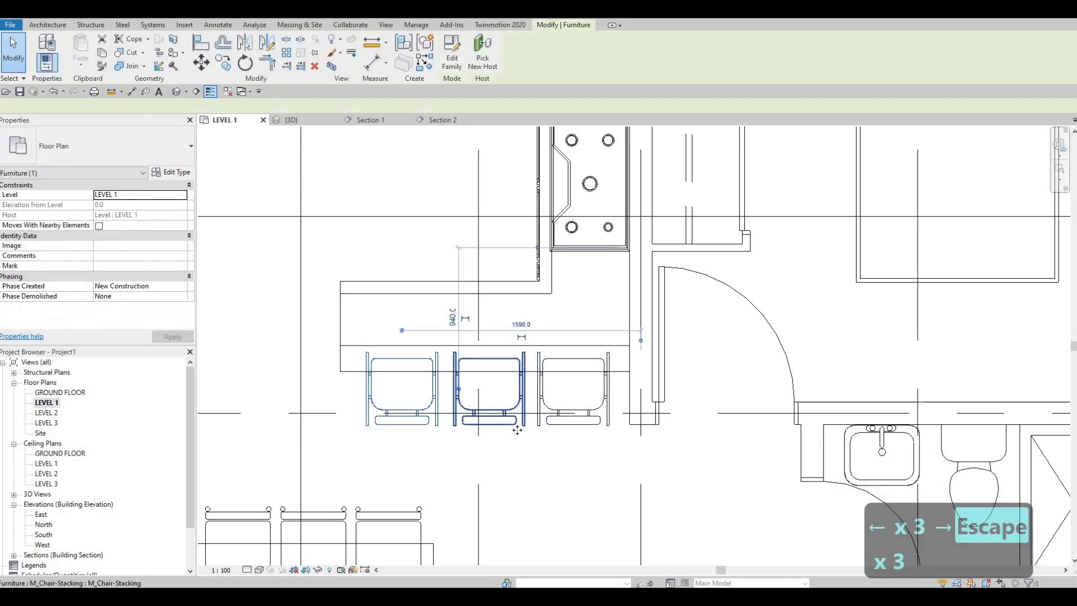
{"action": "left_click", "coordinate": [564, 425], "text": "ctrl"}
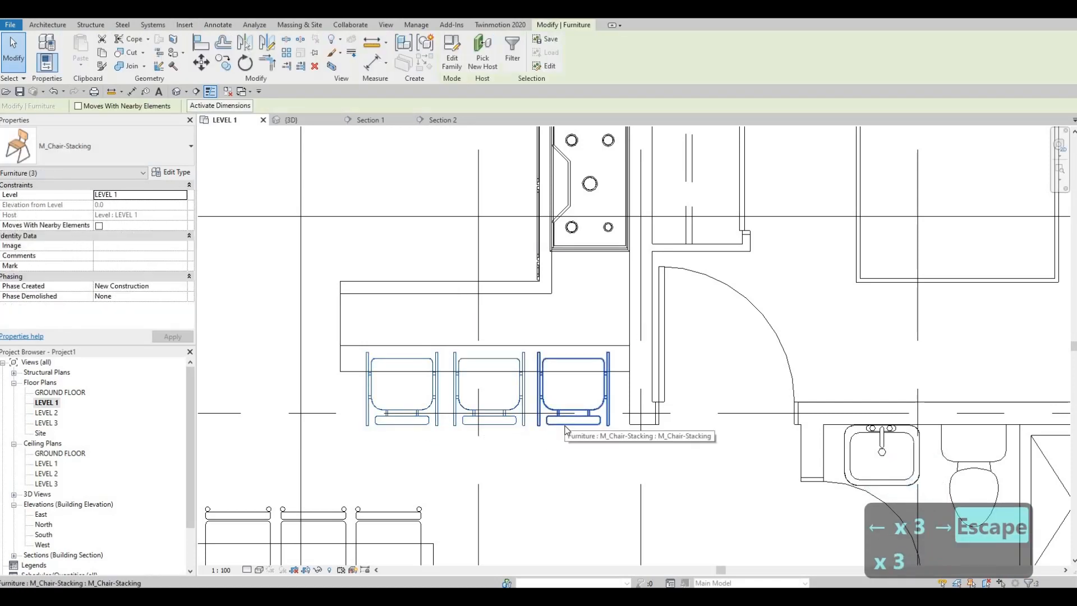
{"action": "scroll", "coordinate": [631, 378], "scroll_direction": "down", "scroll_amount": 4}
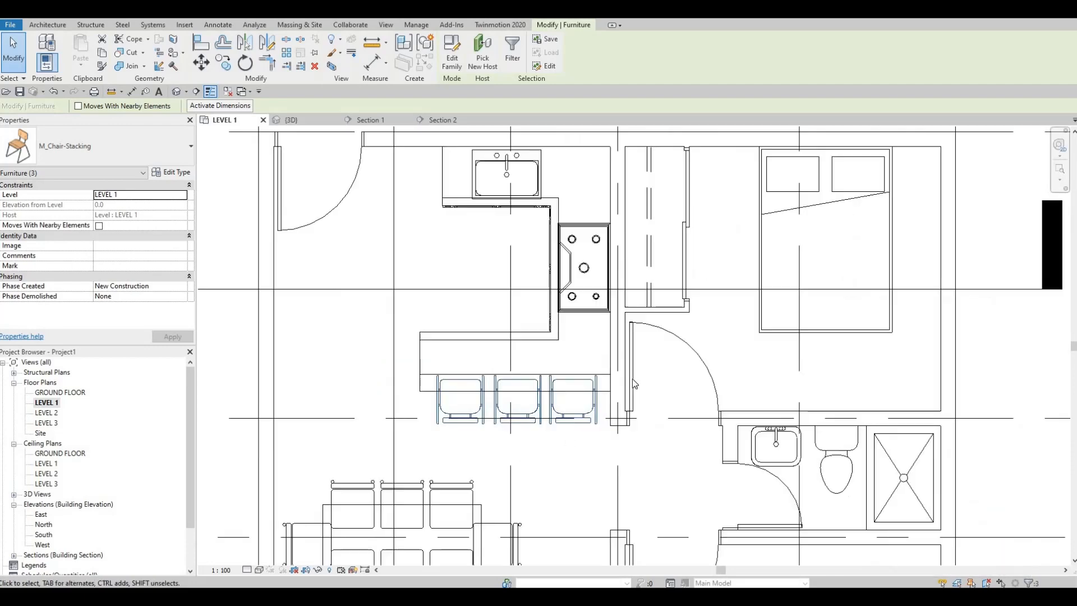
{"action": "middle_click_drag", "start_coordinate": [416, 335], "coordinate": [404, 301]}
{"action": "key", "text": "Escape"}
{"action": "key", "text": "Escape"}
Step: Nudge the dining table and its eight chairs four increments away from the kitchen counter
{"action": "left_click_drag", "start_coordinate": [422, 311], "coordinate": [641, 428]}
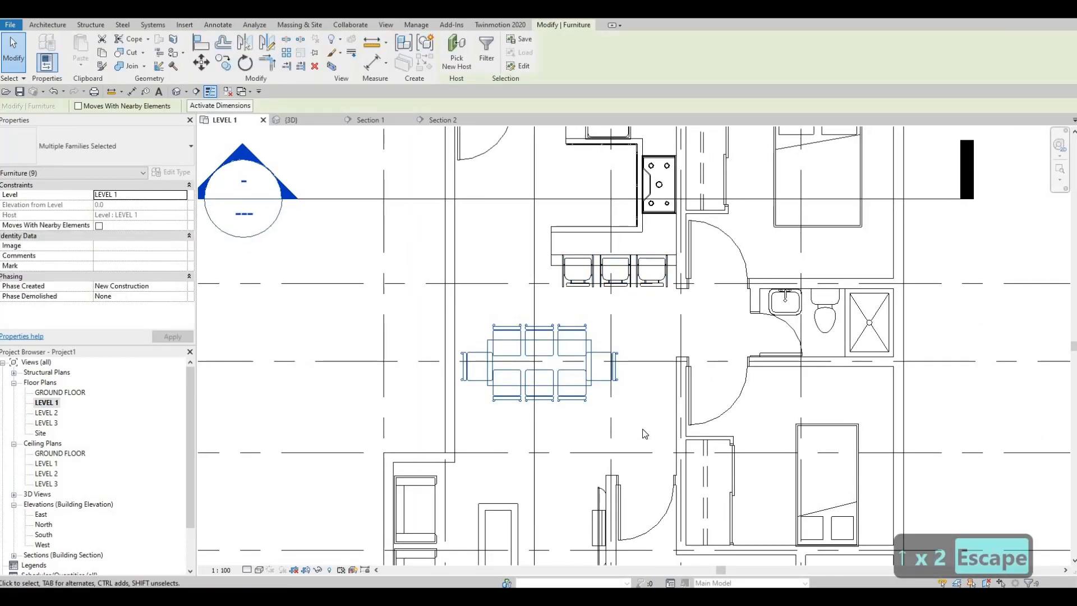
{"action": "key", "text": "Down"}
{"action": "key", "text": "Down"}
{"action": "key", "text": "Down"}
{"action": "key", "text": "Down"}
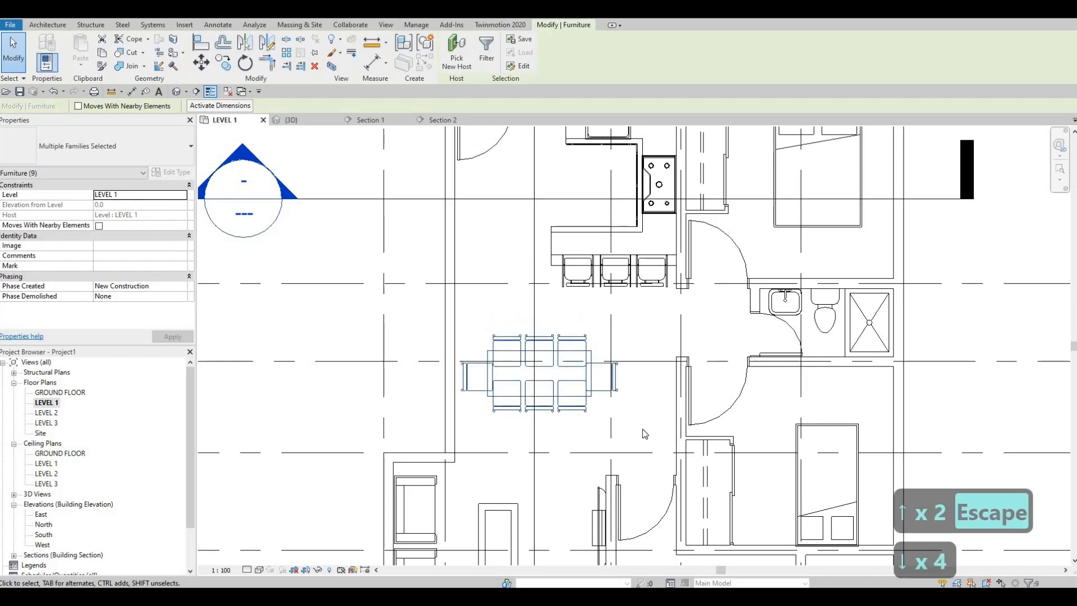
{"action": "key", "text": "Escape"}
{"action": "key", "text": "Escape"}
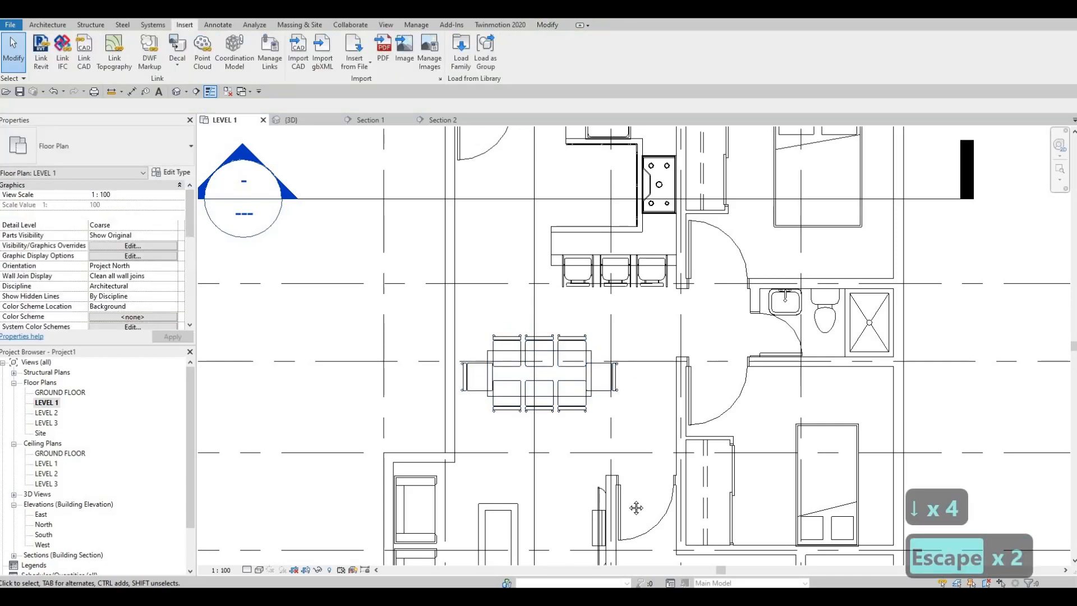
Step: Examine the kitchen counter, sink, cooktop and chairs in the 3D view
{"action": "scroll", "coordinate": [620, 441], "scroll_direction": "up", "scroll_amount": 5, "text": "ctrl"}
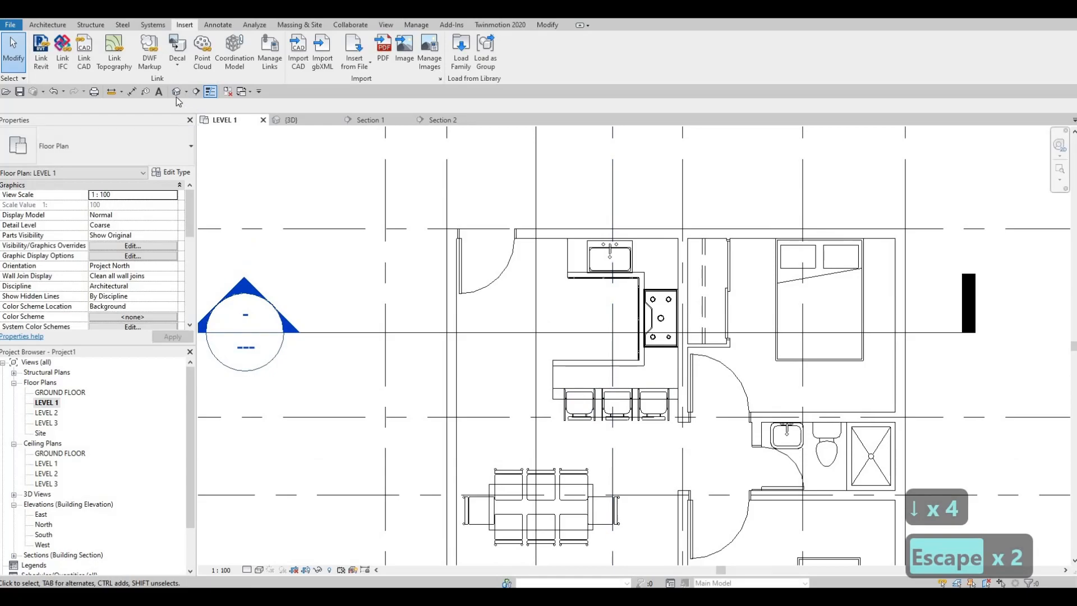
{"action": "left_click", "coordinate": [176, 92]}
{"action": "middle_click_drag", "start_coordinate": [536, 325], "coordinate": [614, 426], "text": "shift"}
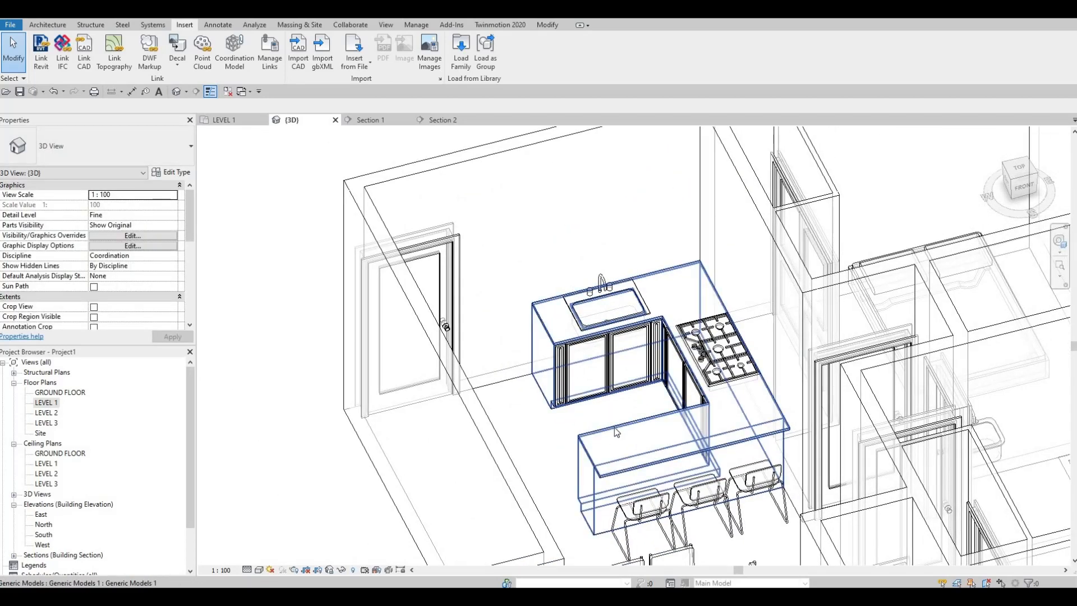
{"action": "scroll", "coordinate": [614, 426], "scroll_direction": "up", "scroll_amount": 3}
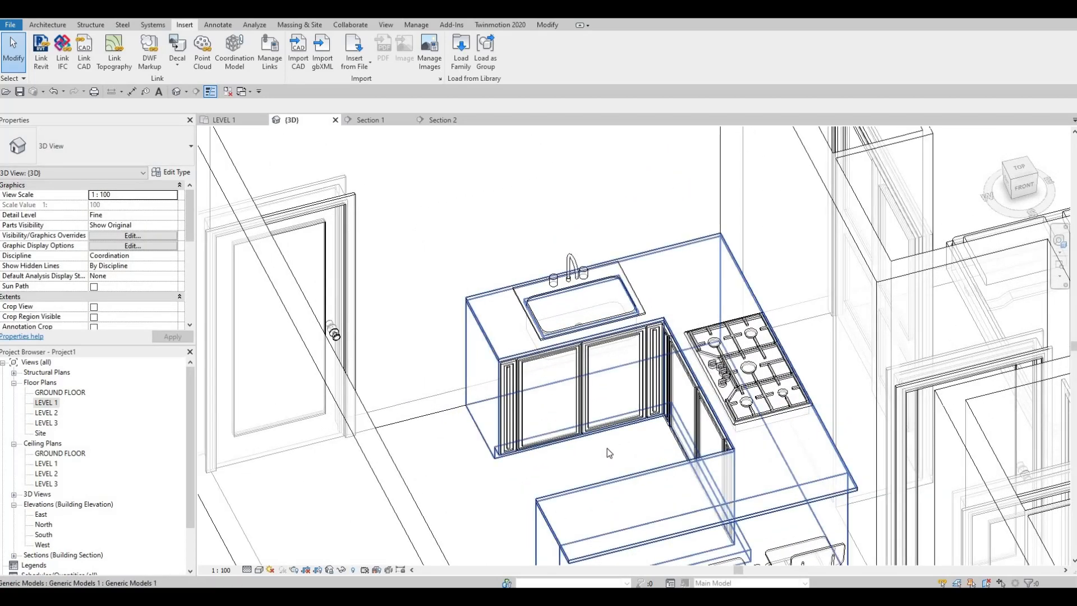
{"action": "scroll", "coordinate": [625, 440], "scroll_direction": "up", "scroll_amount": 2}
{"action": "middle_click_drag", "start_coordinate": [625, 440], "coordinate": [610, 426], "text": "shift"}
{"action": "scroll", "coordinate": [611, 427], "scroll_direction": "down", "scroll_amount": 2}
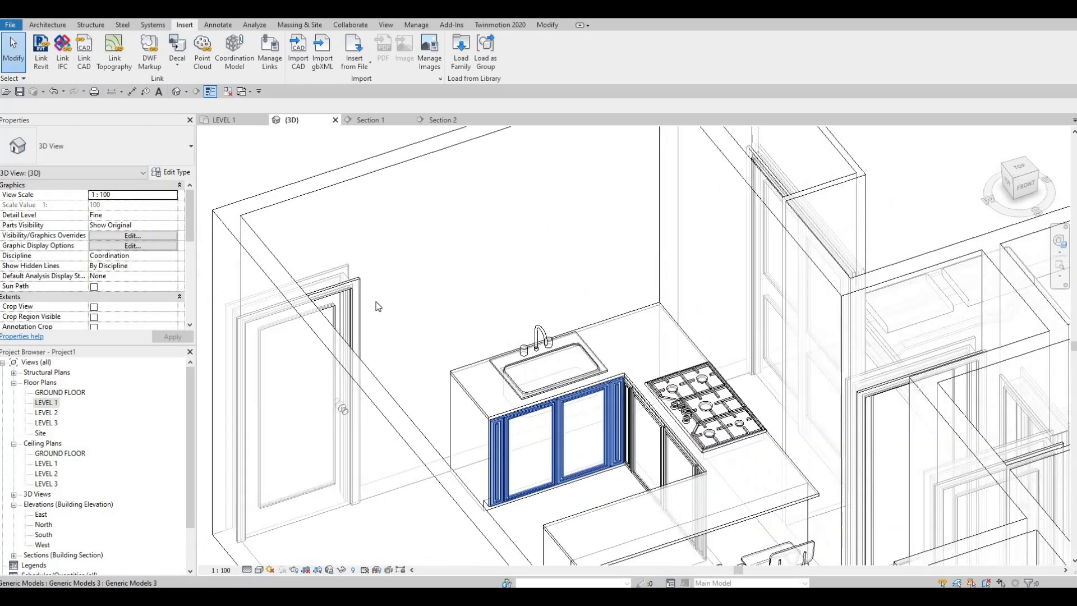
{"action": "scroll", "coordinate": [379, 306], "scroll_direction": "down", "scroll_amount": 1}
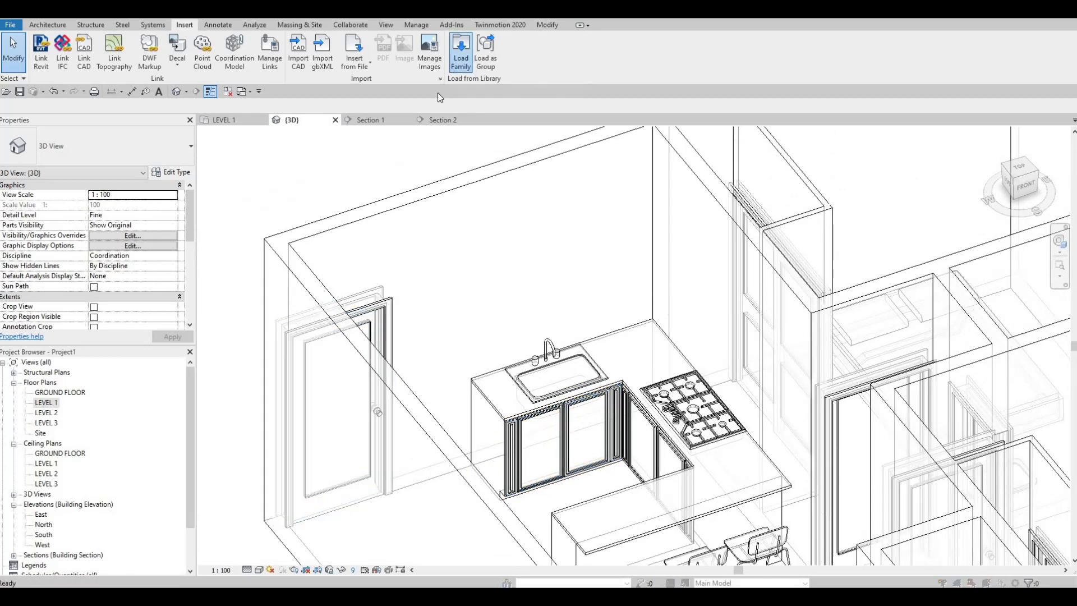
Step: Start loading a family and browse the Canada library to Specialty Equipment > Domestic > Mid-Range
{"action": "left_click", "coordinate": [454, 112]}
{"action": "scroll", "coordinate": [473, 182], "scroll_direction": "up", "scroll_amount": 2}
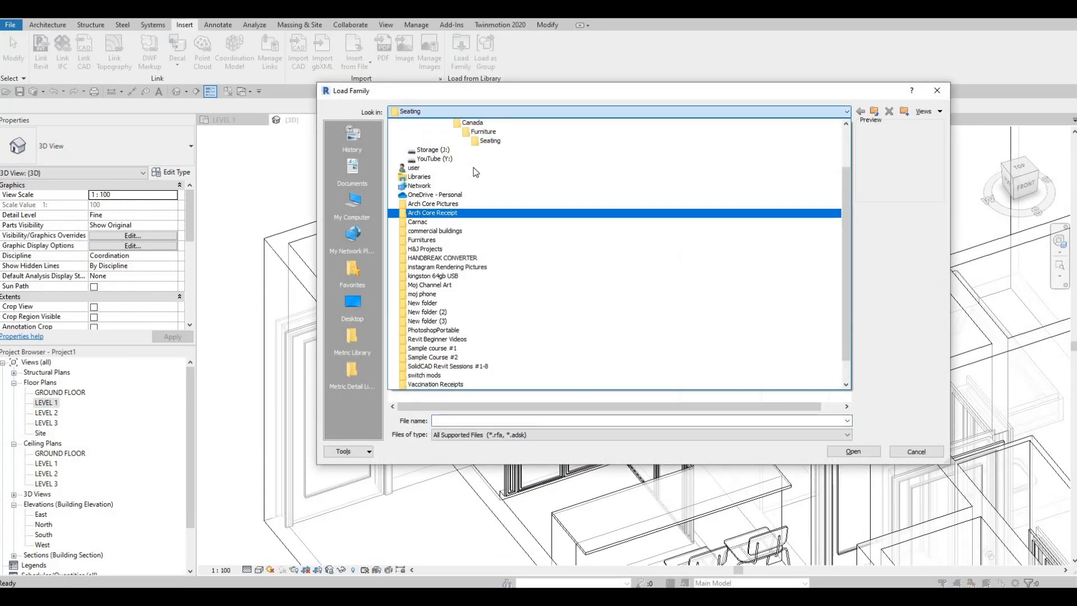
{"action": "left_click", "coordinate": [472, 159]}
{"action": "scroll", "coordinate": [450, 328], "scroll_direction": "down", "scroll_amount": 3}
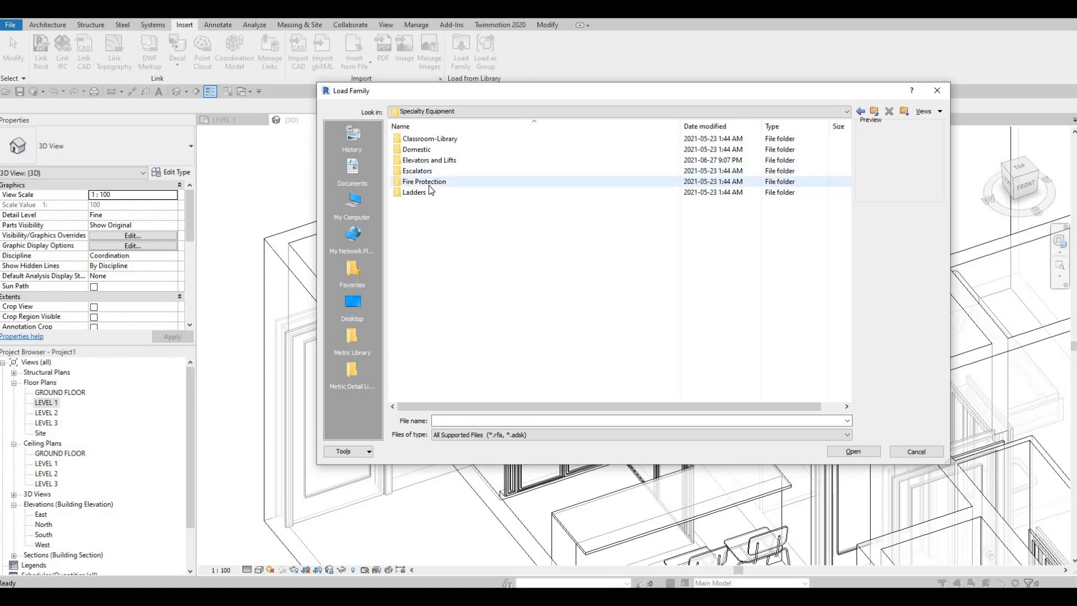
{"action": "double_click", "coordinate": [432, 150]}
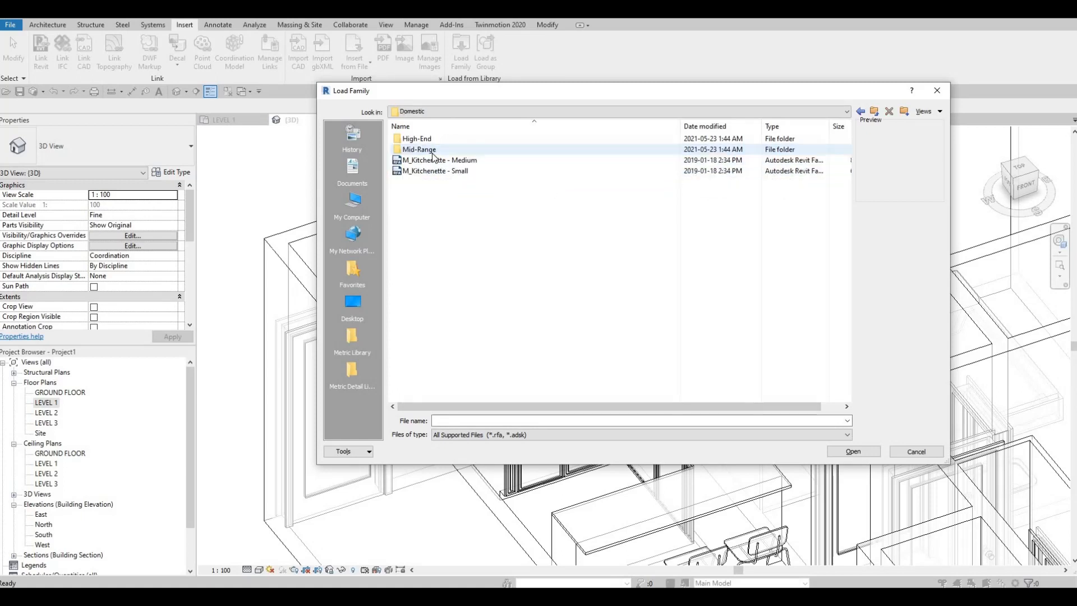
{"action": "left_click", "coordinate": [426, 150]}
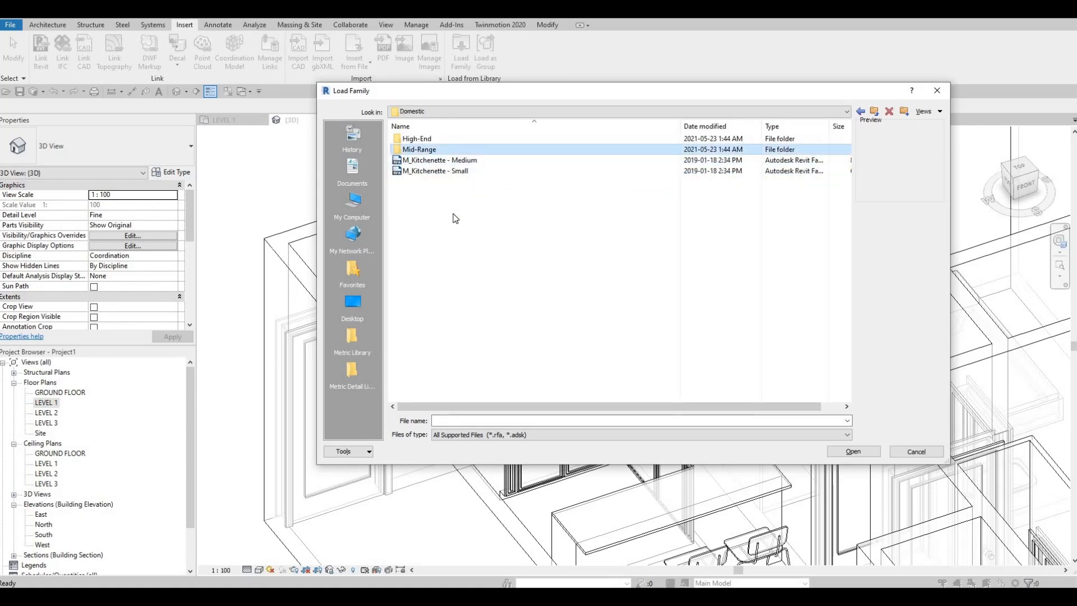
{"action": "key", "text": "Return"}
Step: Preview the mid-range appliance families, including the washers, refrigerators, ranges, ovens, dryer, dishwasher and cooktops
{"action": "left_click", "coordinate": [435, 277]}
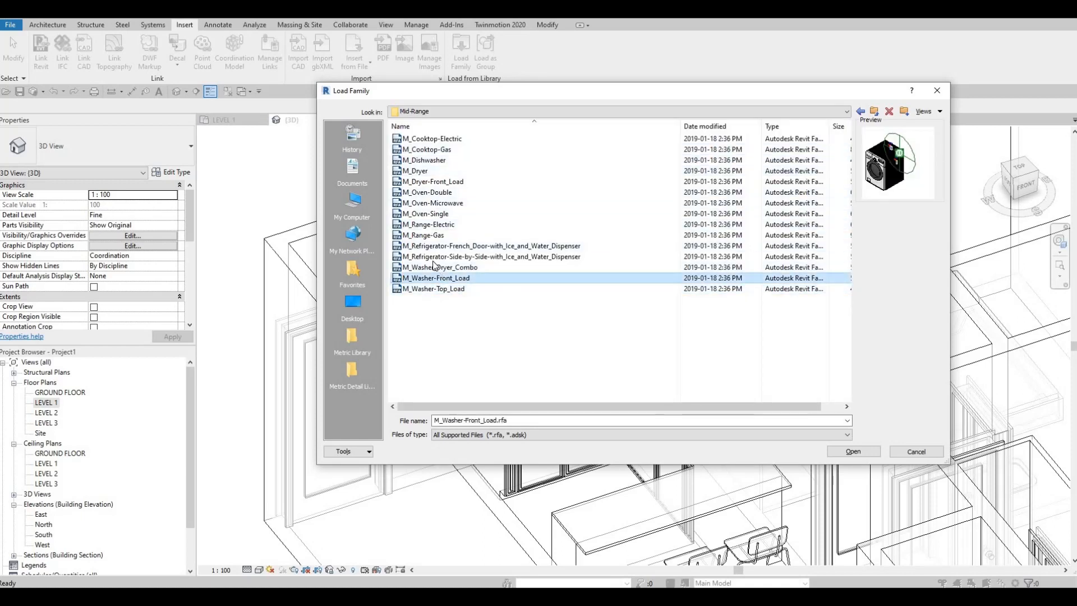
{"action": "left_click", "coordinate": [433, 267]}
{"action": "left_click", "coordinate": [433, 256]}
{"action": "left_click", "coordinate": [431, 246]}
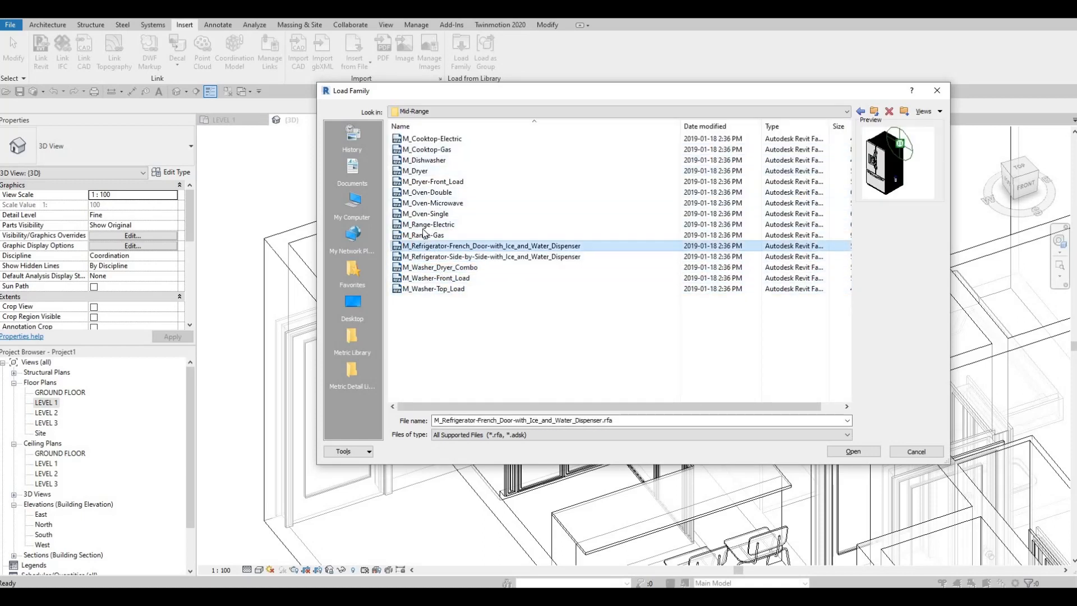
{"action": "left_click", "coordinate": [426, 224]}
{"action": "left_click", "coordinate": [425, 214]}
{"action": "left_click", "coordinate": [425, 203]}
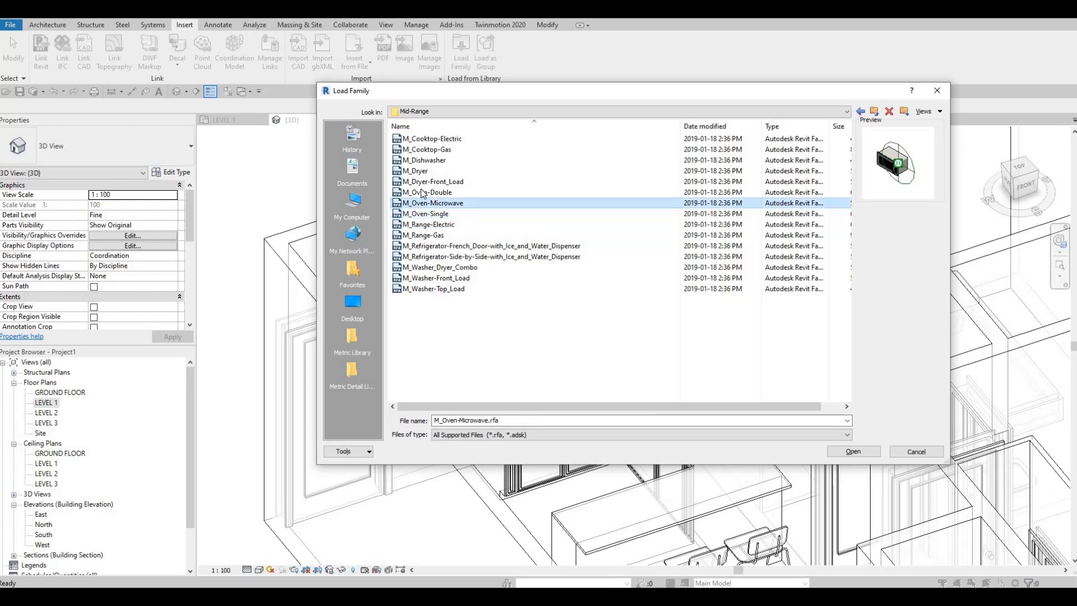
{"action": "left_click", "coordinate": [422, 193]}
{"action": "left_click", "coordinate": [415, 171]}
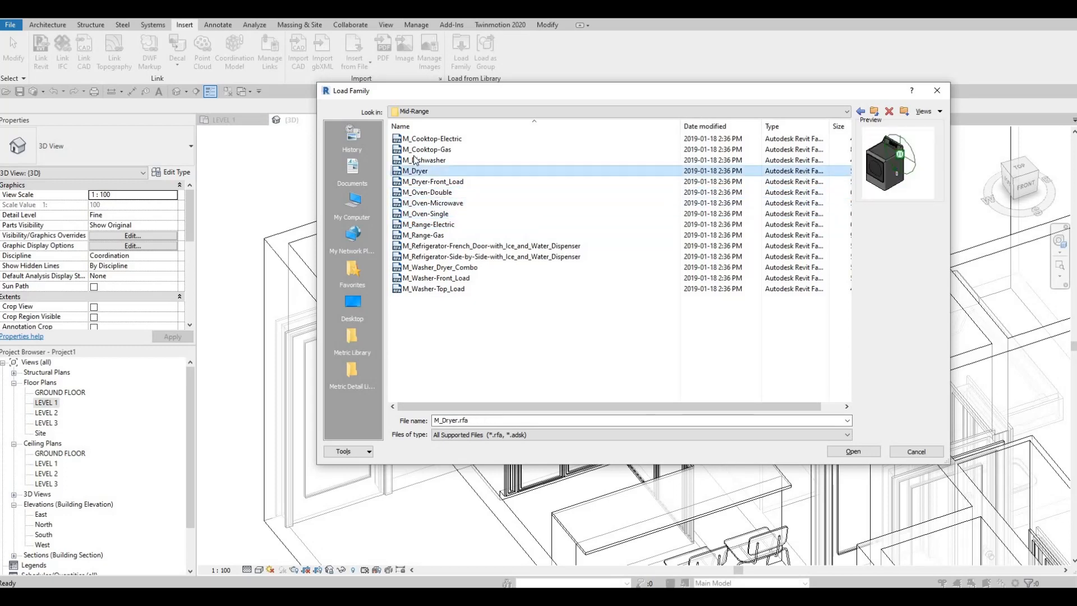
{"action": "left_click", "coordinate": [418, 159]}
{"action": "left_click", "coordinate": [419, 149]}
{"action": "left_click", "coordinate": [419, 139]}
{"action": "left_click", "coordinate": [418, 161]}
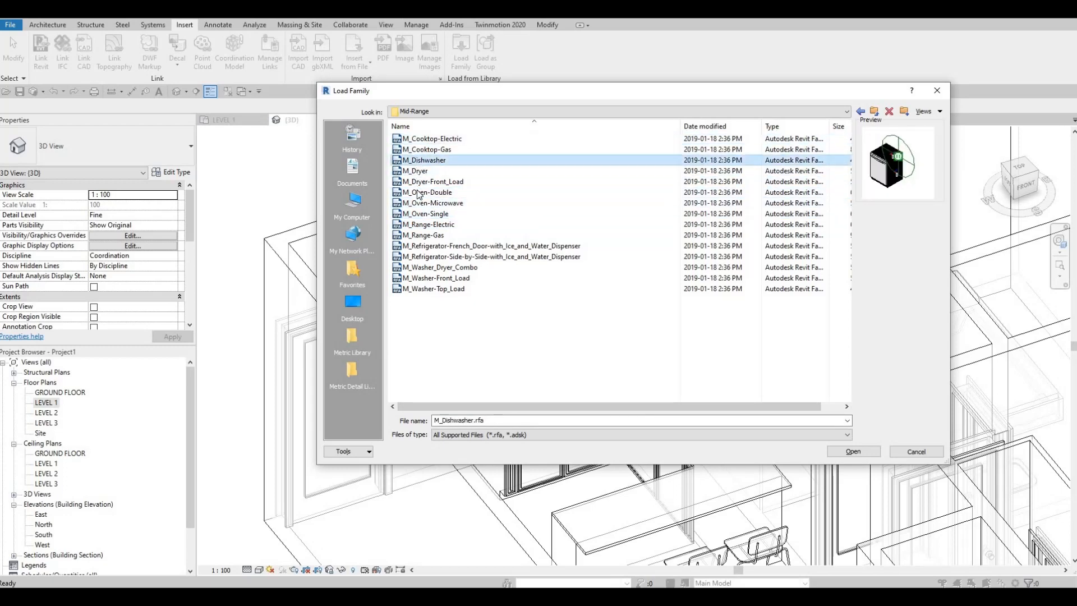
{"action": "left_click", "coordinate": [416, 192]}
{"action": "left_click", "coordinate": [415, 213]}
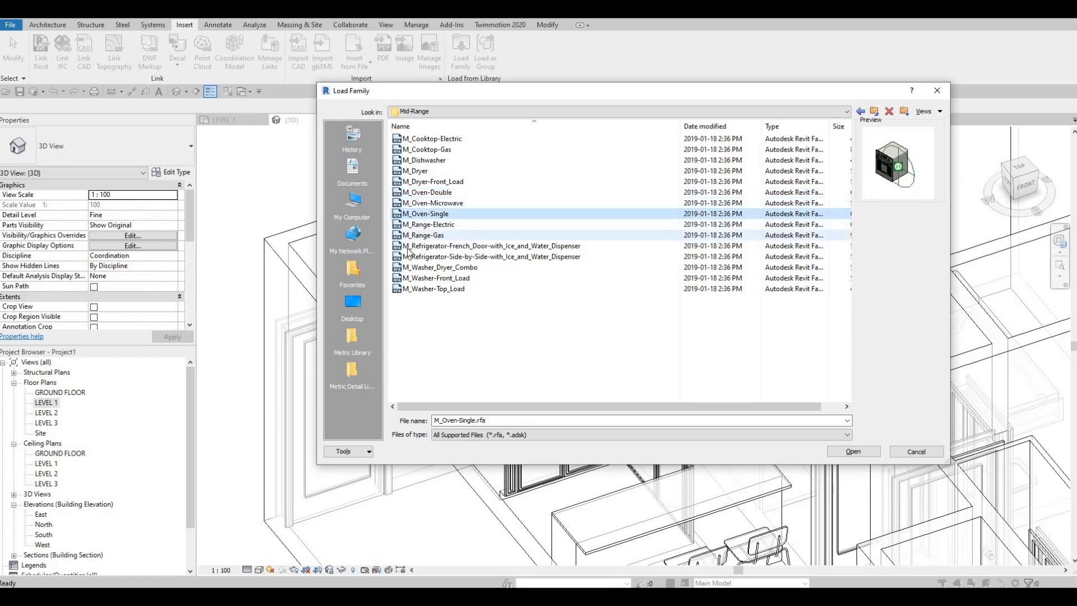
Step: Compare the two refrigerator families and load M_Refrigerator-Side-by-Side-with_Ice_and_Water_Dispenser
{"action": "left_click", "coordinate": [416, 246]}
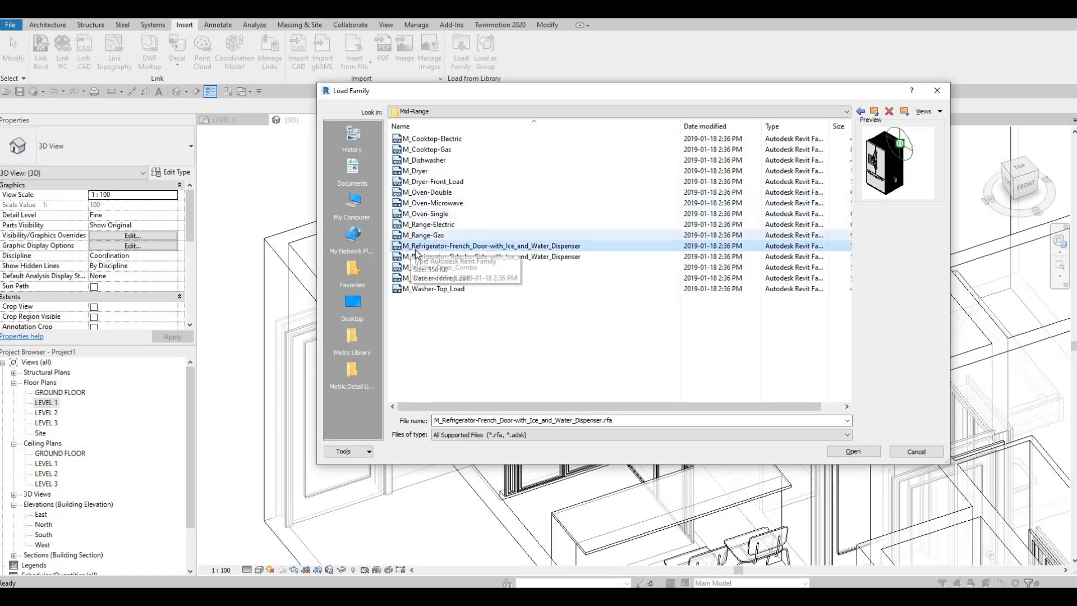
{"action": "left_click", "coordinate": [415, 235]}
{"action": "left_click", "coordinate": [416, 245]}
{"action": "left_click", "coordinate": [420, 256]}
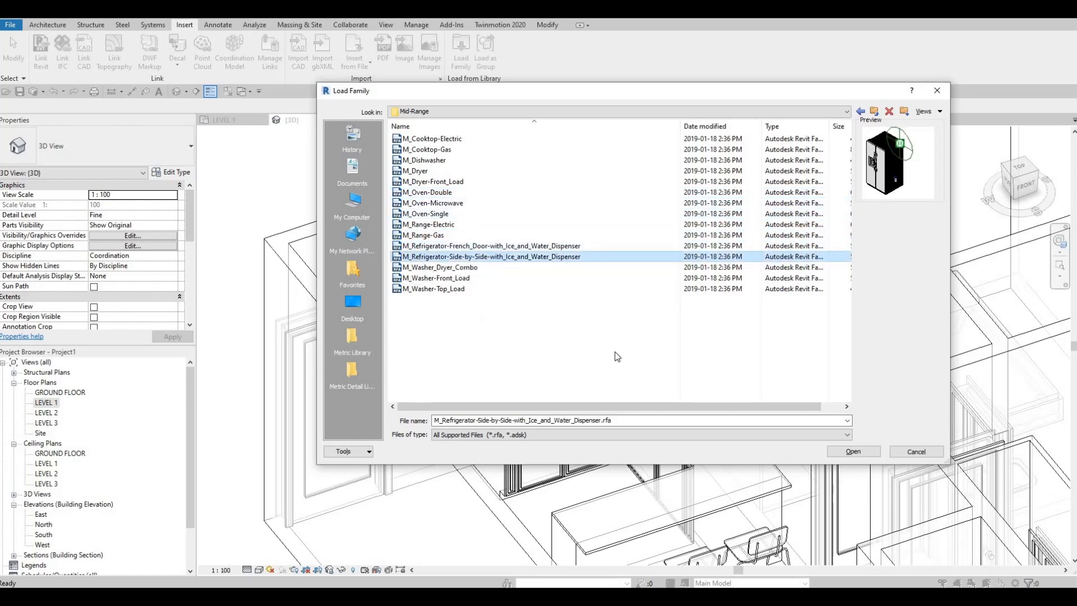
{"action": "left_click", "coordinate": [853, 451]}
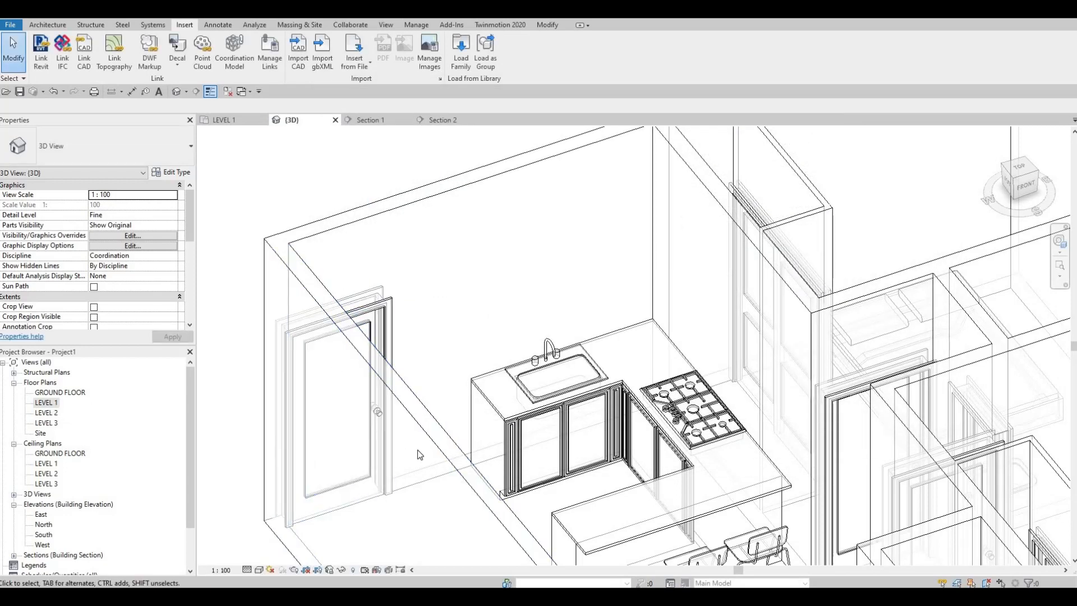
Step: Place the 850mm side-by-side refrigerator on LEVEL 1 against the exterior wall, between the entrance door and the sink counter
{"action": "key", "text": "ctrl+Tab"}
{"action": "key", "text": "c"}
{"action": "key", "text": "m"}
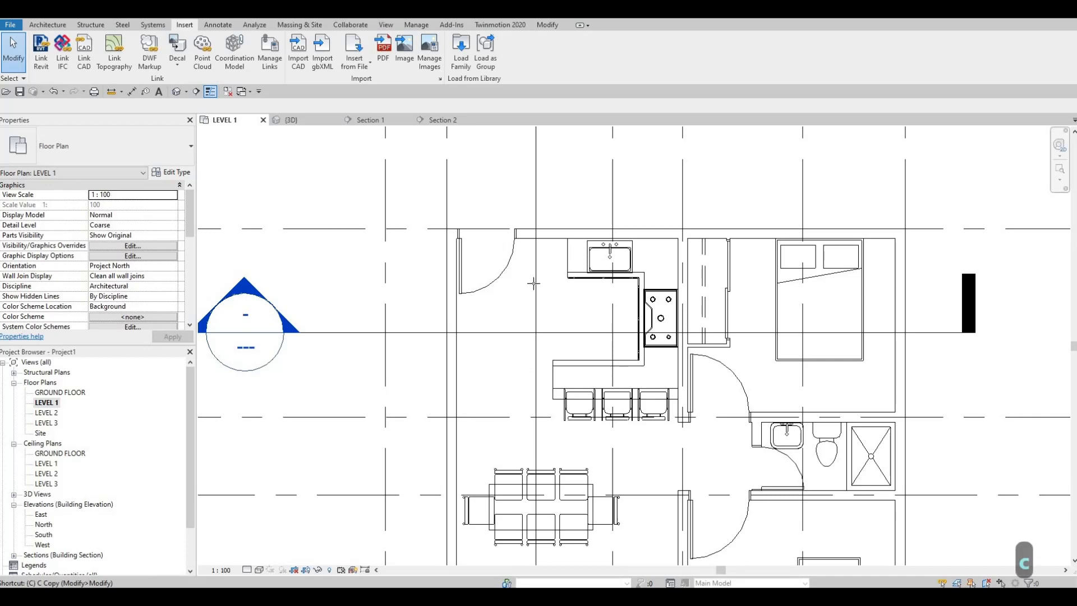
{"action": "scroll", "coordinate": [546, 220], "scroll_direction": "up", "scroll_amount": 2}
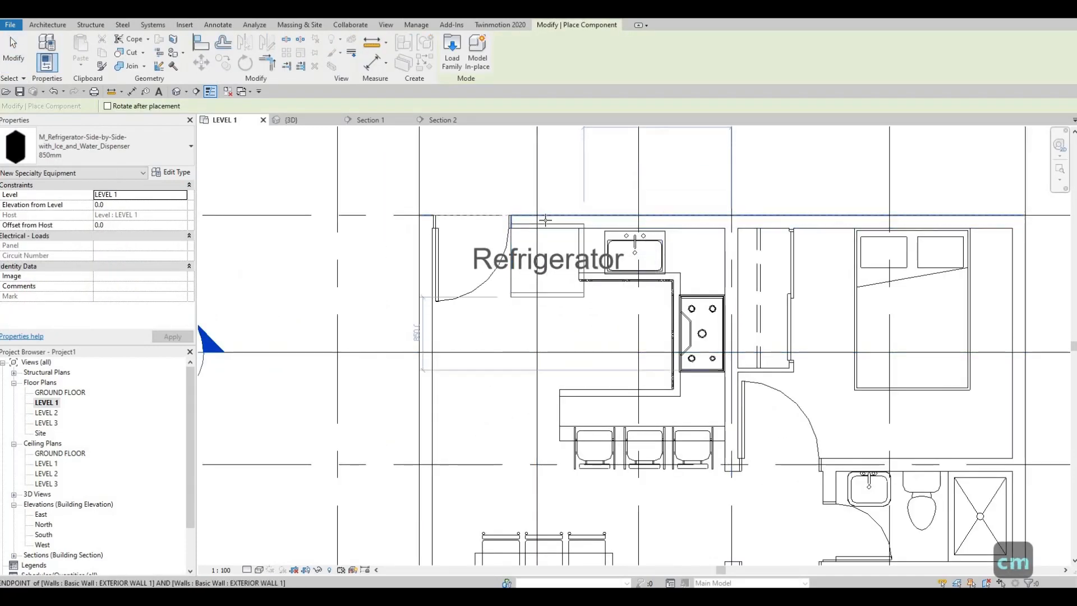
{"action": "scroll", "coordinate": [544, 219], "scroll_direction": "up", "scroll_amount": 2}
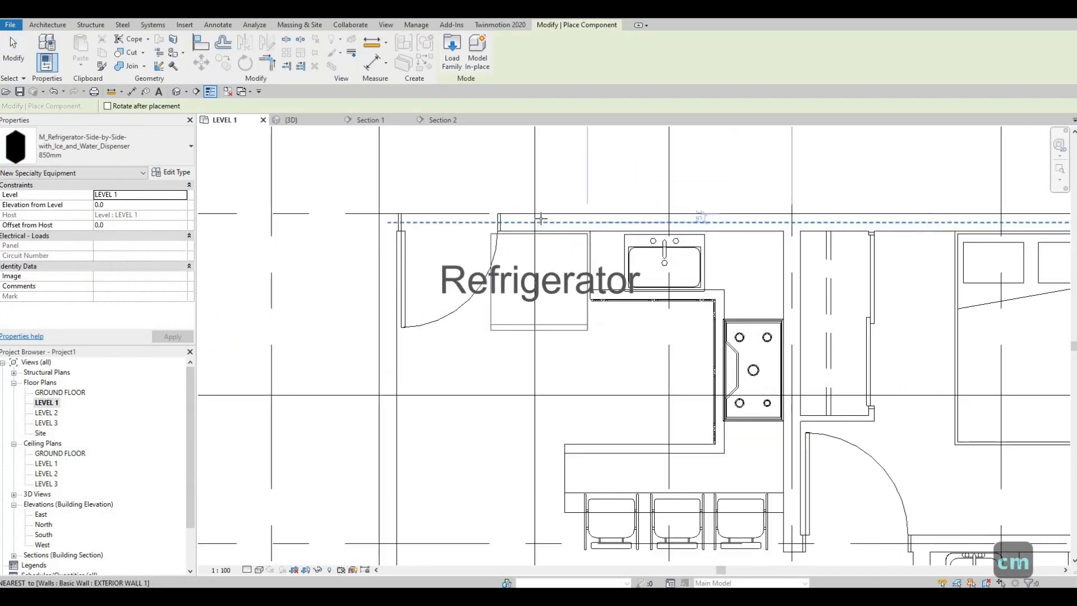
{"action": "scroll", "coordinate": [540, 216], "scroll_direction": "up", "scroll_amount": 1}
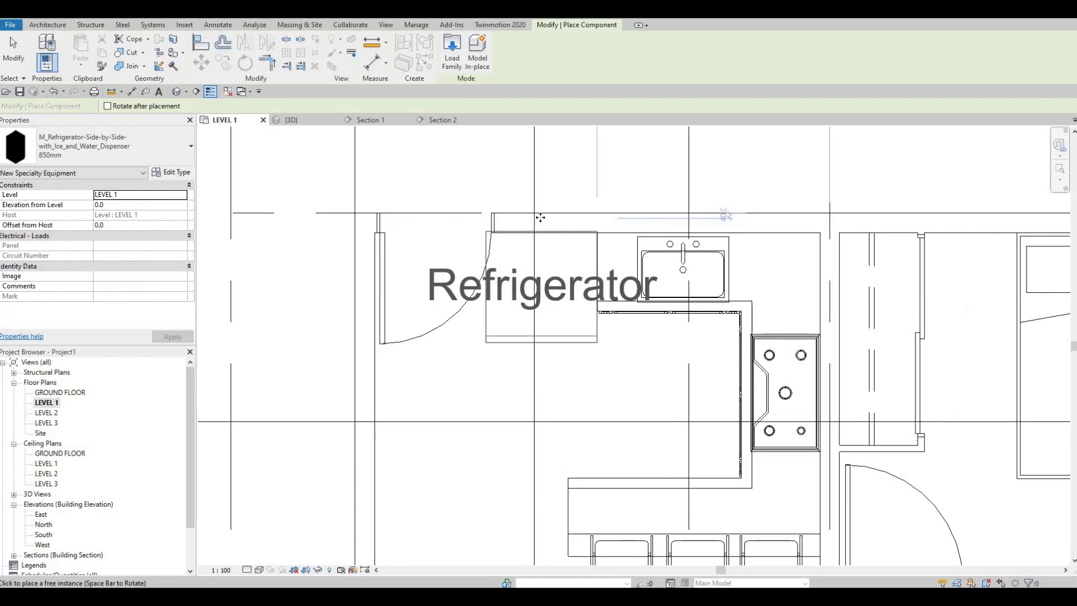
{"action": "left_click", "coordinate": [531, 292]}
{"action": "key", "text": "Escape"}
{"action": "key", "text": "Escape"}
{"action": "key", "text": "Escape"}
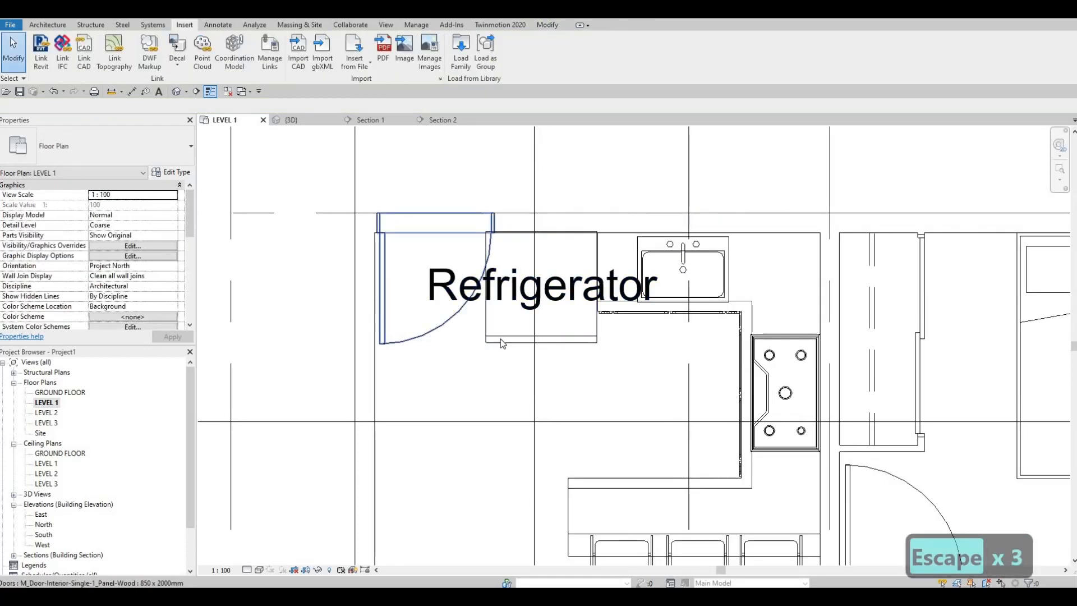
Step: Turn off Show Label in the type properties of the placed refrigerator
{"action": "left_click", "coordinate": [503, 339]}
{"action": "key", "text": "Escape"}
{"action": "left_click", "coordinate": [504, 340]}
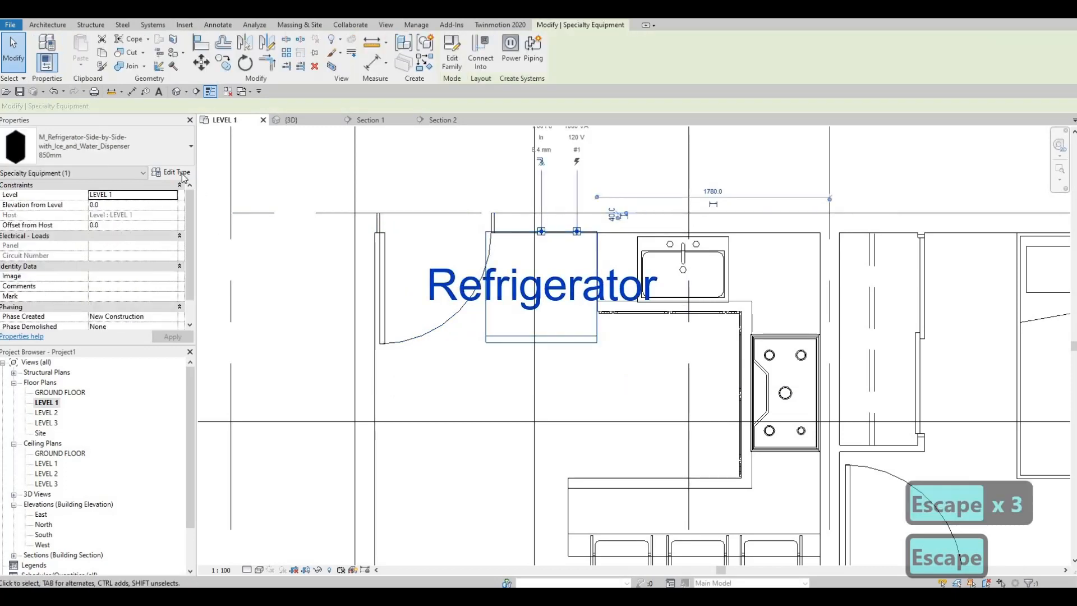
{"action": "left_click", "coordinate": [171, 172]}
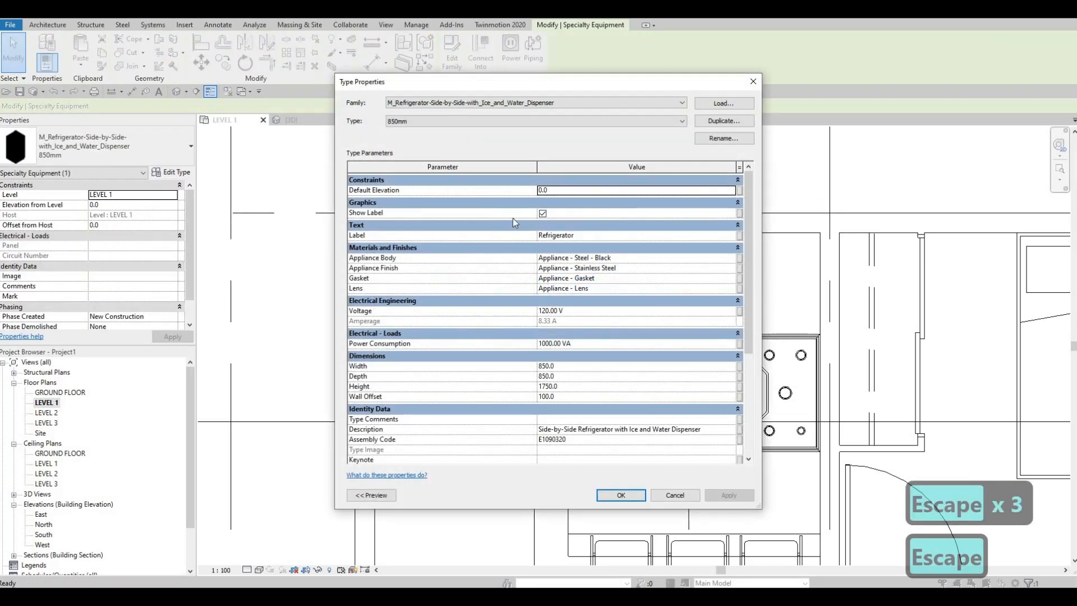
{"action": "left_click", "coordinate": [541, 213]}
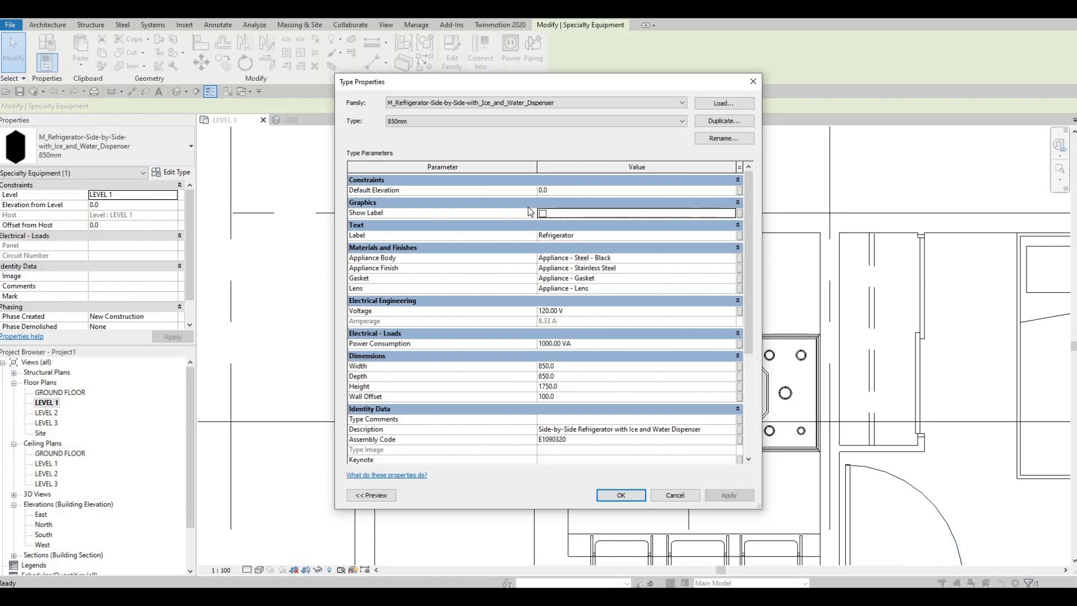
Step: Set the refrigerator type's width to 800 mm and its depth to 700 mm
{"action": "left_click", "coordinate": [566, 366]}
{"action": "type", "text": "80"}
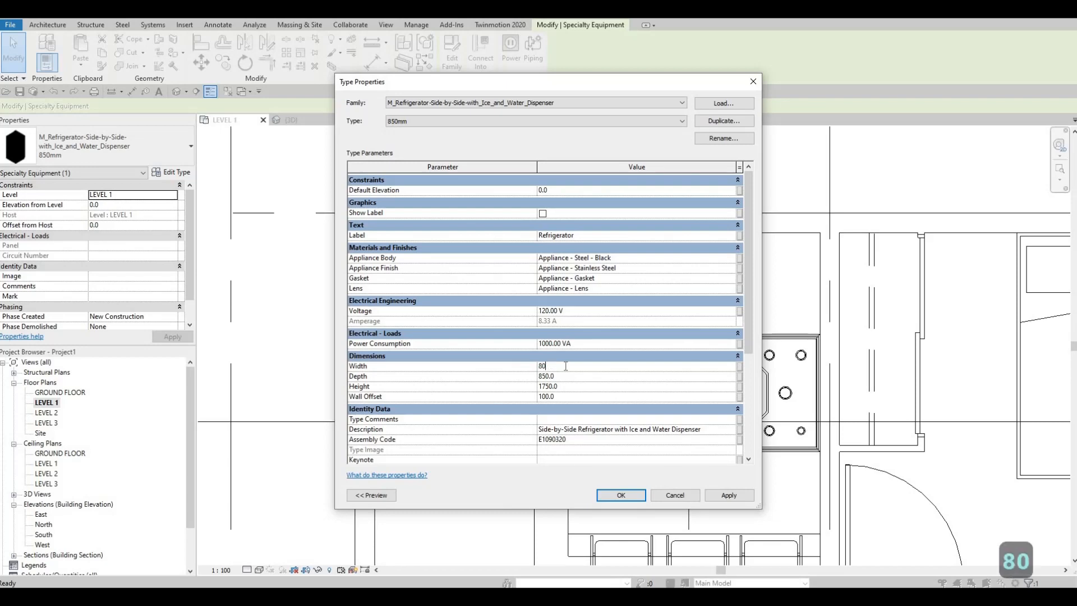
{"action": "type", "text": "0"}
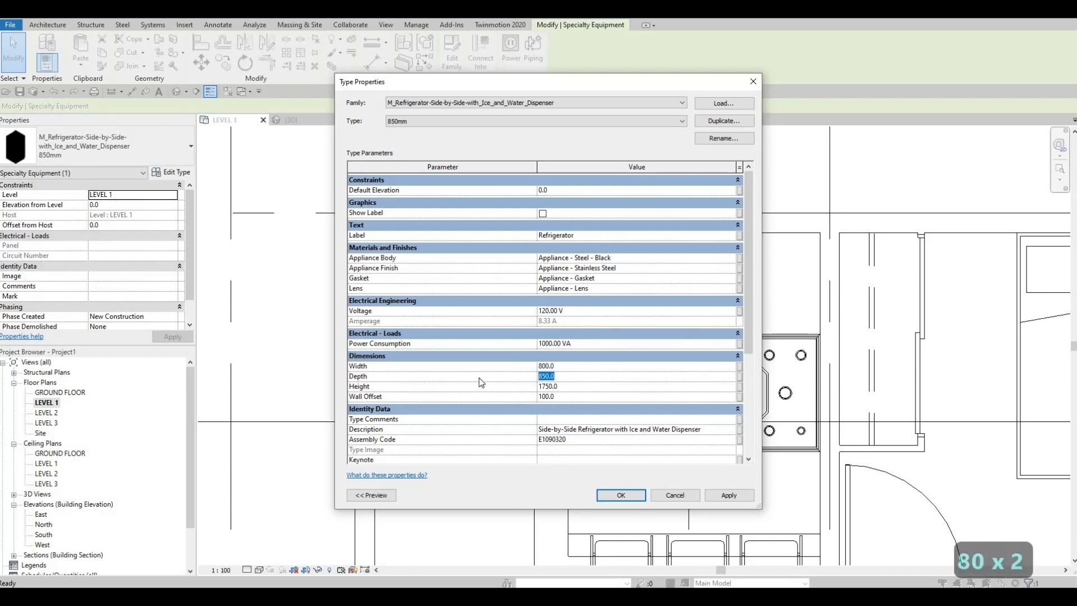
{"action": "type", "text": "700"}
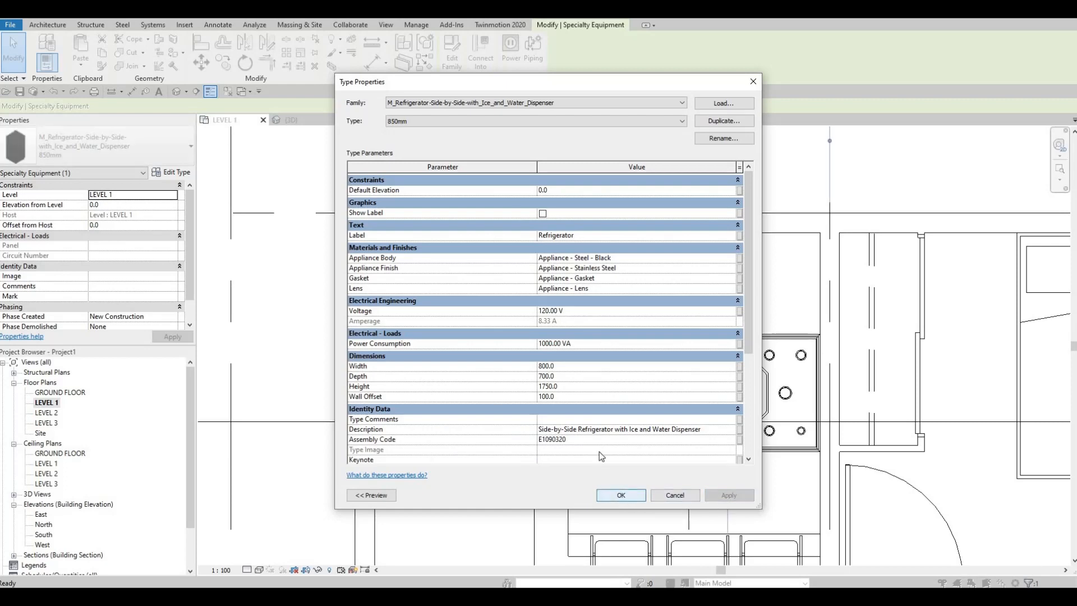
{"action": "left_click", "coordinate": [621, 495]}
{"action": "key", "text": "Escape"}
Step: Nudge the refrigerator three increments toward the sink counter and one increment away from the exterior wall
{"action": "scroll", "coordinate": [565, 132], "scroll_direction": "up", "scroll_amount": 2}
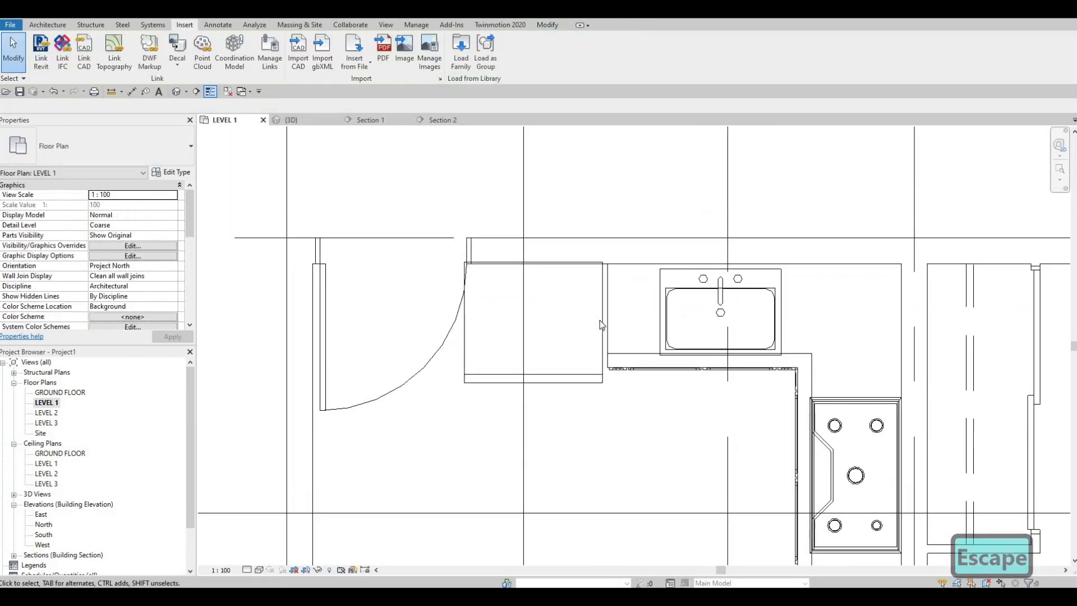
{"action": "left_click", "coordinate": [601, 315]}
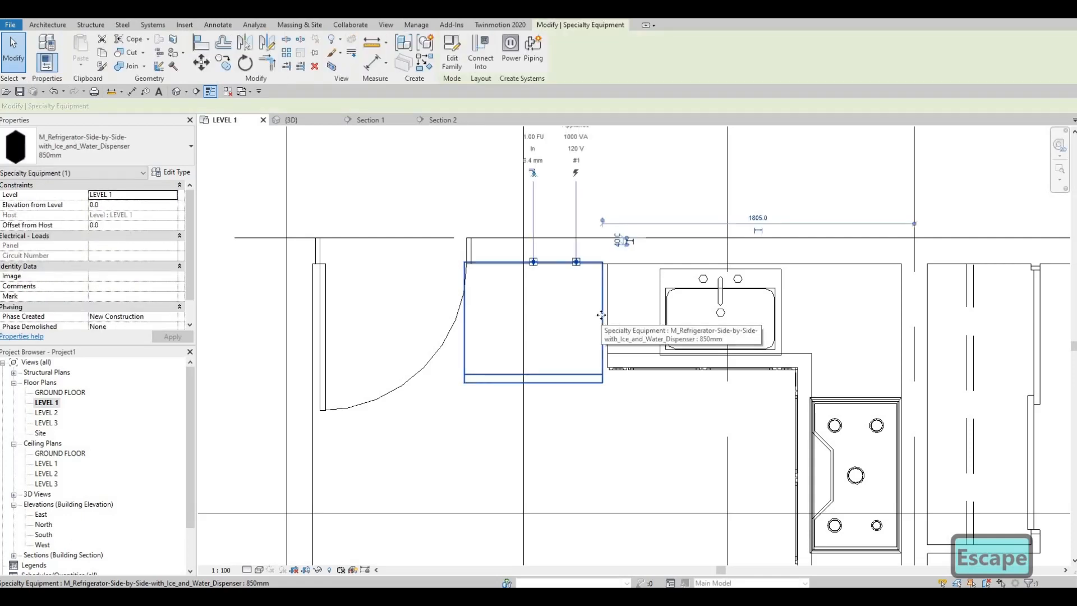
{"action": "key", "text": "Right"}
{"action": "key", "text": "Right"}
{"action": "key", "text": "Right"}
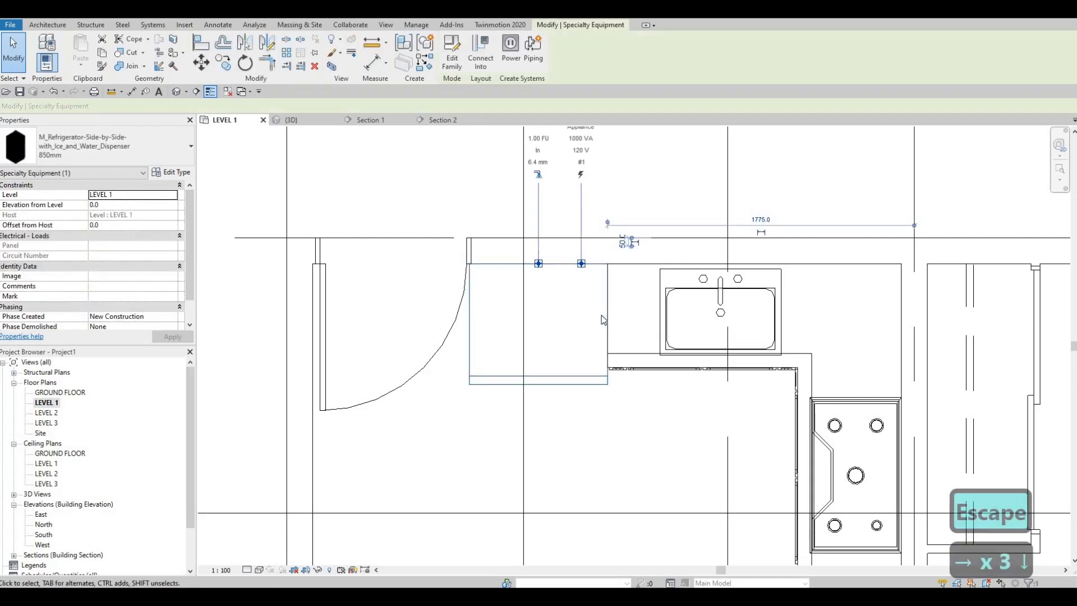
{"action": "key", "text": "Down"}
{"action": "key", "text": "Escape"}
{"action": "key", "text": "Escape"}
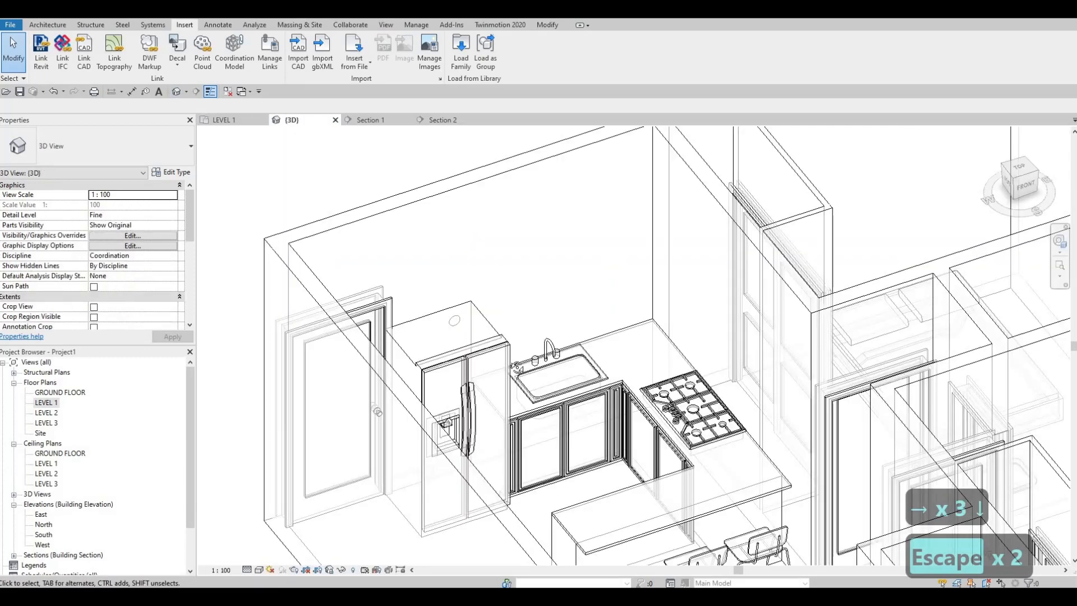
Step: Select the refrigerator in the 3D view and set its type width to 700 mm
{"action": "middle_click_drag", "start_coordinate": [501, 335], "coordinate": [482, 320], "text": "shift"}
{"action": "scroll", "coordinate": [455, 316], "scroll_direction": "up", "scroll_amount": 5}
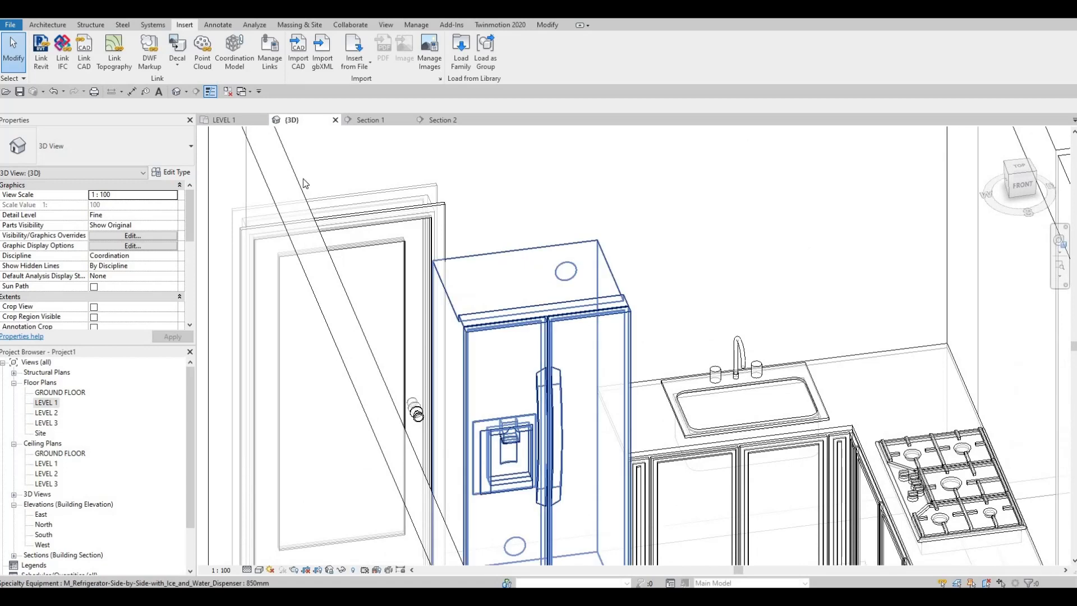
{"action": "left_click", "coordinate": [455, 316]}
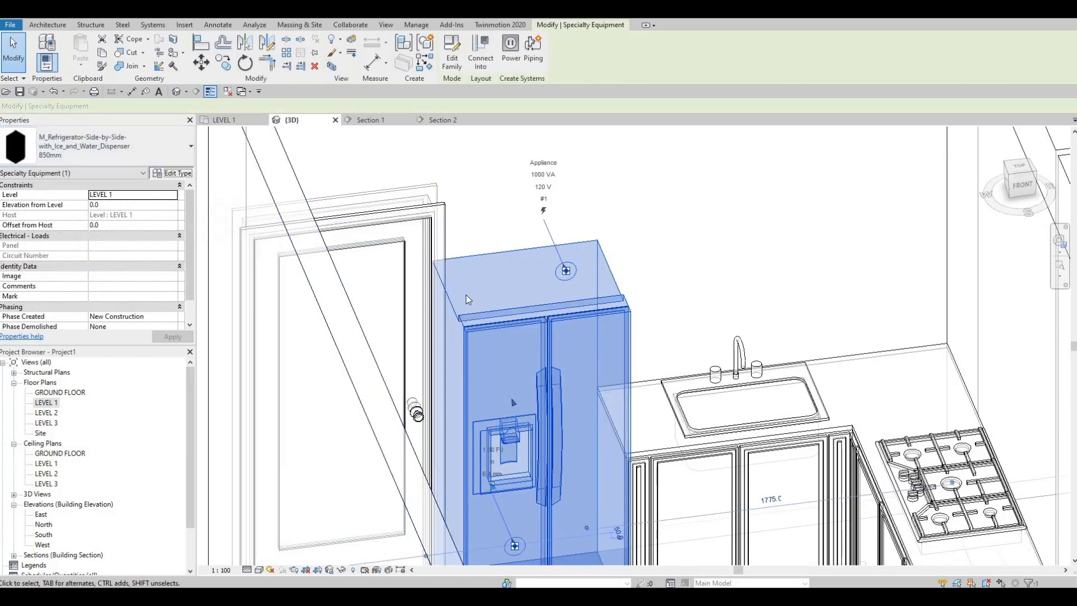
{"action": "left_click", "coordinate": [172, 173]}
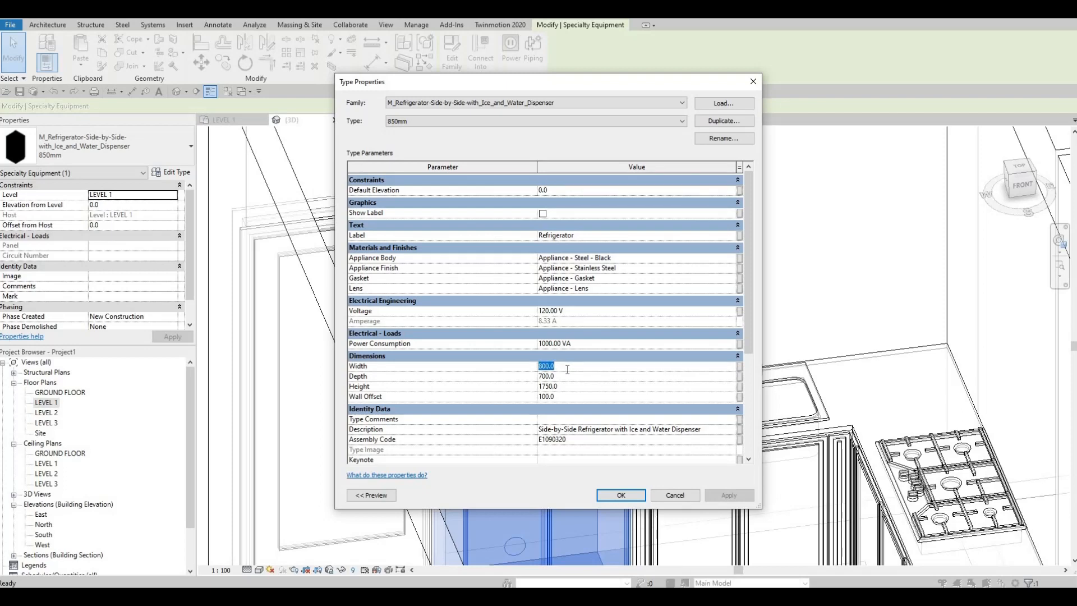
{"action": "left_click", "coordinate": [566, 369]}
{"action": "type", "text": "700"}
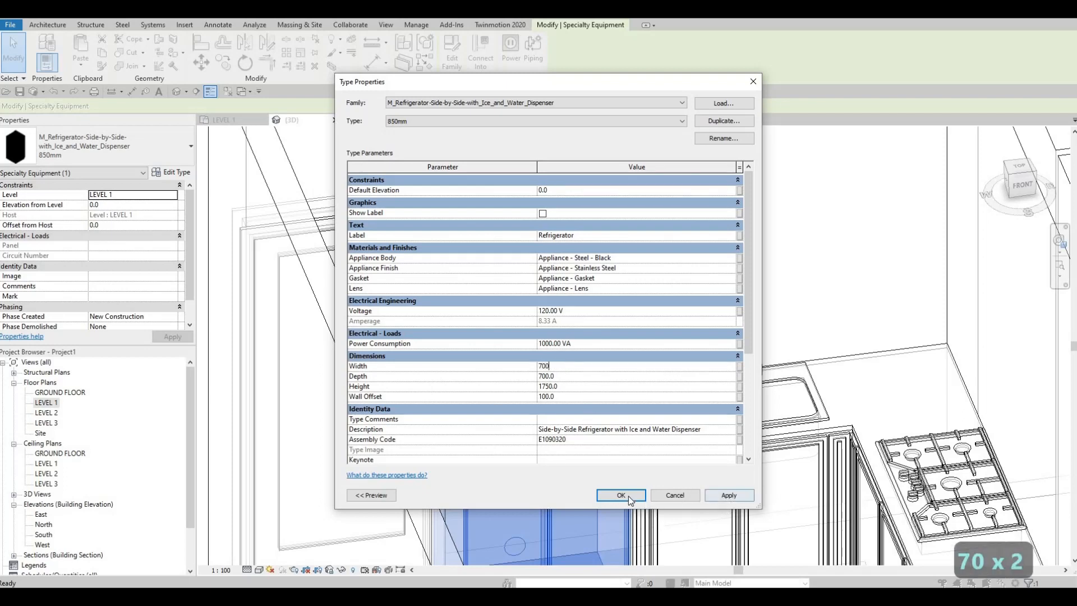
{"action": "left_click", "coordinate": [628, 496]}
{"action": "key", "text": "Escape"}
Step: Open the LEVEL 1 floor plan at the refrigerator beside the sink counter
{"action": "middle_click_drag", "start_coordinate": [545, 482], "coordinate": [73, 448], "text": "shift"}
{"action": "double_click", "coordinate": [51, 410]}
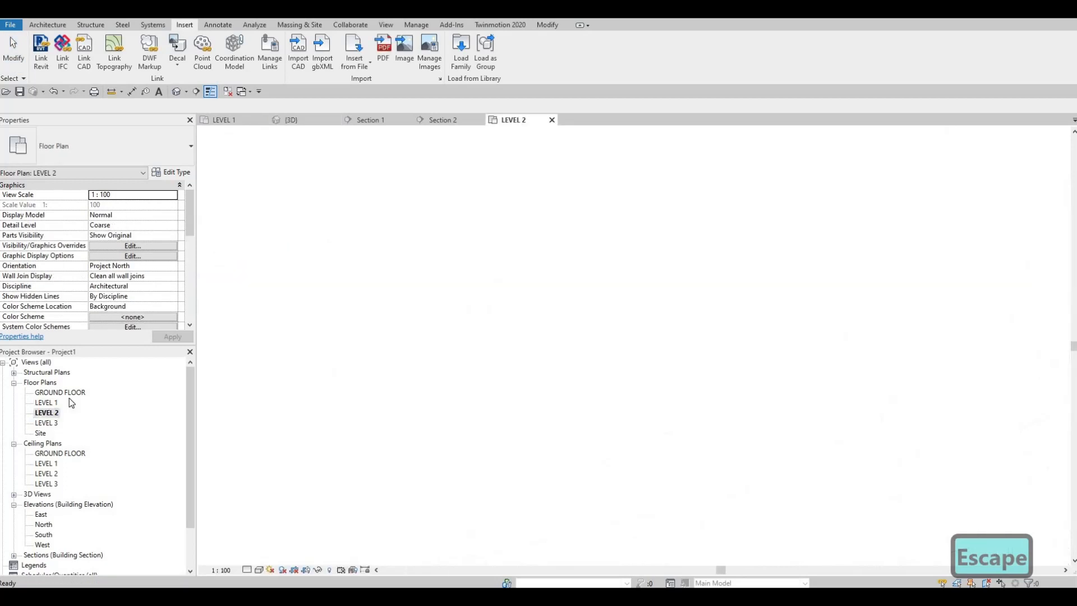
{"action": "double_click", "coordinate": [54, 402]}
{"action": "scroll", "coordinate": [582, 318], "scroll_direction": "down", "scroll_amount": 2}
{"action": "scroll", "coordinate": [594, 310], "scroll_direction": "up", "scroll_amount": 2}
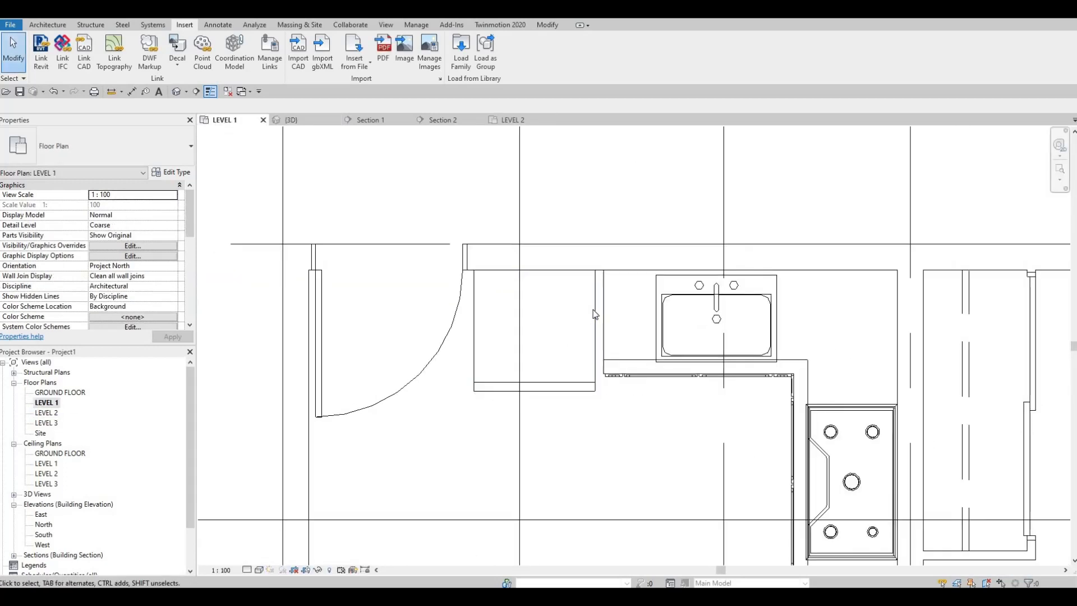
Step: Set the refrigerator's type width to 750 mm
{"action": "left_click", "coordinate": [519, 303]}
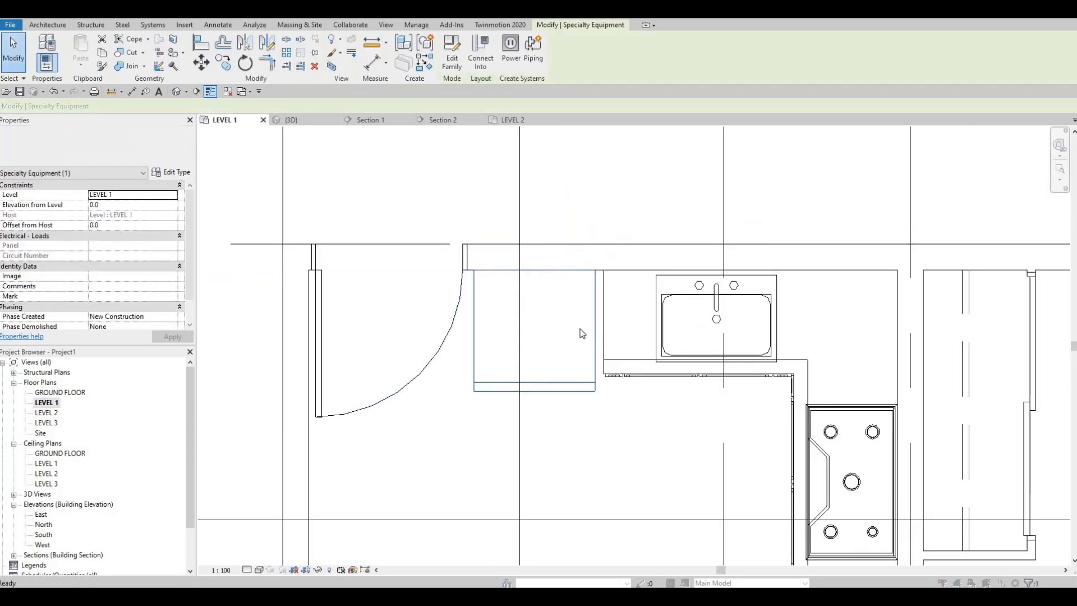
{"action": "double_click", "coordinate": [580, 333]}
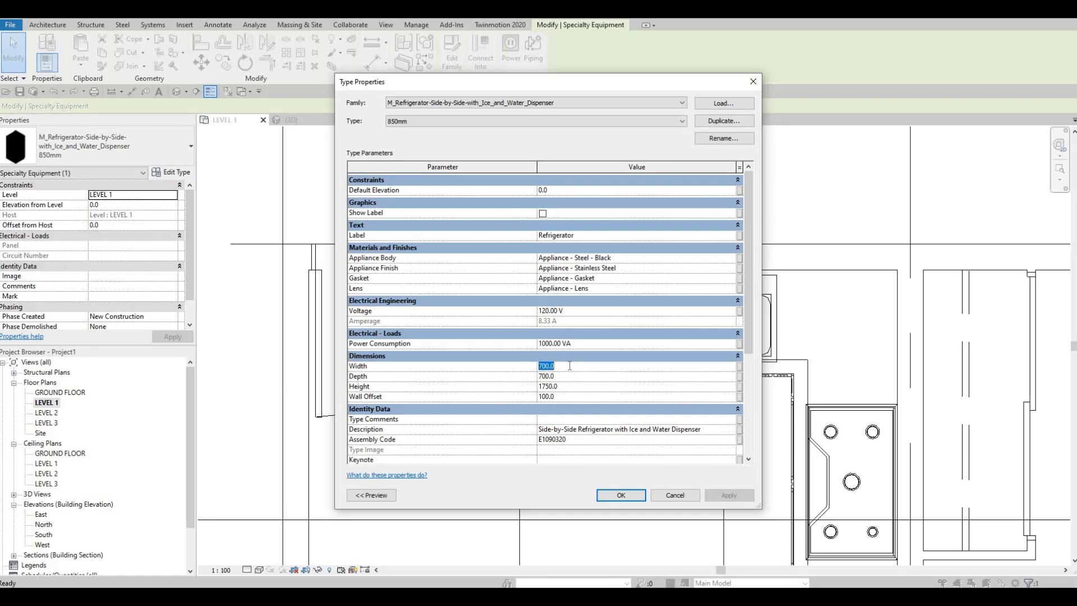
{"action": "left_click", "coordinate": [571, 369]}
{"action": "type", "text": "750"}
{"action": "key", "text": "Return"}
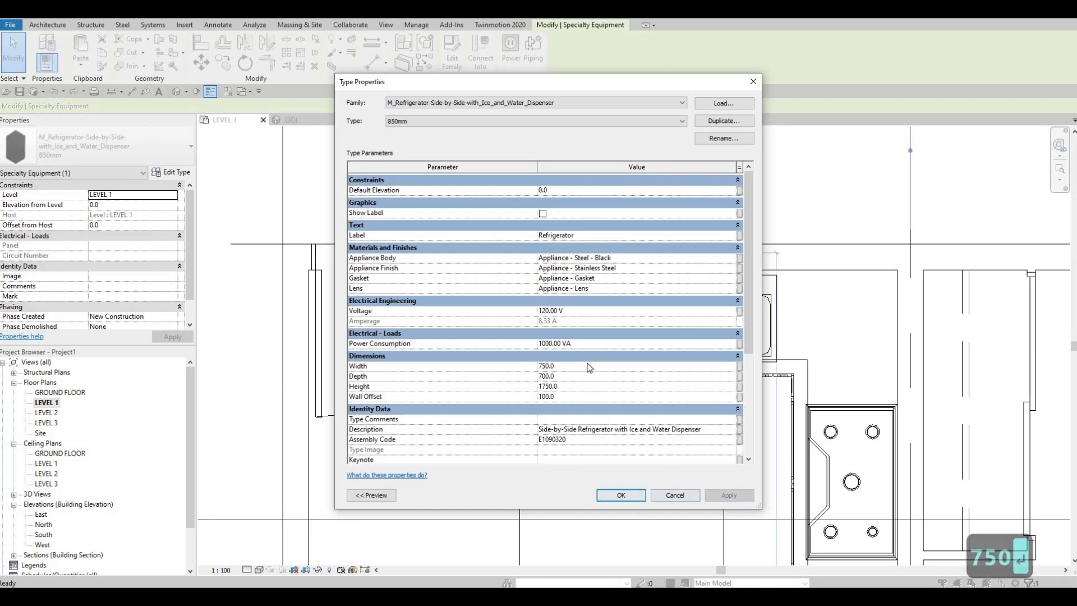
{"action": "left_click", "coordinate": [641, 498]}
{"action": "key", "text": "Escape"}
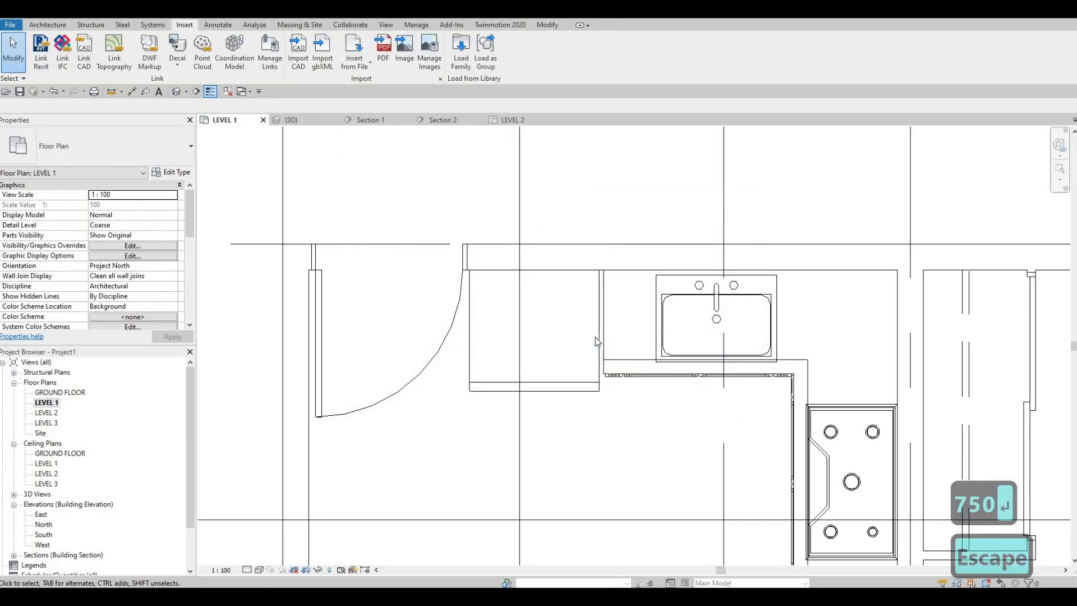
{"action": "key", "text": "Escape"}
{"action": "key", "text": "Escape"}
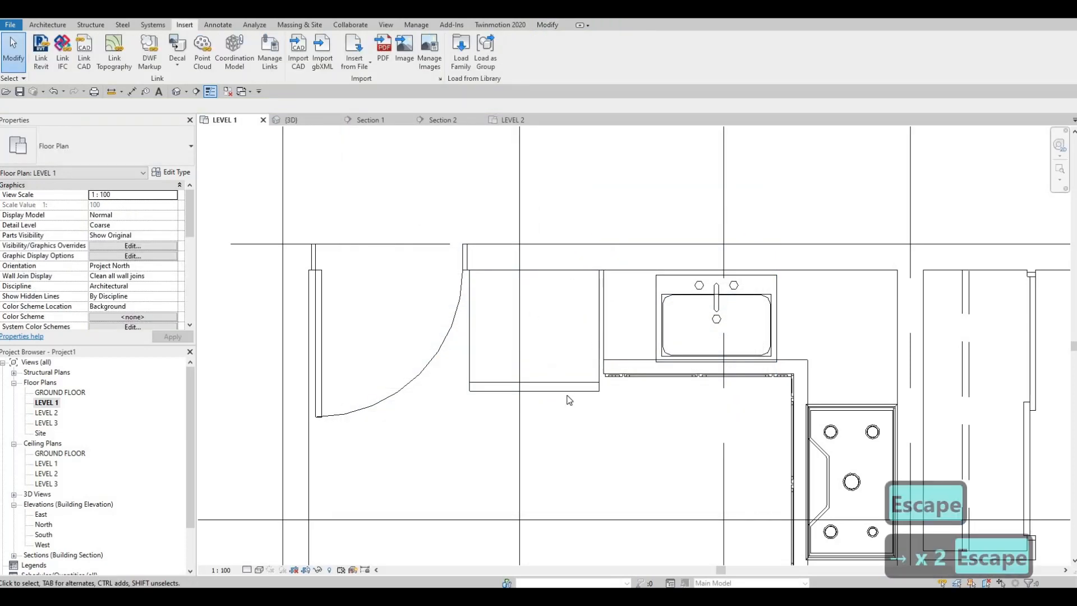
Step: Nudge the refrigerator sideways toward the sink counter until their adjoining sides nearly coincide
{"action": "left_click", "coordinate": [570, 385]}
{"action": "key", "text": "Right"}
{"action": "key", "text": "Right"}
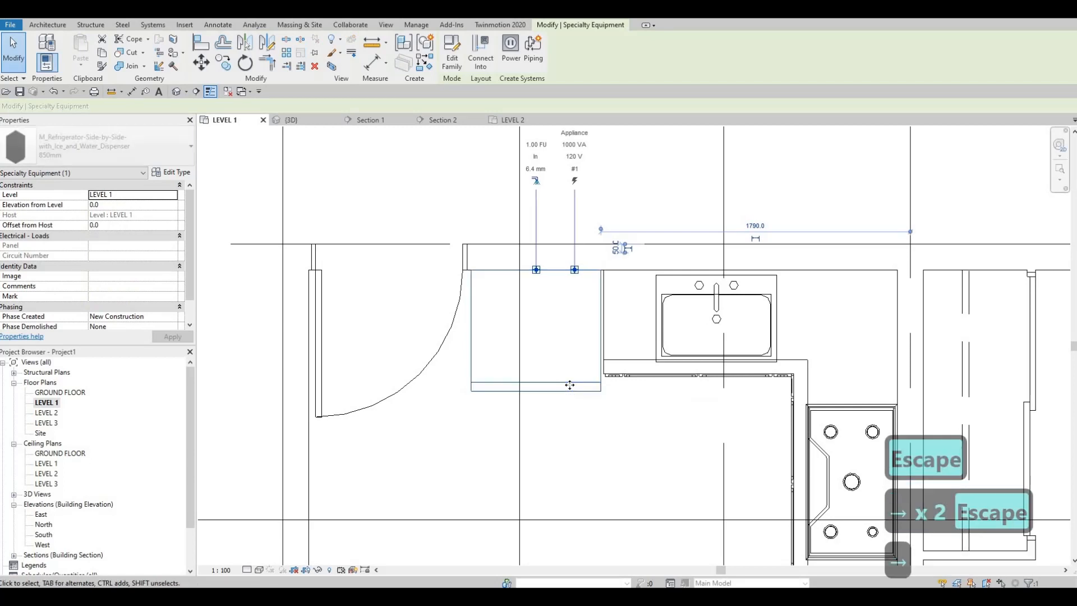
{"action": "key", "text": "Right"}
{"action": "key", "text": "Left"}
{"action": "key", "text": "Right"}
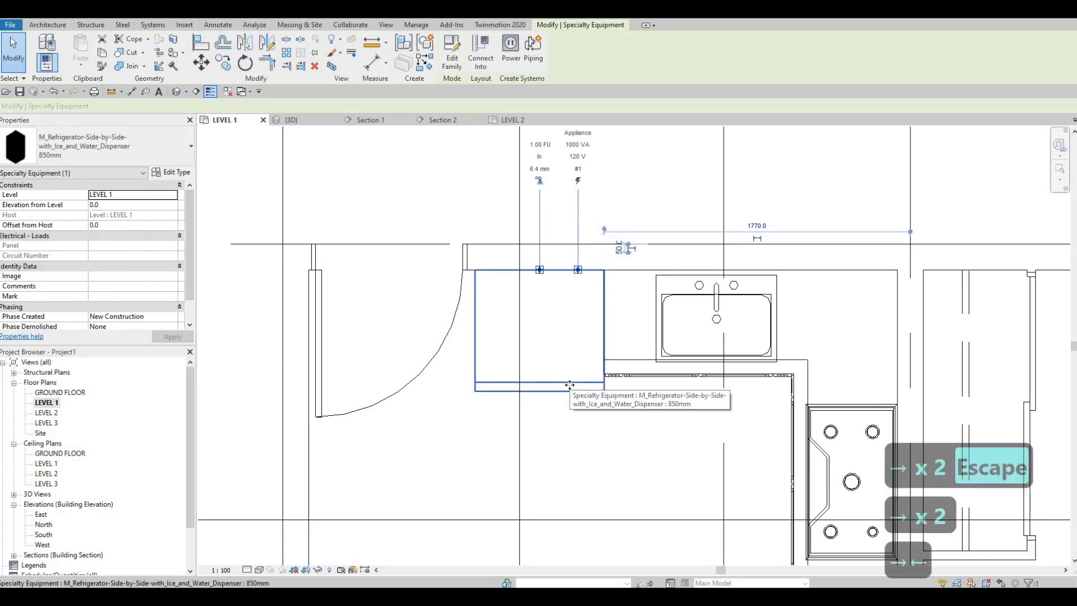
{"action": "key", "text": "Escape"}
Step: Move the refrigerator from its rear corner to the rear corner of the sink counter so their sides sit flush
{"action": "scroll", "coordinate": [588, 488], "scroll_direction": "up", "scroll_amount": 5}
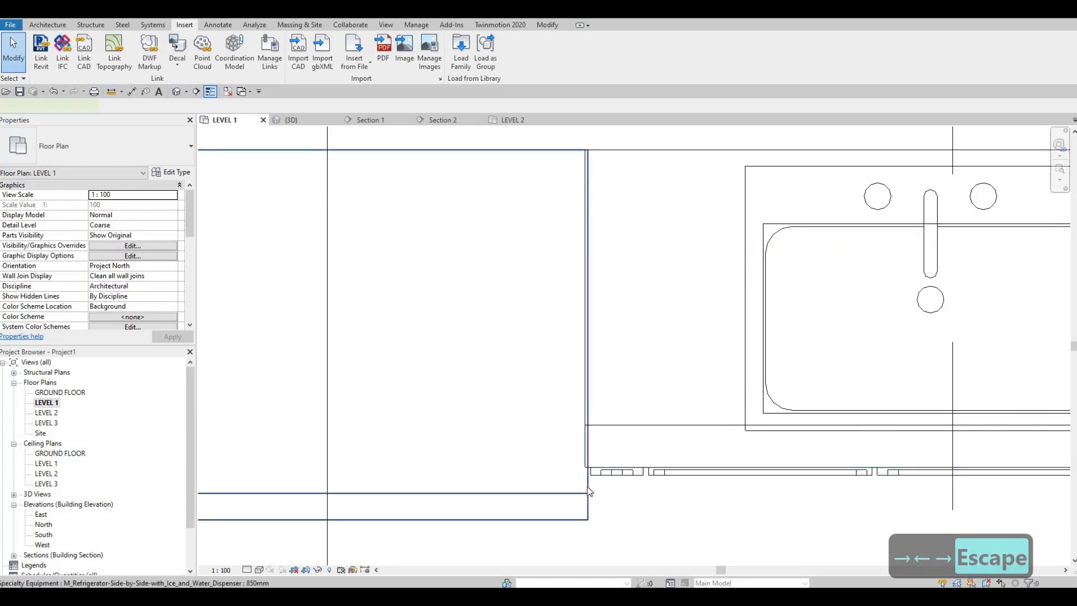
{"action": "left_click", "coordinate": [589, 490]}
{"action": "key", "text": "m"}
{"action": "key", "text": "v"}
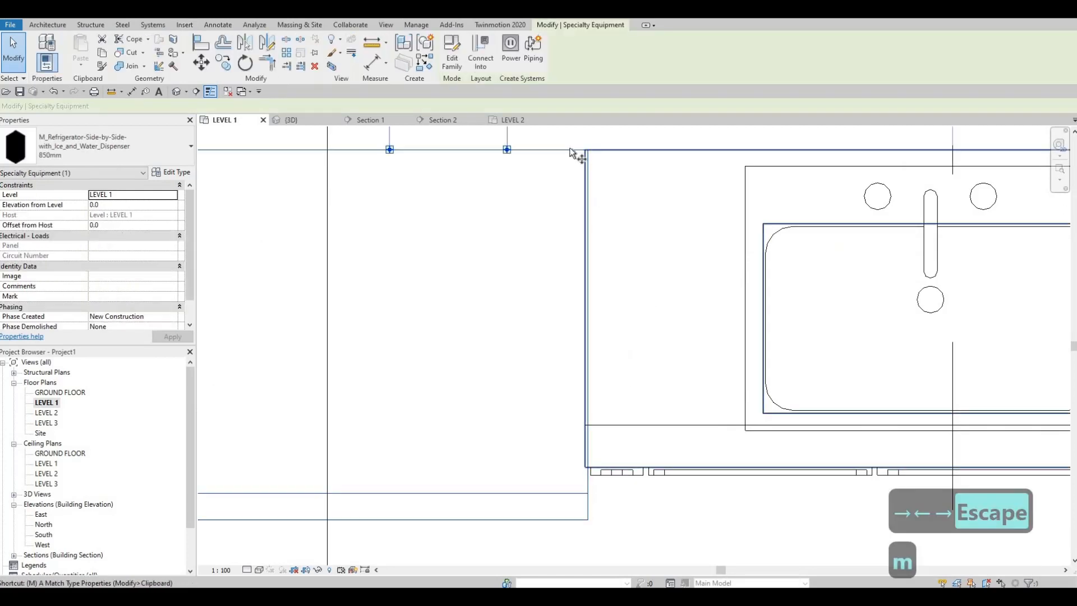
{"action": "scroll", "coordinate": [589, 150], "scroll_direction": "up", "scroll_amount": 3}
{"action": "left_click", "coordinate": [590, 150]}
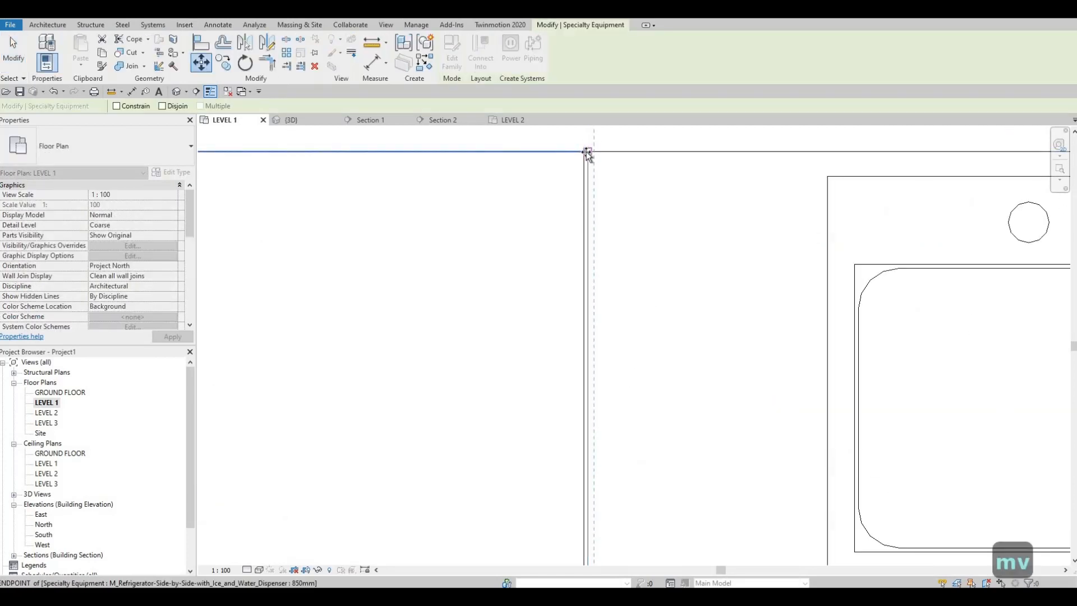
{"action": "left_click", "coordinate": [583, 151]}
{"action": "scroll", "coordinate": [633, 349], "scroll_direction": "down", "scroll_amount": 6}
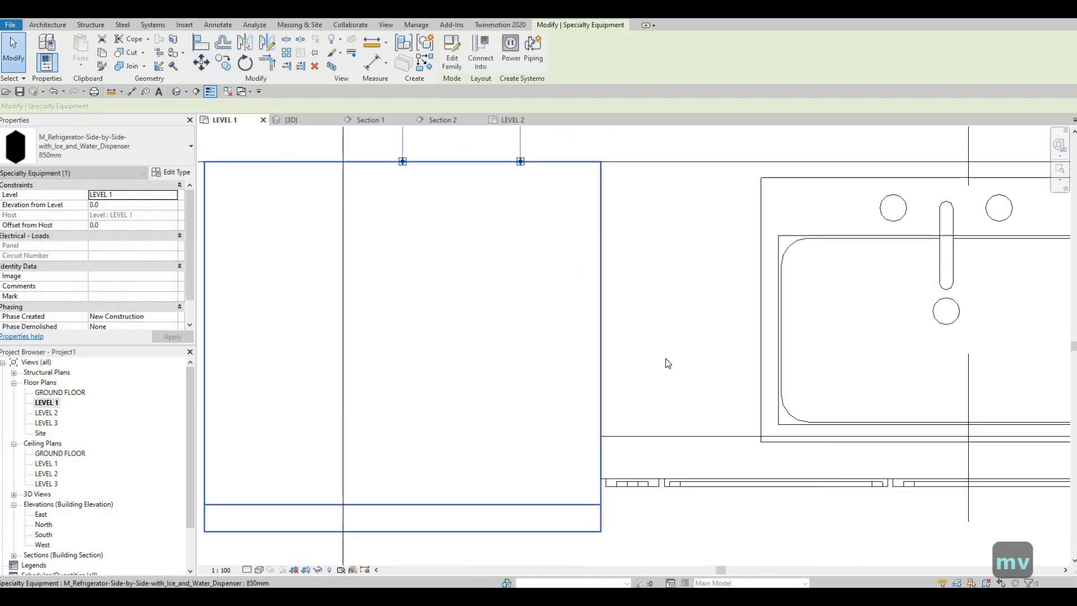
{"action": "key", "text": "Escape"}
{"action": "key", "text": "Escape"}
{"action": "scroll", "coordinate": [682, 353], "scroll_direction": "down", "scroll_amount": 2}
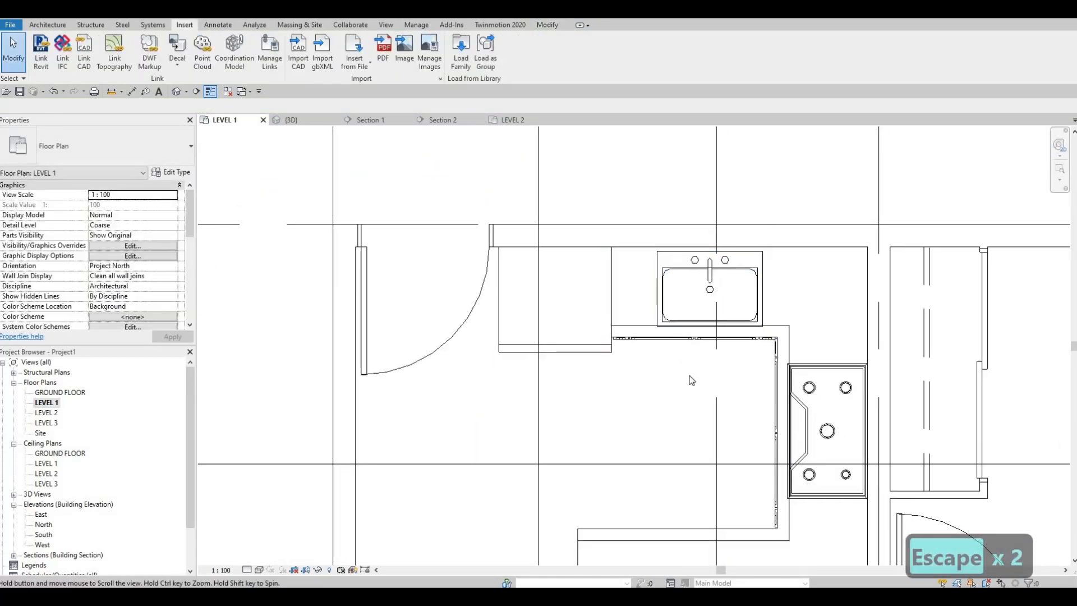
Step: Examine the refrigerator, sink, cooktop and counter chairs together in the default 3D view
{"action": "middle_click_drag", "start_coordinate": [682, 354], "coordinate": [634, 407]}
{"action": "scroll", "coordinate": [662, 354], "scroll_direction": "down", "scroll_amount": 1}
{"action": "left_click", "coordinate": [179, 93]}
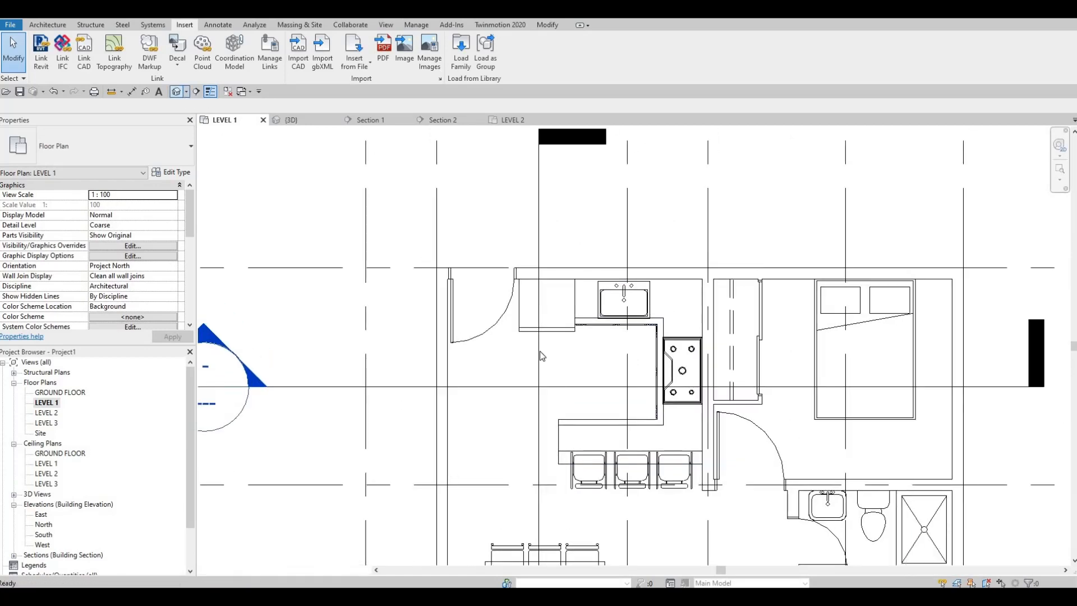
{"action": "middle_click_drag", "start_coordinate": [603, 351], "coordinate": [611, 254]}
{"action": "scroll", "coordinate": [599, 337], "scroll_direction": "down", "scroll_amount": 2}
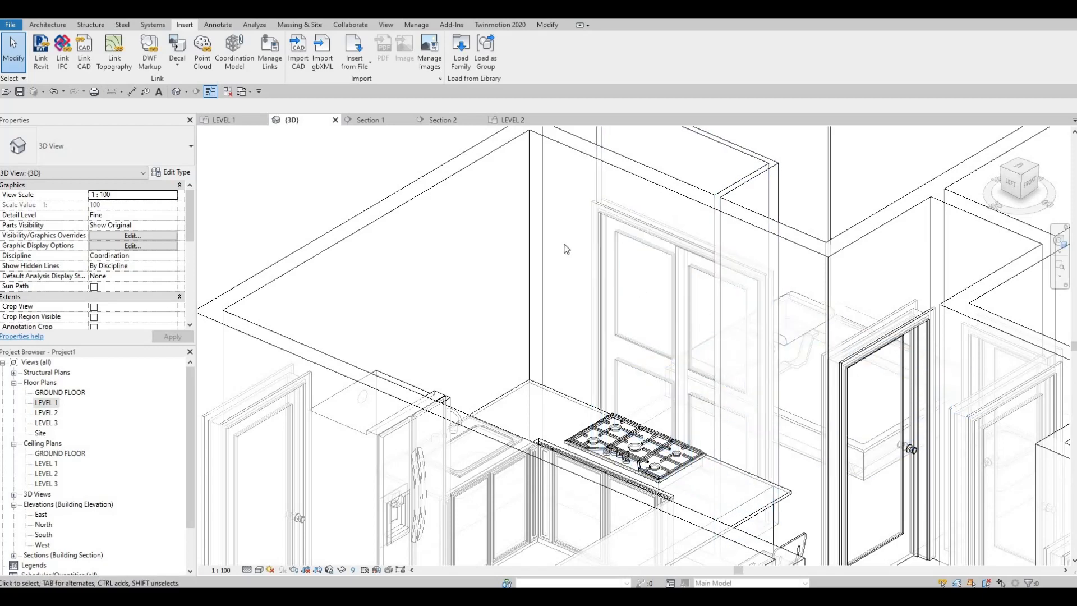
{"action": "middle_click_drag", "start_coordinate": [590, 356], "coordinate": [598, 446], "text": "shift"}
{"action": "scroll", "coordinate": [603, 424], "scroll_direction": "down", "scroll_amount": 2}
{"action": "scroll", "coordinate": [603, 432], "scroll_direction": "up", "scroll_amount": 3}
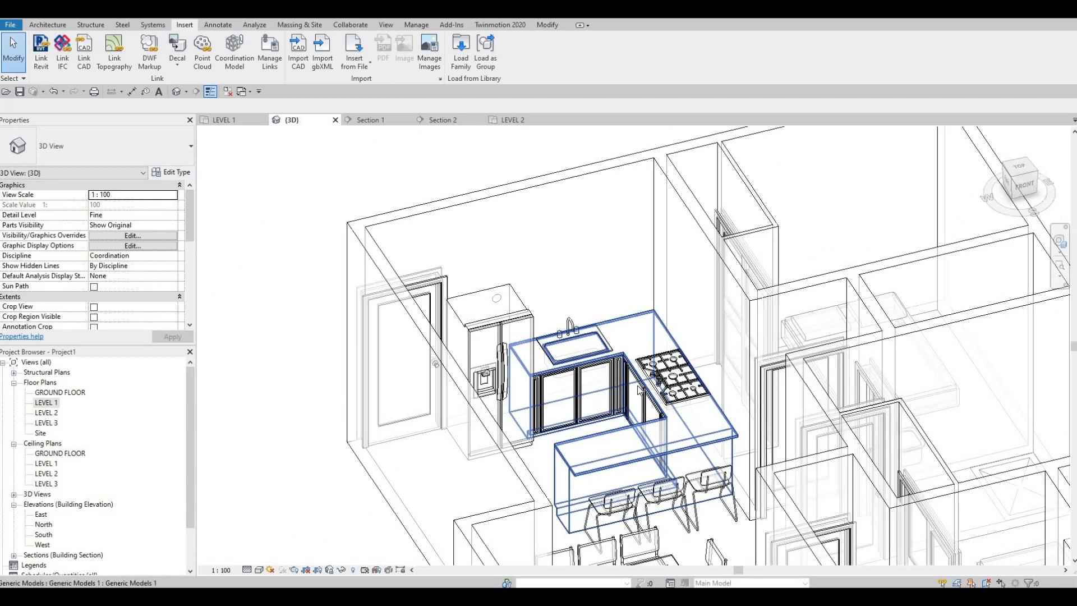
{"action": "scroll", "coordinate": [560, 431], "scroll_direction": "up", "scroll_amount": 2}
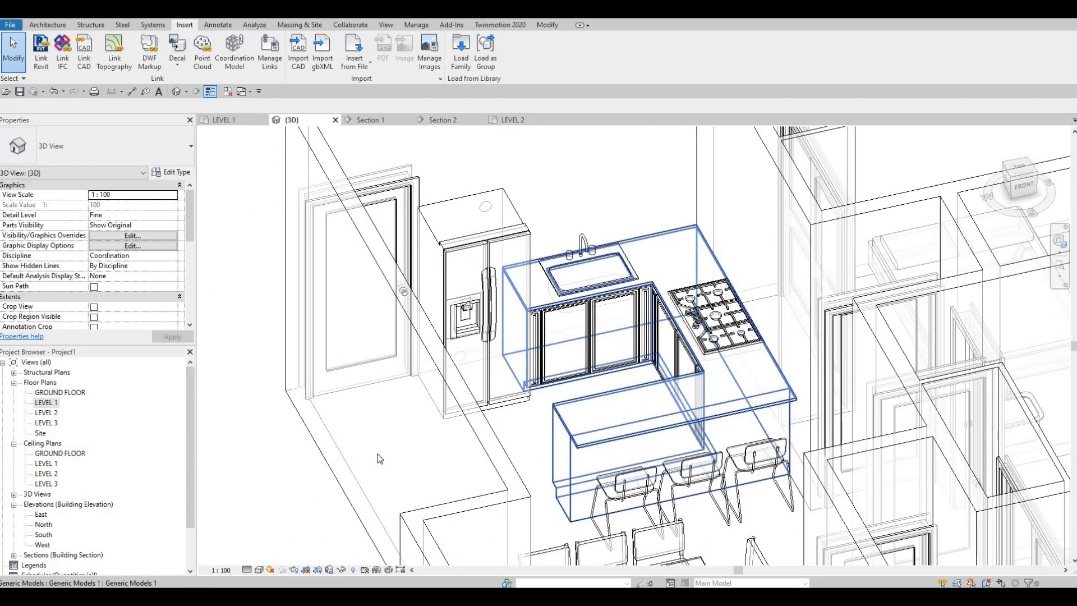